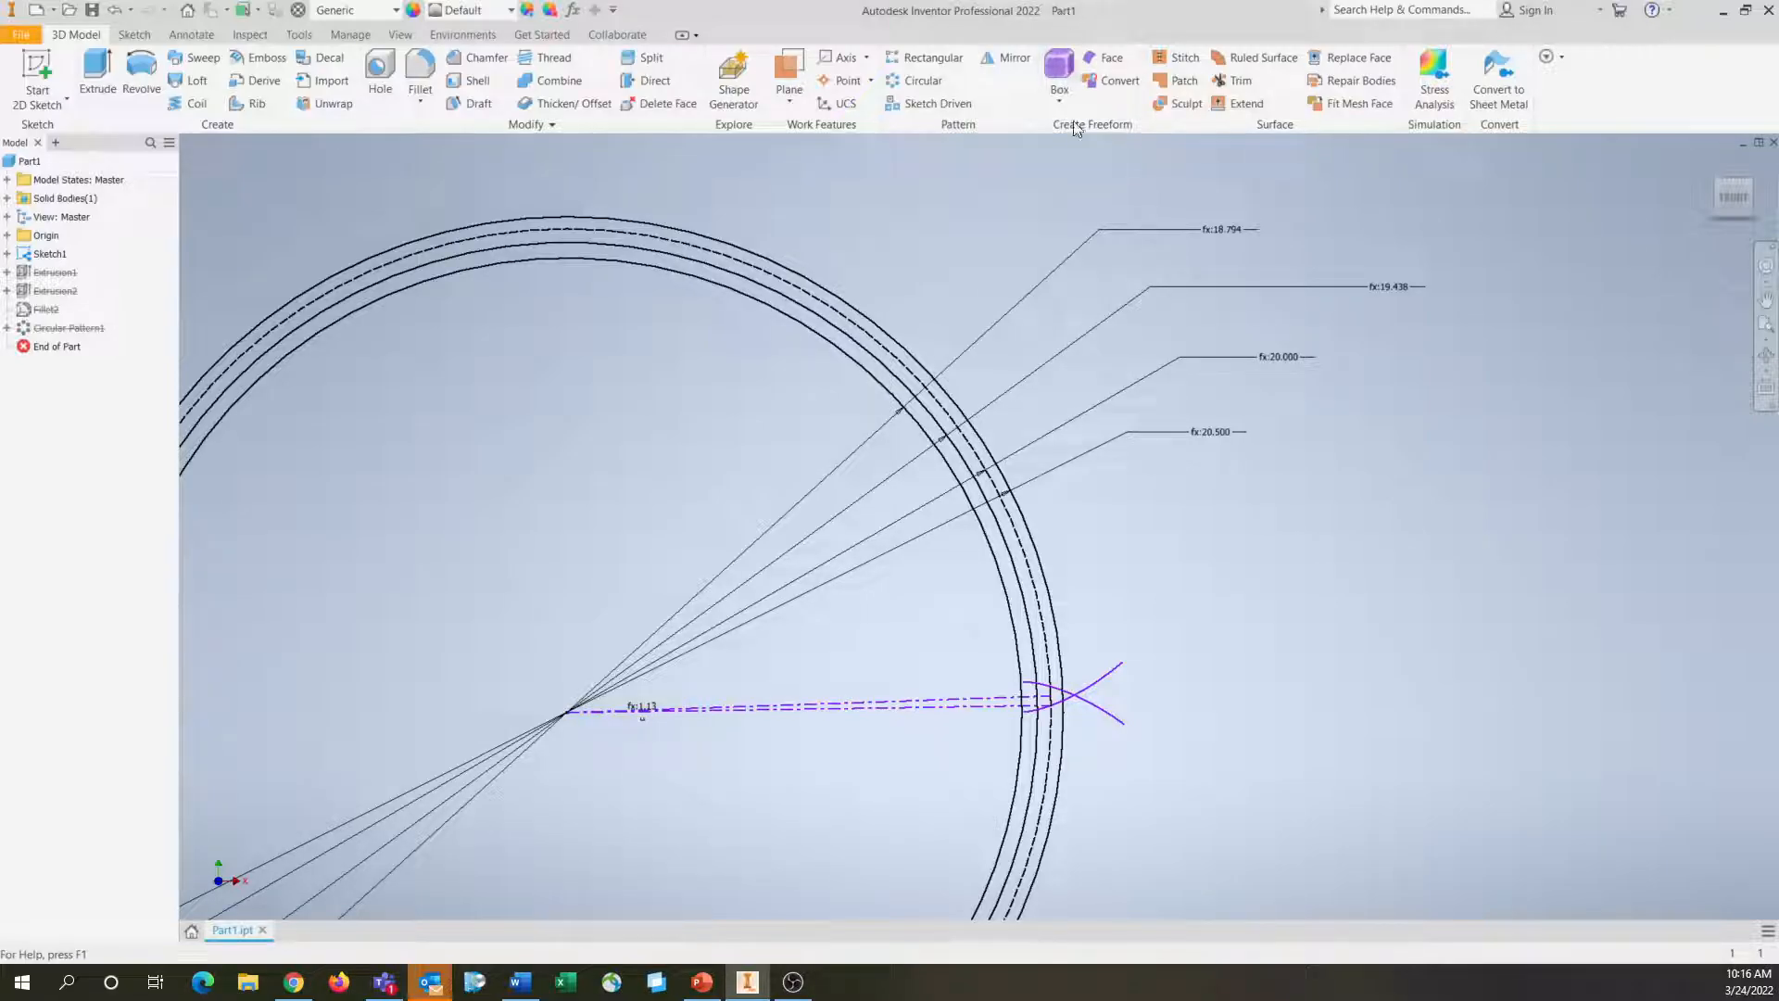
Open Sketch1 for editing and get a close view of the involute tooth curves
double_click(20, 253)
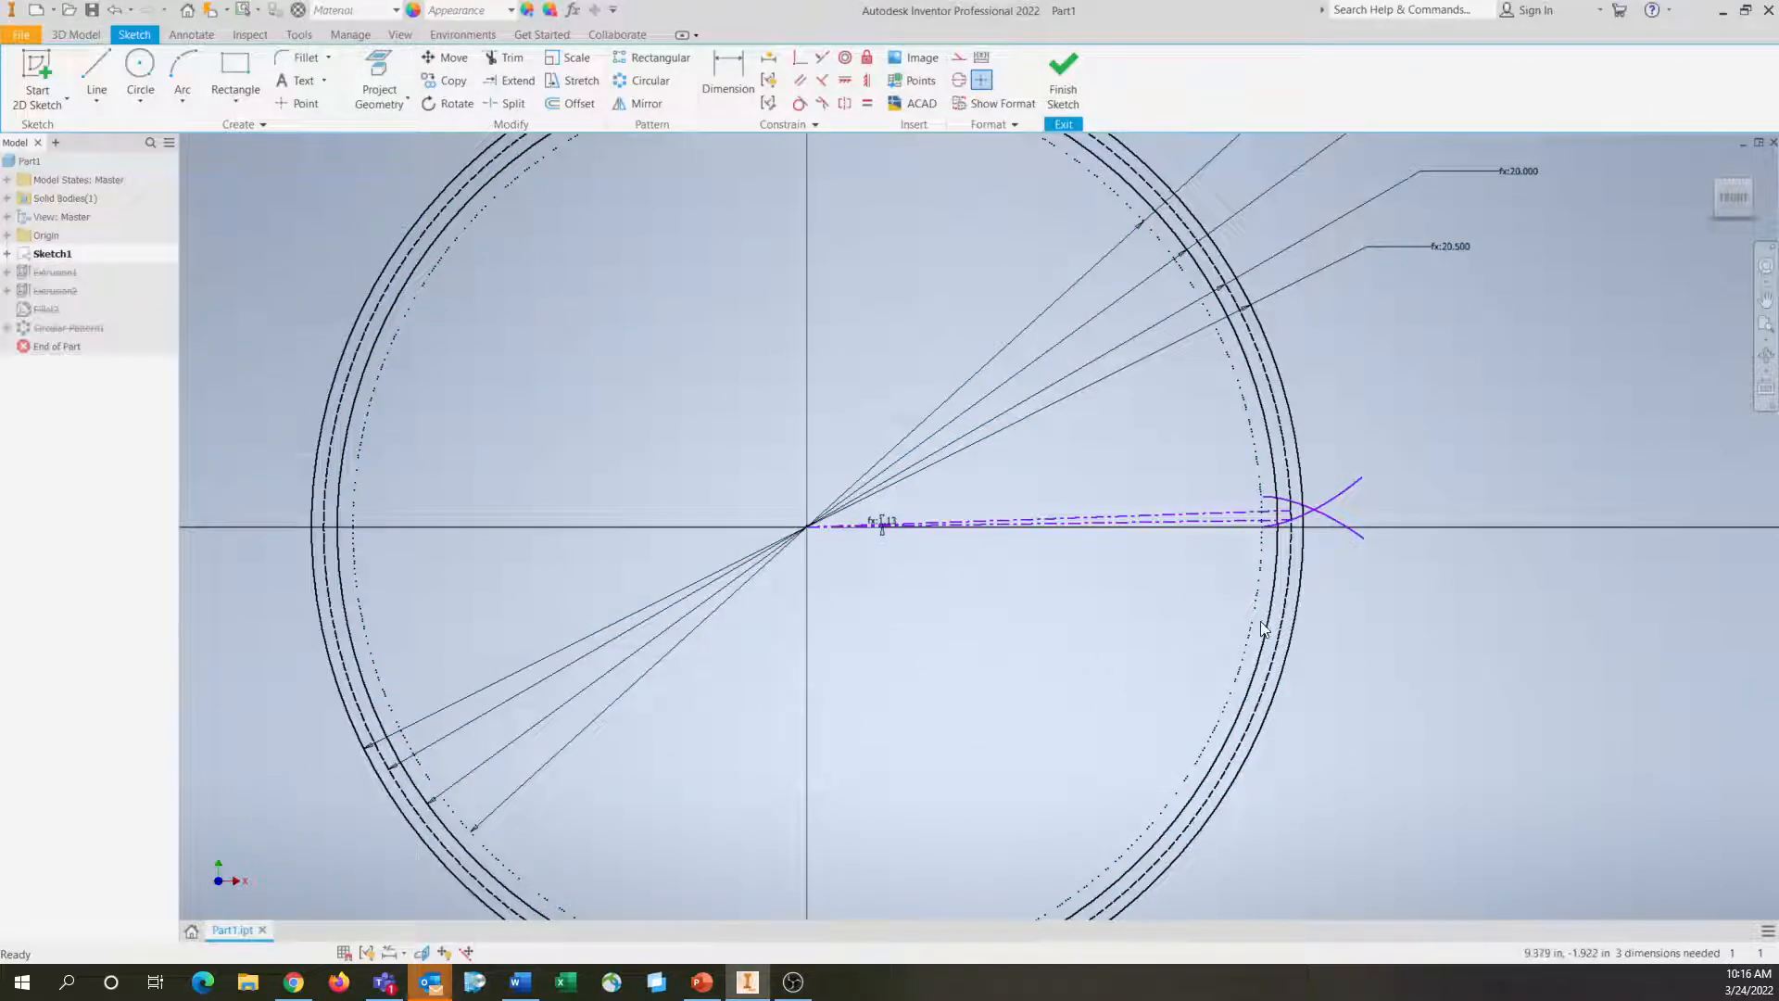
scroll(1206, 601, "down", 2)
scroll(1195, 598, "up", 6)
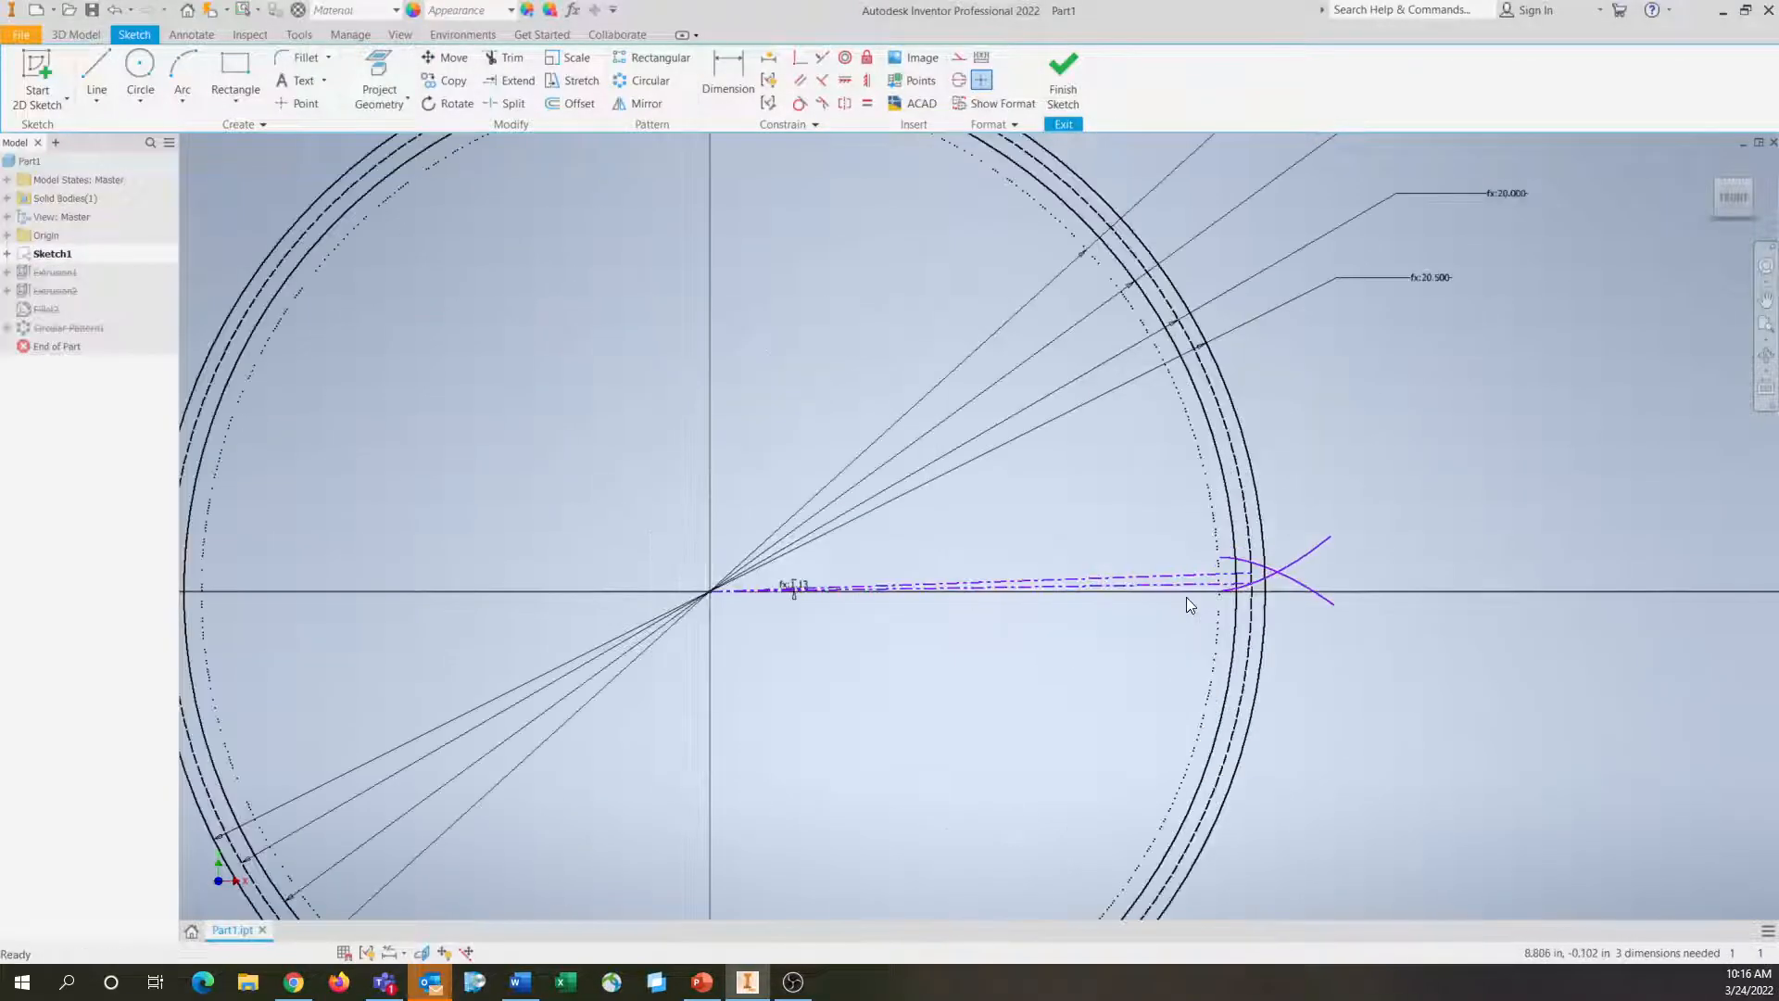
scroll(1200, 601, "up", 3)
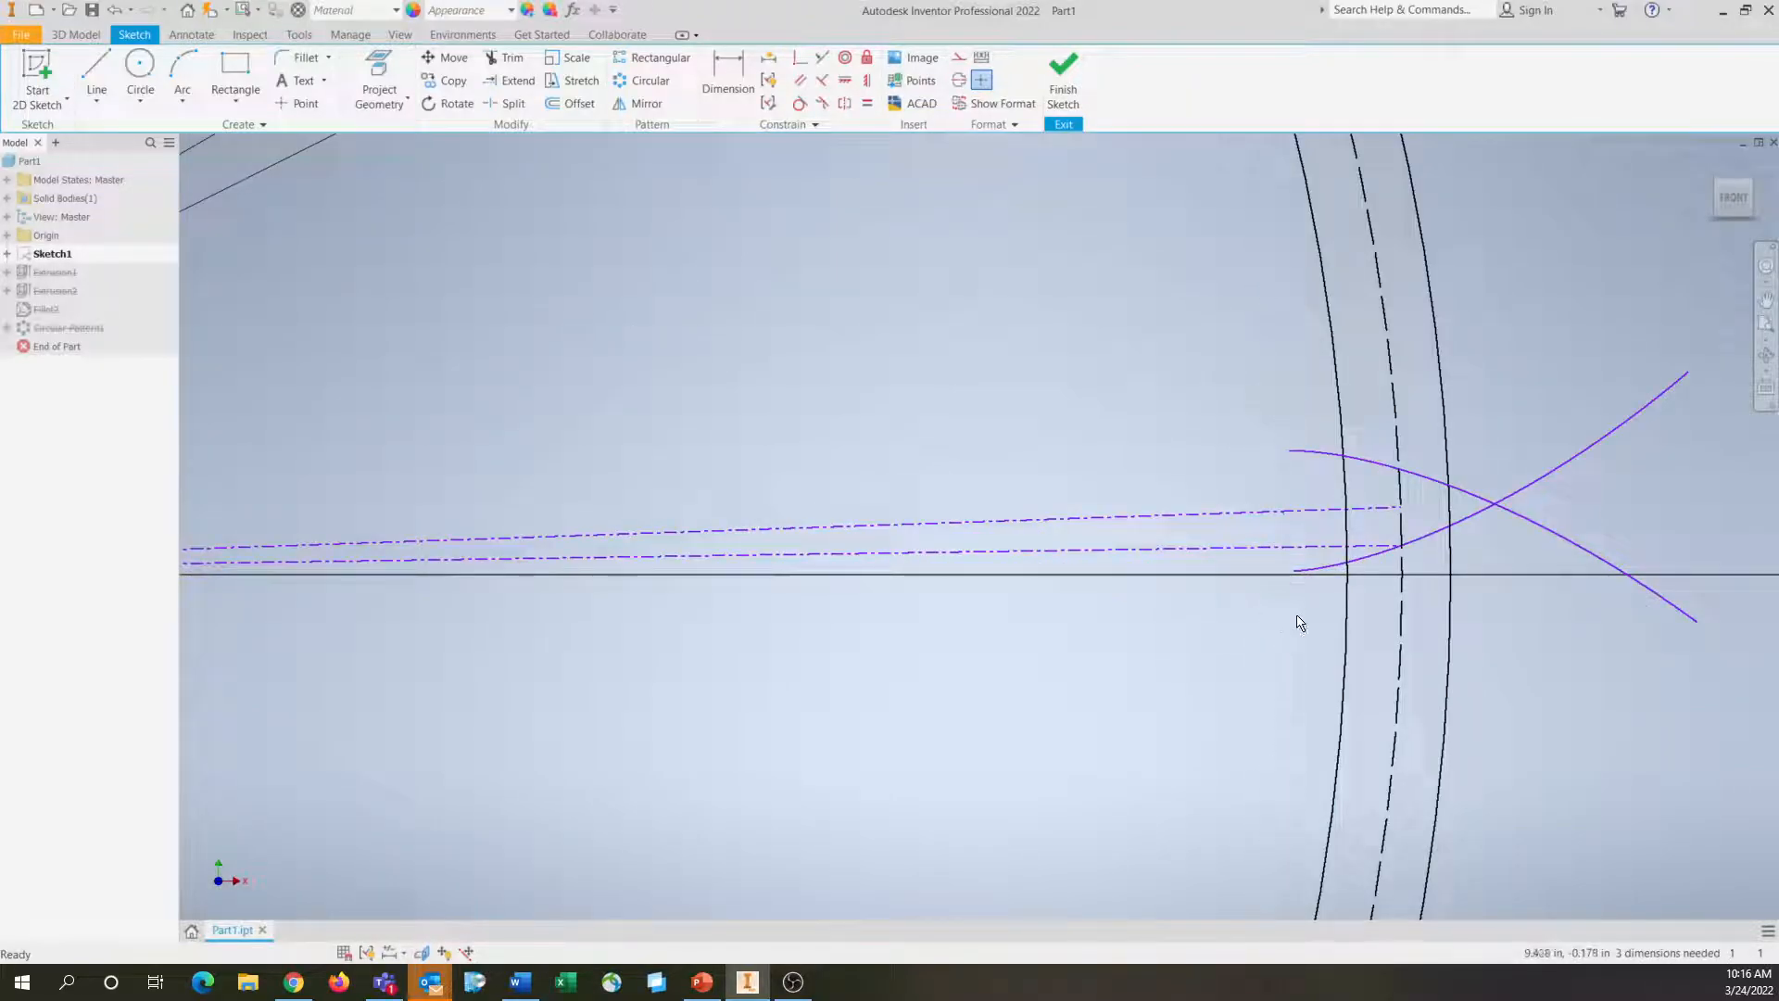
Examine the line types and layout of the pitch, base, addendum and dedendum circles in the gear sketch
left_click(1398, 635)
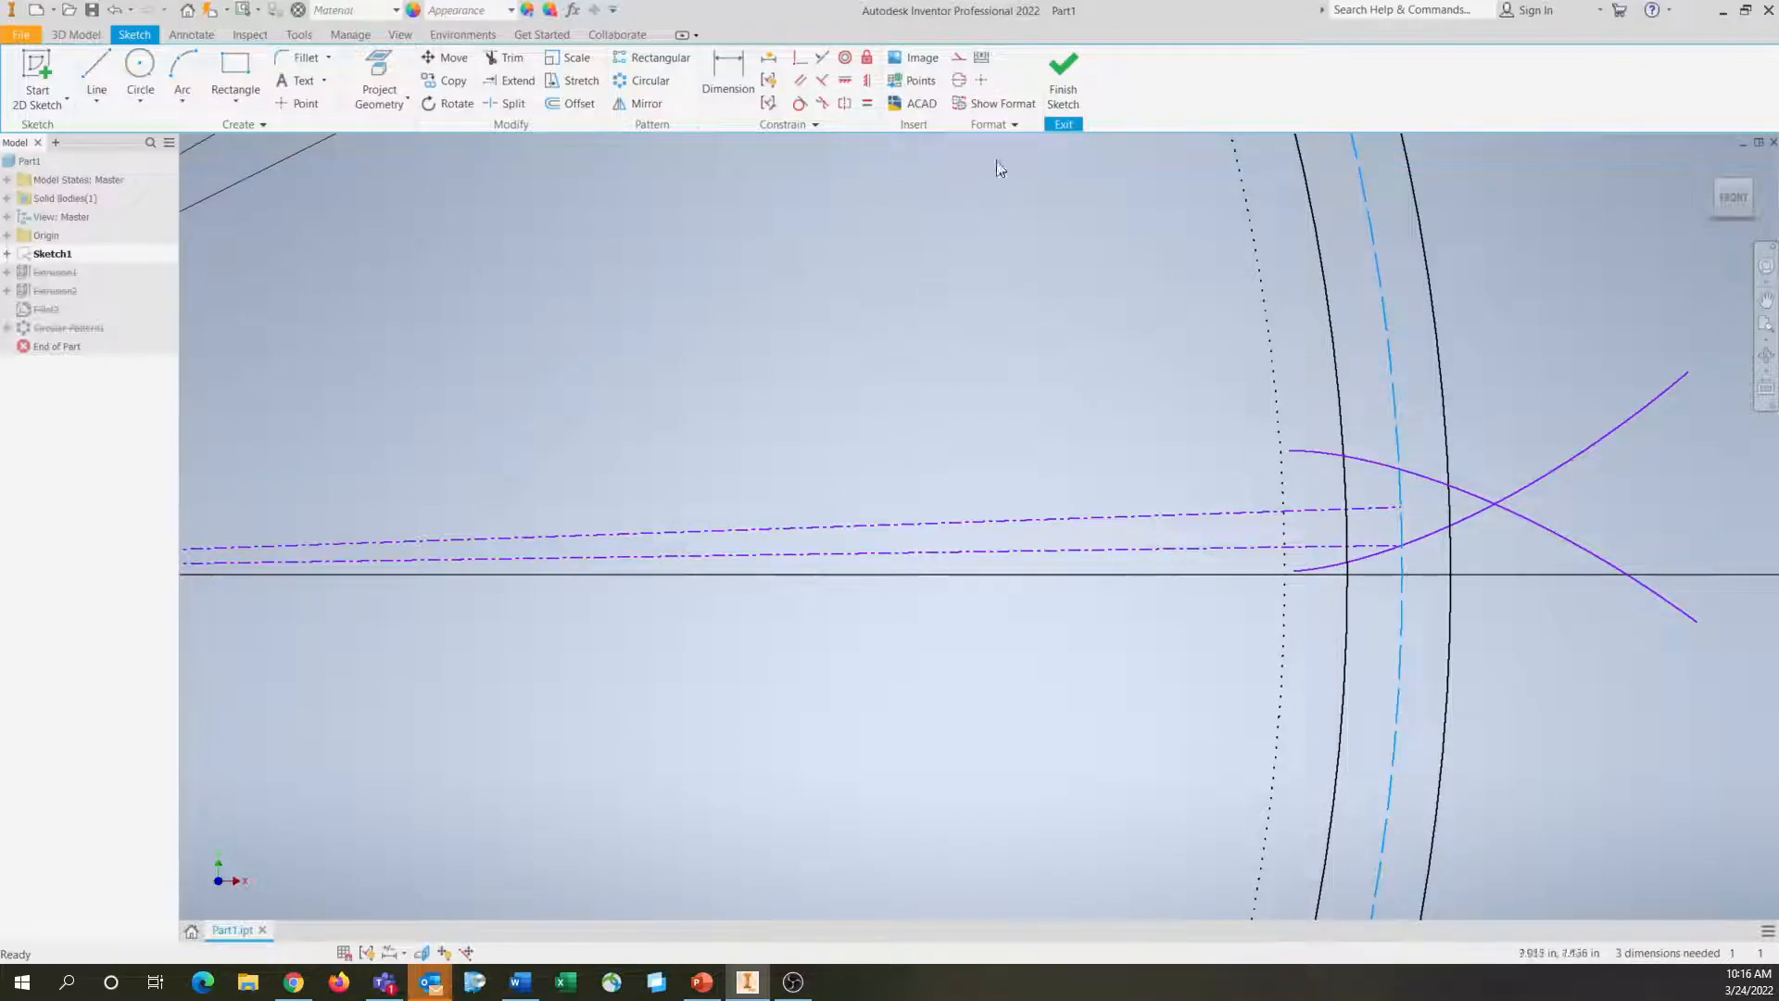
left_click(1015, 125)
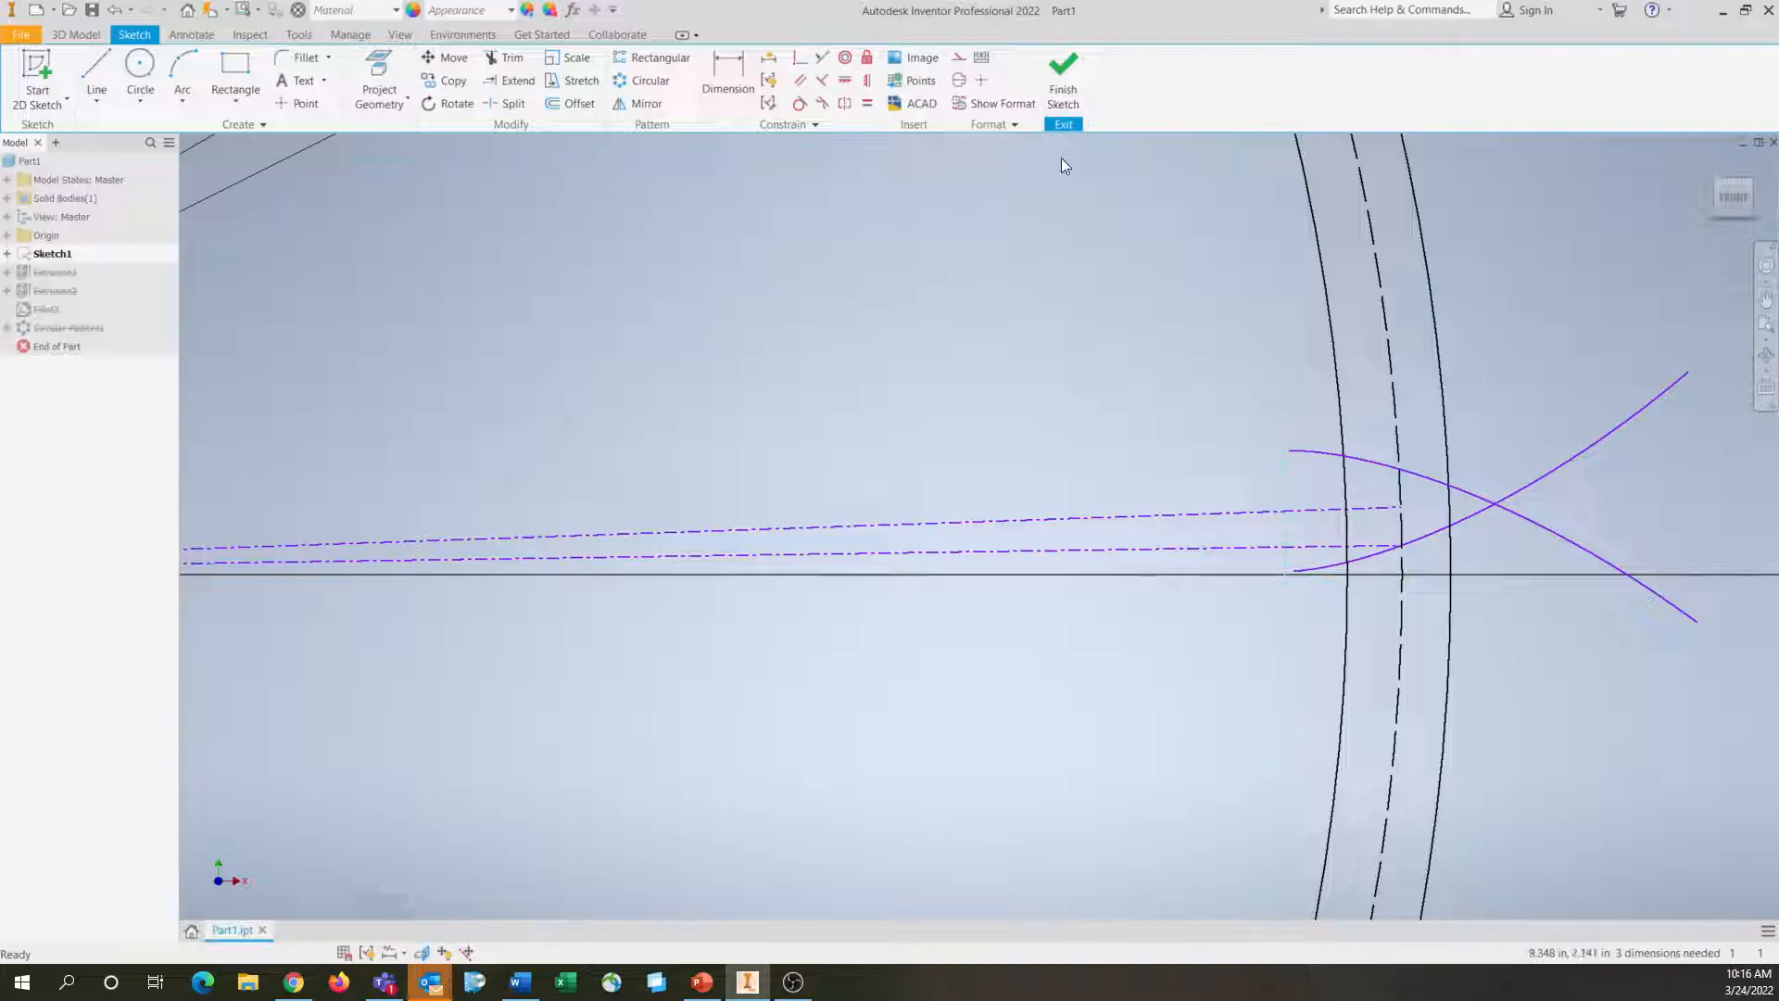
left_click(1014, 124)
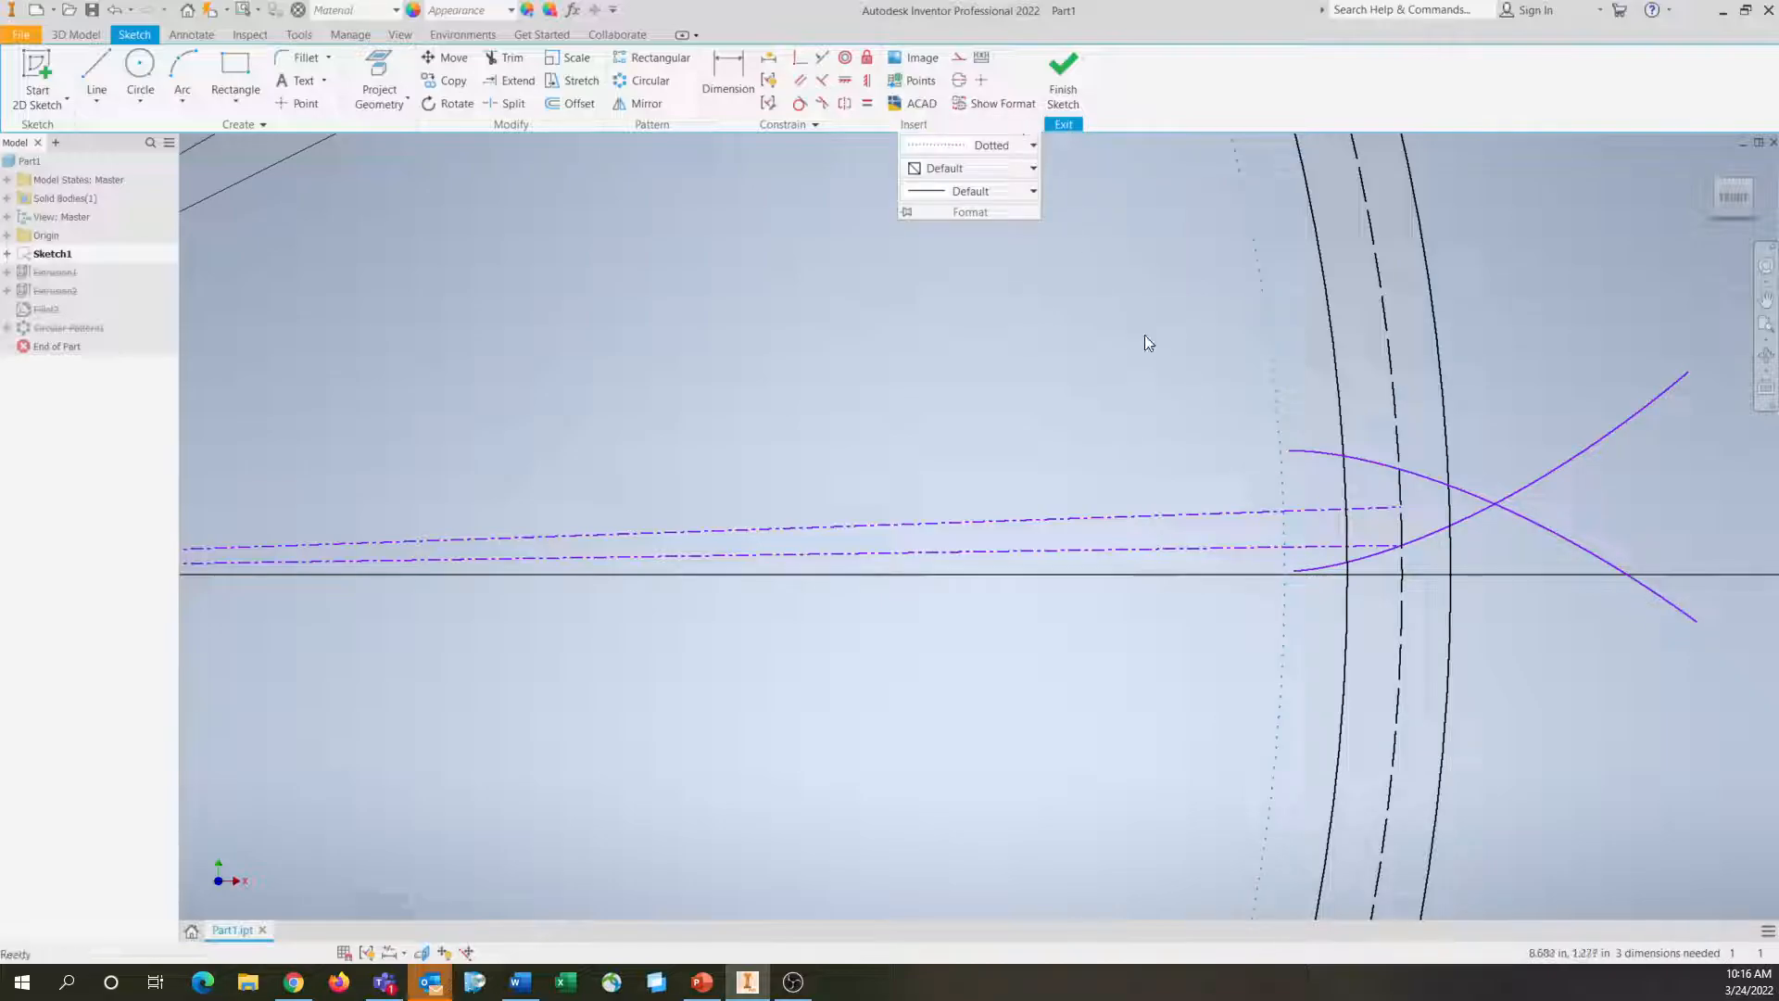
scroll(1301, 365, "down", 3)
middle_click_drag(1301, 364, 1408, 912)
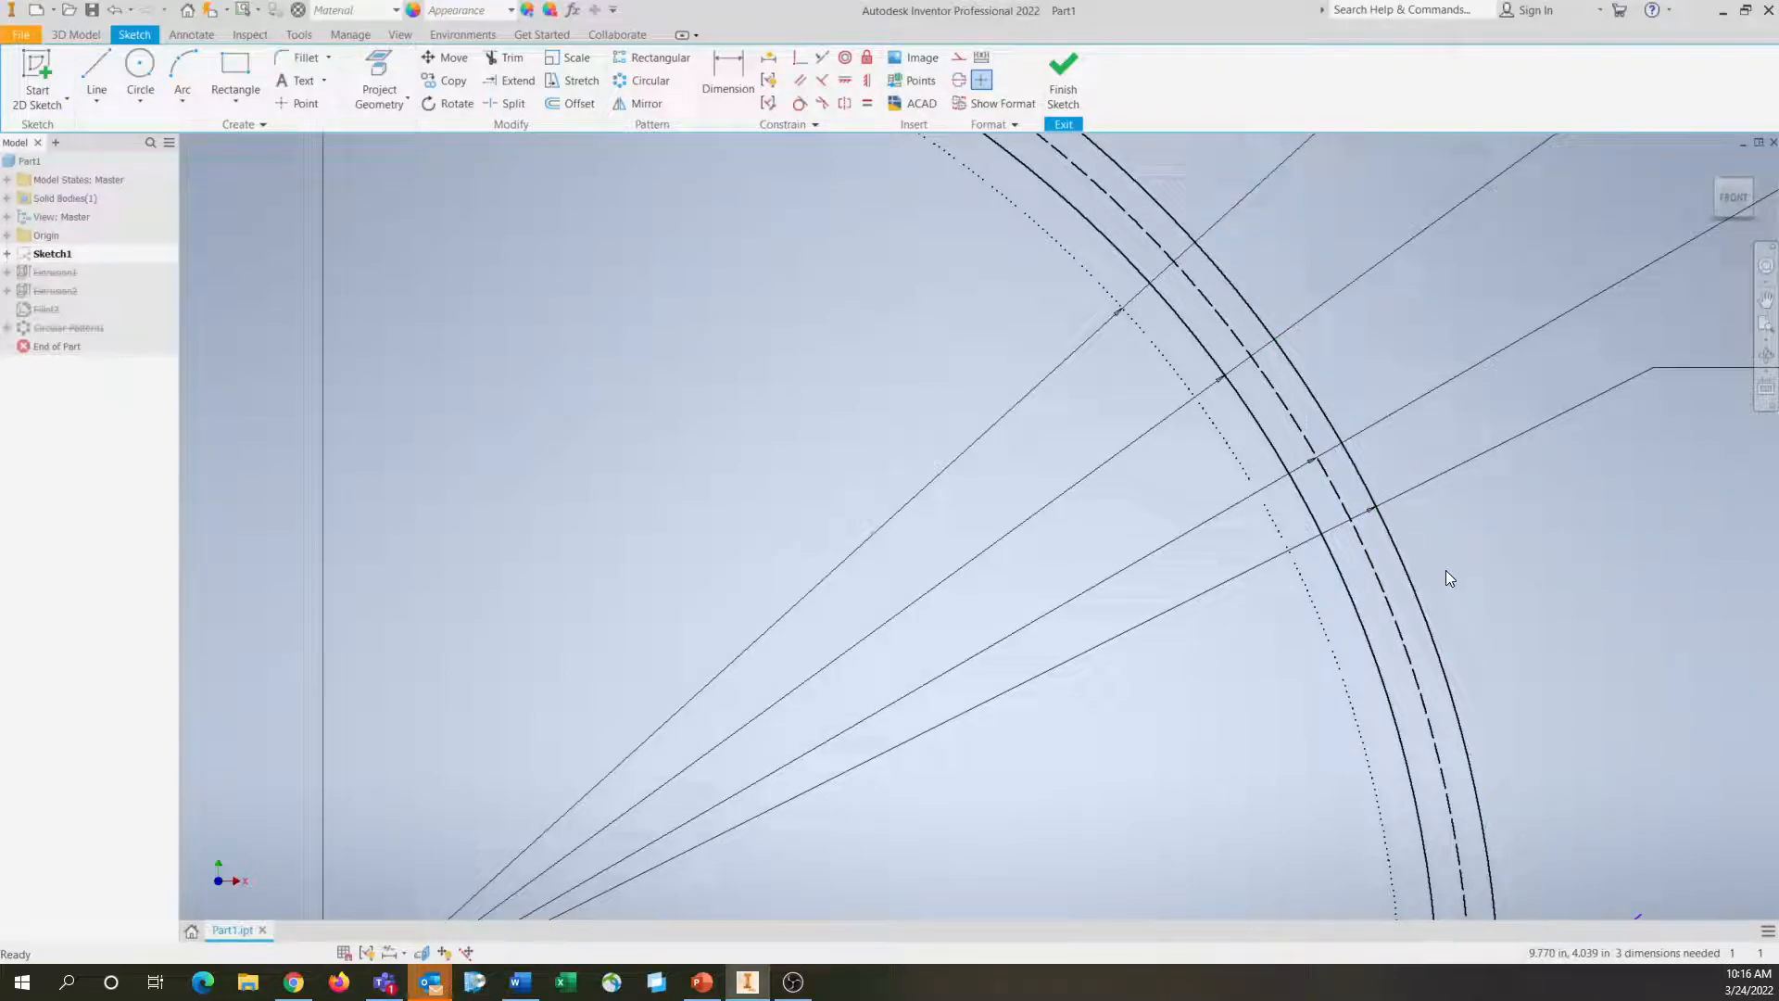
scroll(1449, 577, "down", 3)
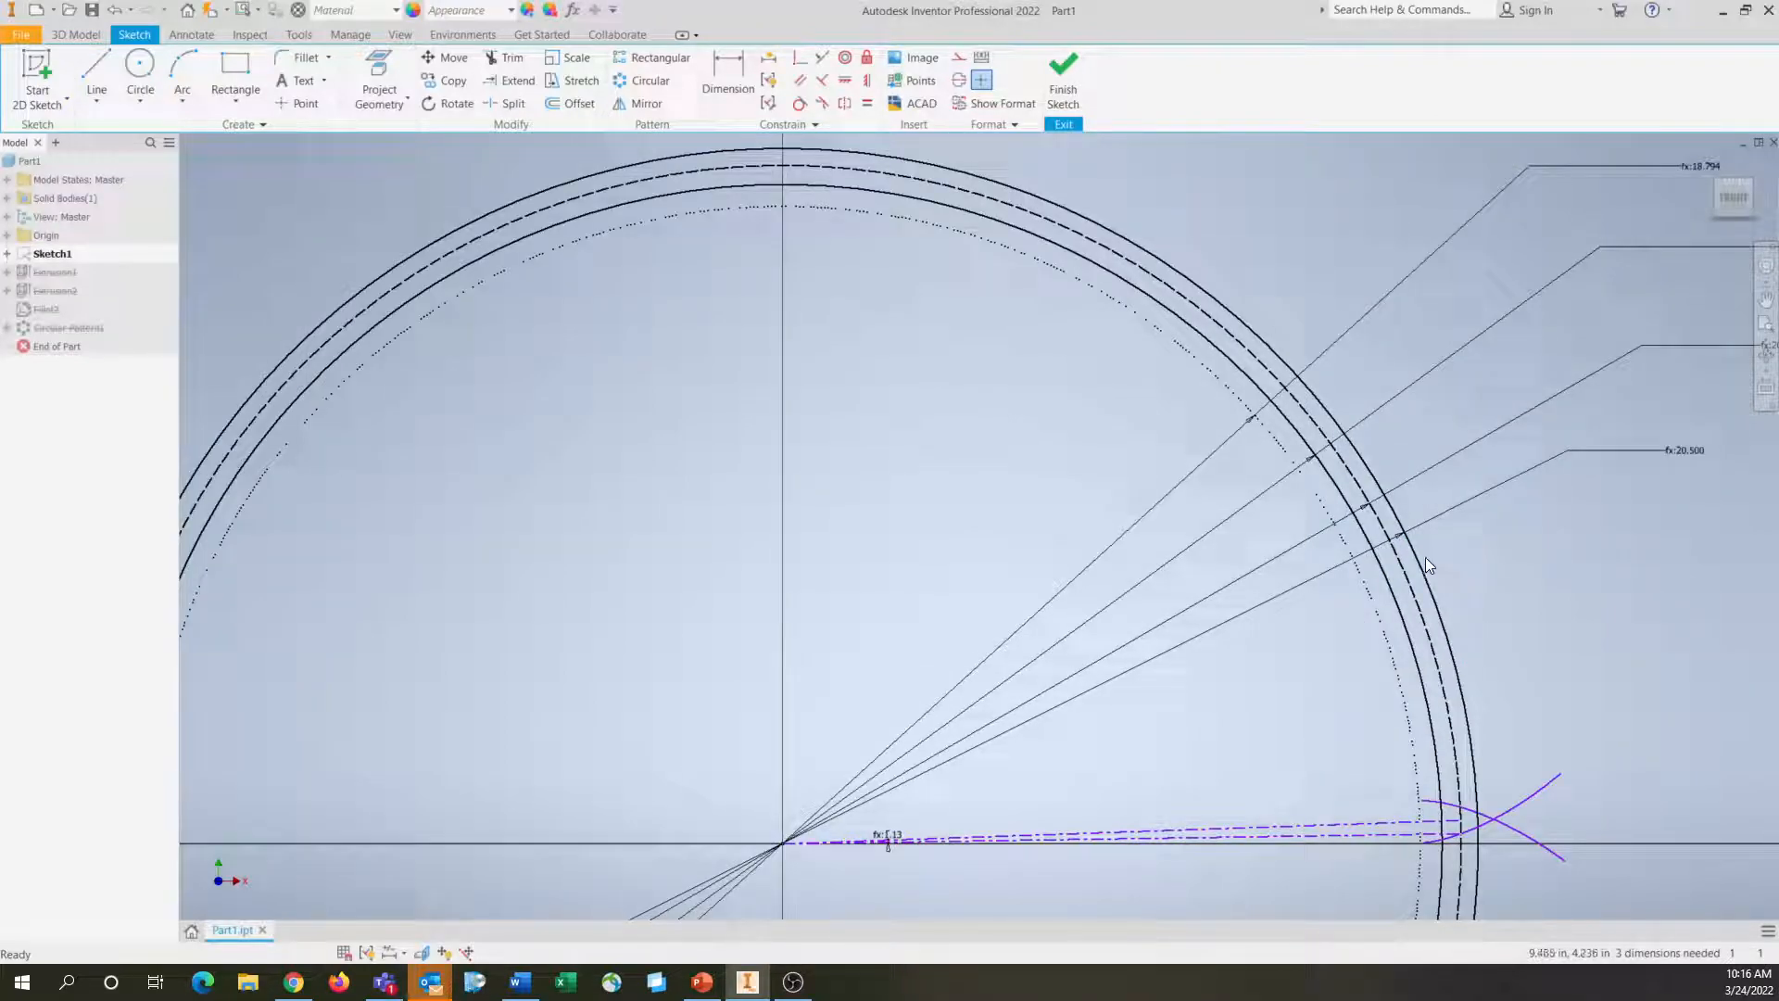
scroll(1120, 446, "up", 3)
middle_click_drag(1120, 446, 1203, 553)
scroll(1203, 553, "down", 3)
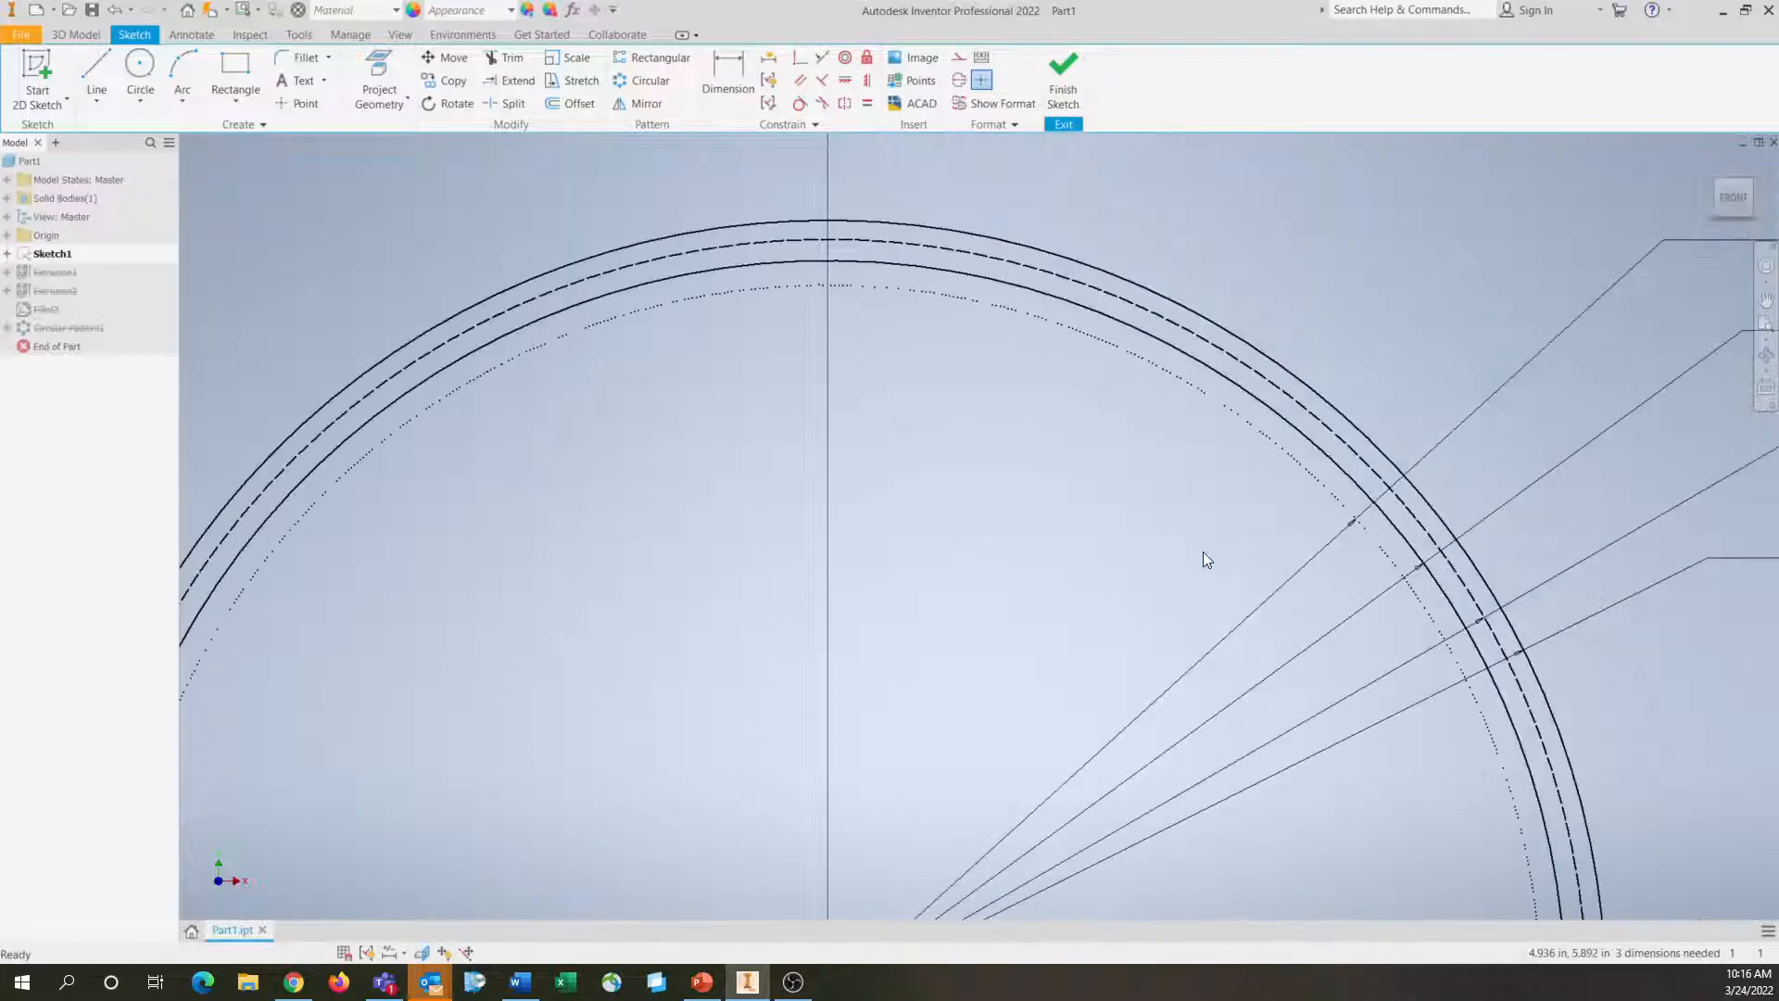
Add a numeric user parameter named rb with the equation db / 2
left_click(351, 35)
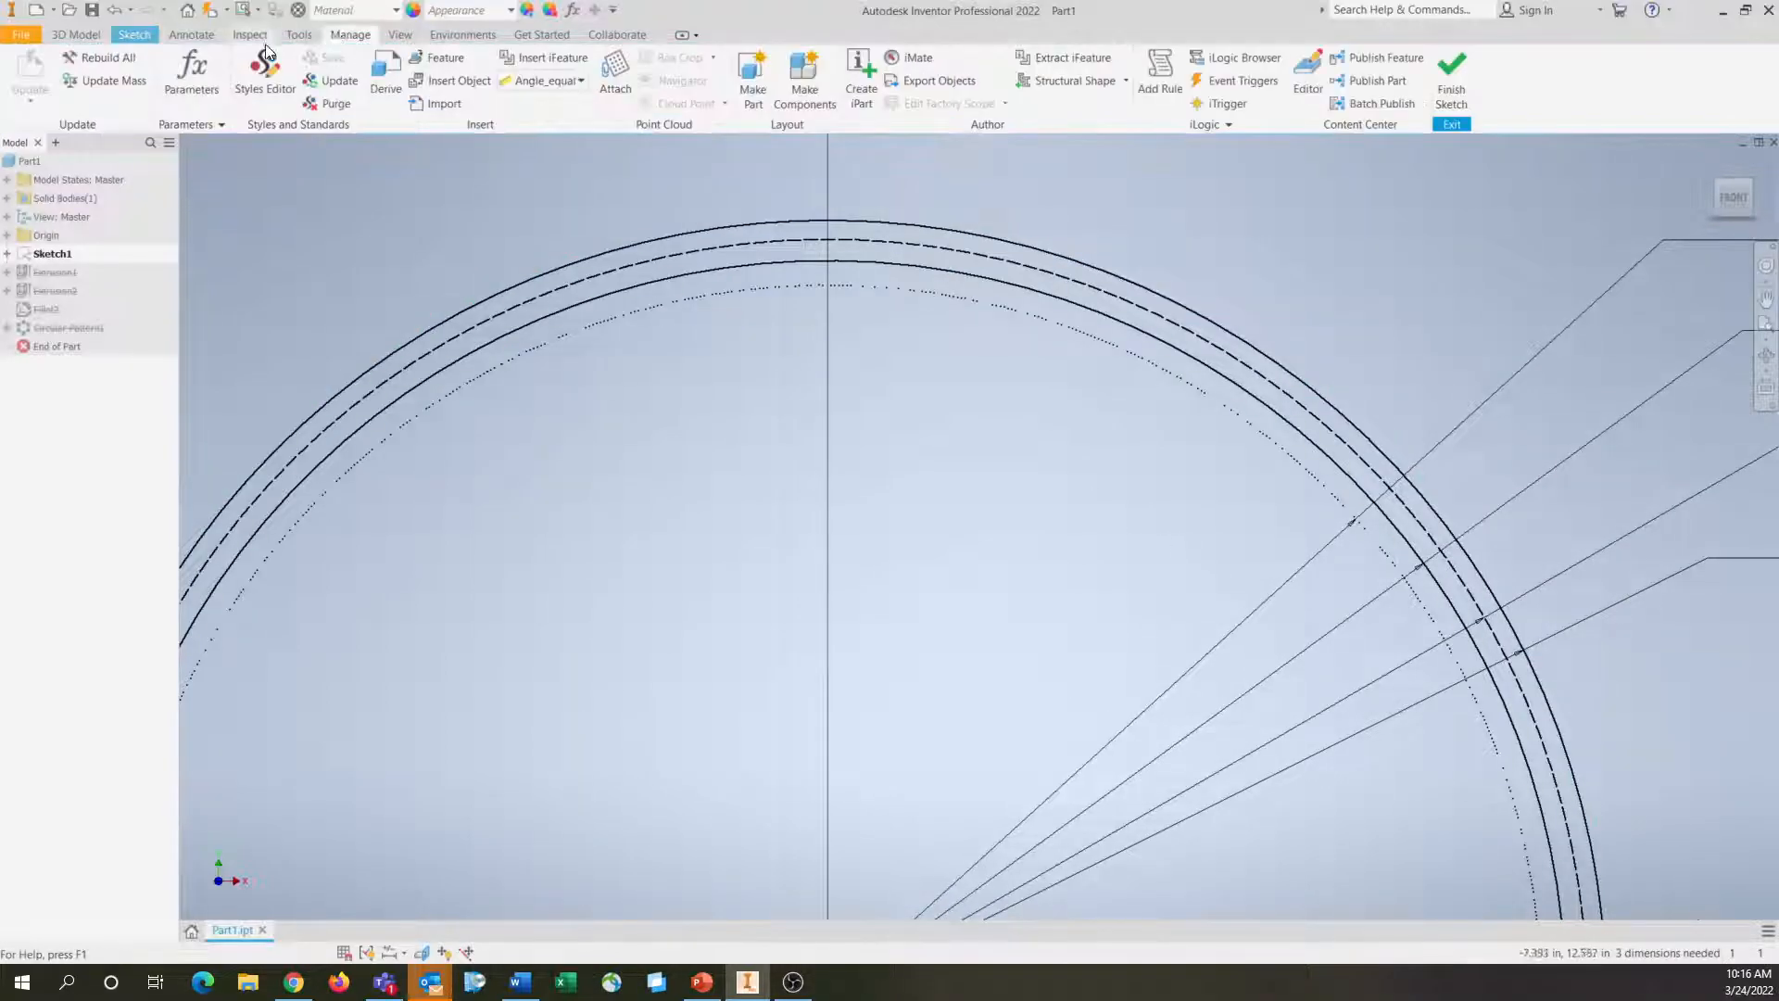
left_click(196, 73)
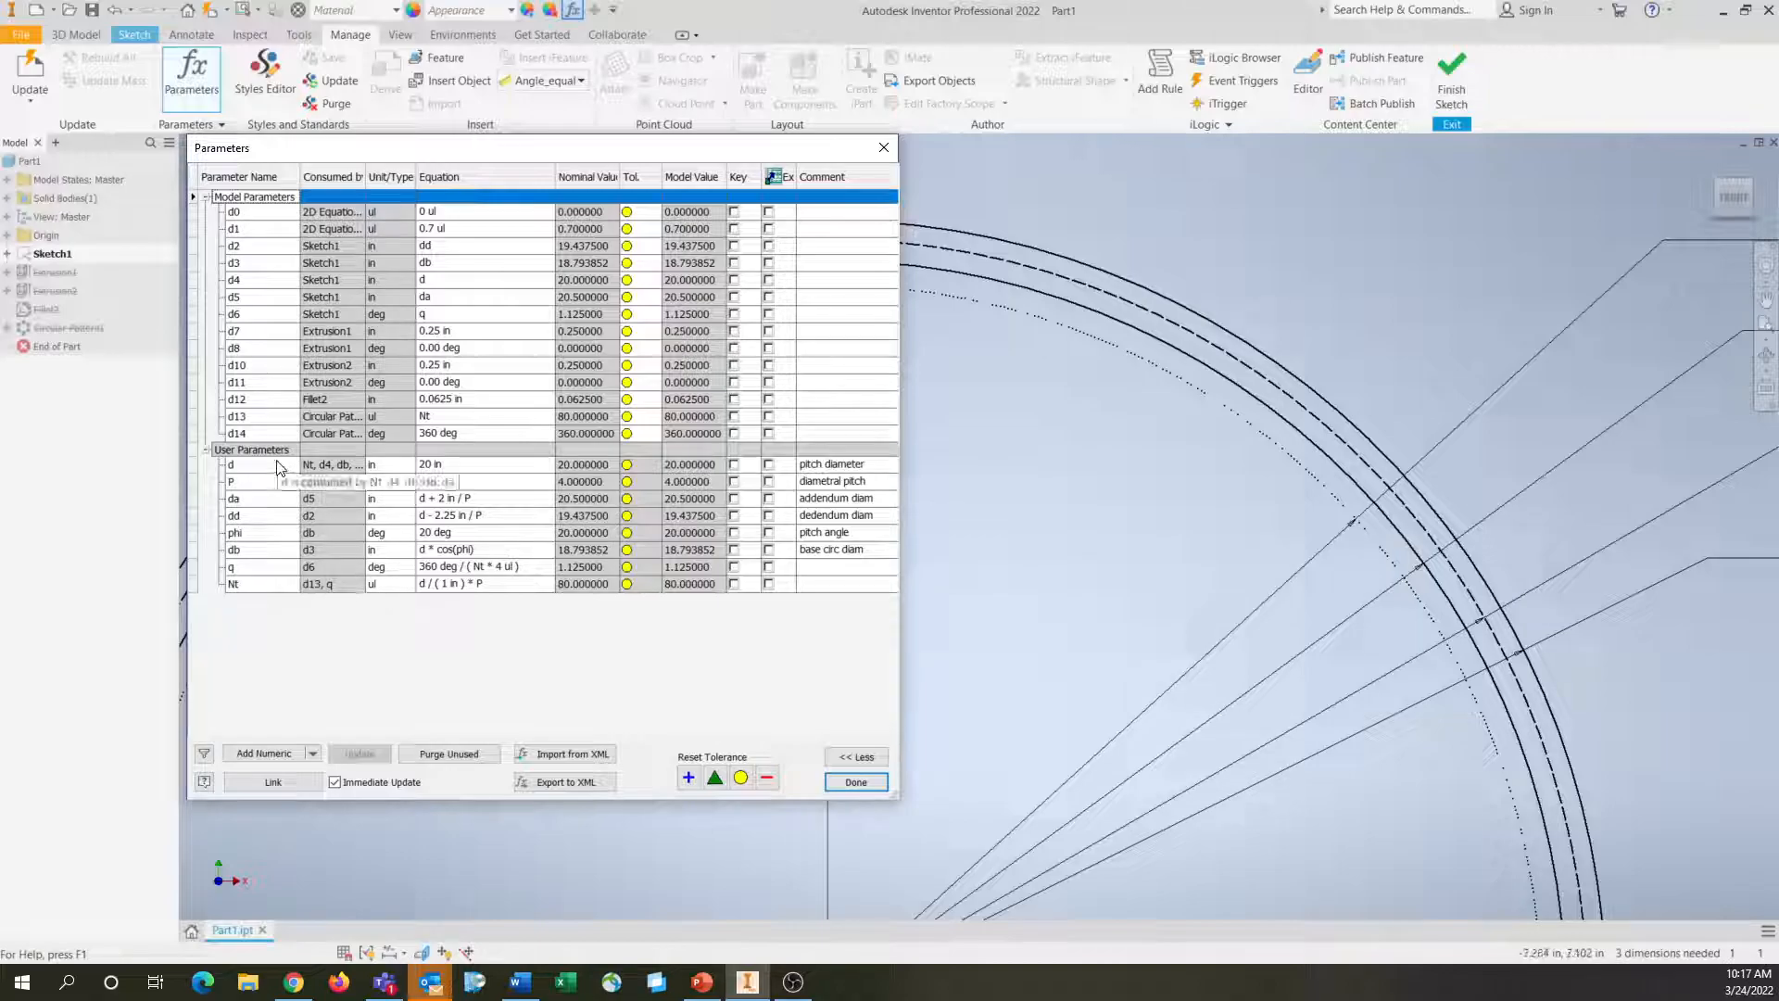
left_click(270, 754)
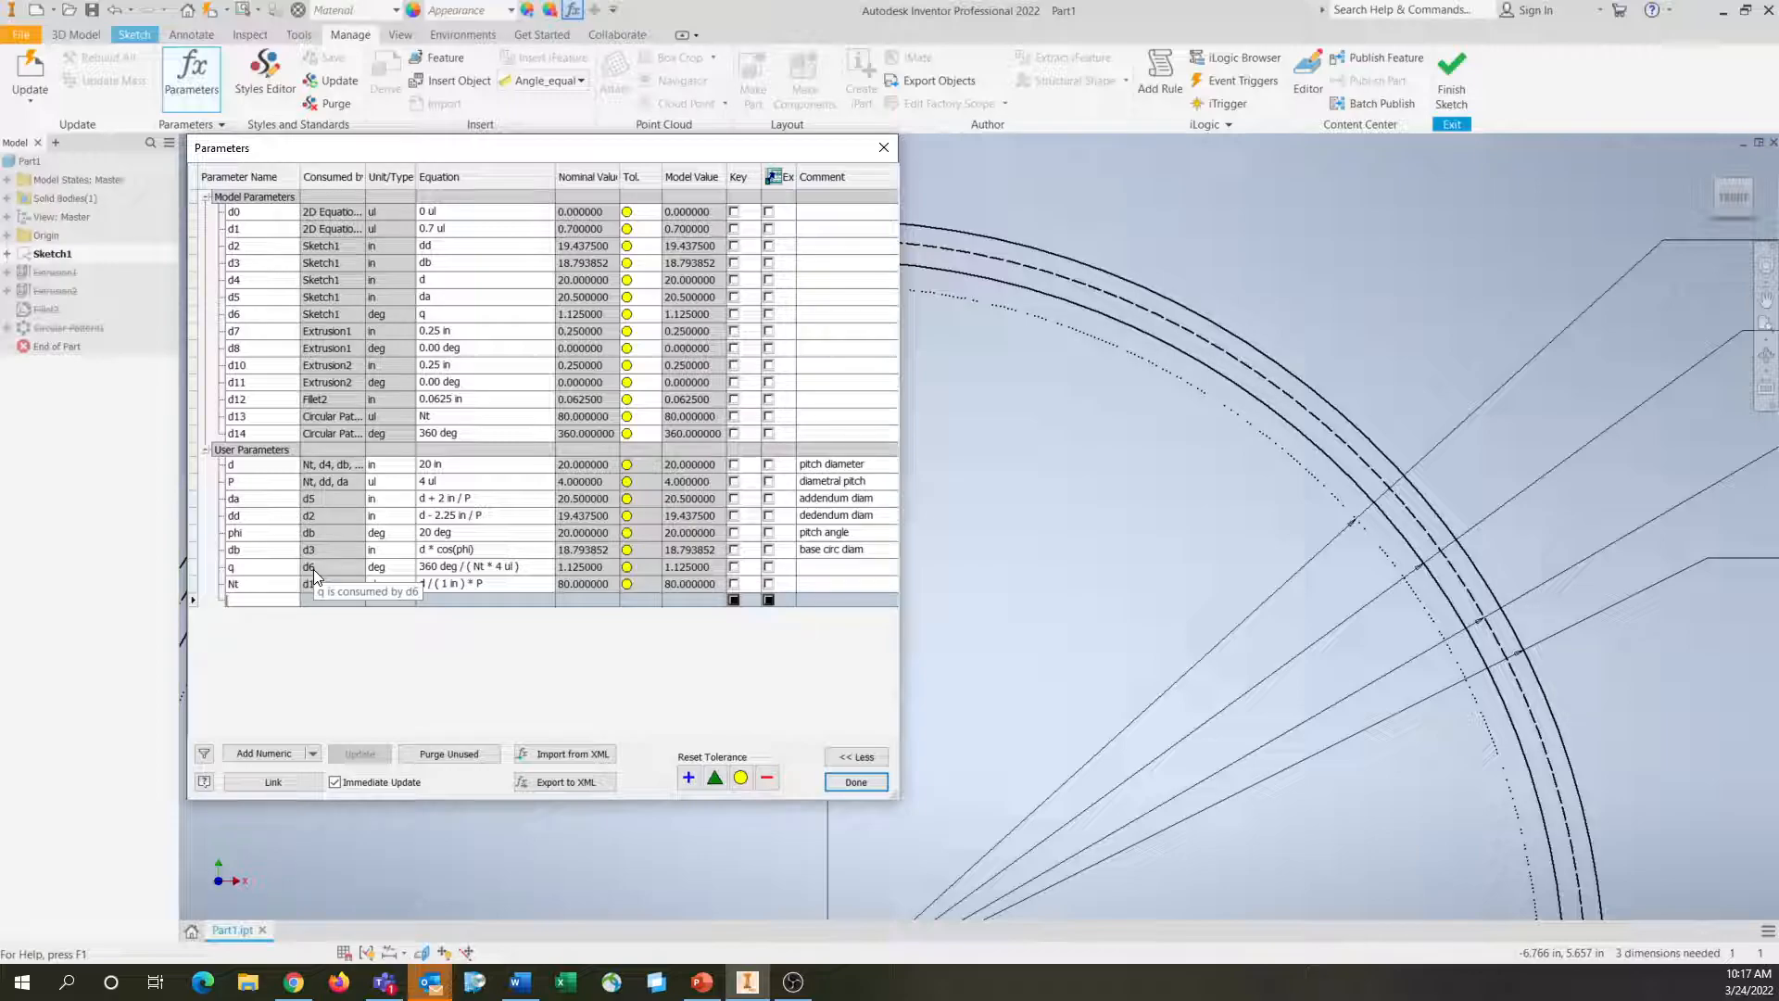
type("rb")
key("Return")
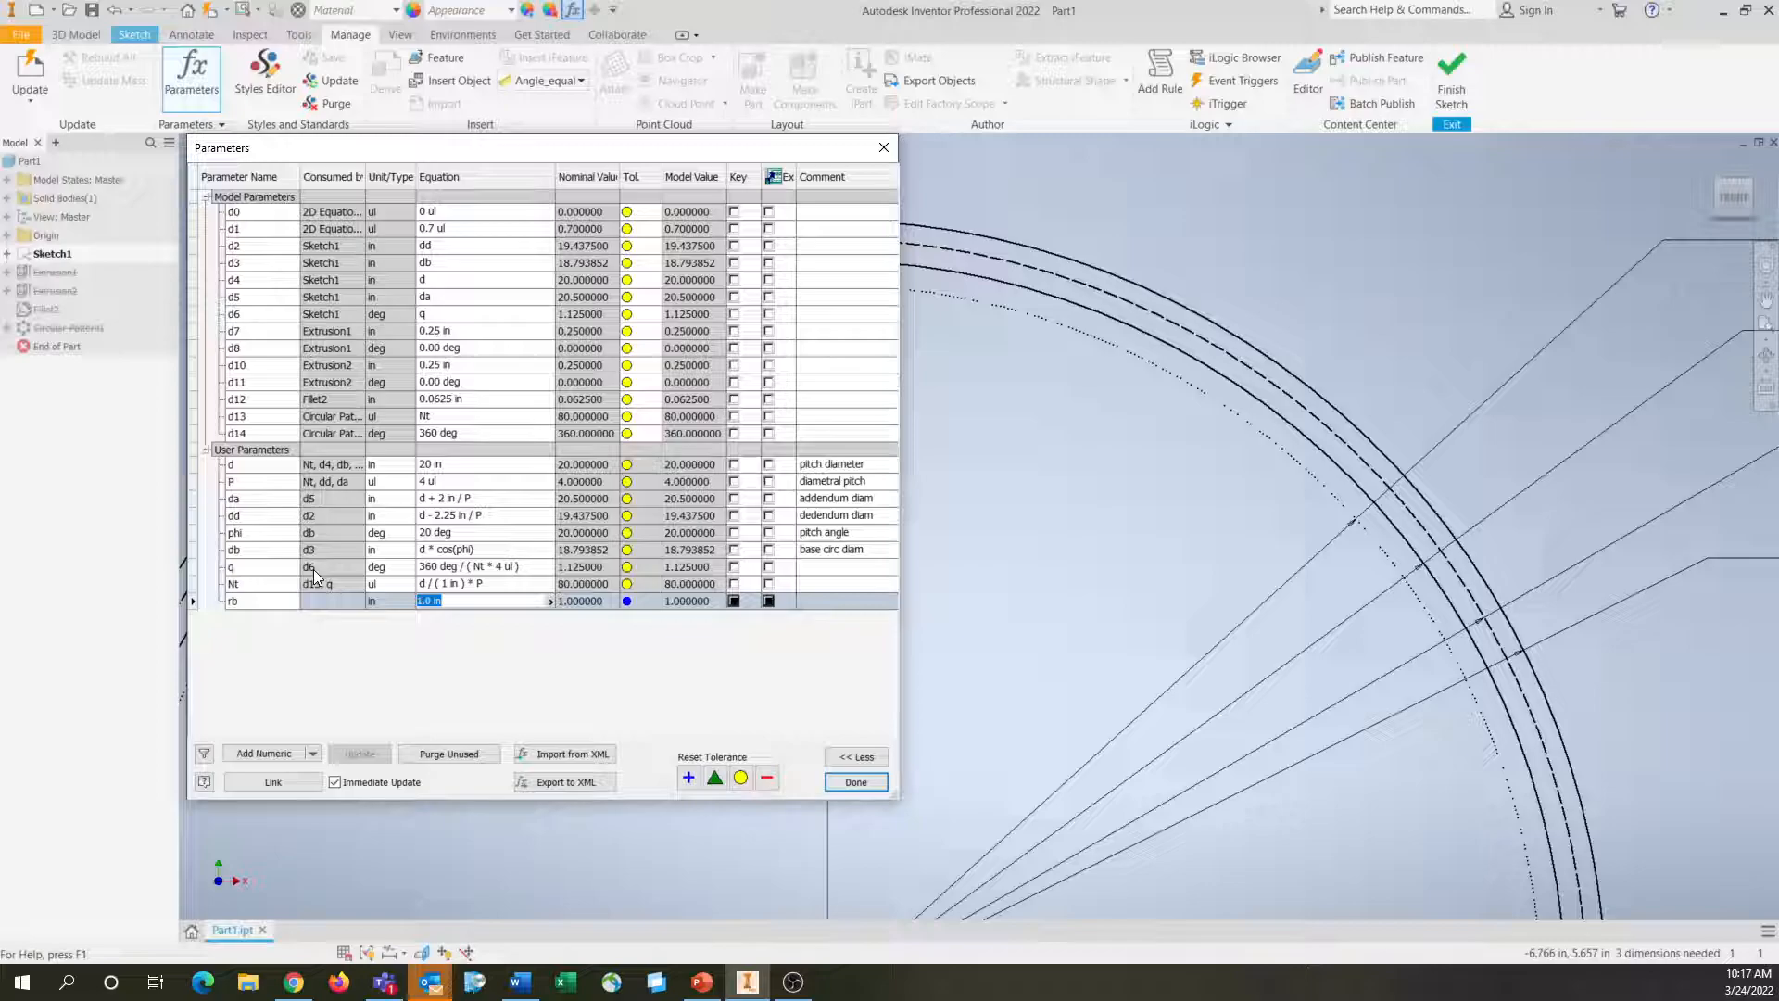
type("db / 2")
key("Return")
Add the comment "base circ radius" to the parameter rb
left_click(857, 605)
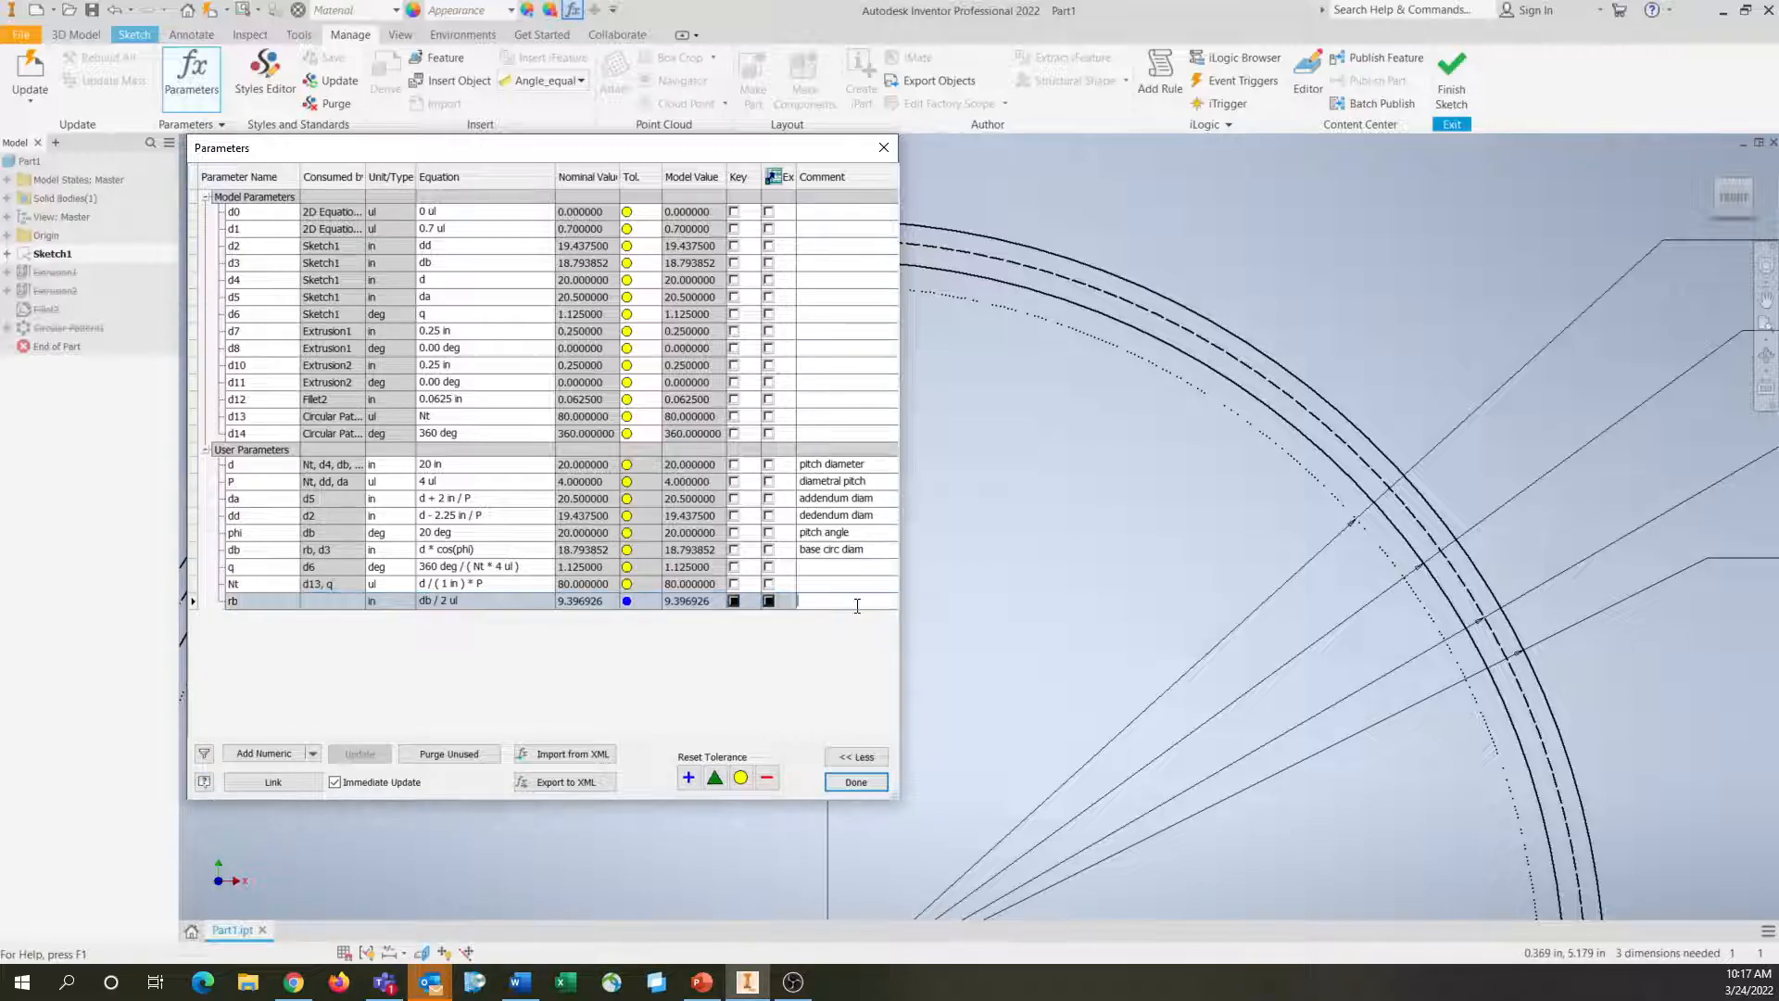
type("base circ radius")
key("Return")
Review the equations and comments of the user parameters d, P, da, dd, phi, db, q and Nt
left_click(829, 465)
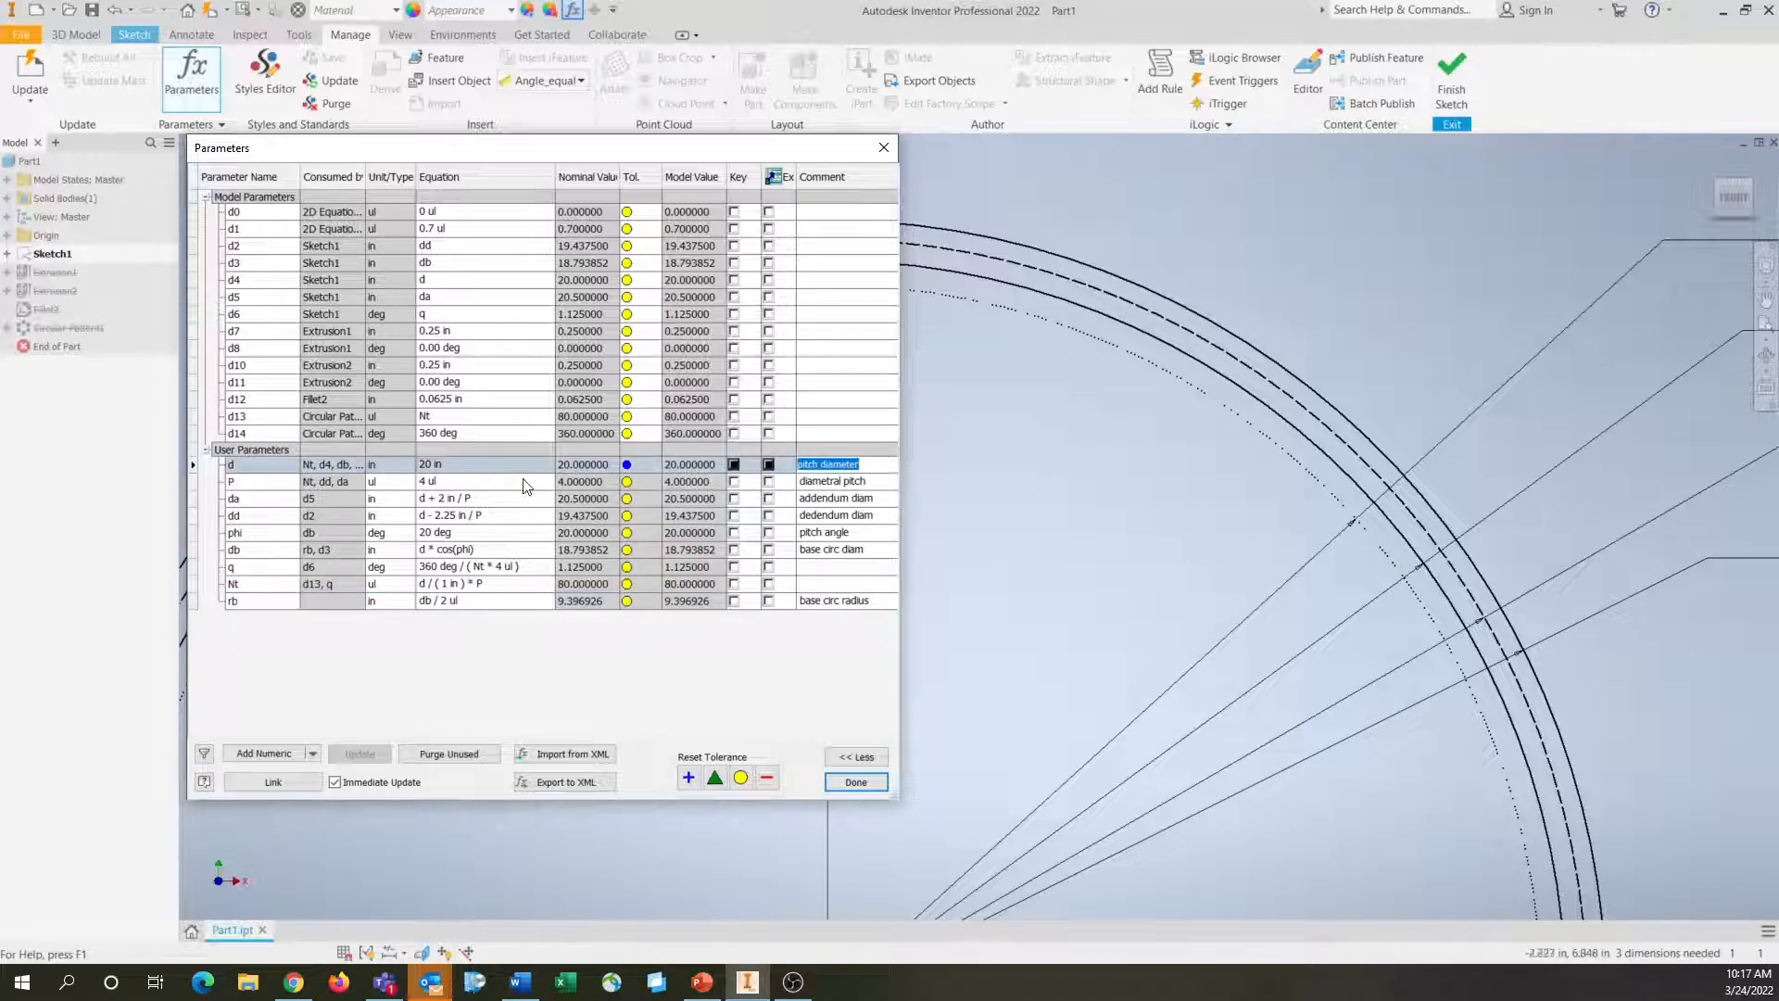
left_click(878, 481)
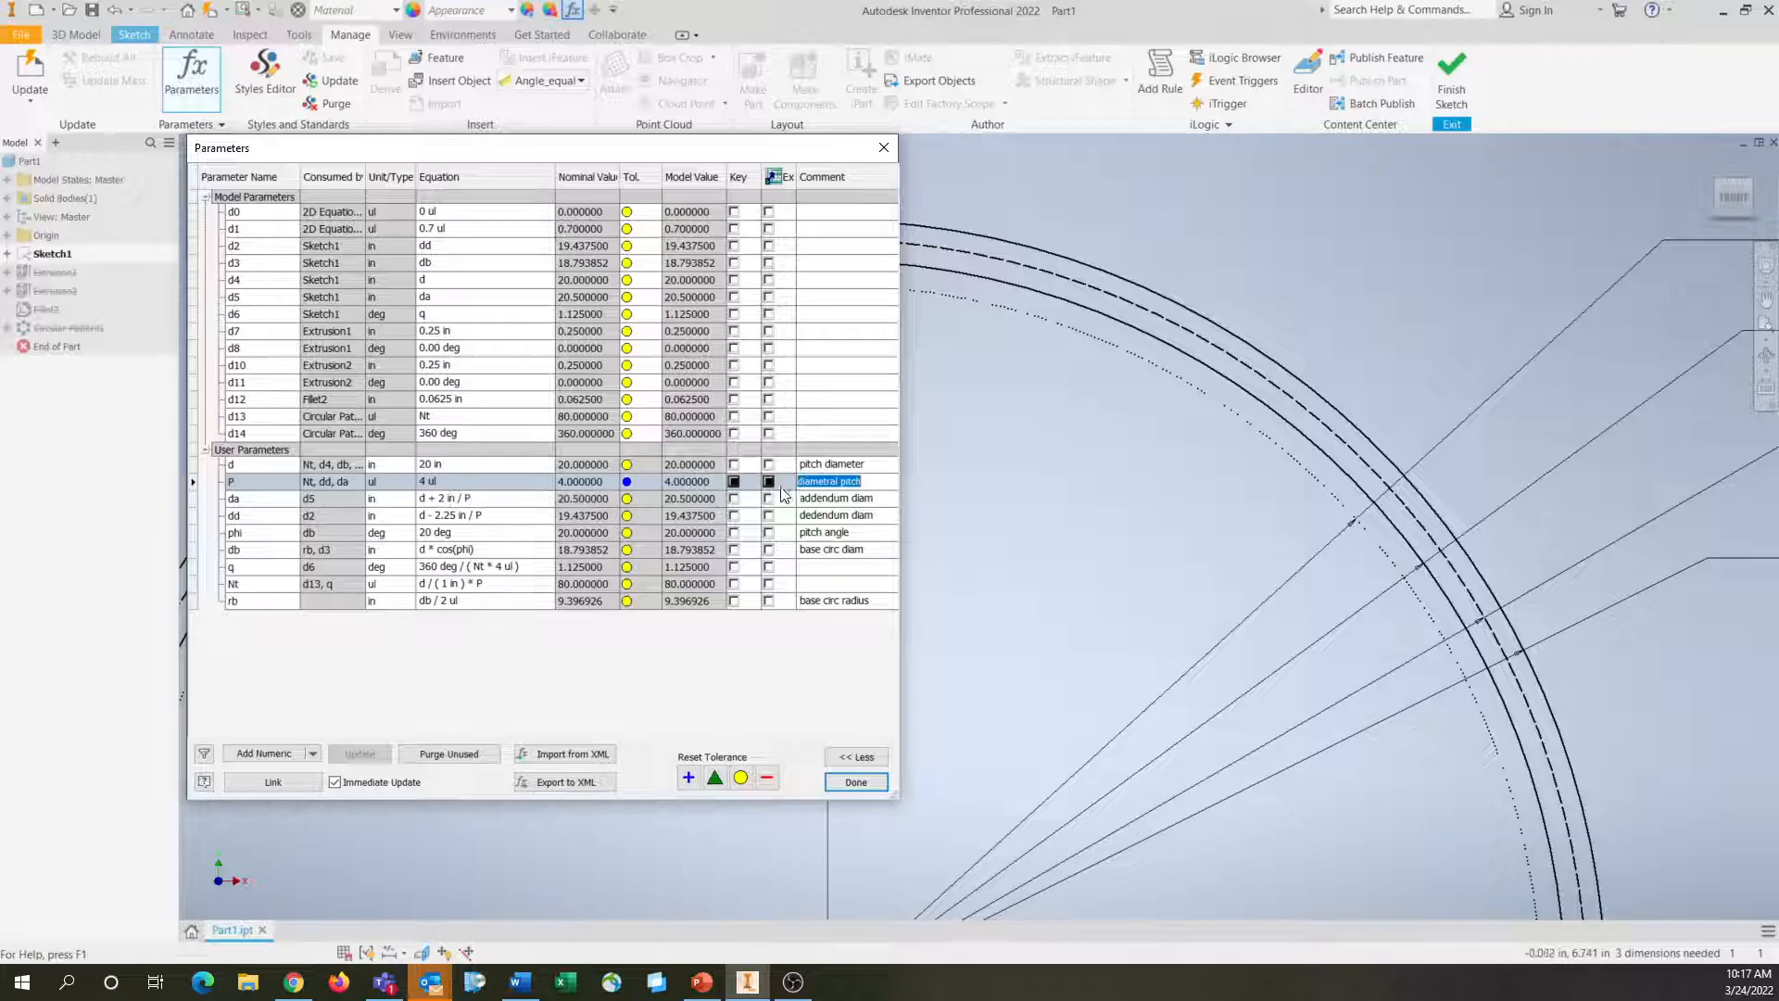
left_click(889, 498)
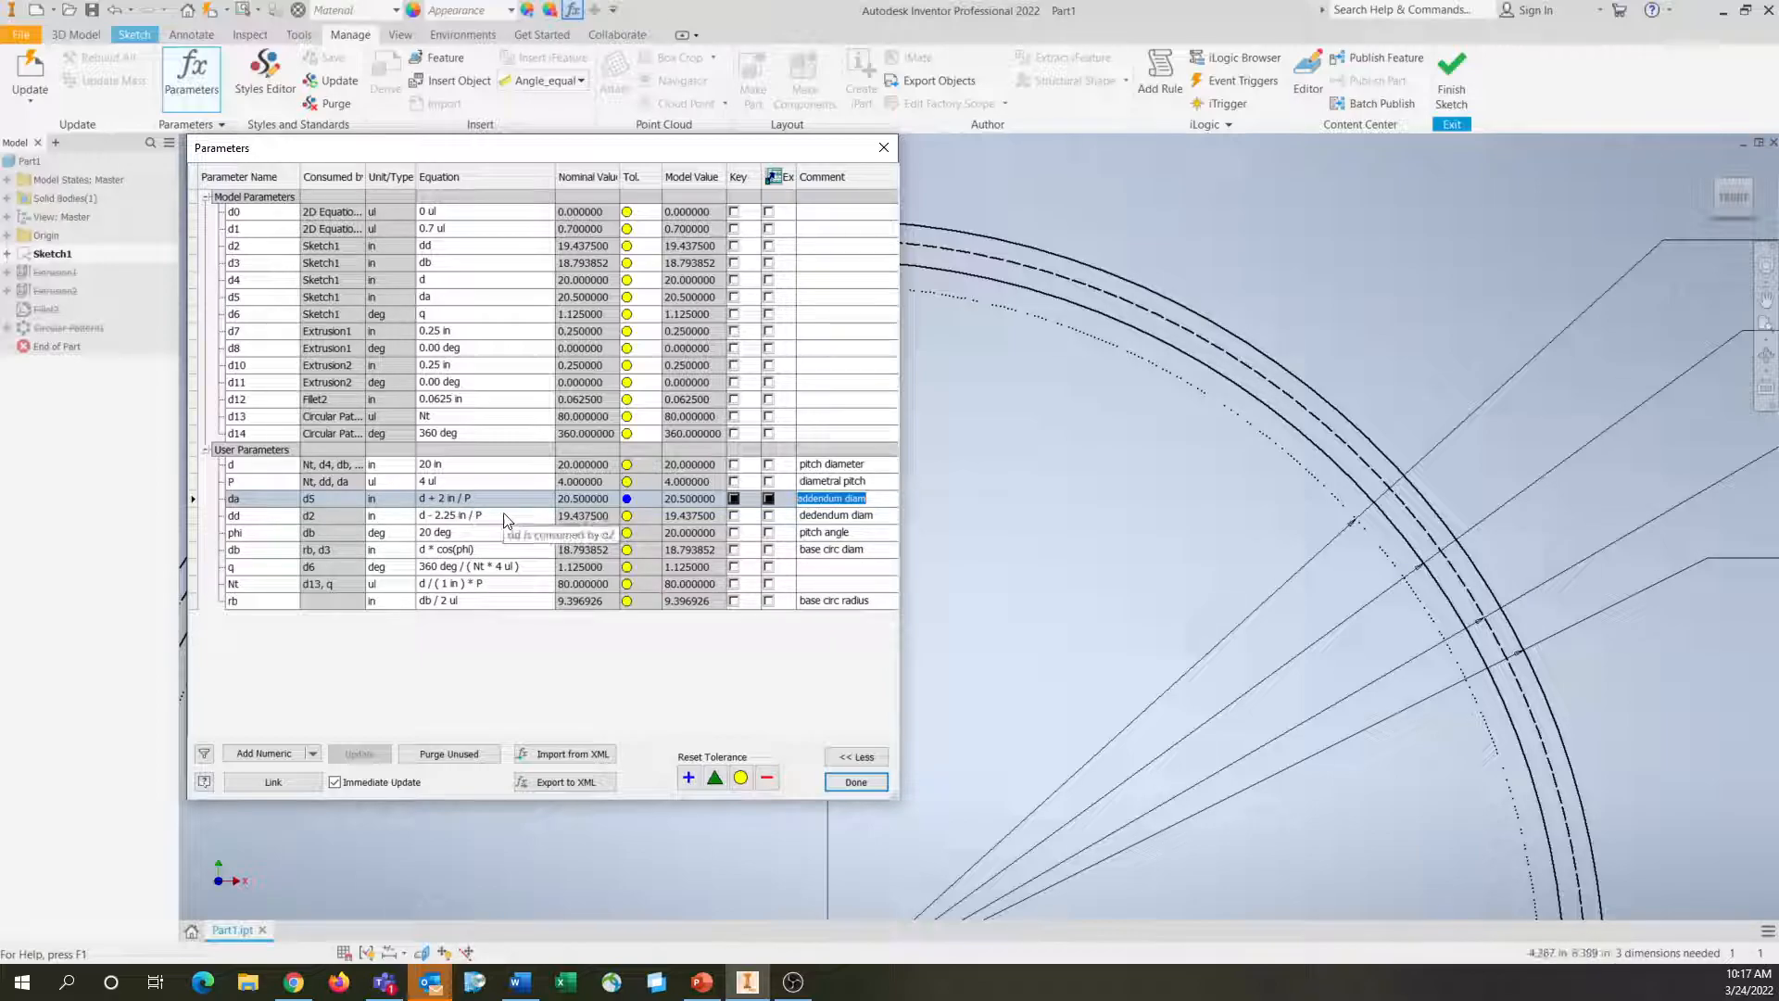
left_click(880, 516)
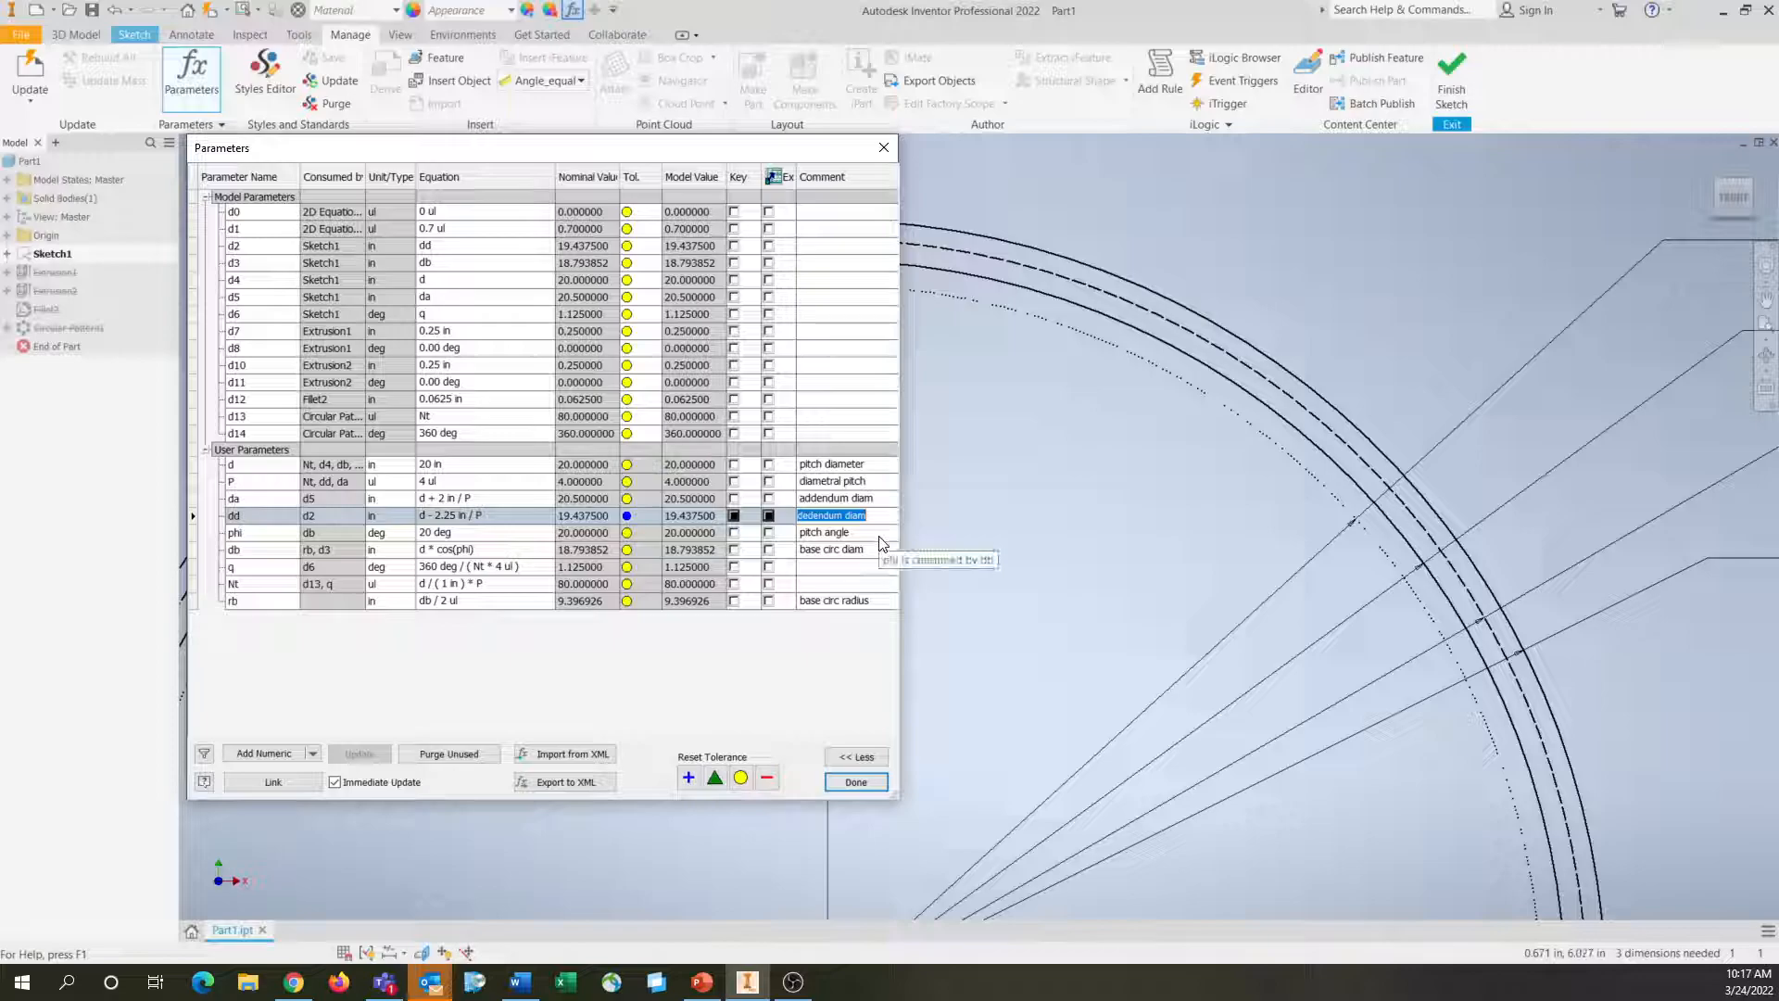
left_click(880, 533)
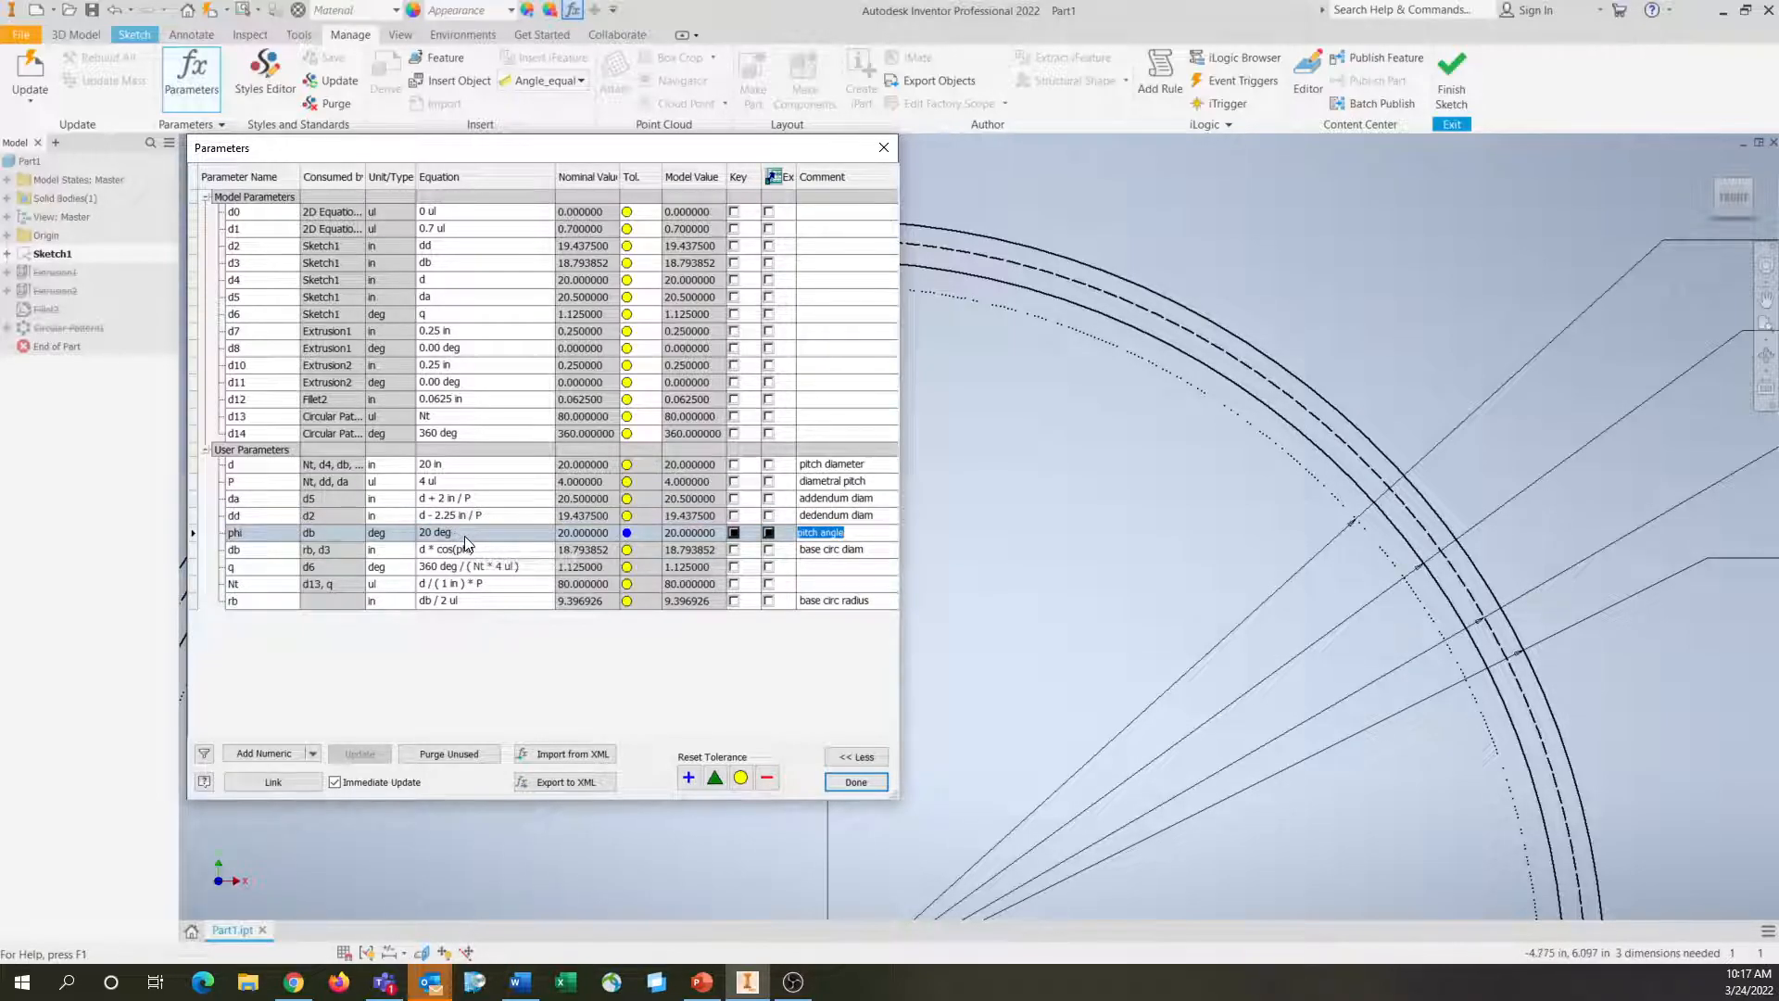
left_click(866, 551)
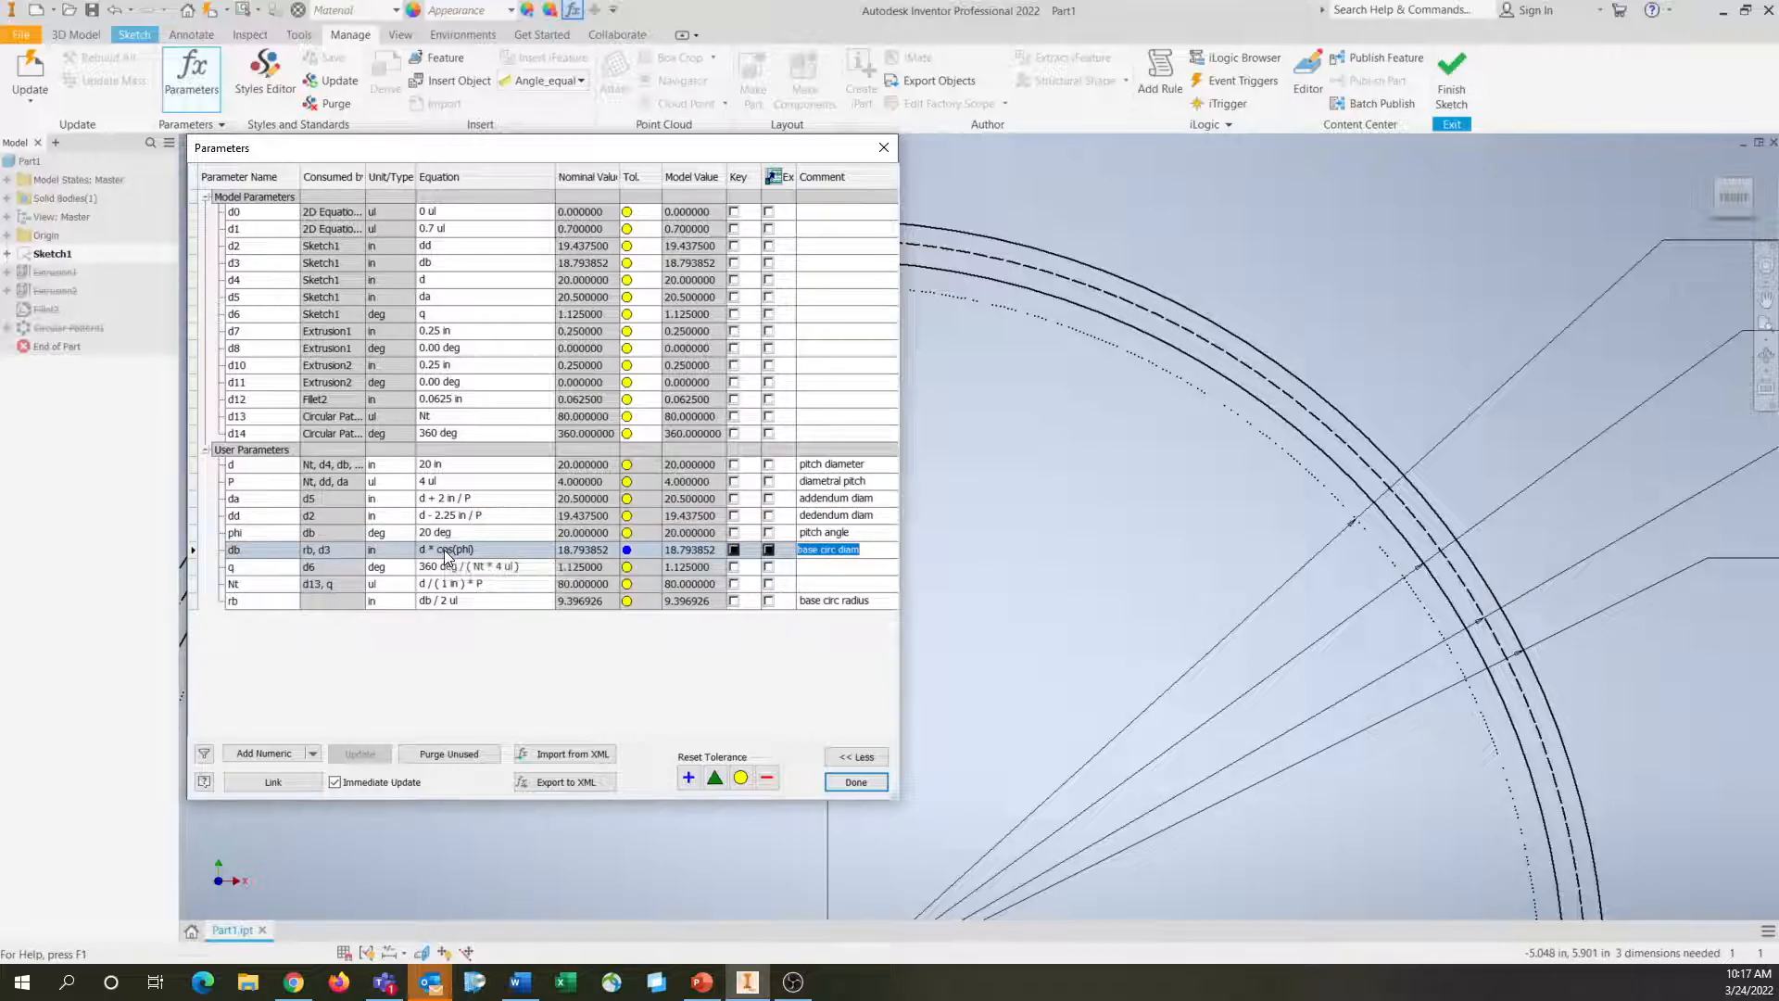
left_click(289, 569)
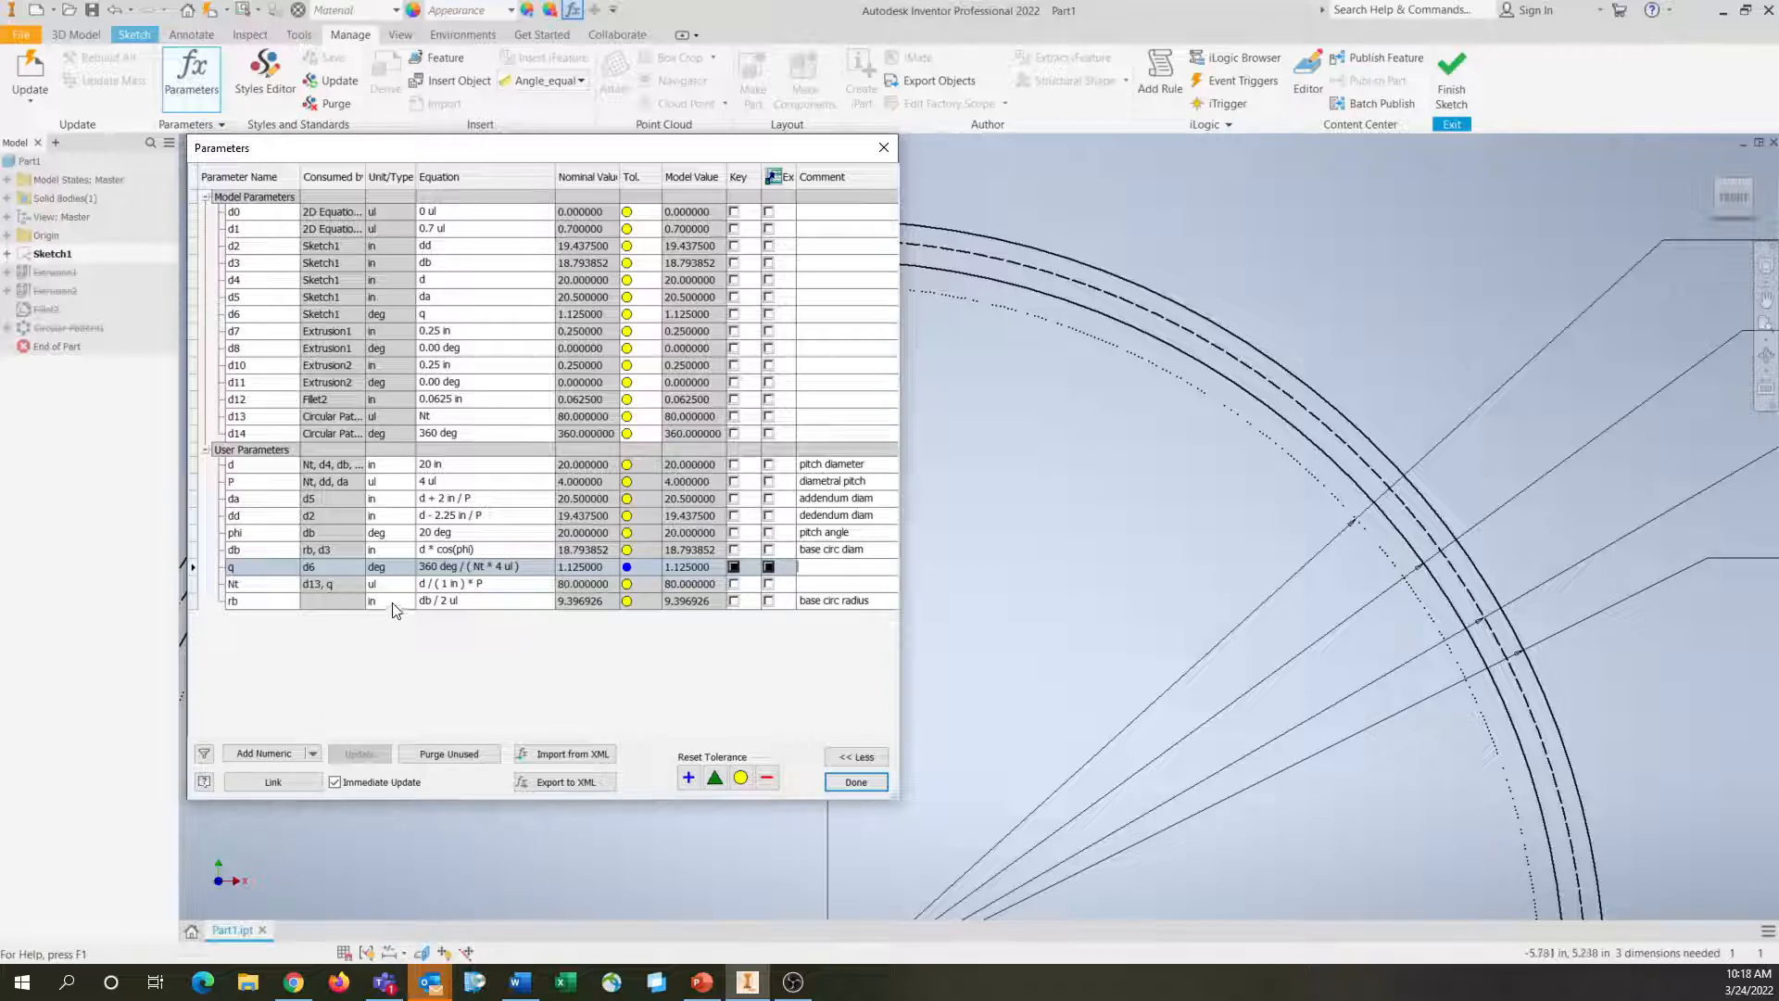
left_click(490, 584)
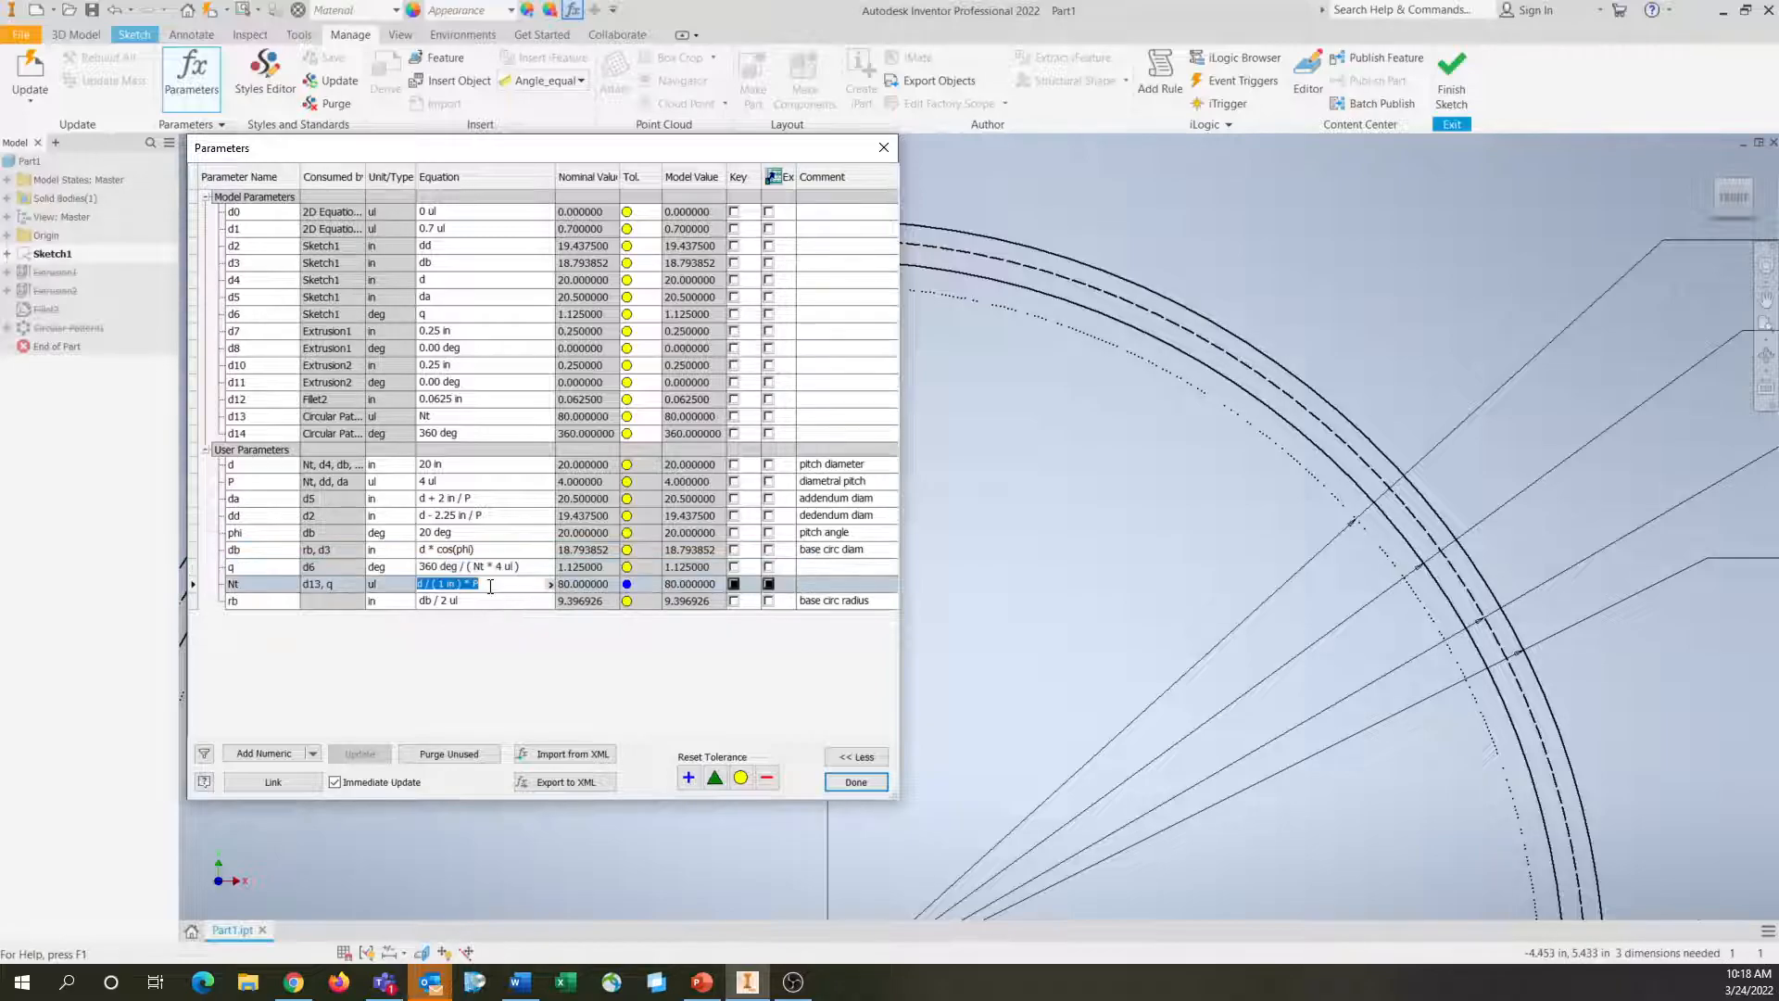
left_click(463, 585)
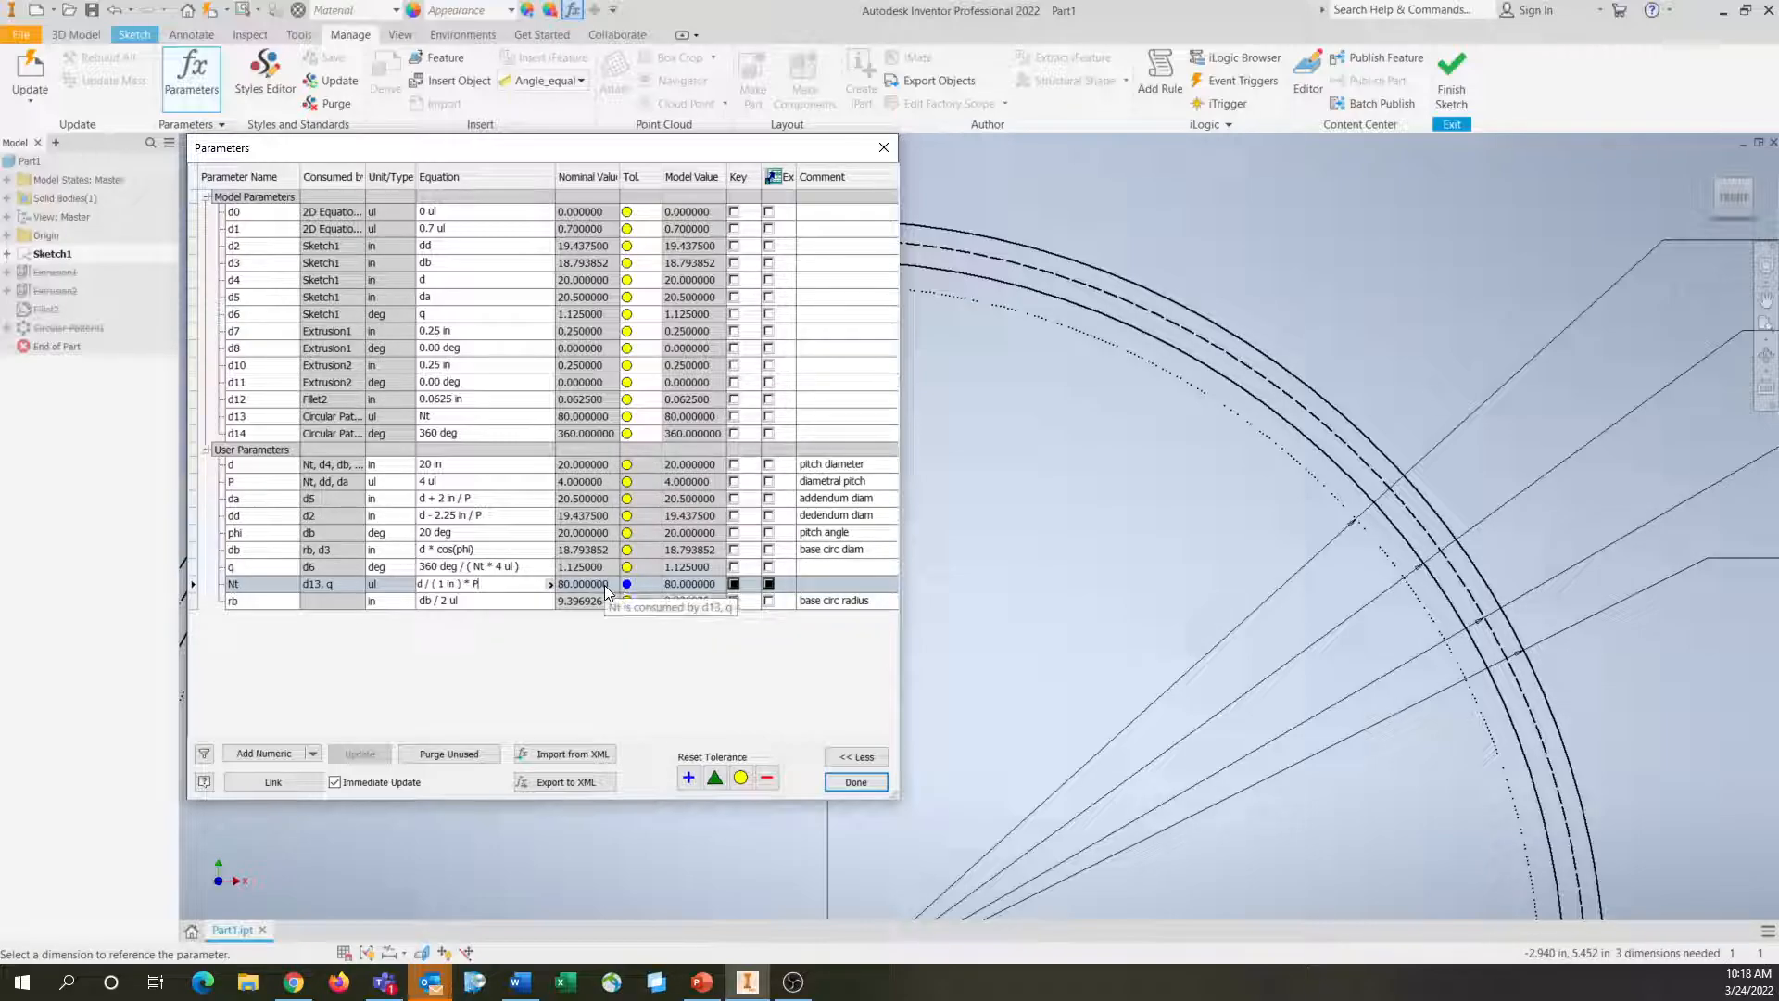
Add the comment "Number of Teeth" to the parameter Nt and "Angle to Mirror Line" to q
left_click(818, 583)
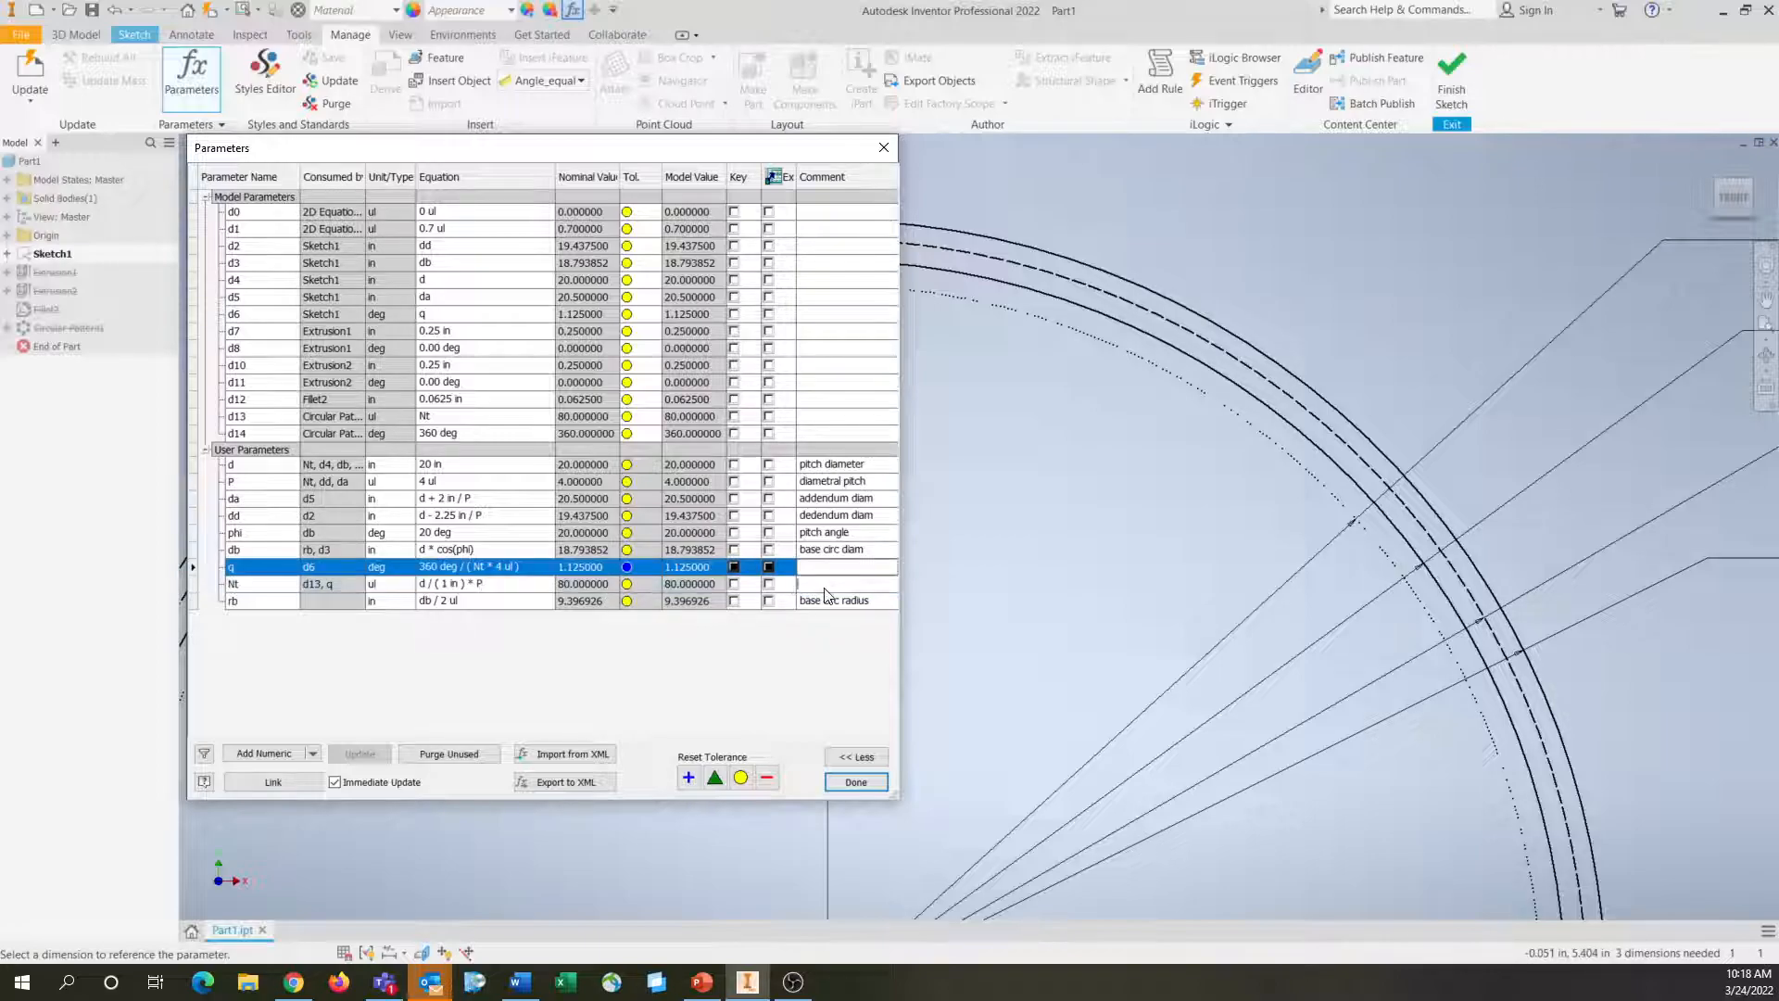
type("Num")
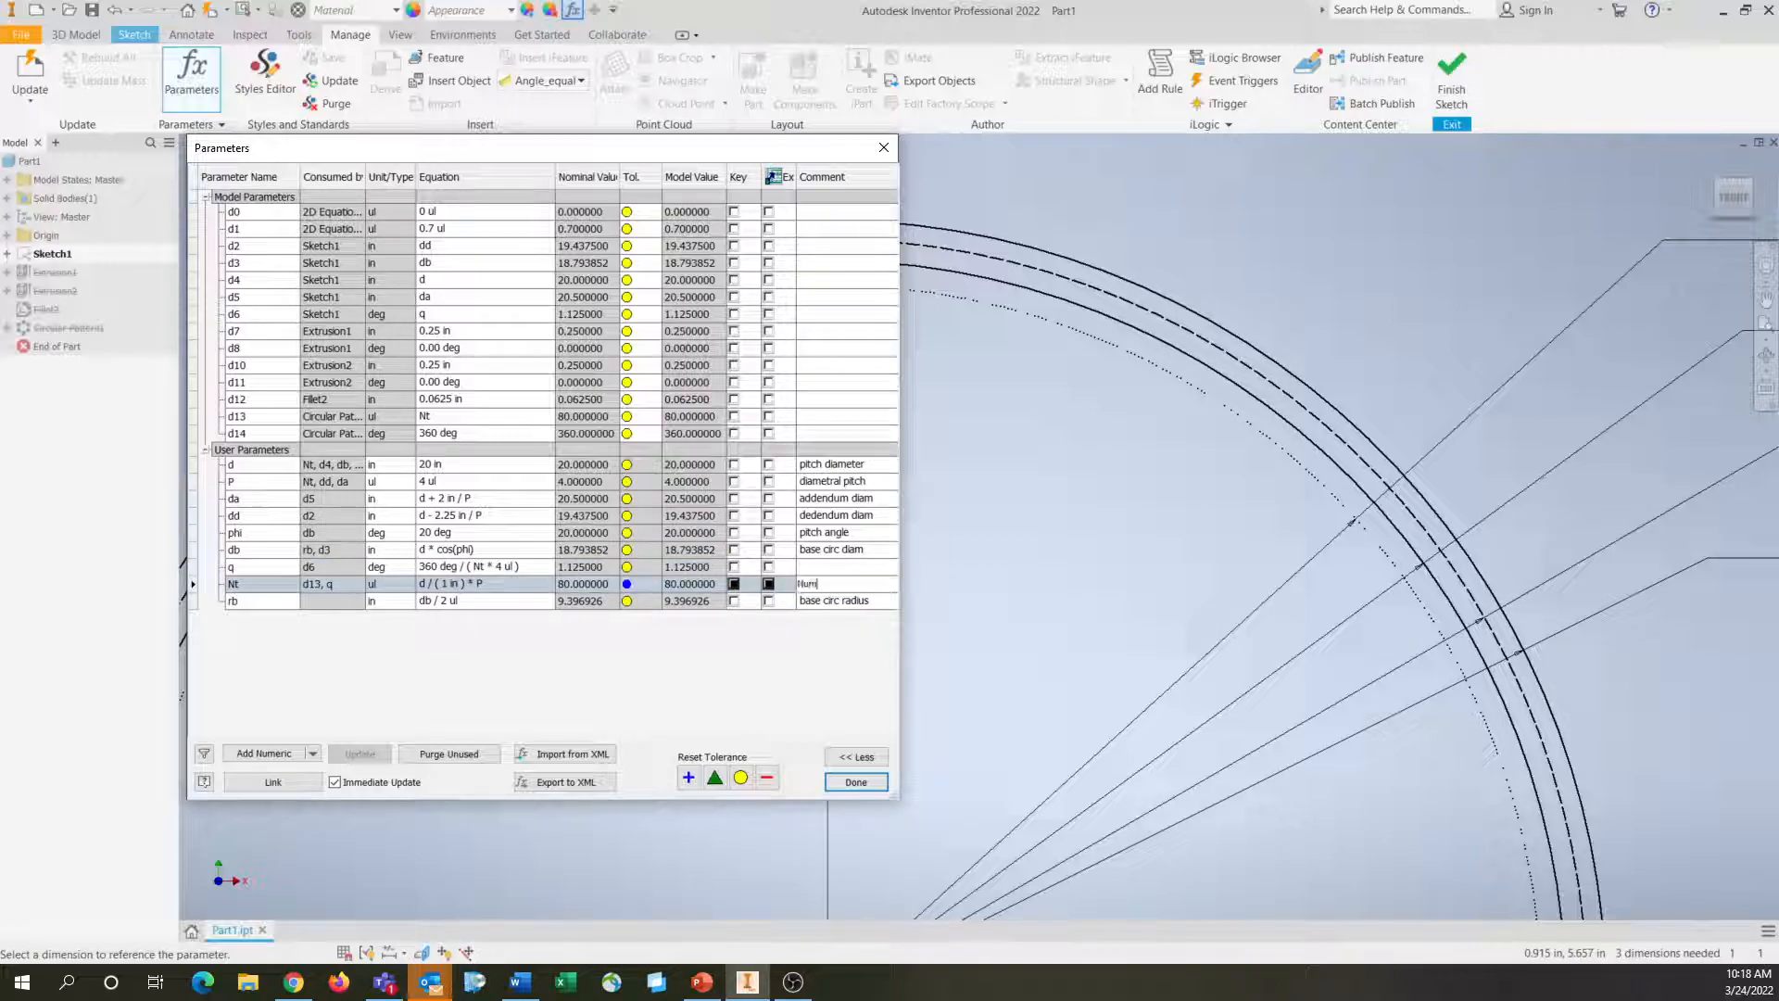
type("ber of Teeth")
left_click(897, 569)
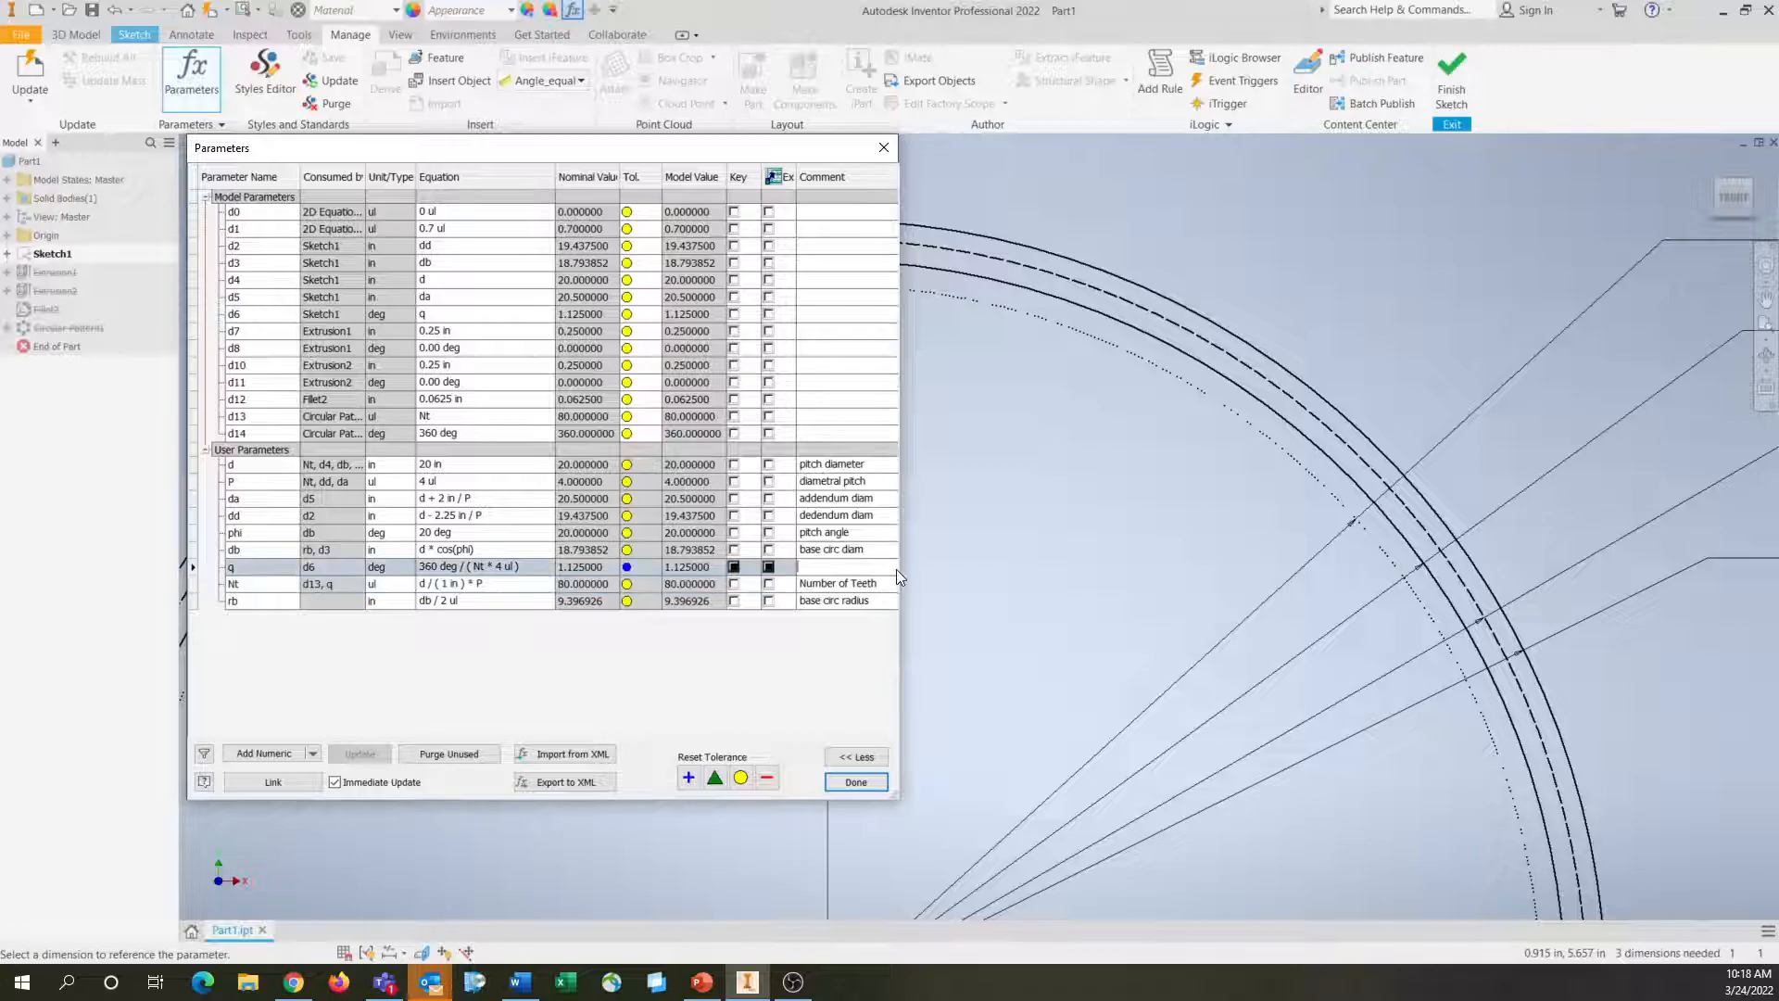
type("Angle to Mirror Line")
key("Return")
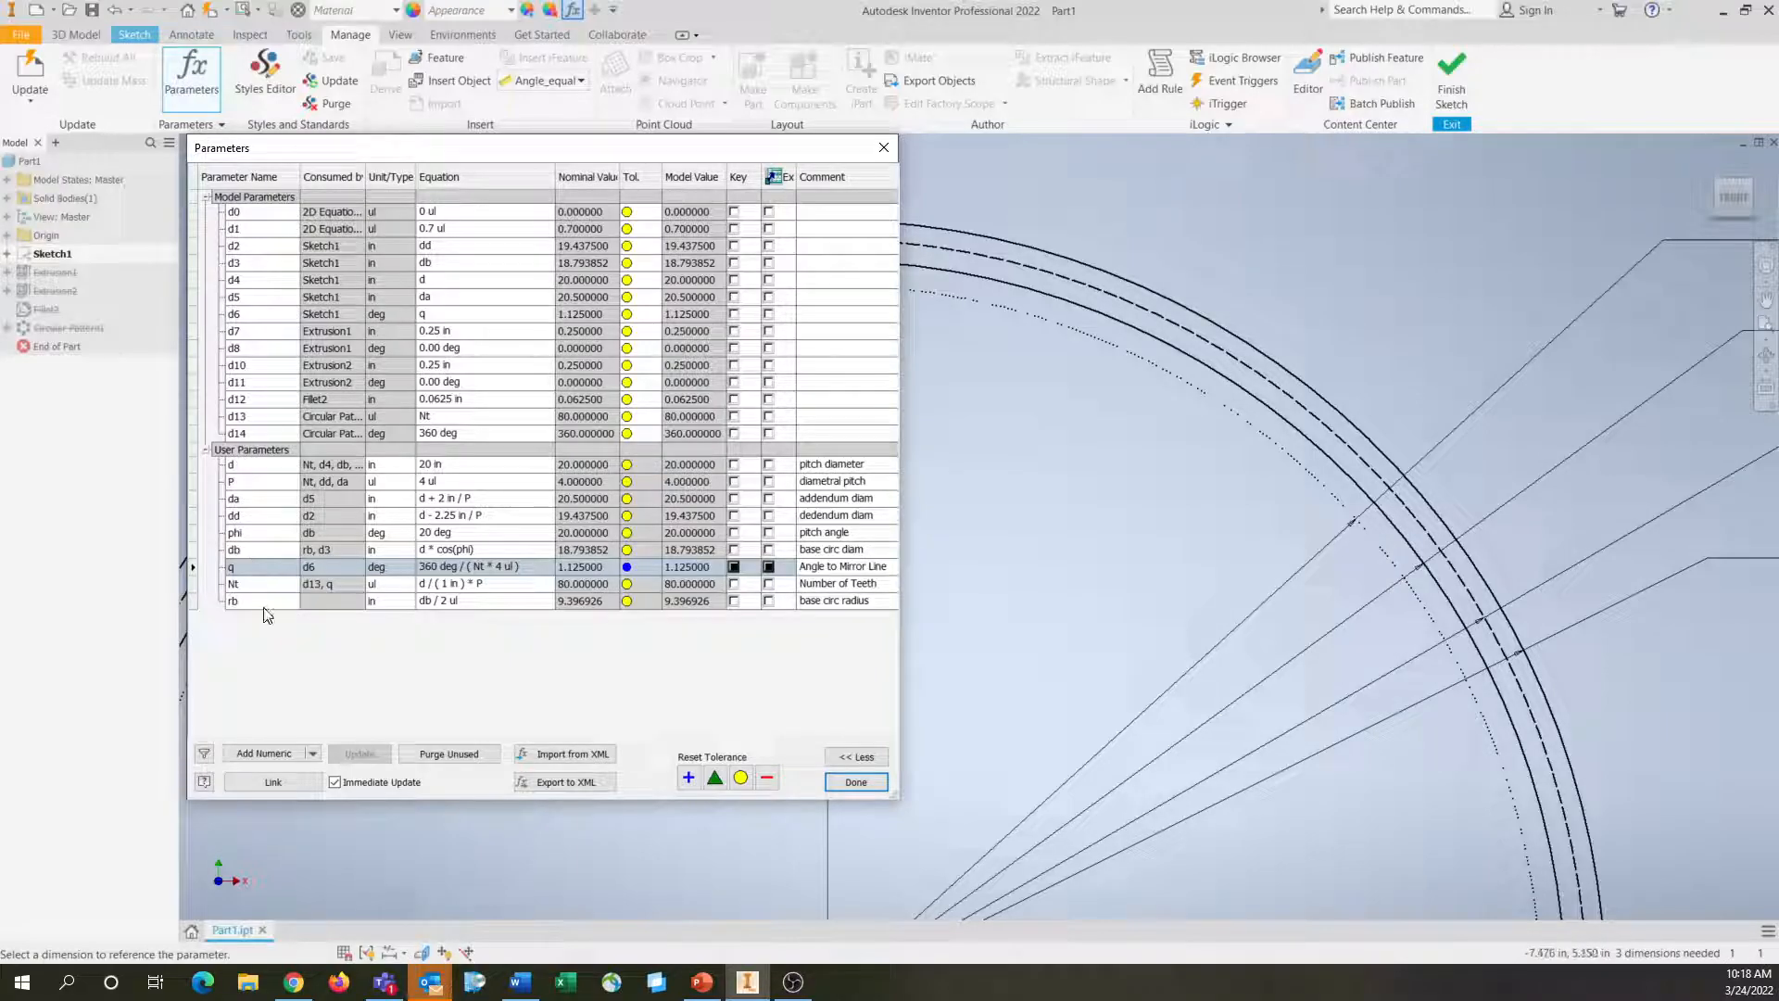
Set the pitch diameter parameter d to 60 in and inspect the resized gear circles
left_click(487, 480)
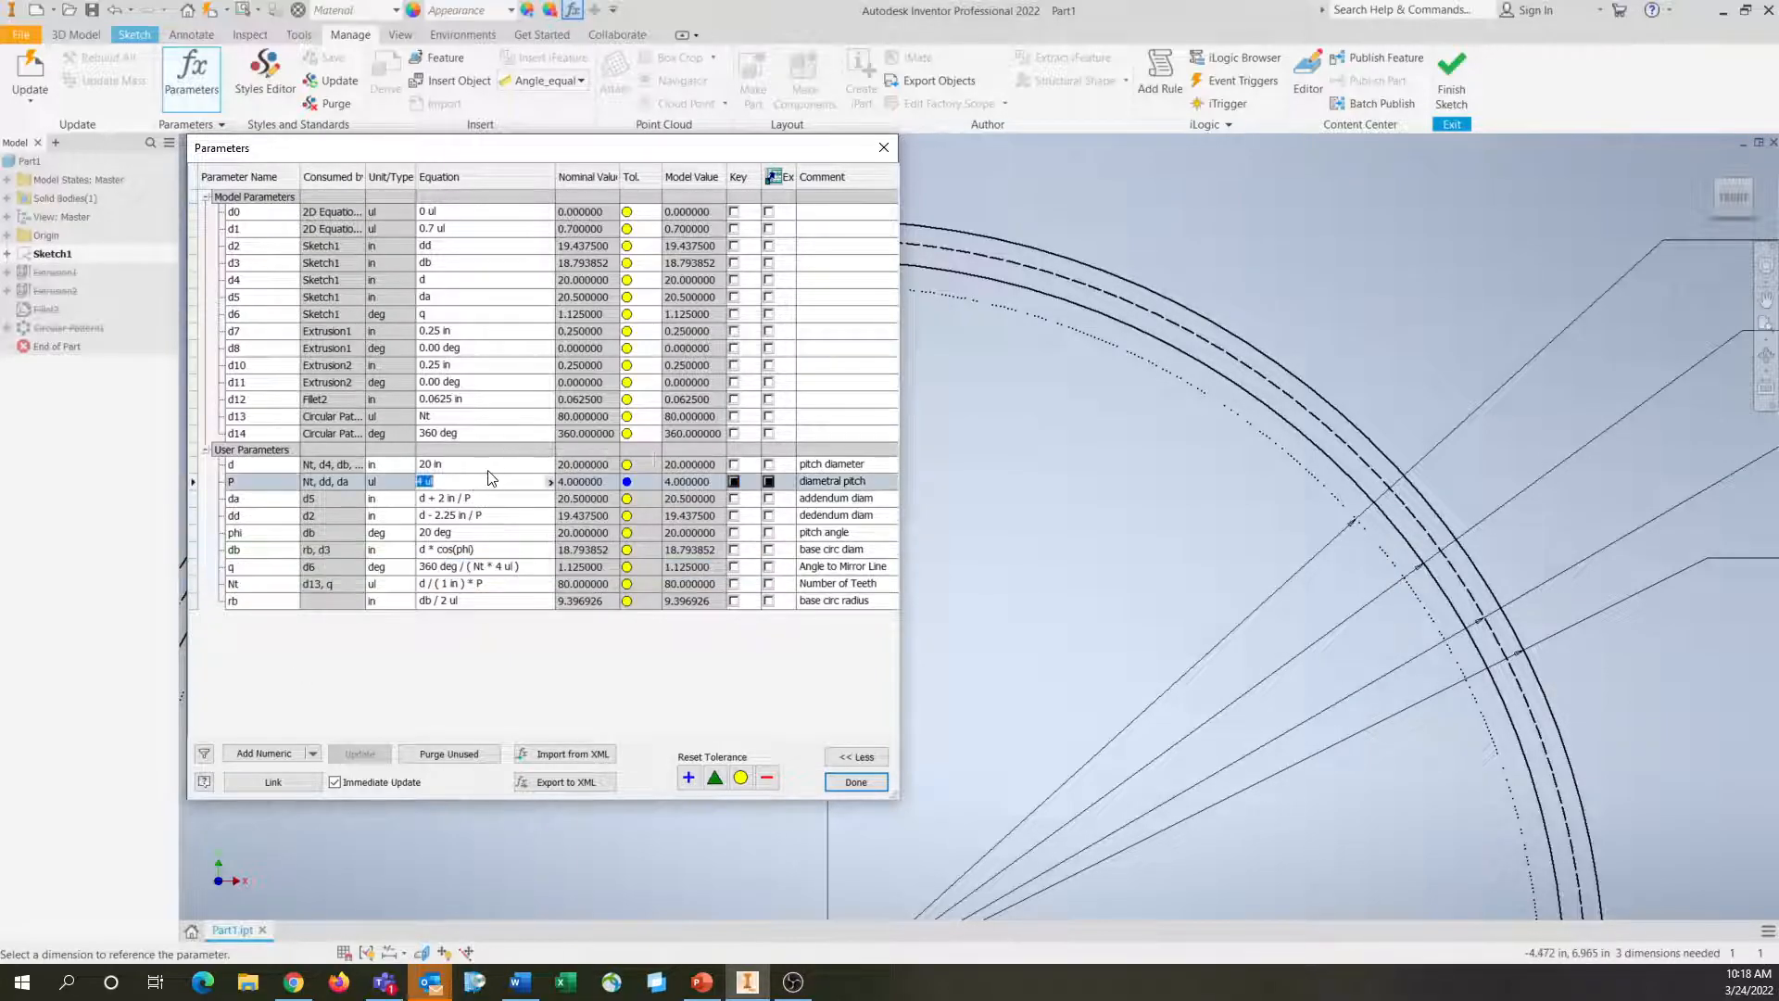
key("Up")
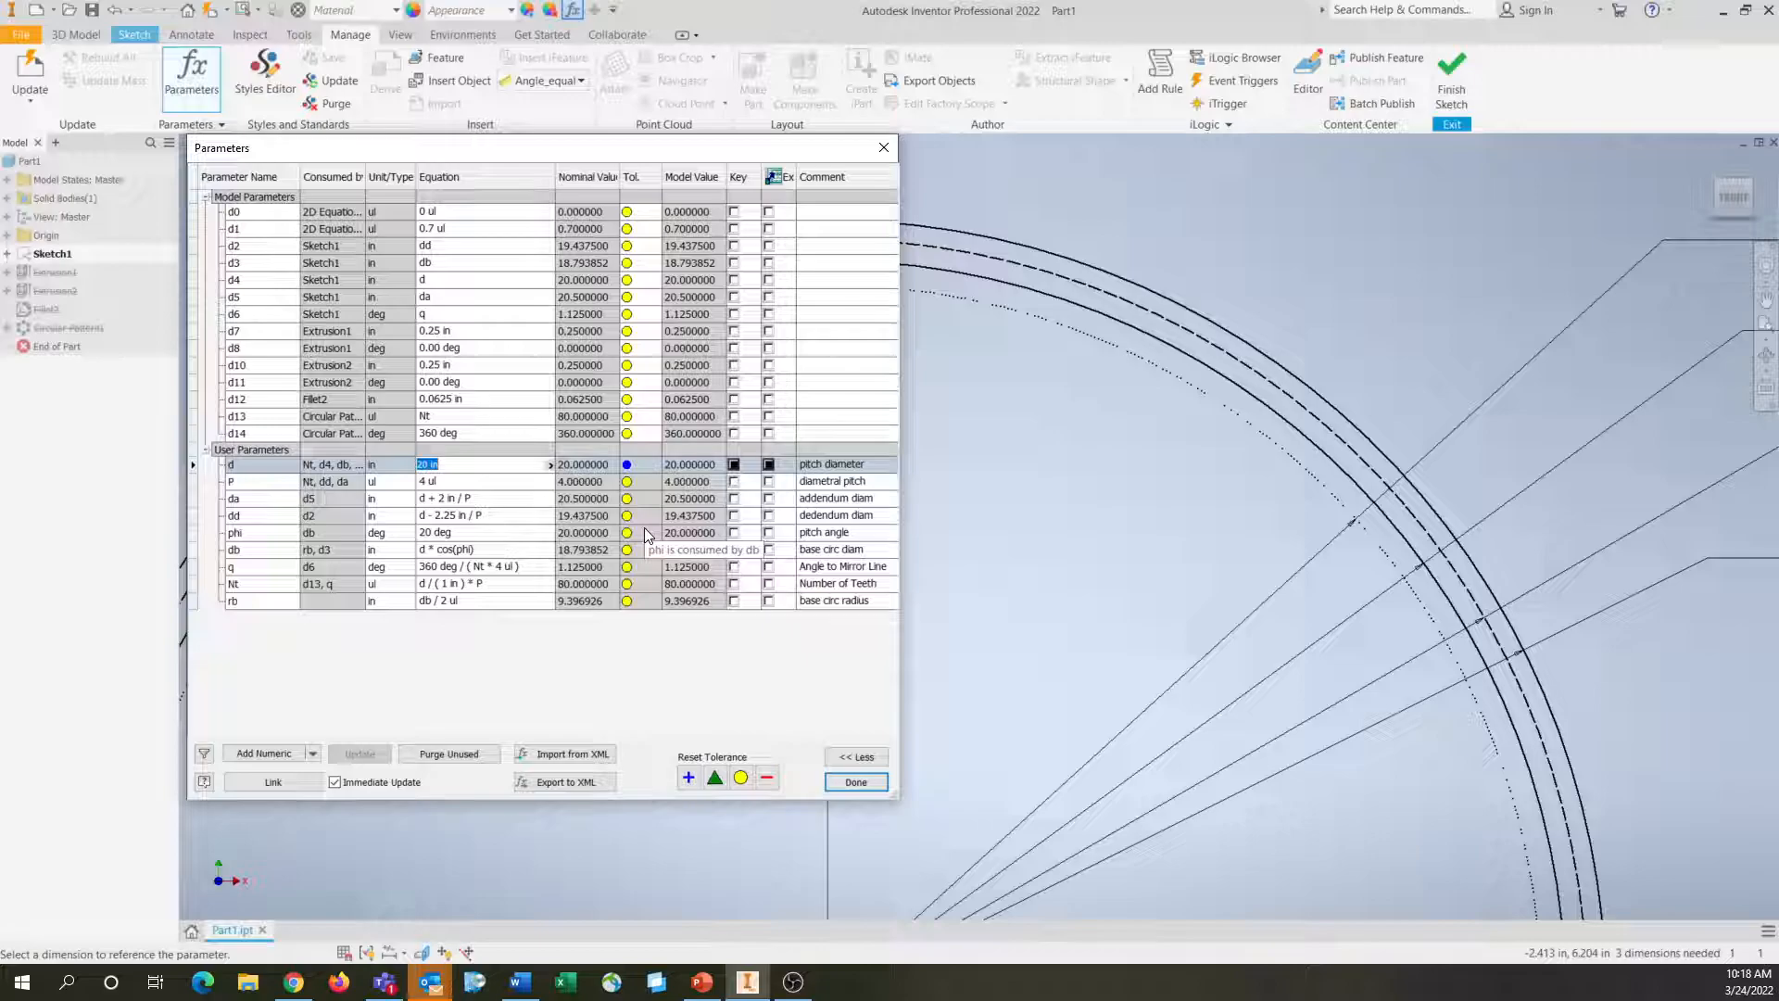
type("60")
key("Return")
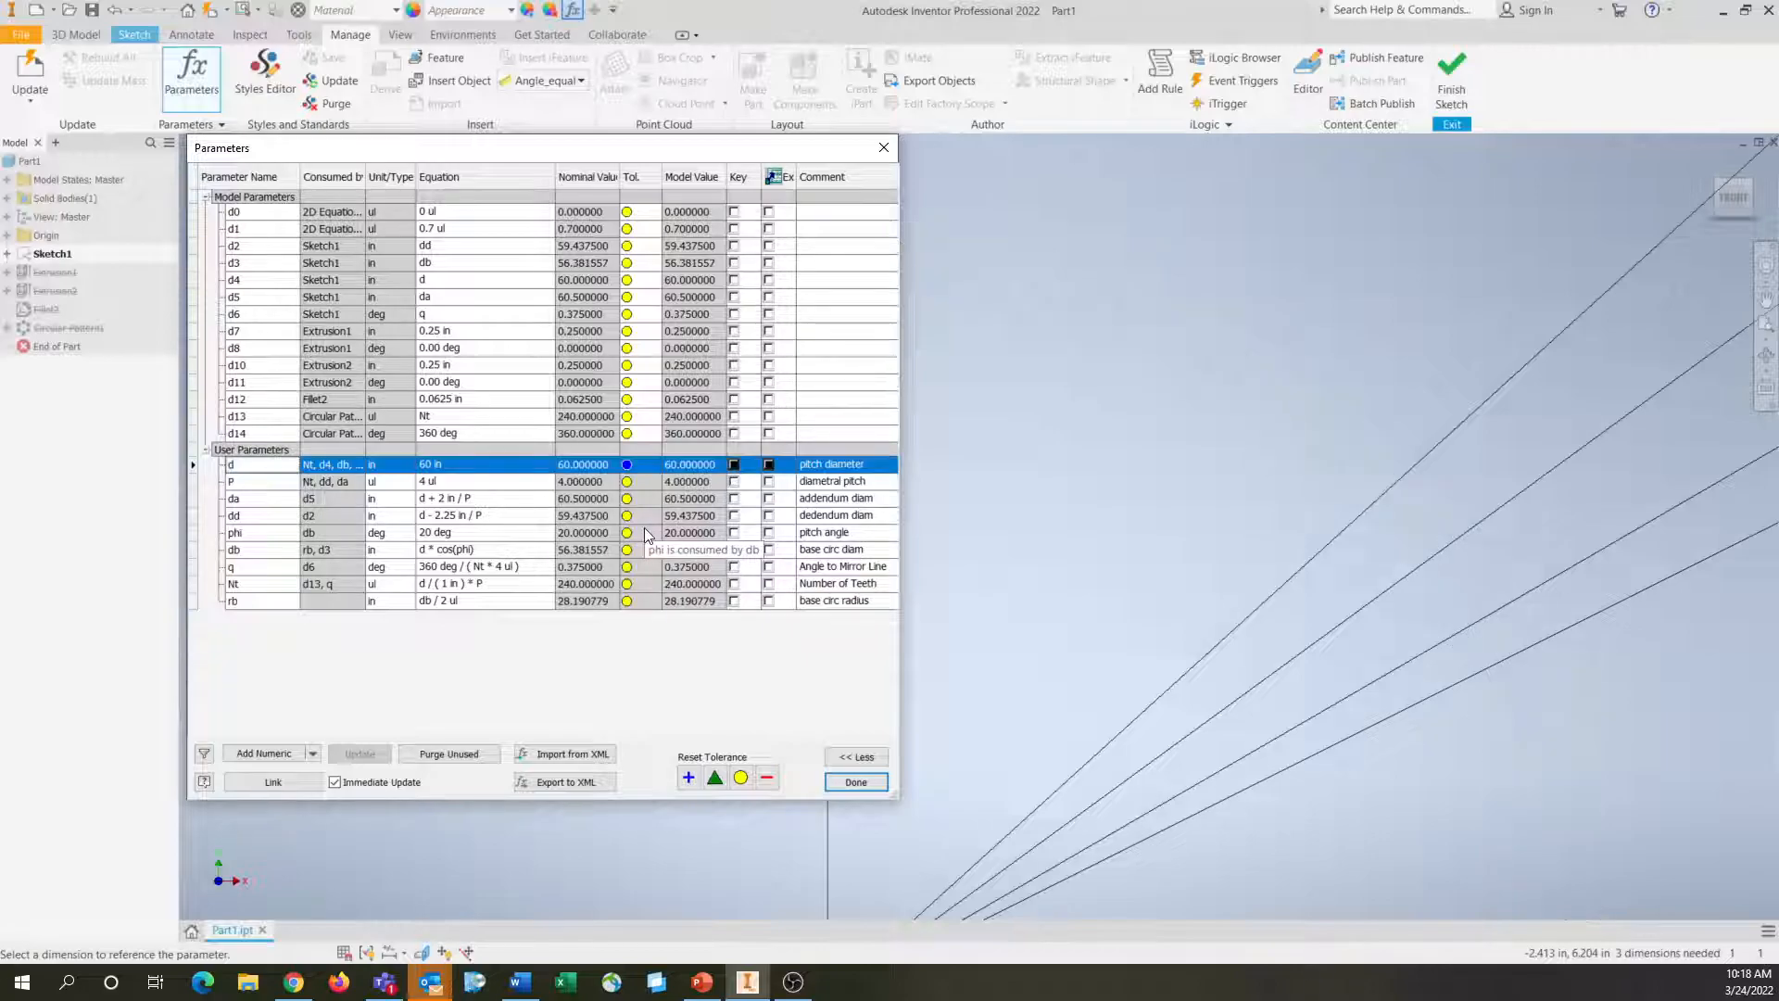
scroll(1310, 507, "up", 6)
middle_click_drag(1305, 511, 885, 693)
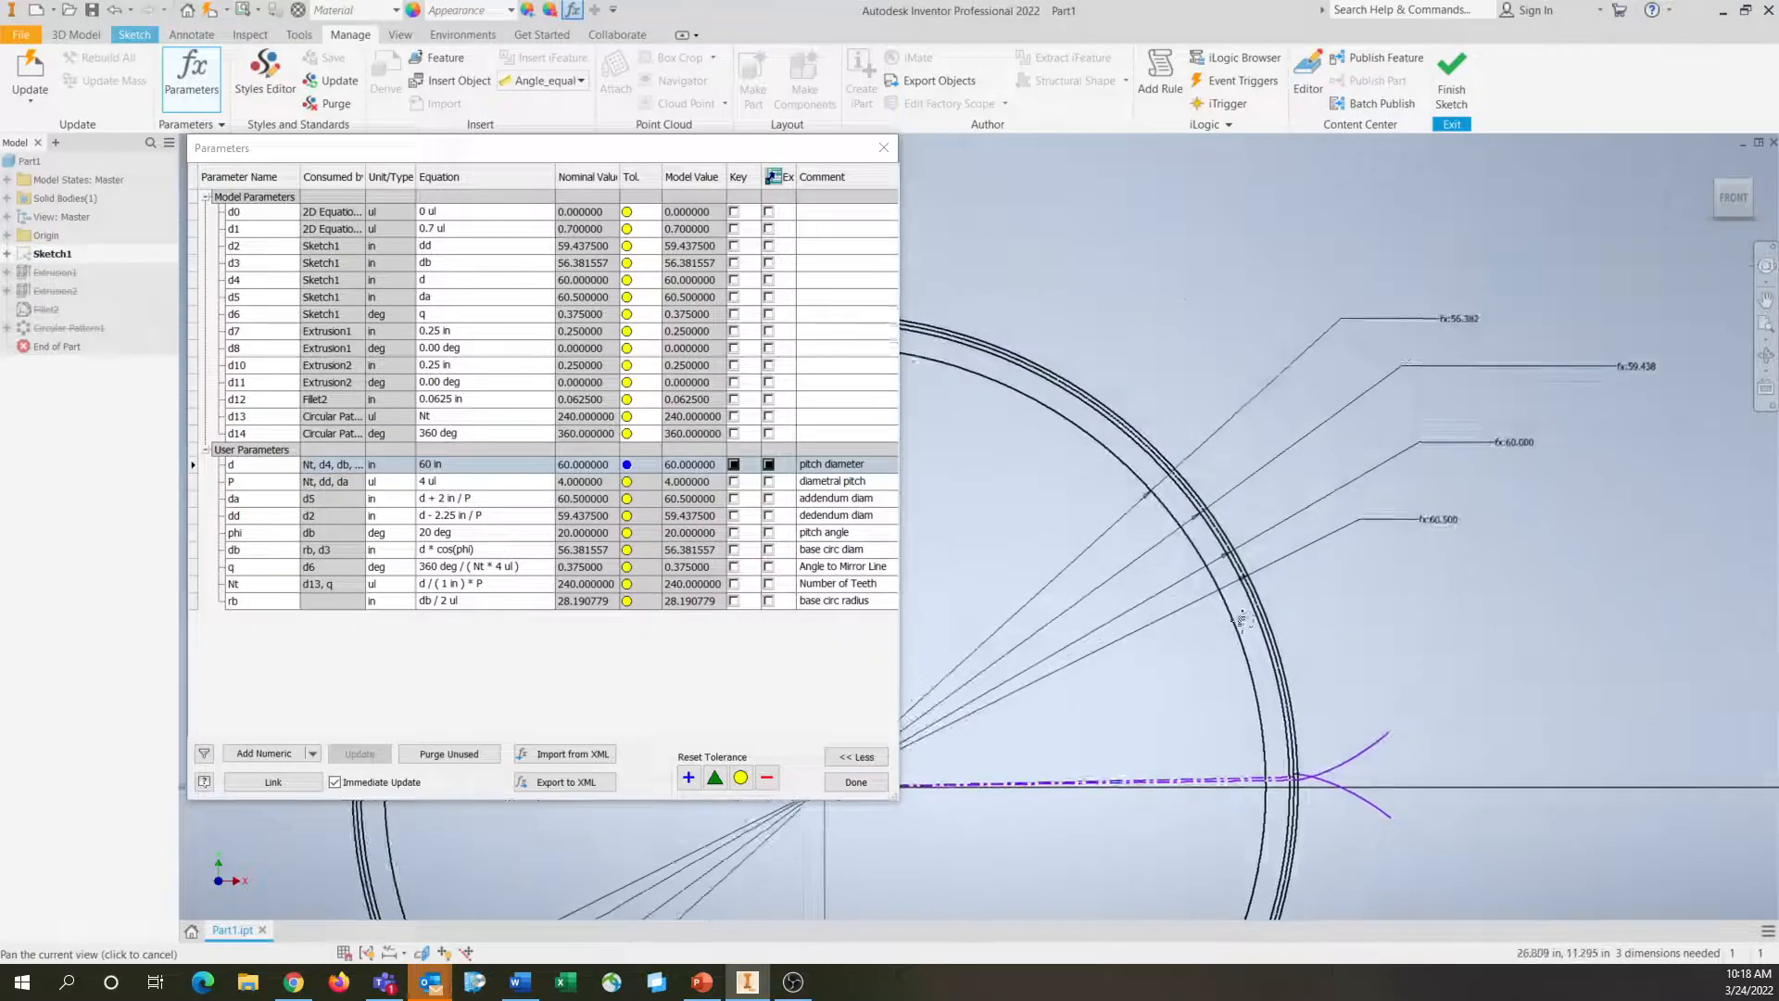
middle_click_drag(1246, 611, 1211, 819)
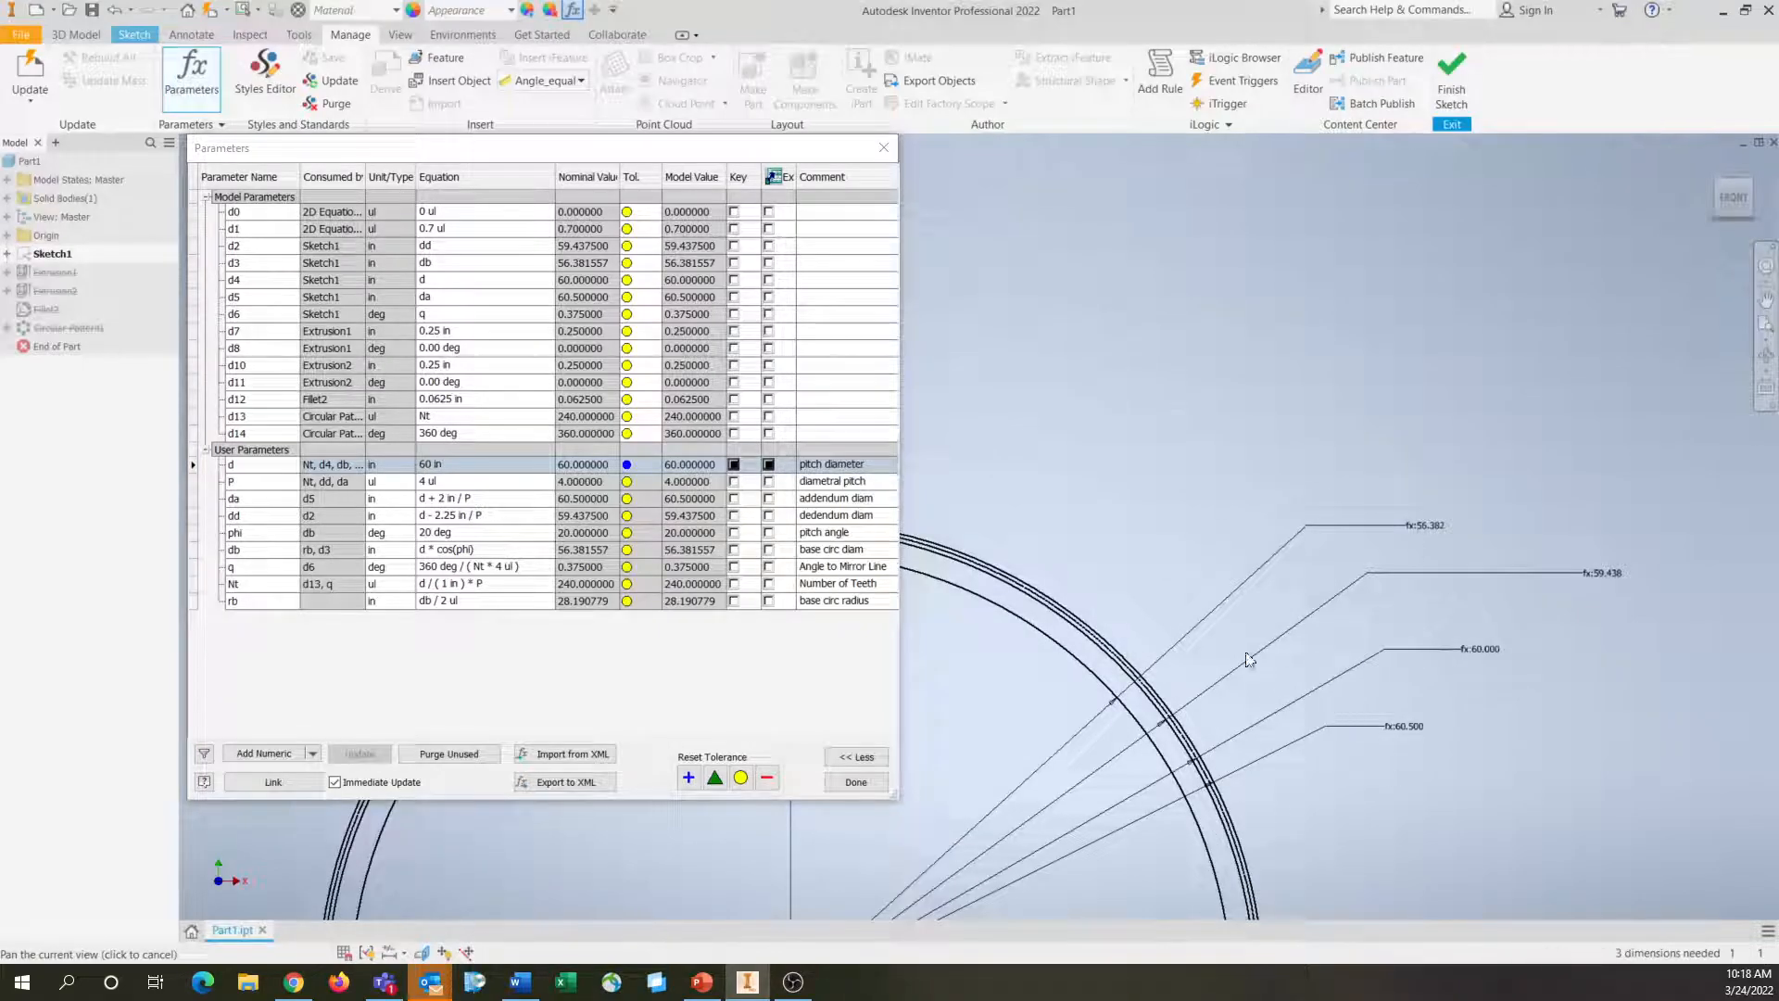
Set the pitch diameter parameter d back to 20 in
left_click(474, 463)
type("20")
key("Return")
Set the diametral pitch parameter P to 8
left_click(473, 482)
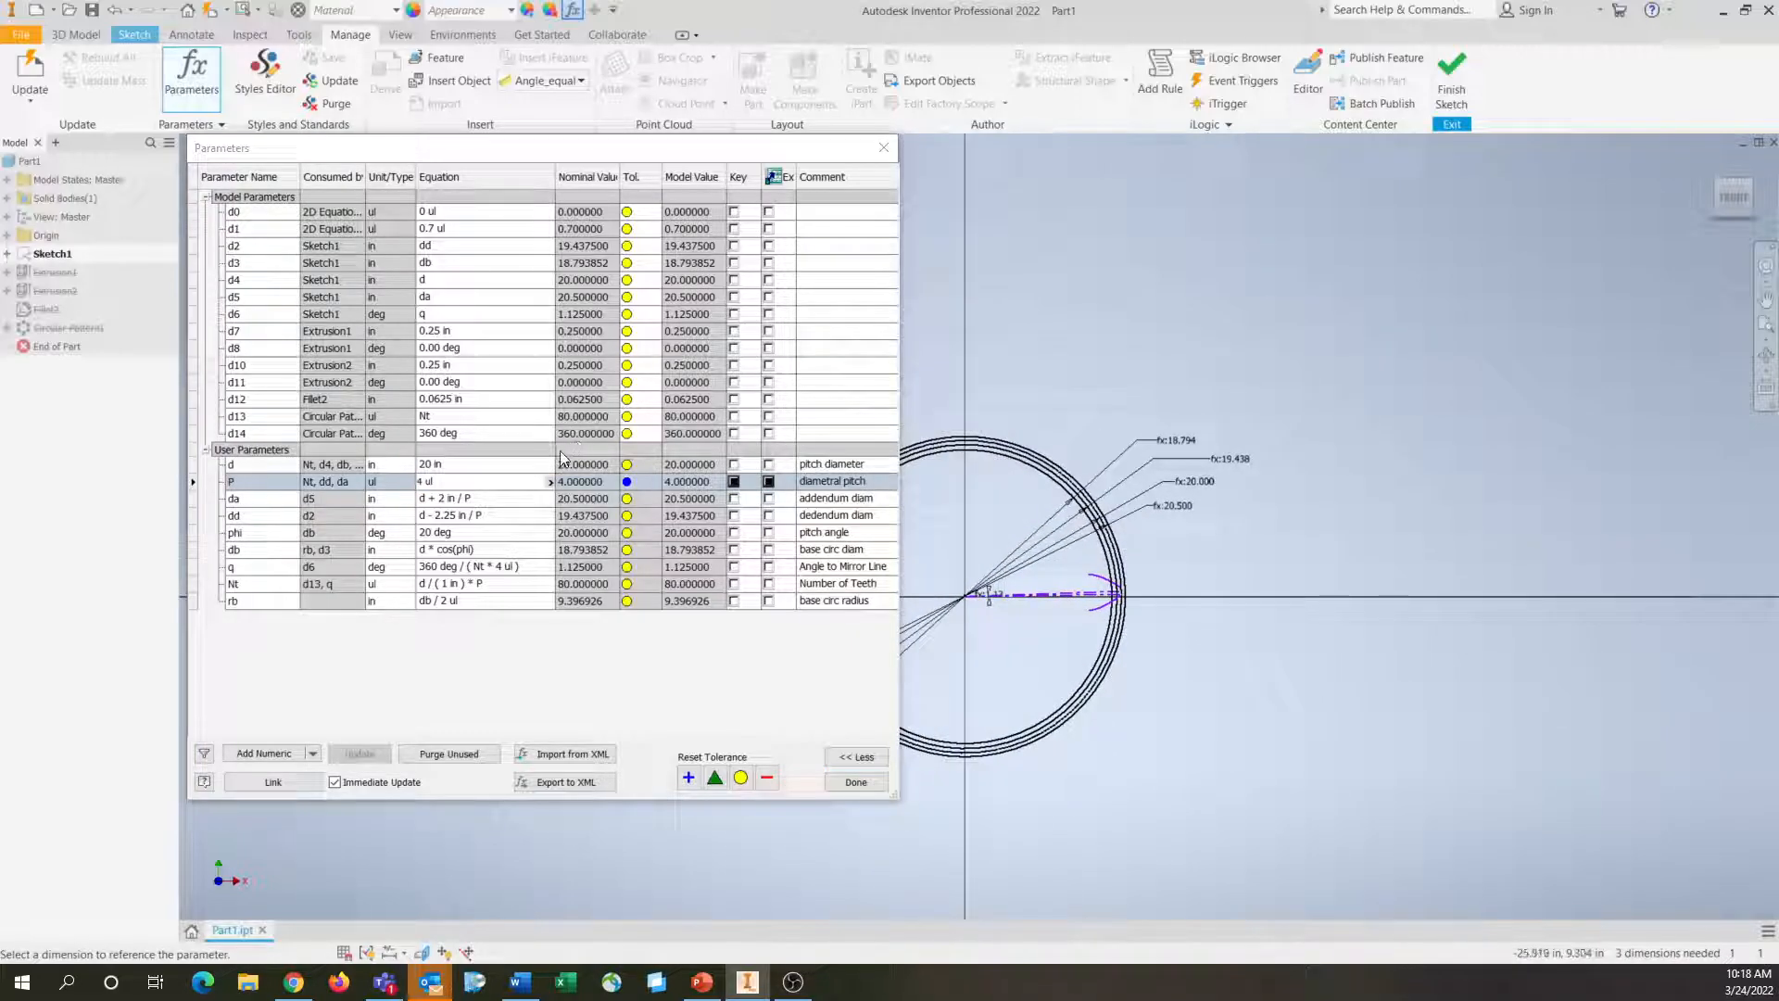
left_click(475, 479)
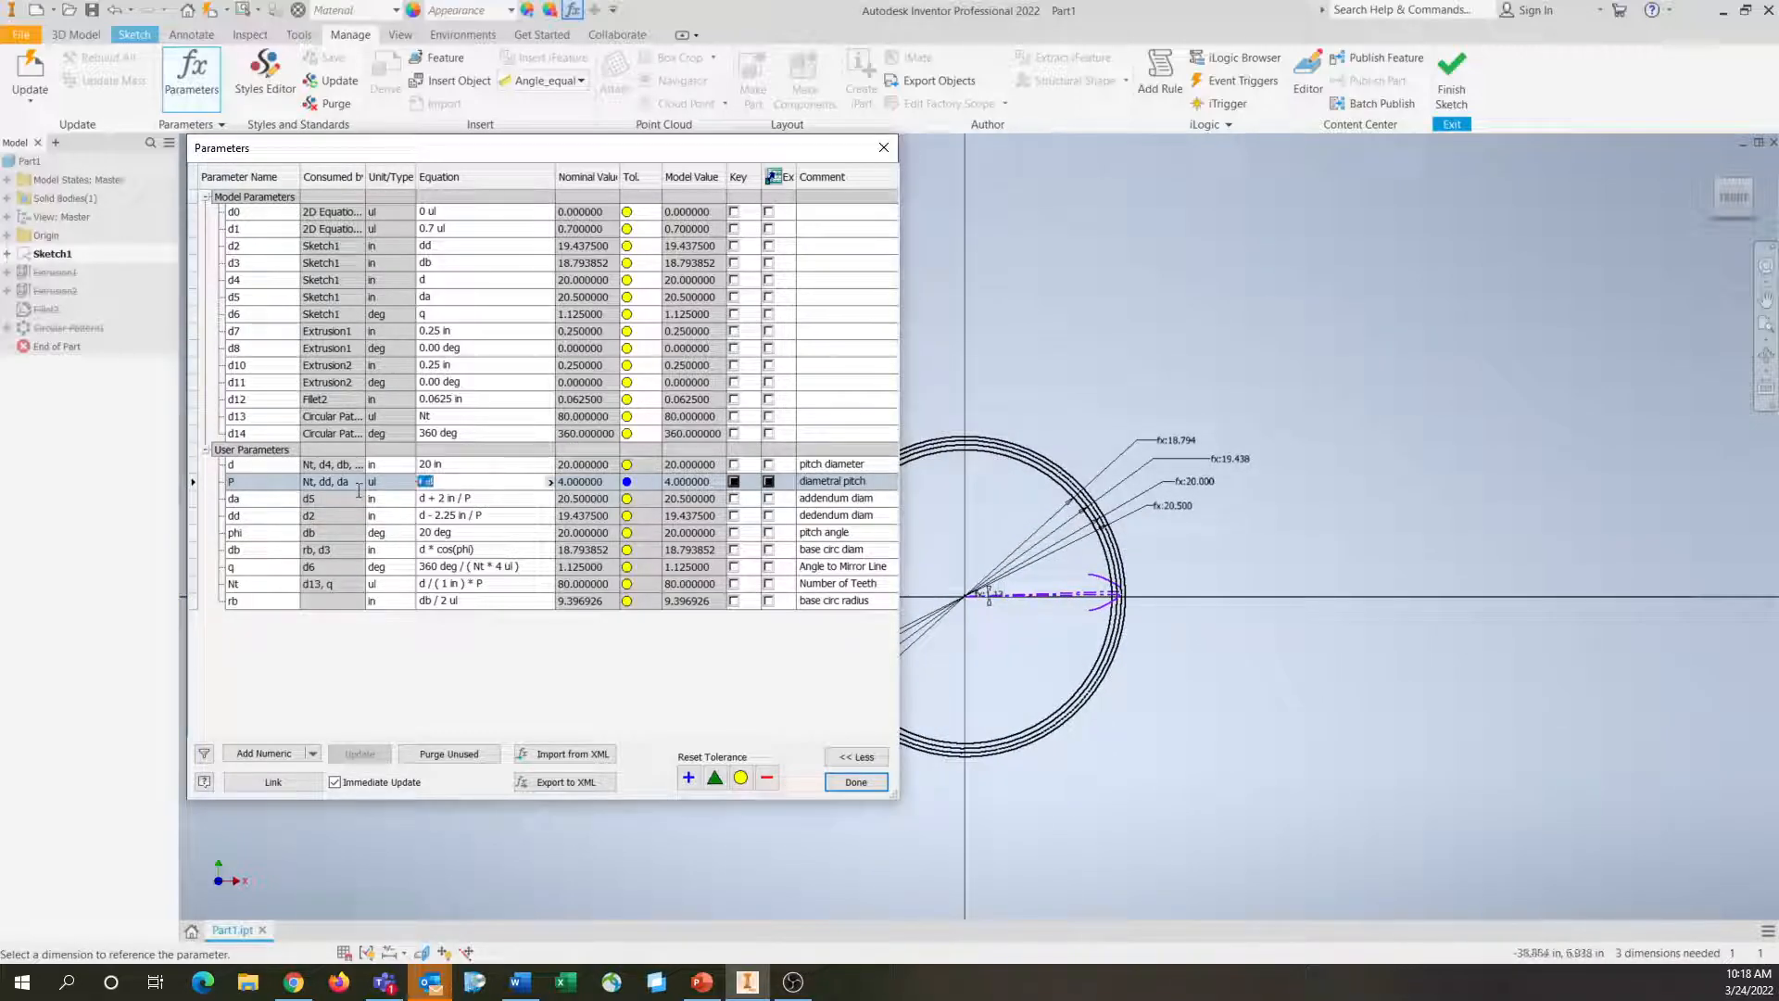
type("8")
key("Return")
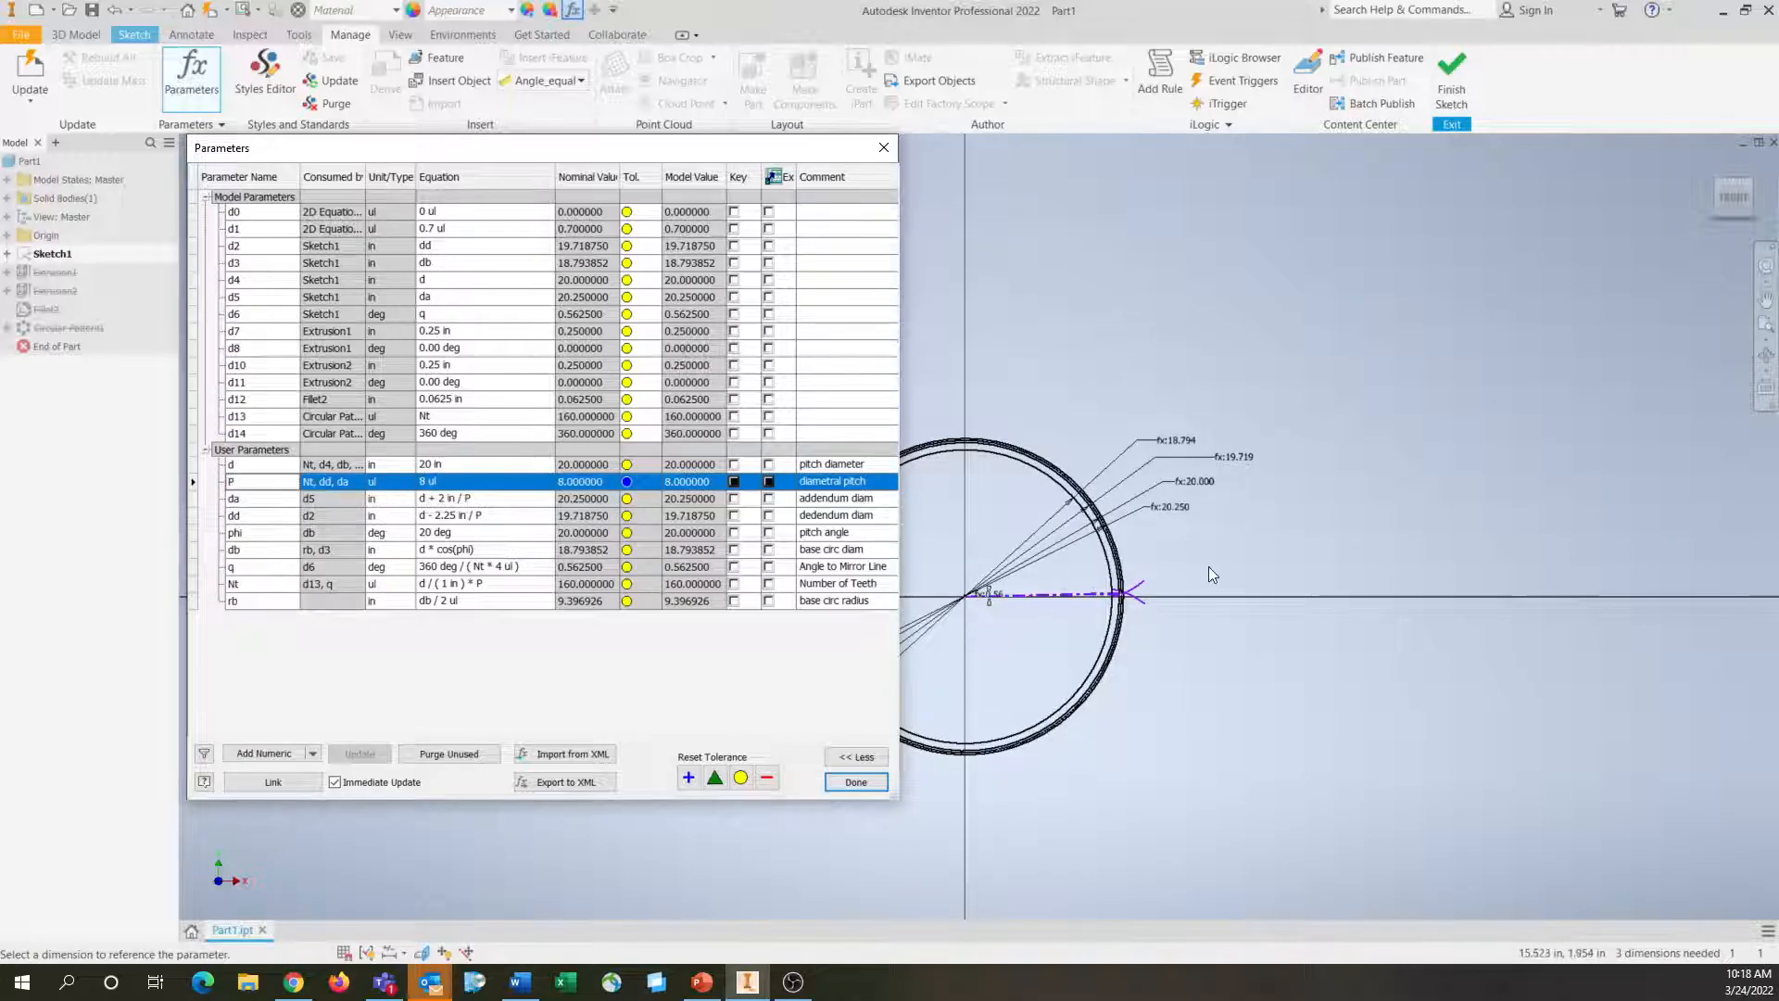
Set the diametral pitch parameter P to 4 and close the parameter table
middle_click_drag(1080, 685, 1405, 676)
scroll(1267, 541, "down", 4)
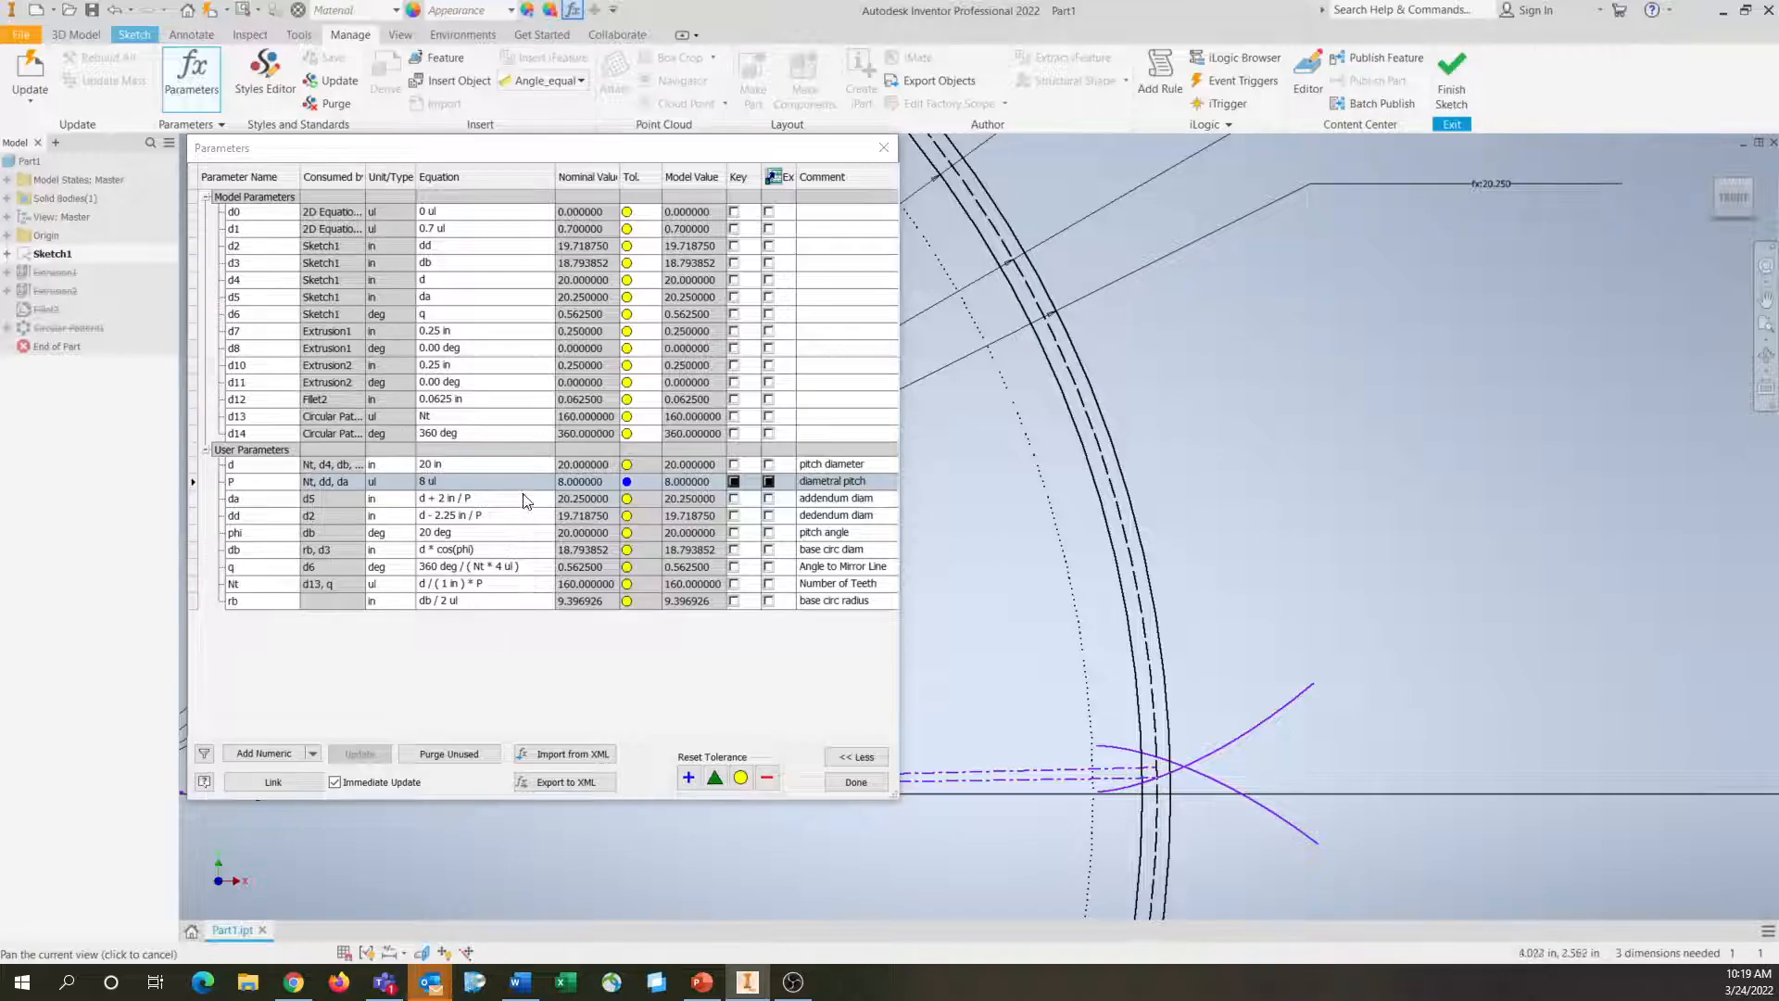
left_click(452, 479)
left_click(452, 470)
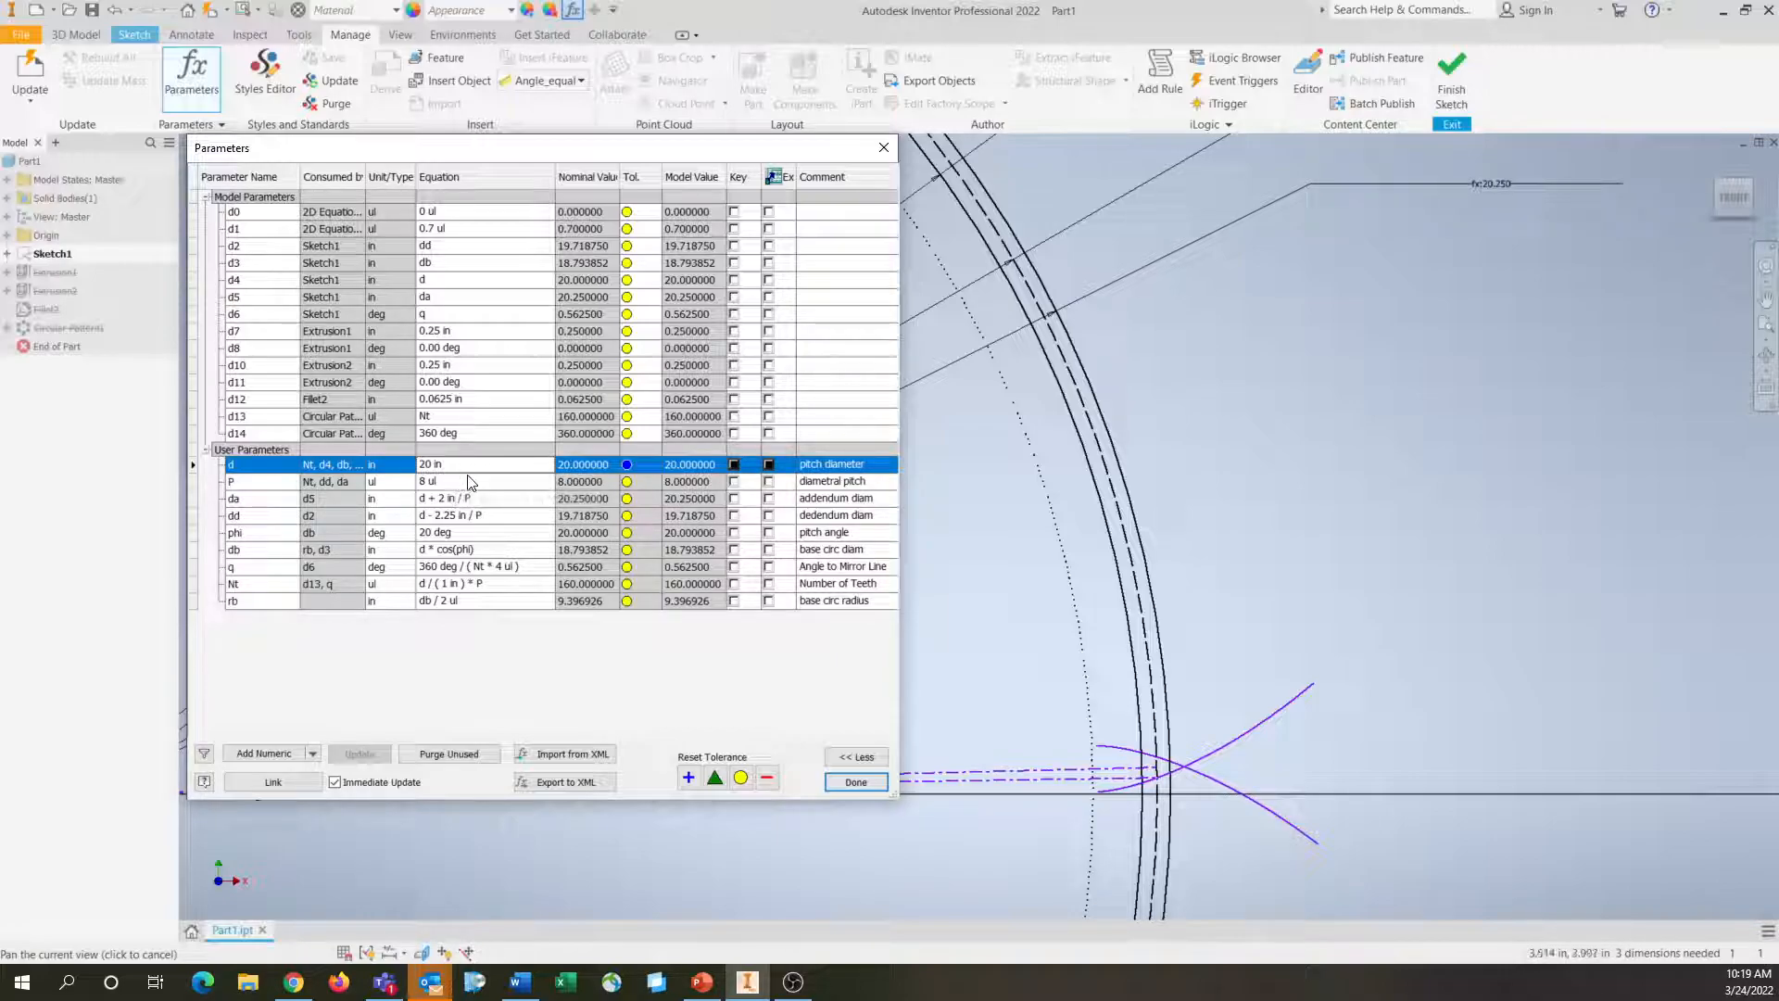
left_click(469, 479)
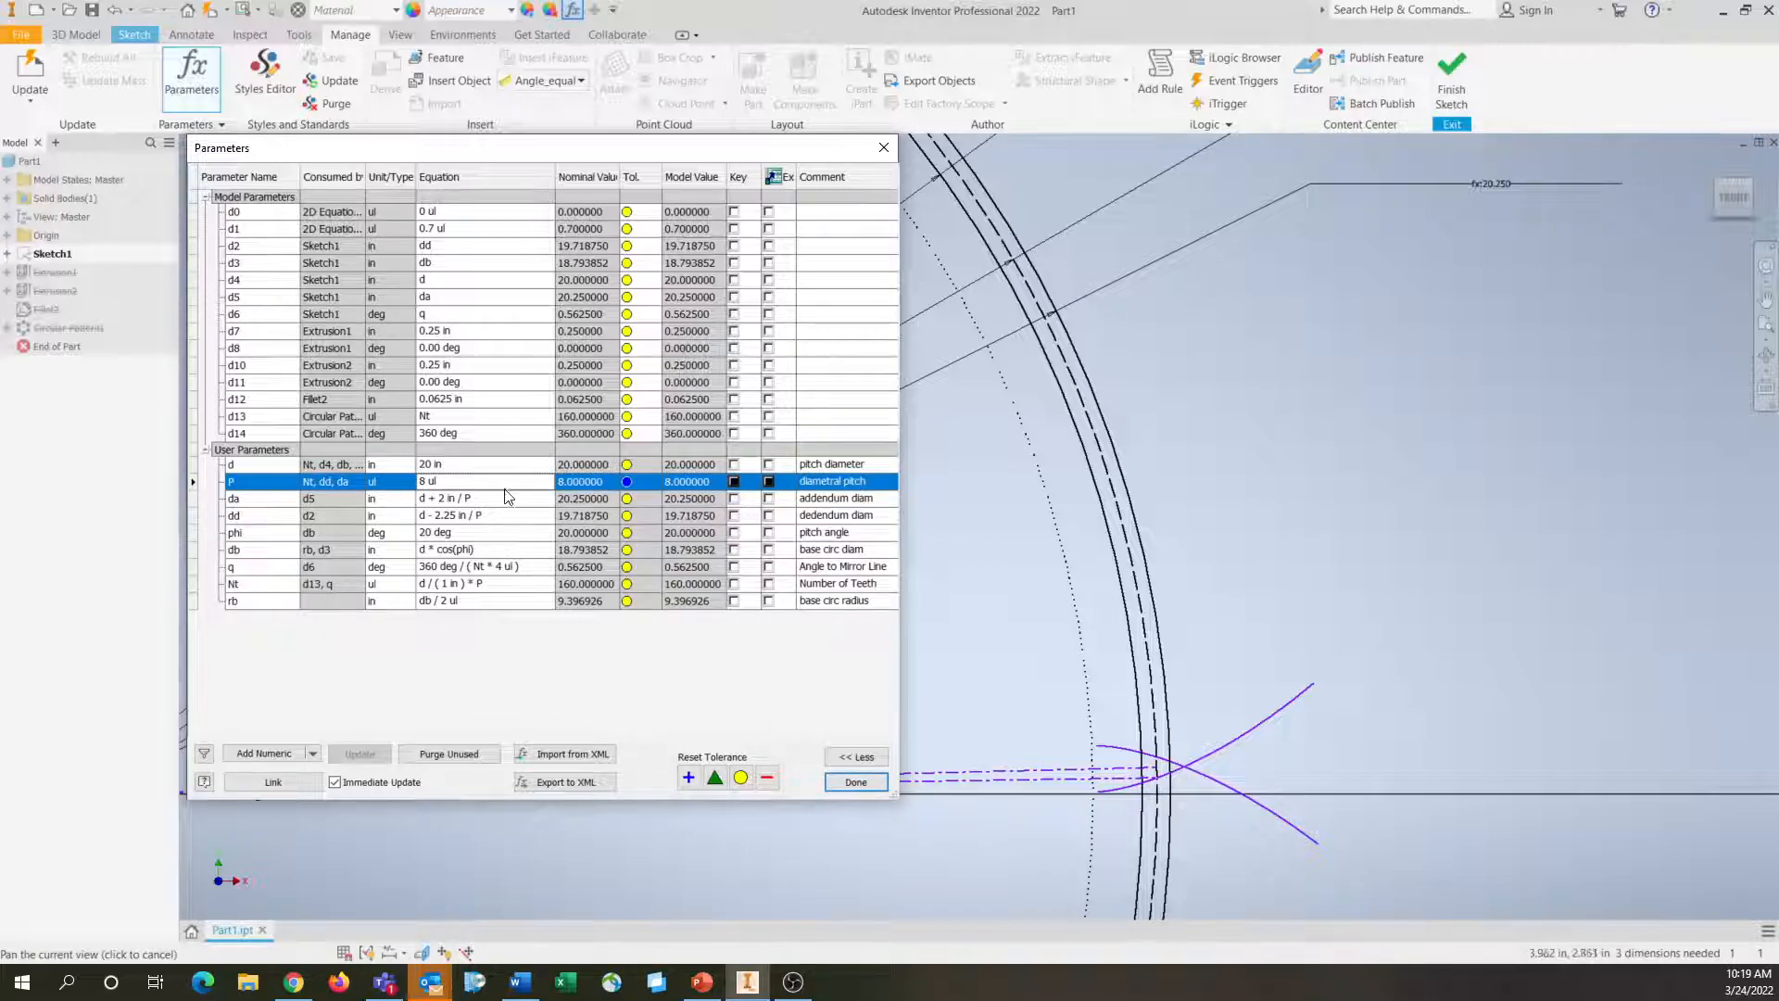
left_click(468, 481)
type("4")
key("Return")
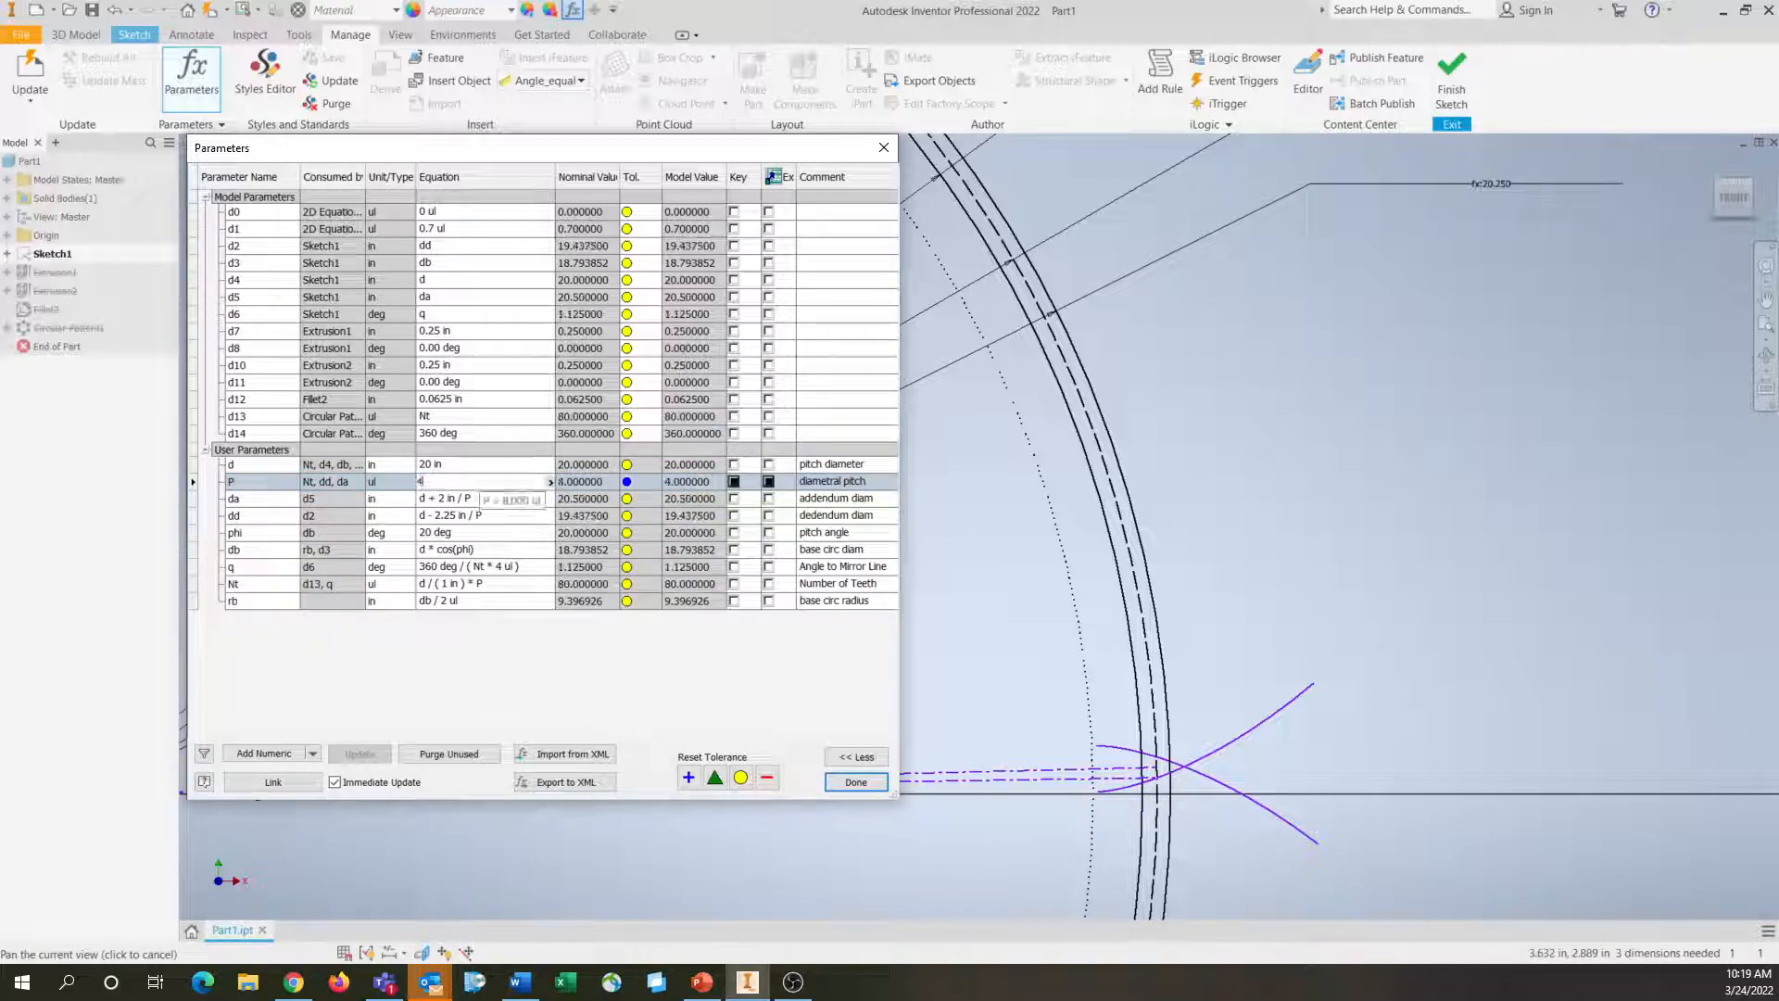
left_click(874, 784)
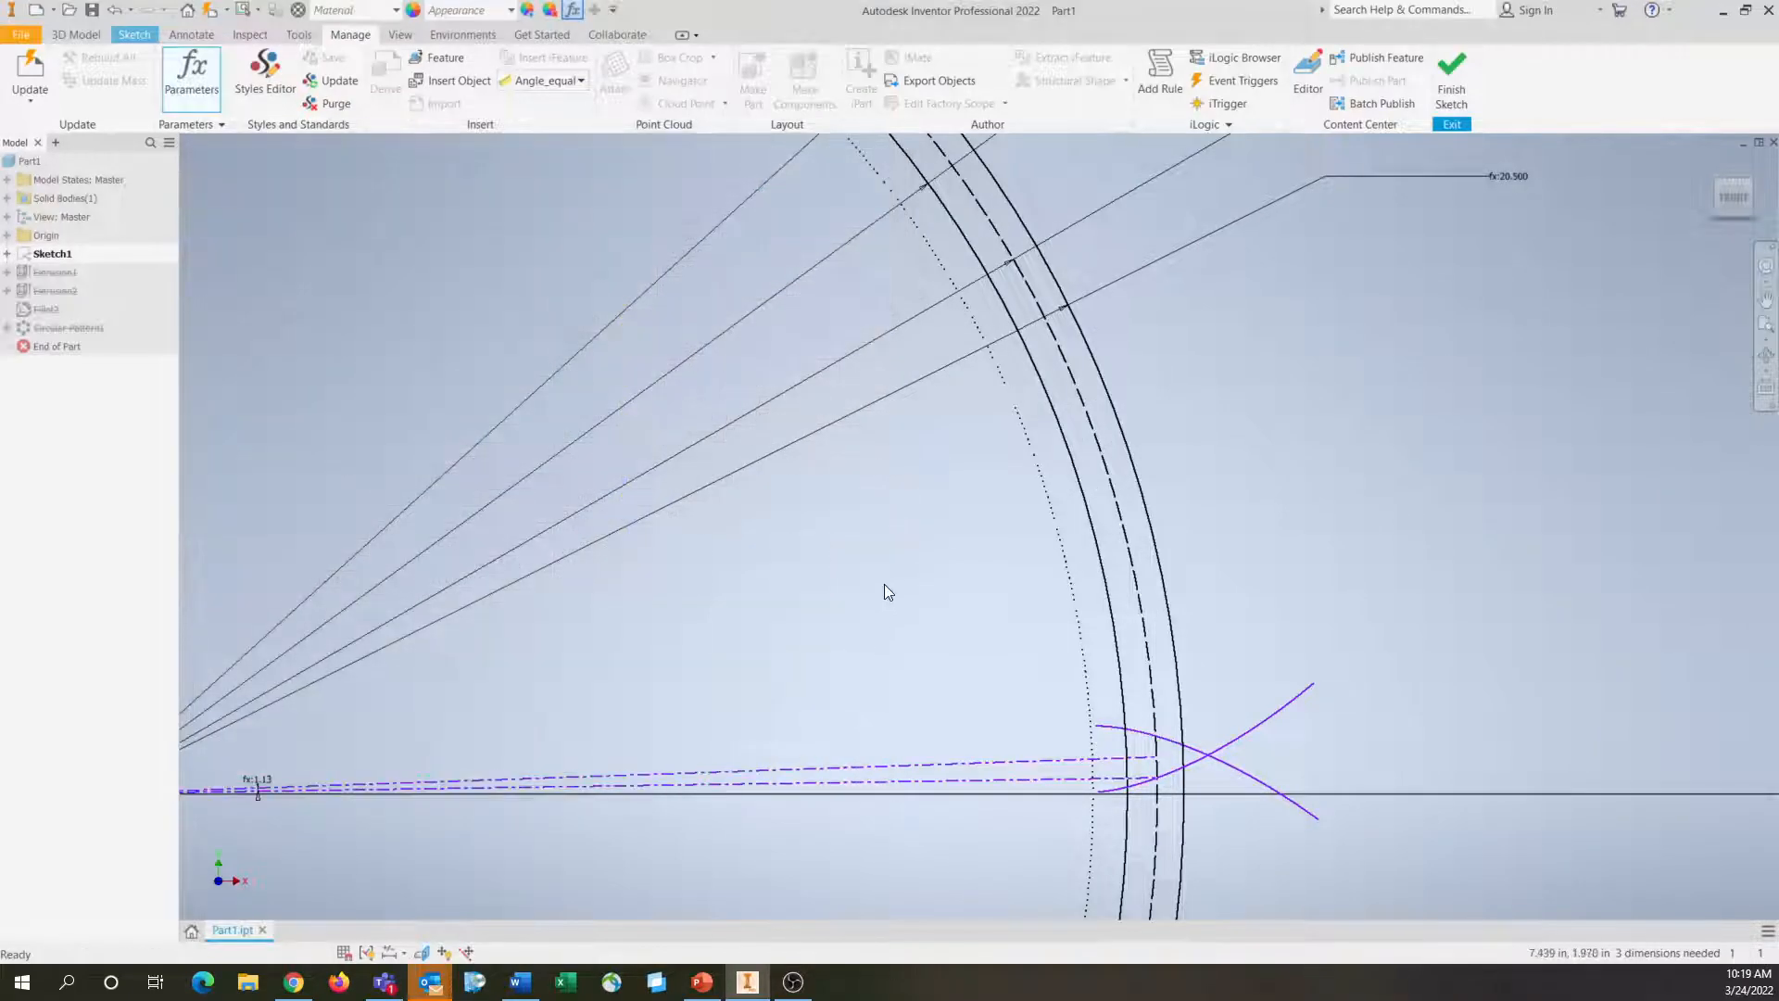
Check which parameter drives the diameter dimension of the dotted base circle in Sketch1
mouse_move(885, 505)
middle_mouse_down()
mouse_move(1181, 664)
mouse_move(1262, 783)
middle_mouse_up()
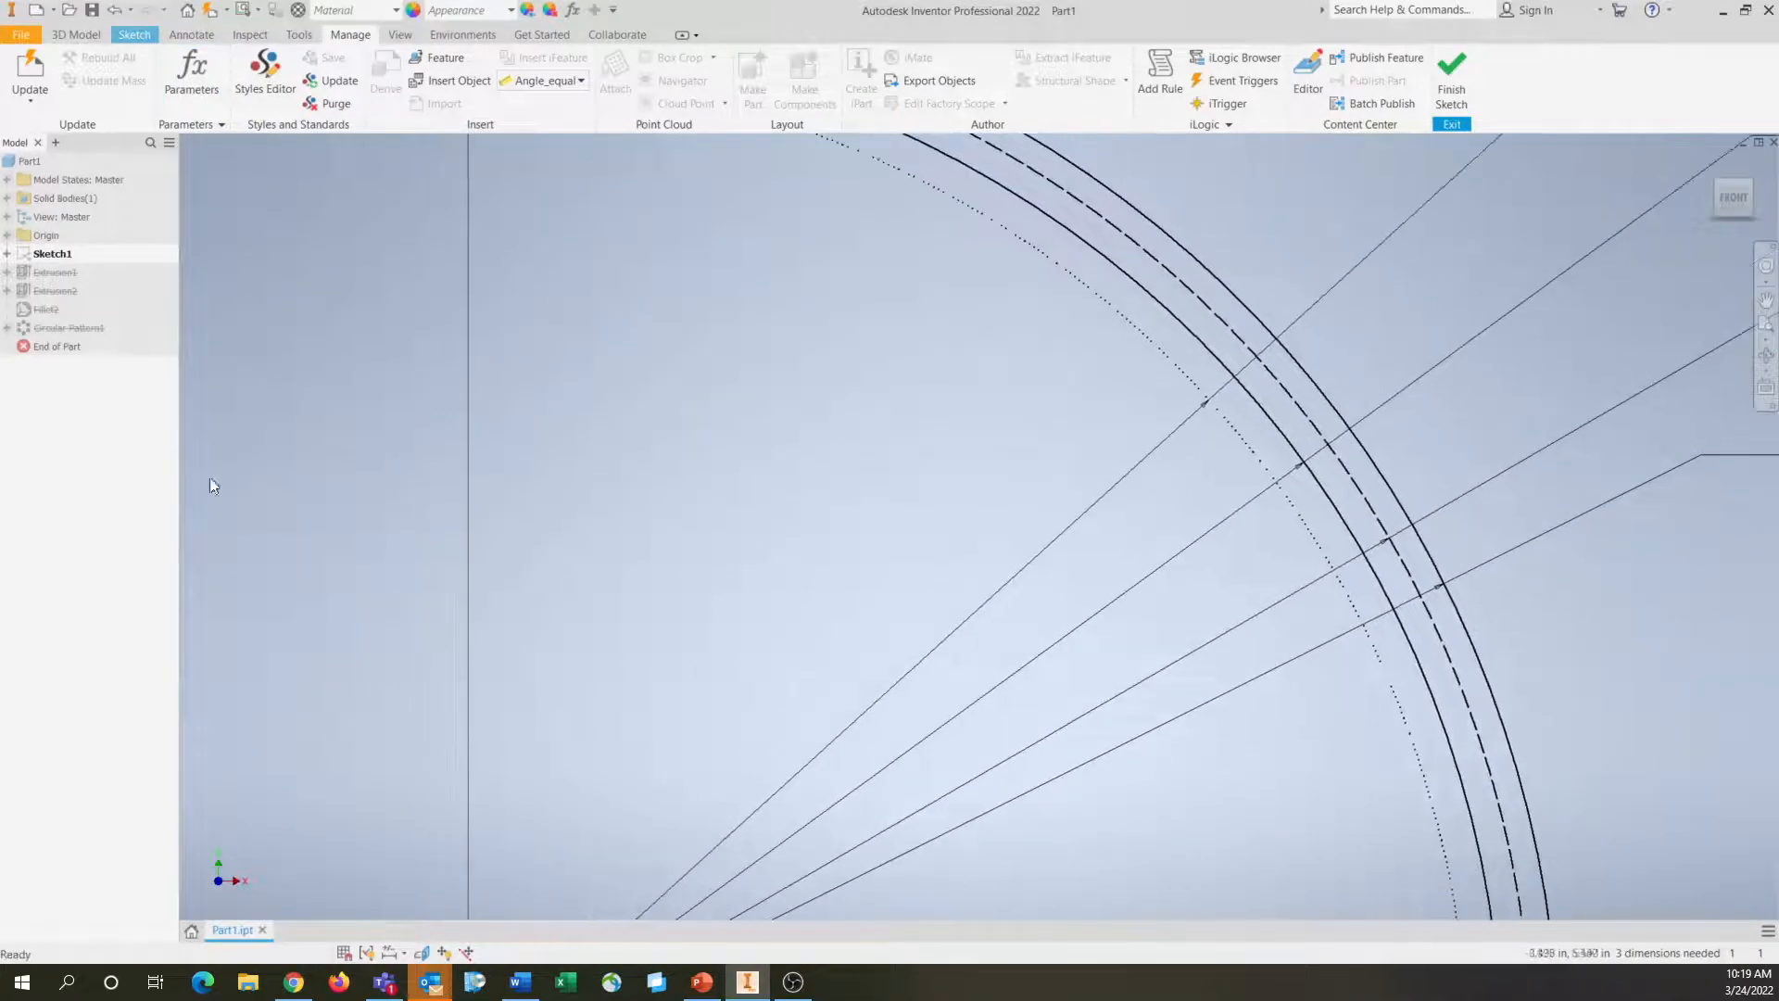
left_click(7, 254)
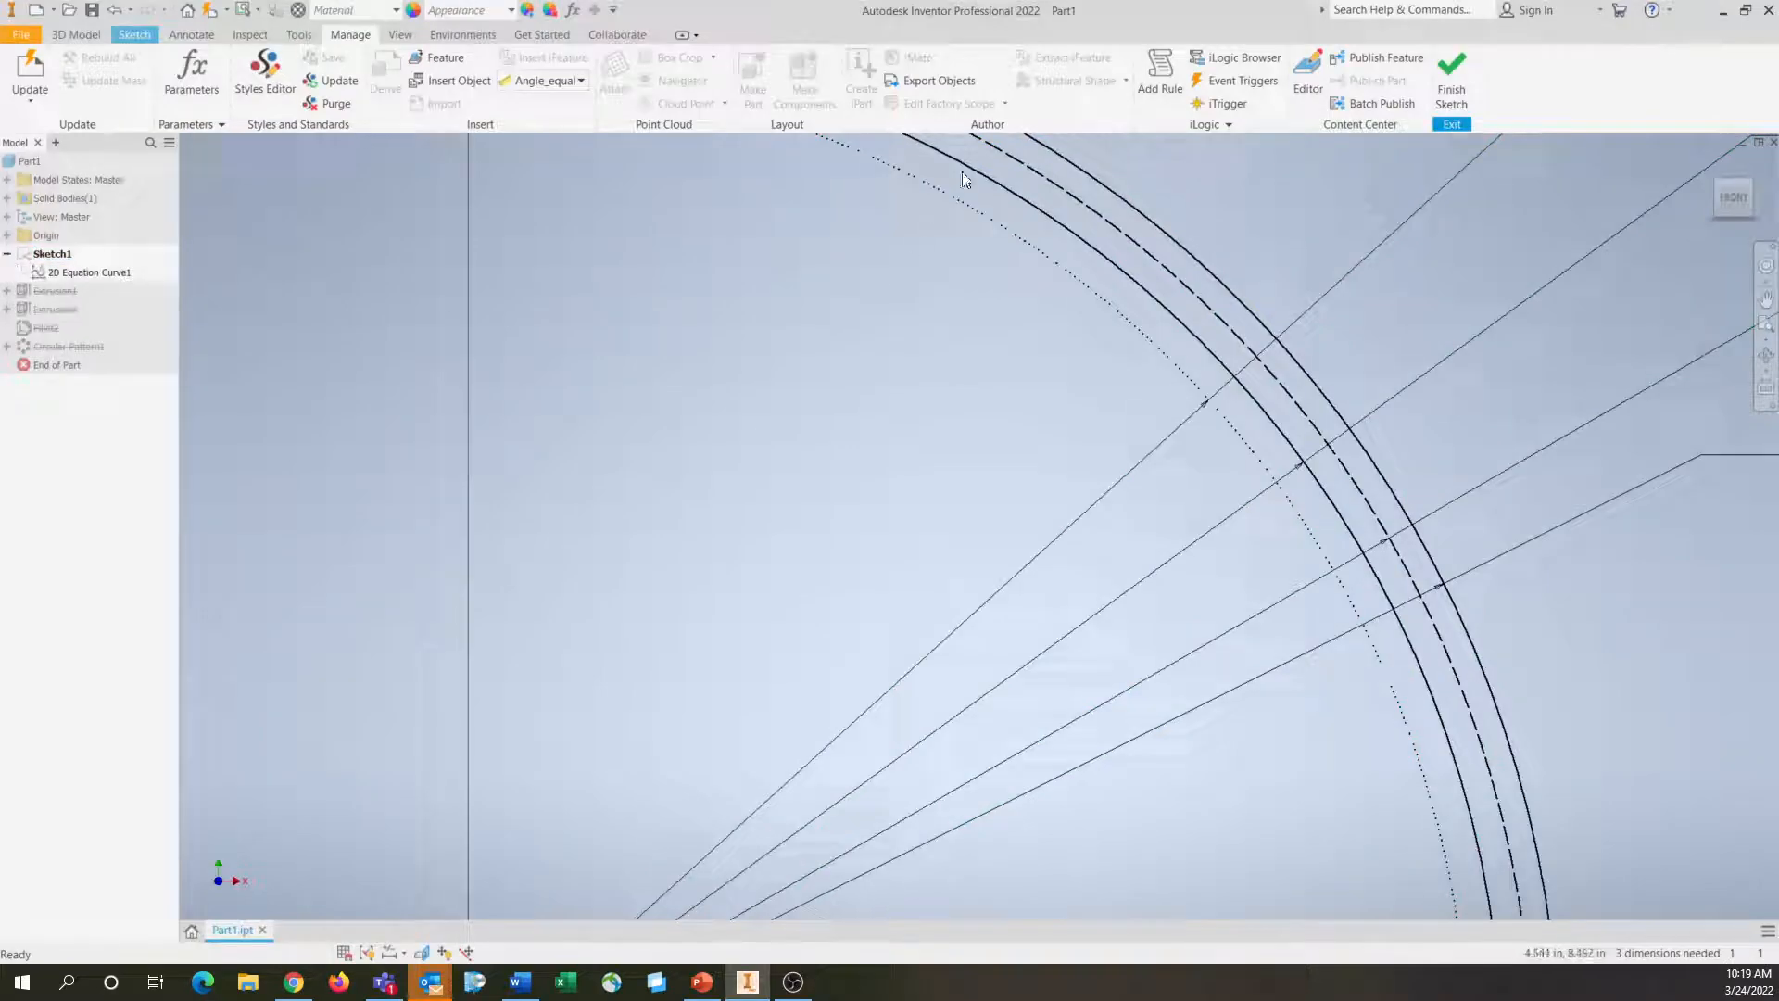
mouse_move(1274, 459)
middle_mouse_down()
mouse_move(1008, 641)
mouse_move(948, 762)
middle_mouse_up()
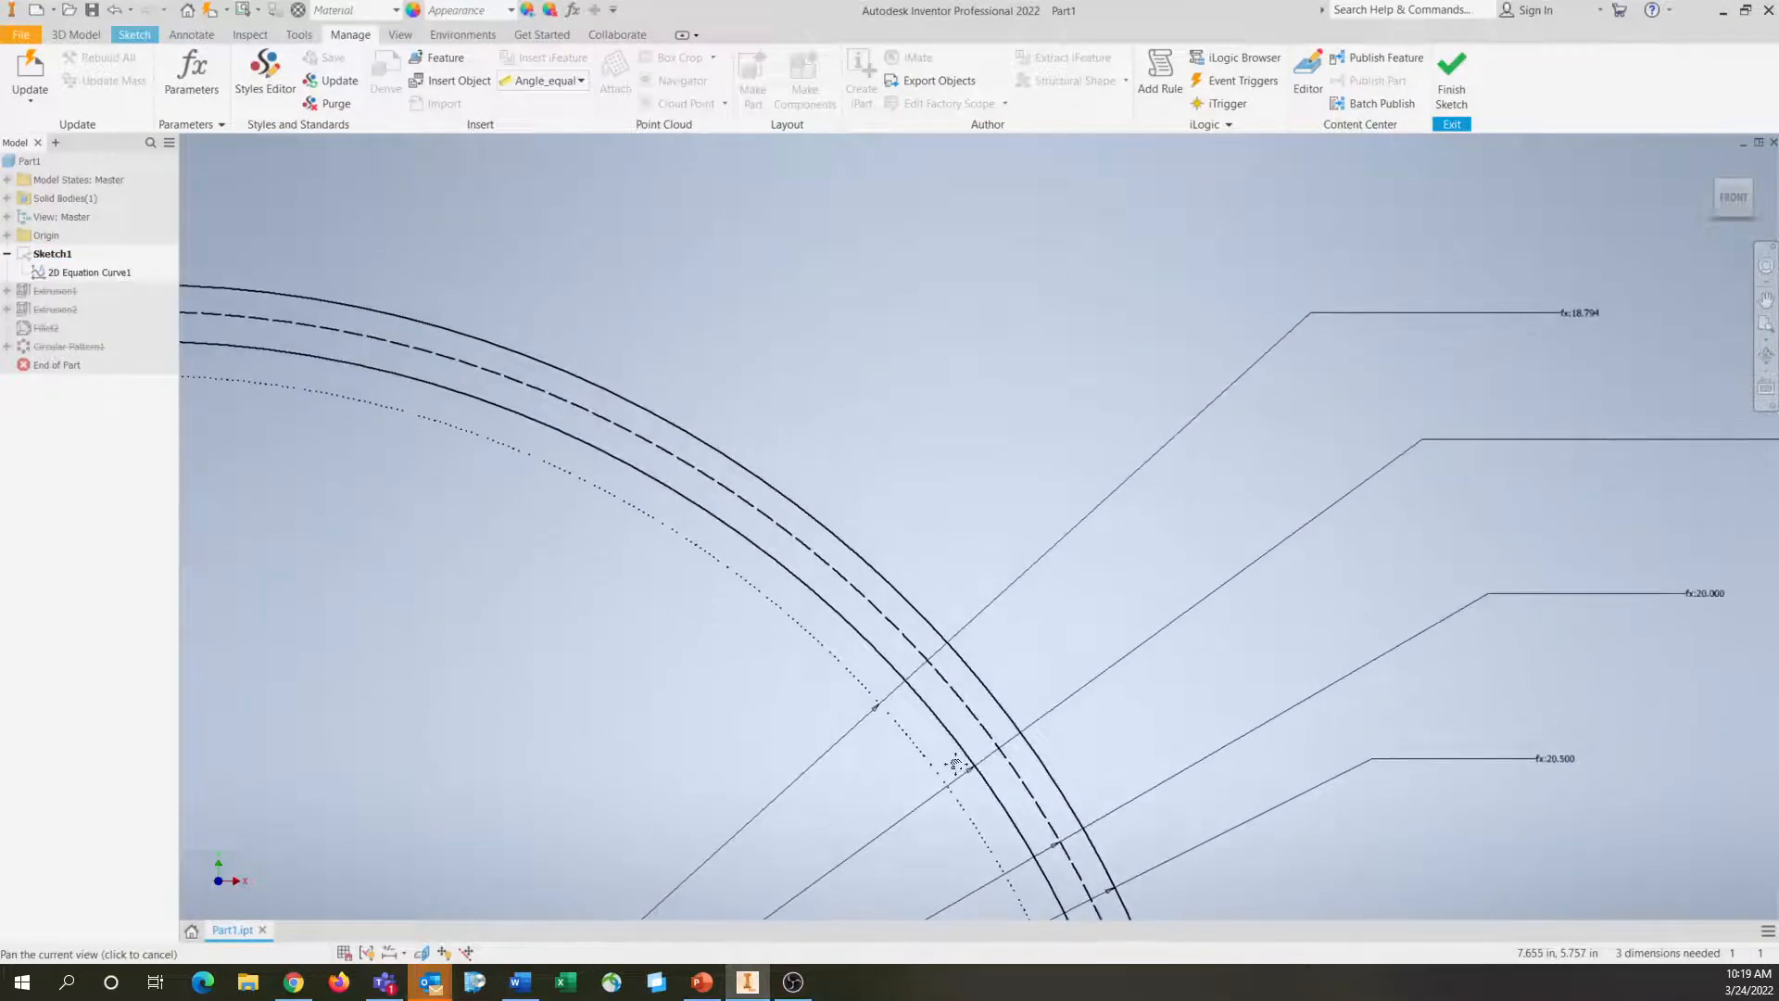
double_click(1590, 313)
type("db")
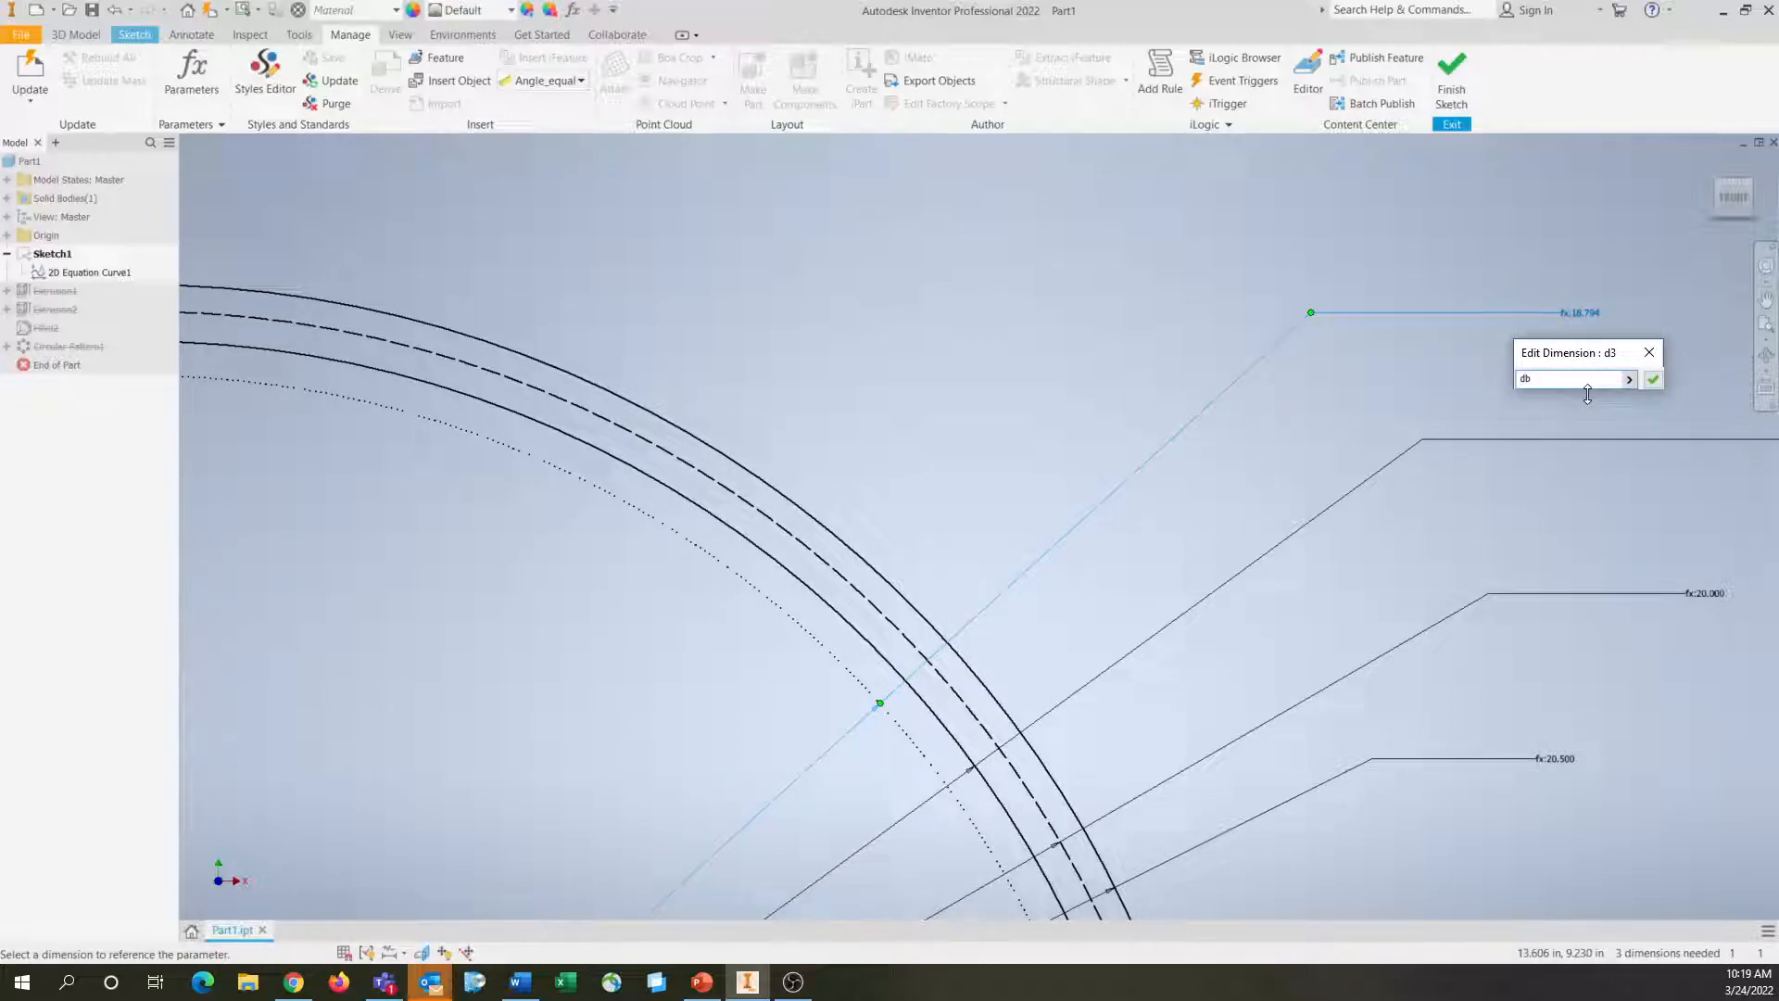
key("Return")
scroll(1588, 394, "down", 3)
mouse_move(1546, 467)
middle_mouse_down()
mouse_move(1254, 468)
mouse_move(1268, 448)
middle_mouse_up()
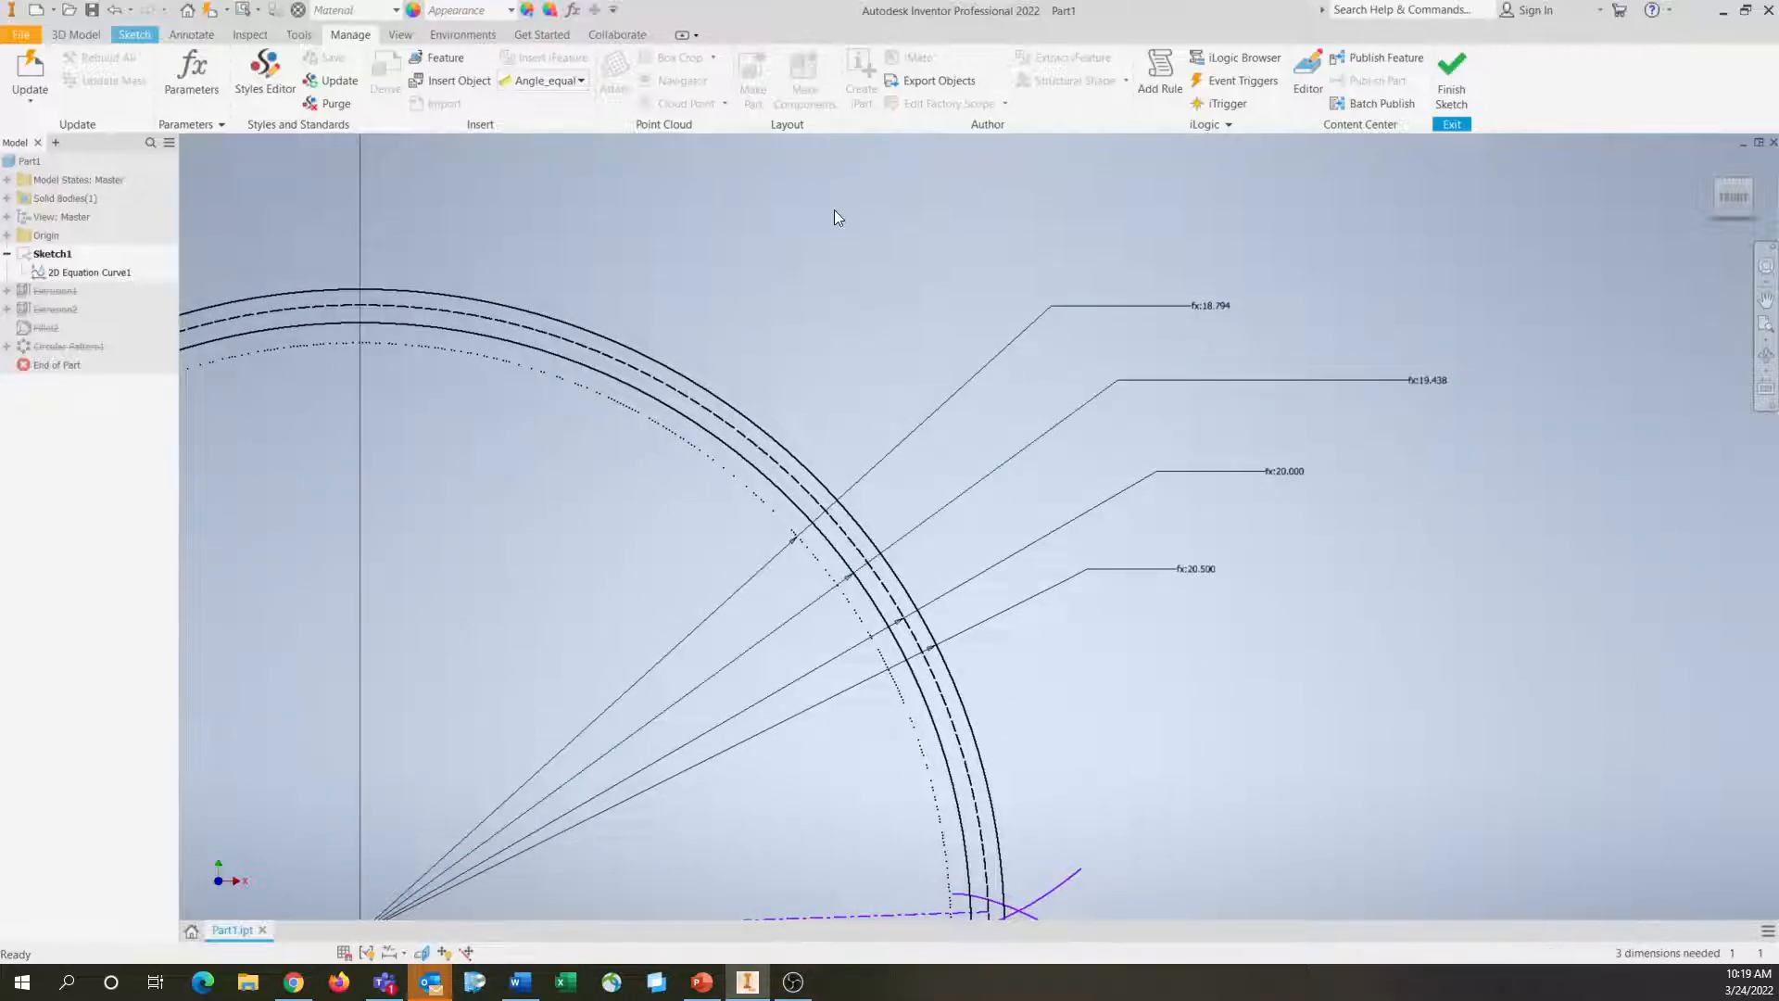
left_click(129, 34)
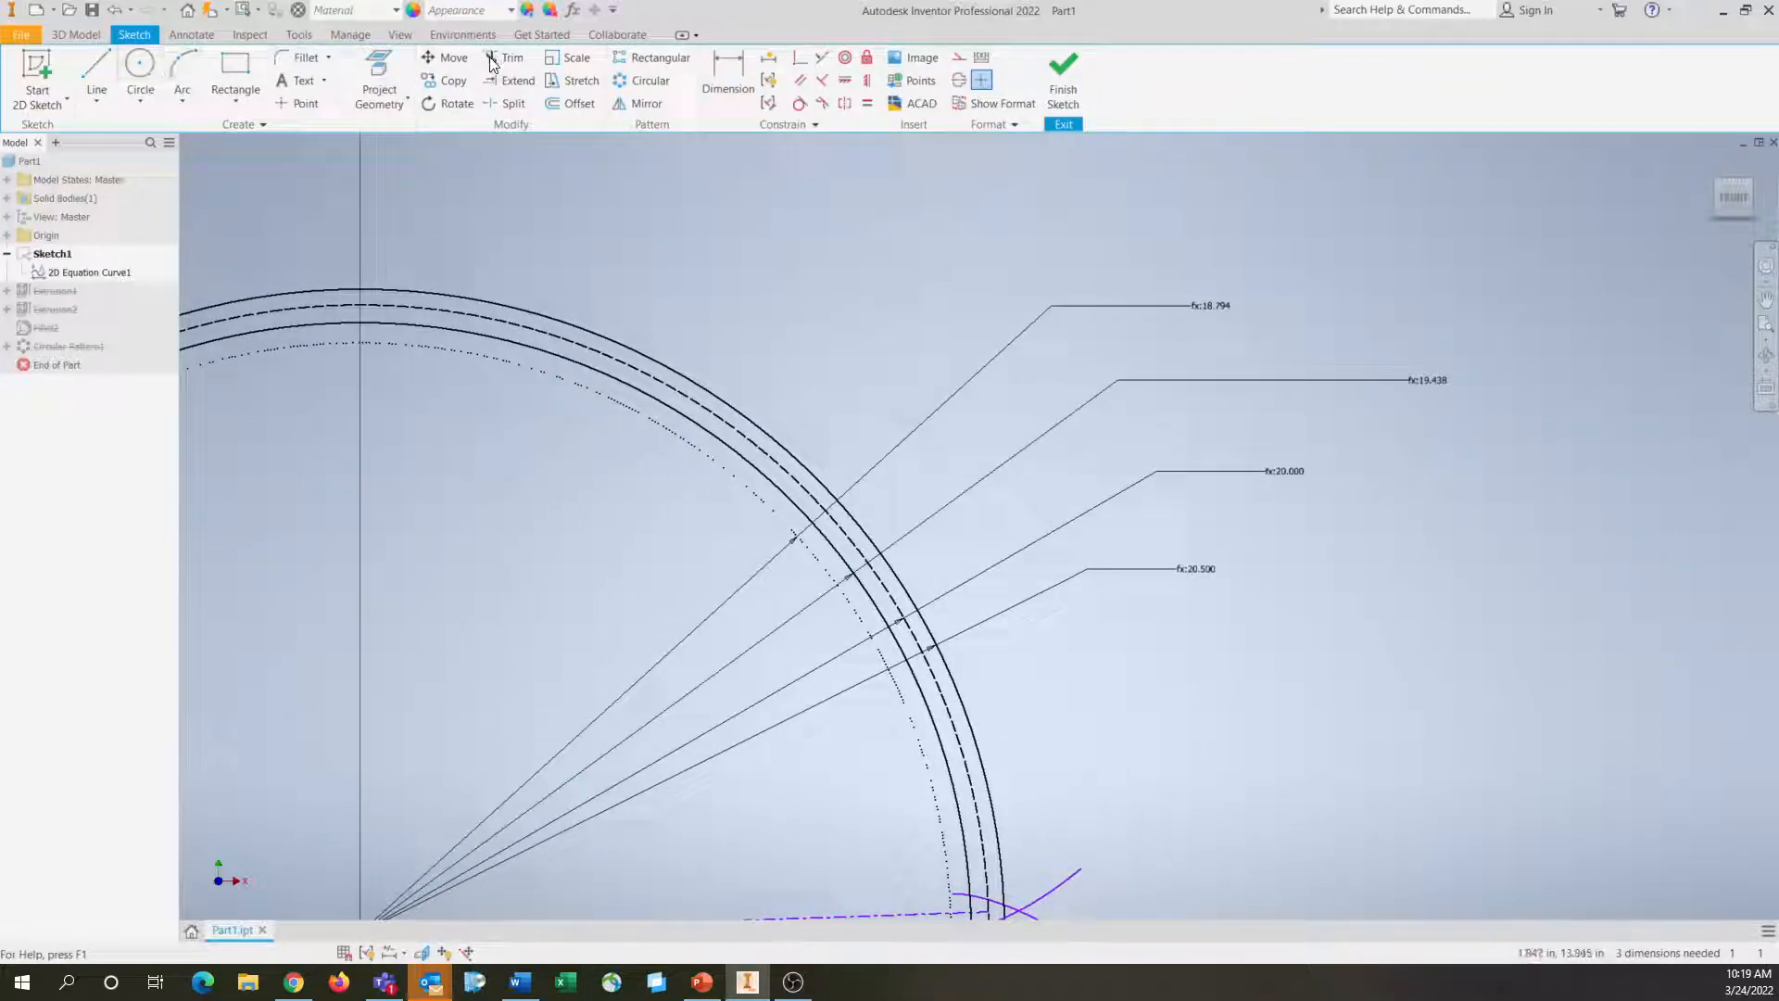
left_click(729, 75)
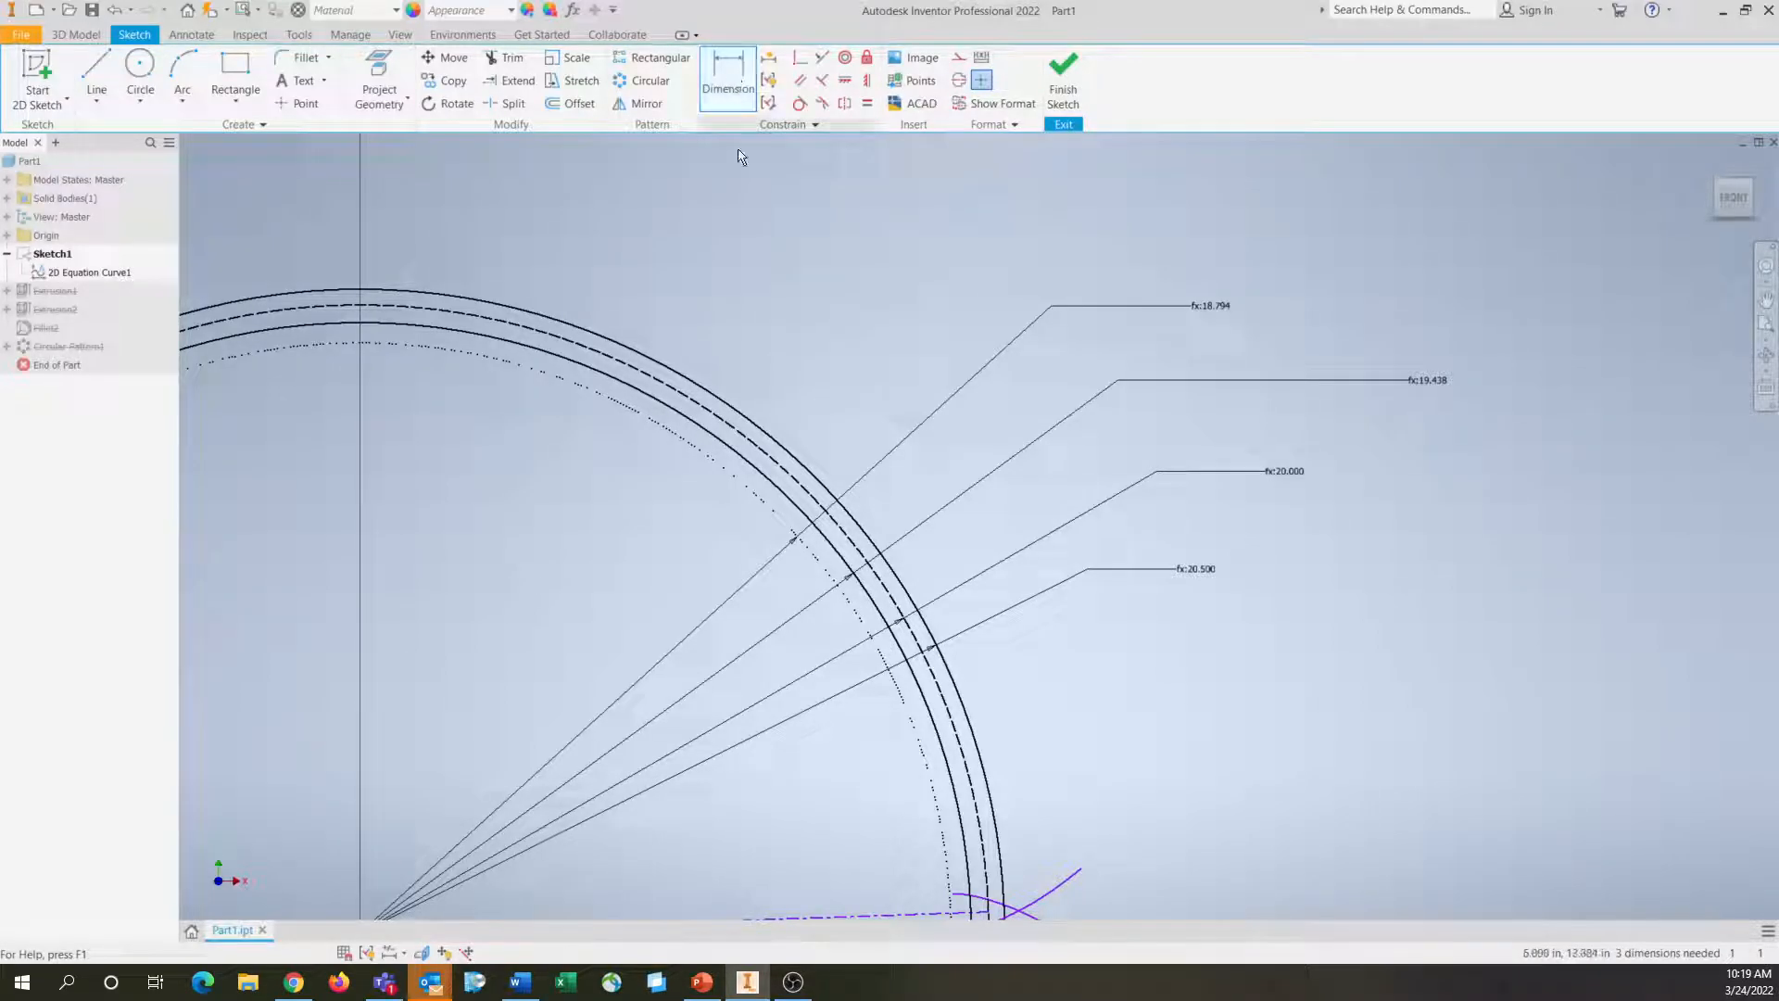
left_click(821, 491)
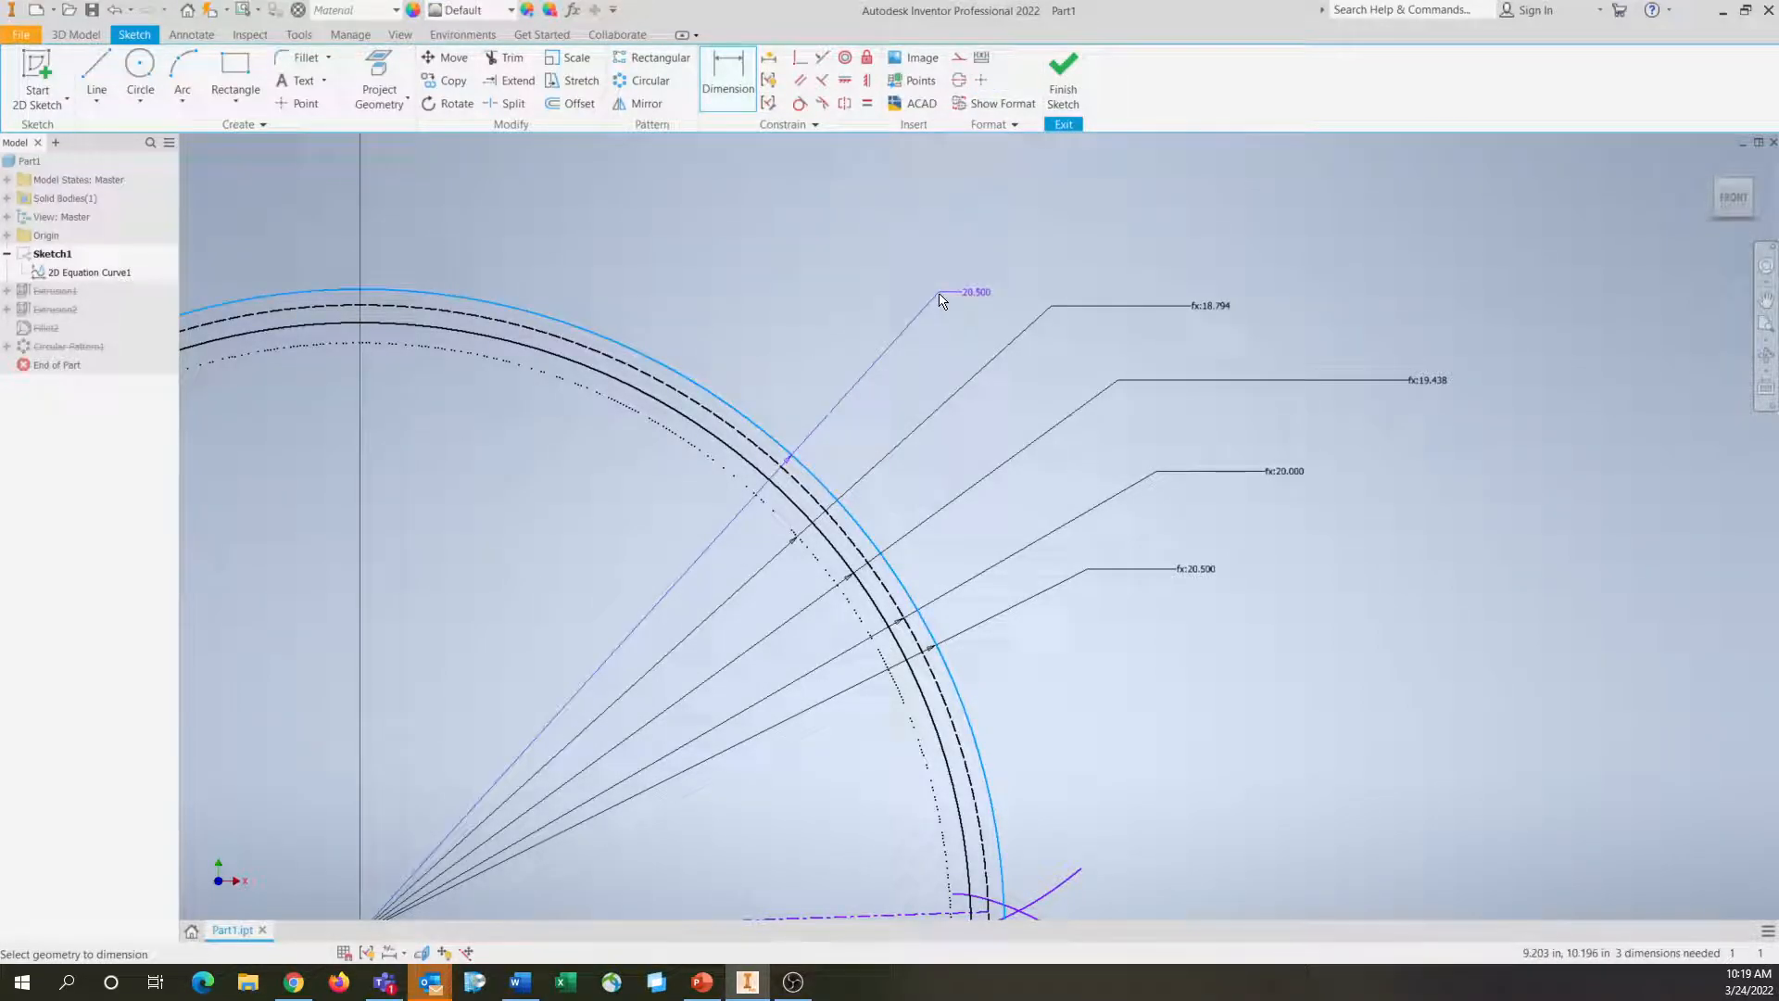
key("Escape")
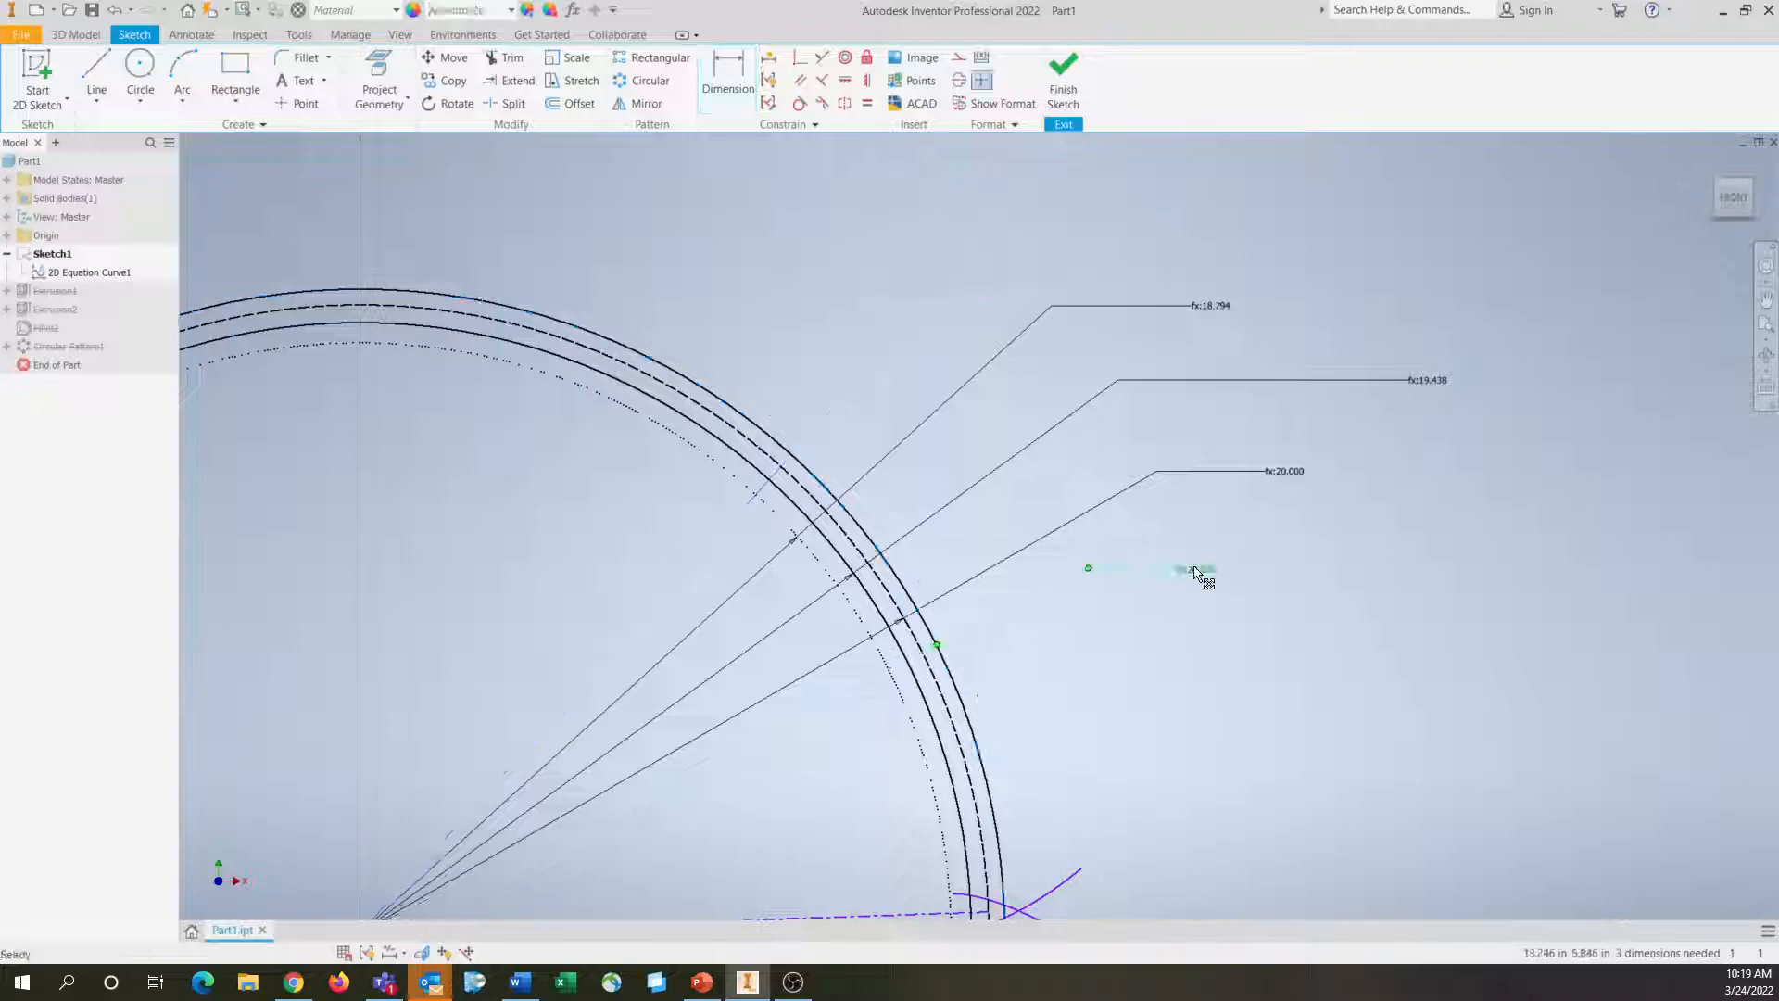
Check which parameters drive the diameter dimensions of the addendum, pitch, dedendum and base circles, without changing them
double_click(1201, 571)
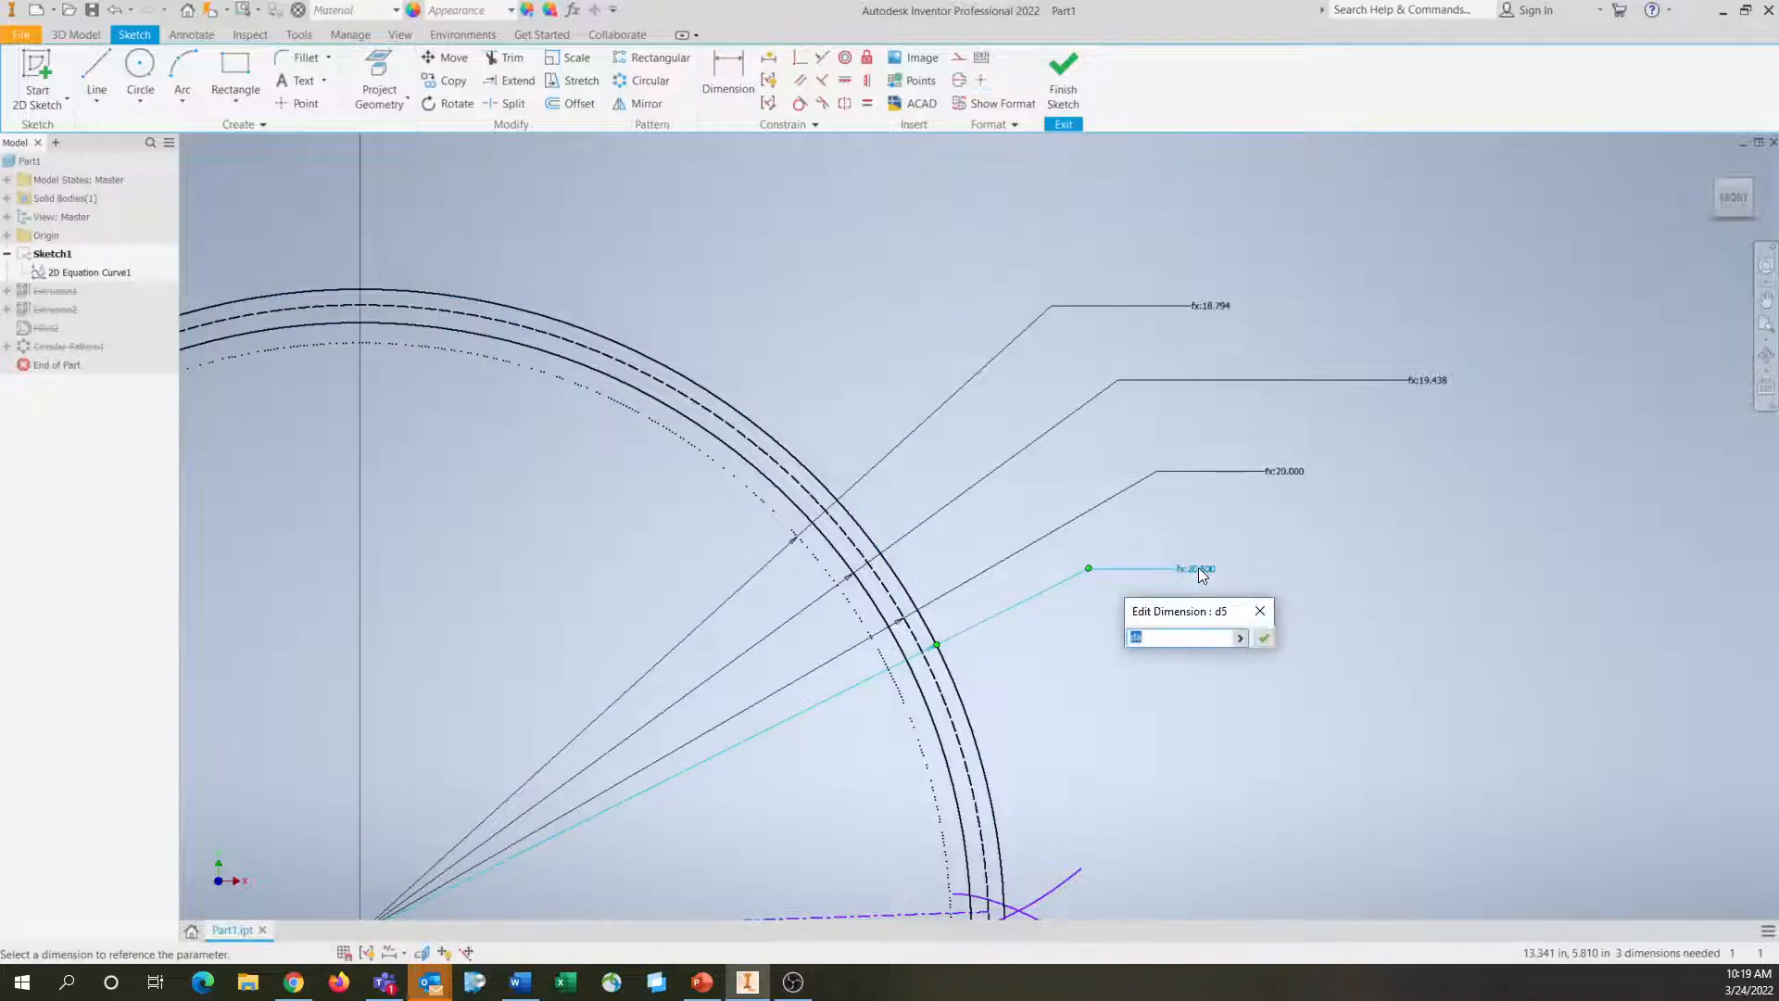
key("Escape")
double_click(1296, 474)
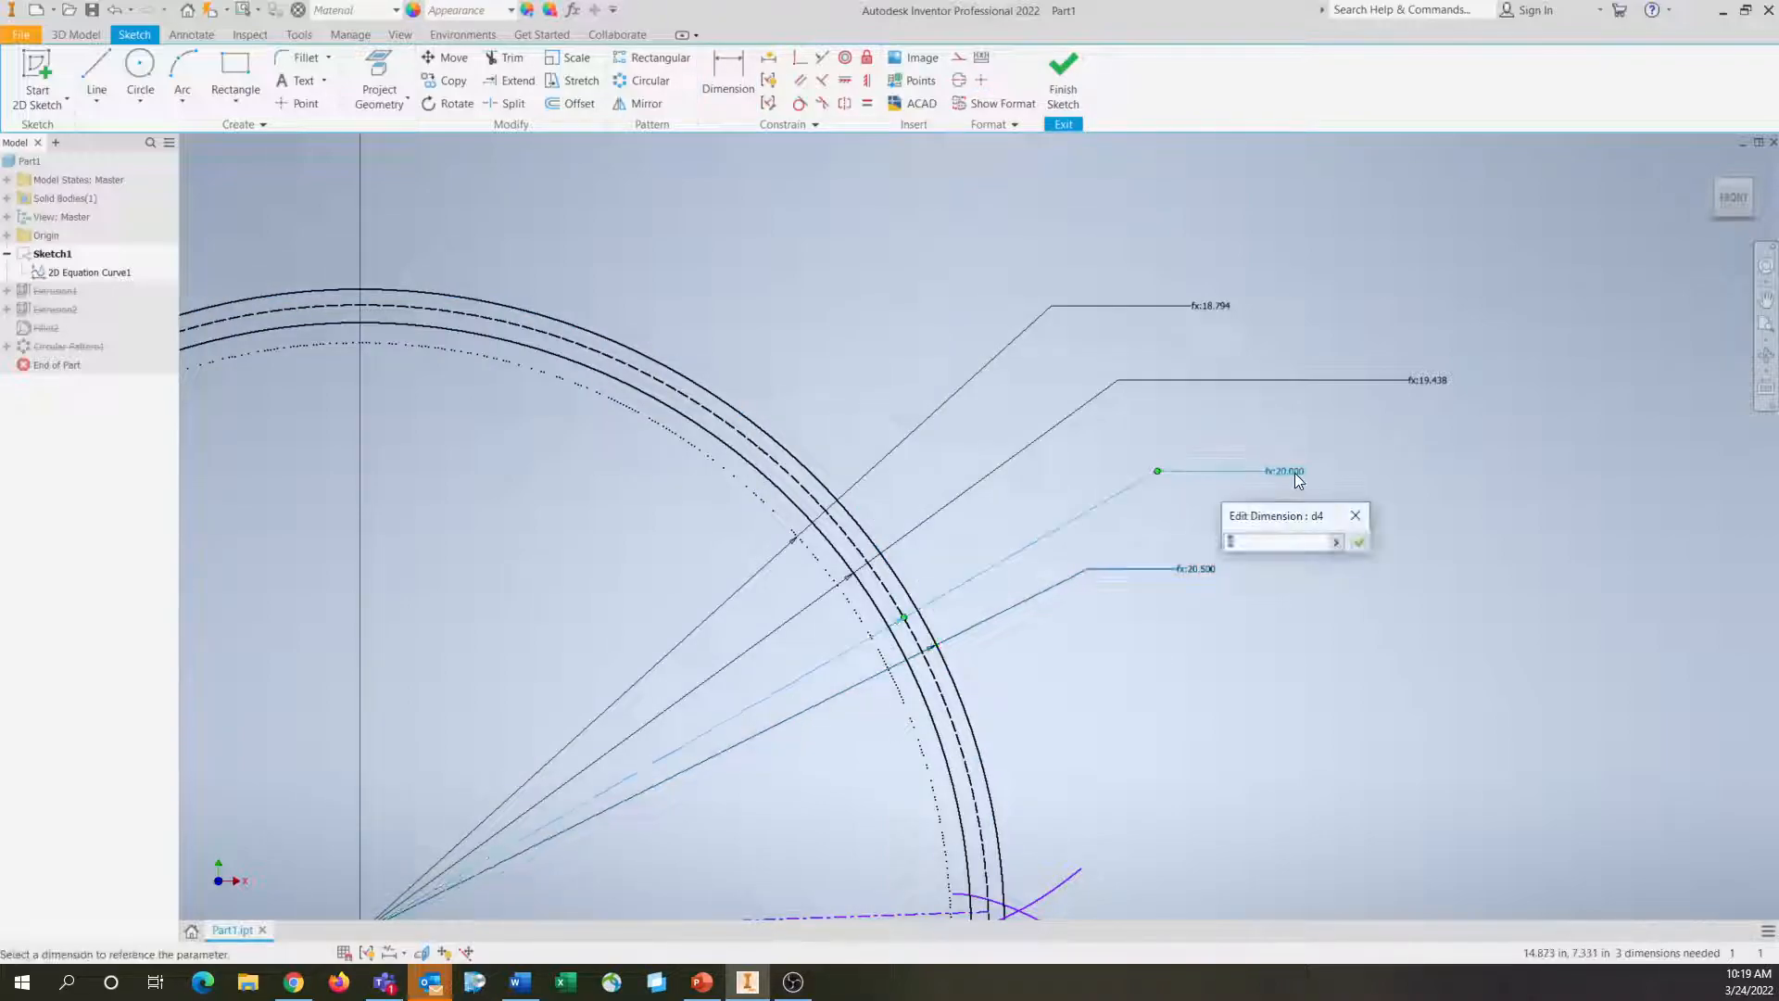
key("Escape")
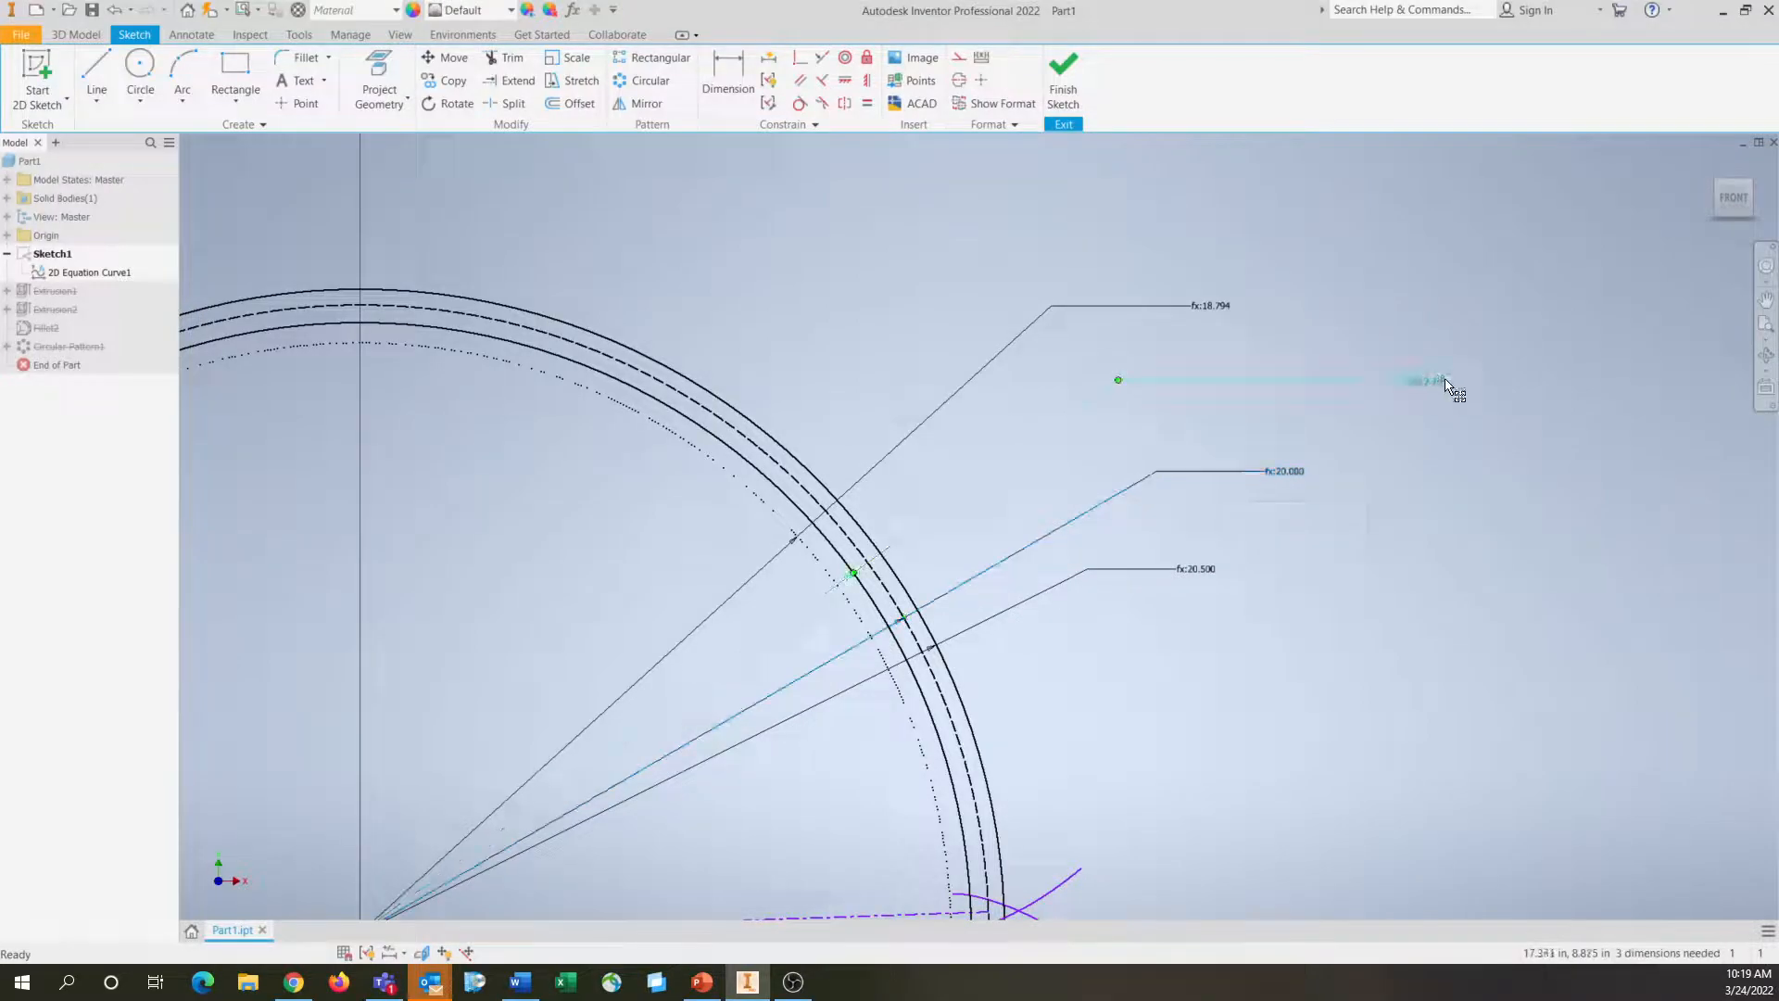
double_click(1446, 382)
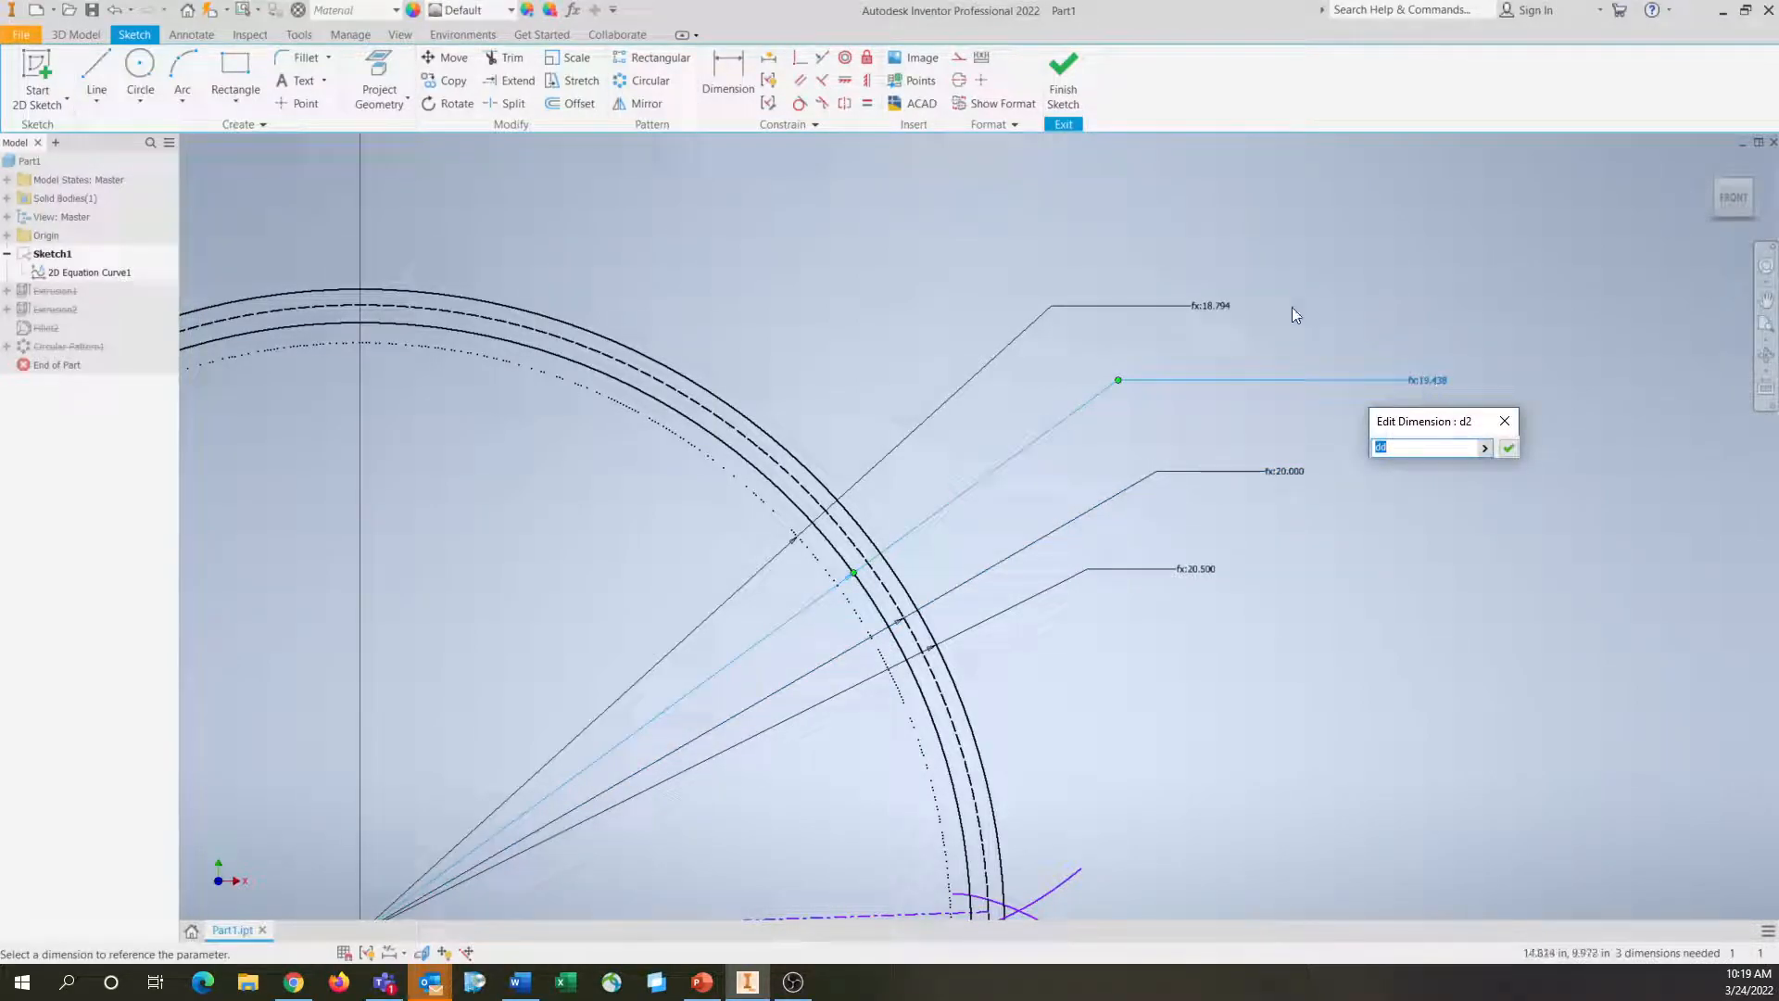
key("Escape")
double_click(1212, 307)
key("Escape")
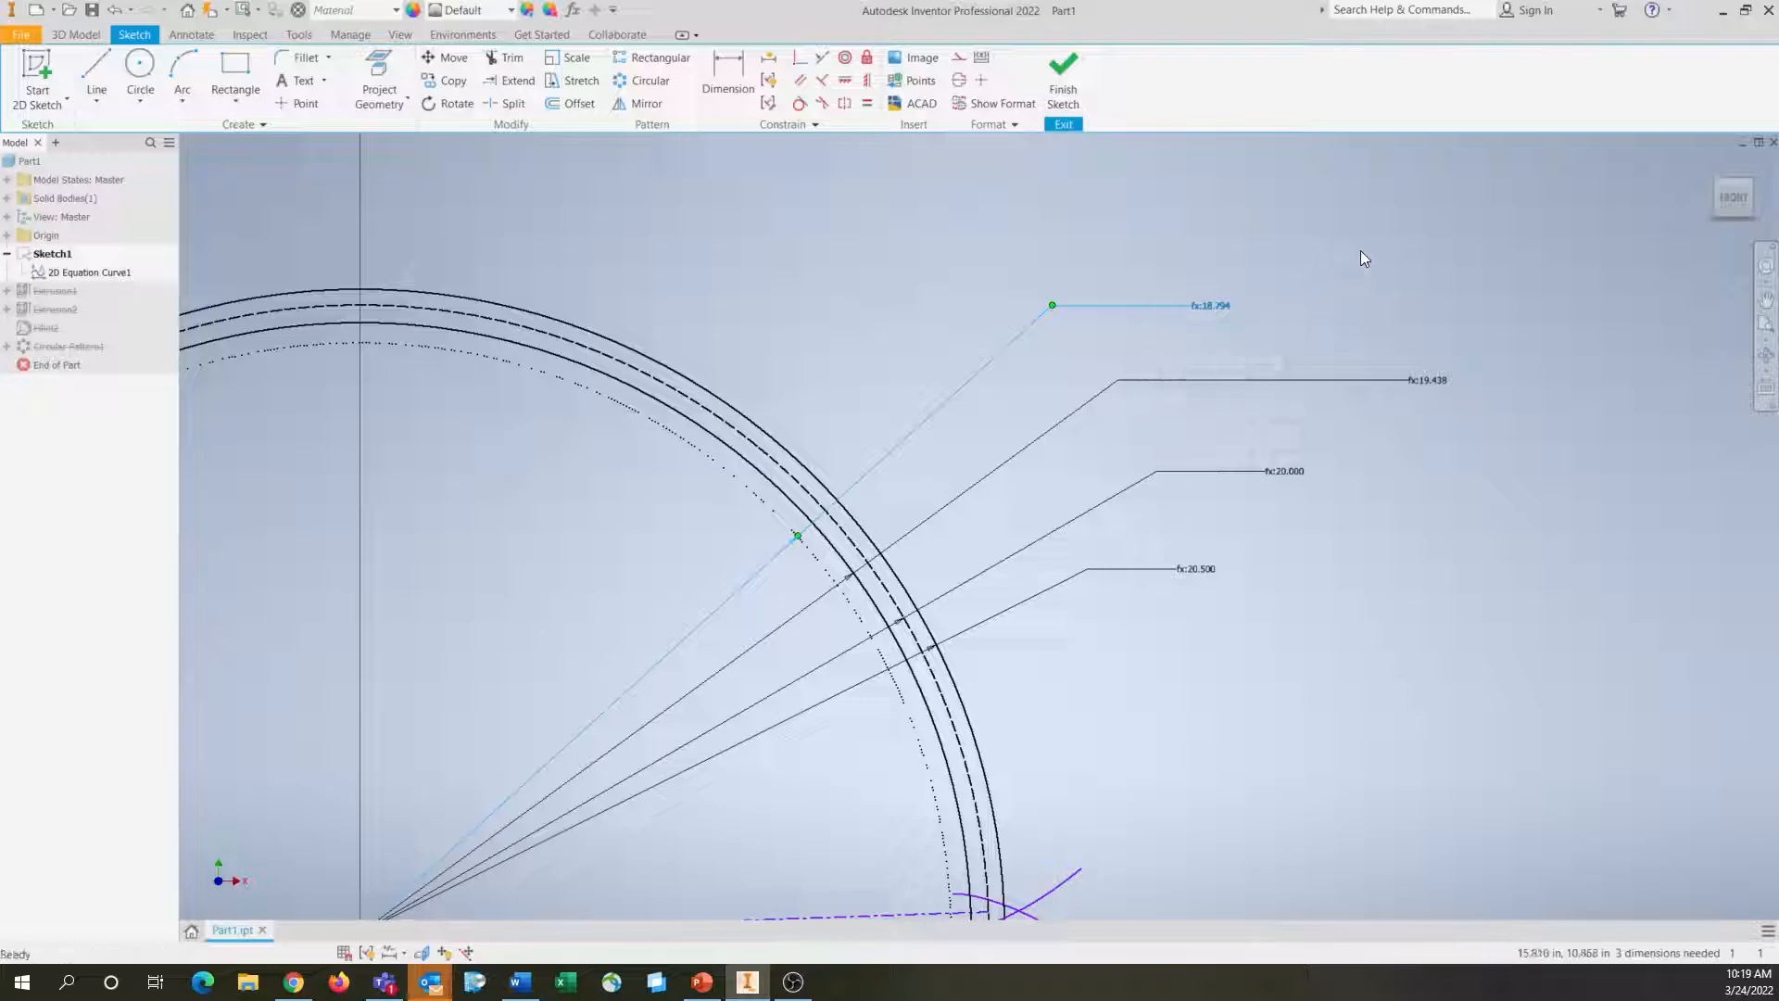
Delete the two crossing involute curves and the construction lines running from the gear centre to the pitch circle
mouse_move(1005, 693)
middle_mouse_down()
mouse_move(1274, 587)
mouse_move(1355, 590)
middle_mouse_up()
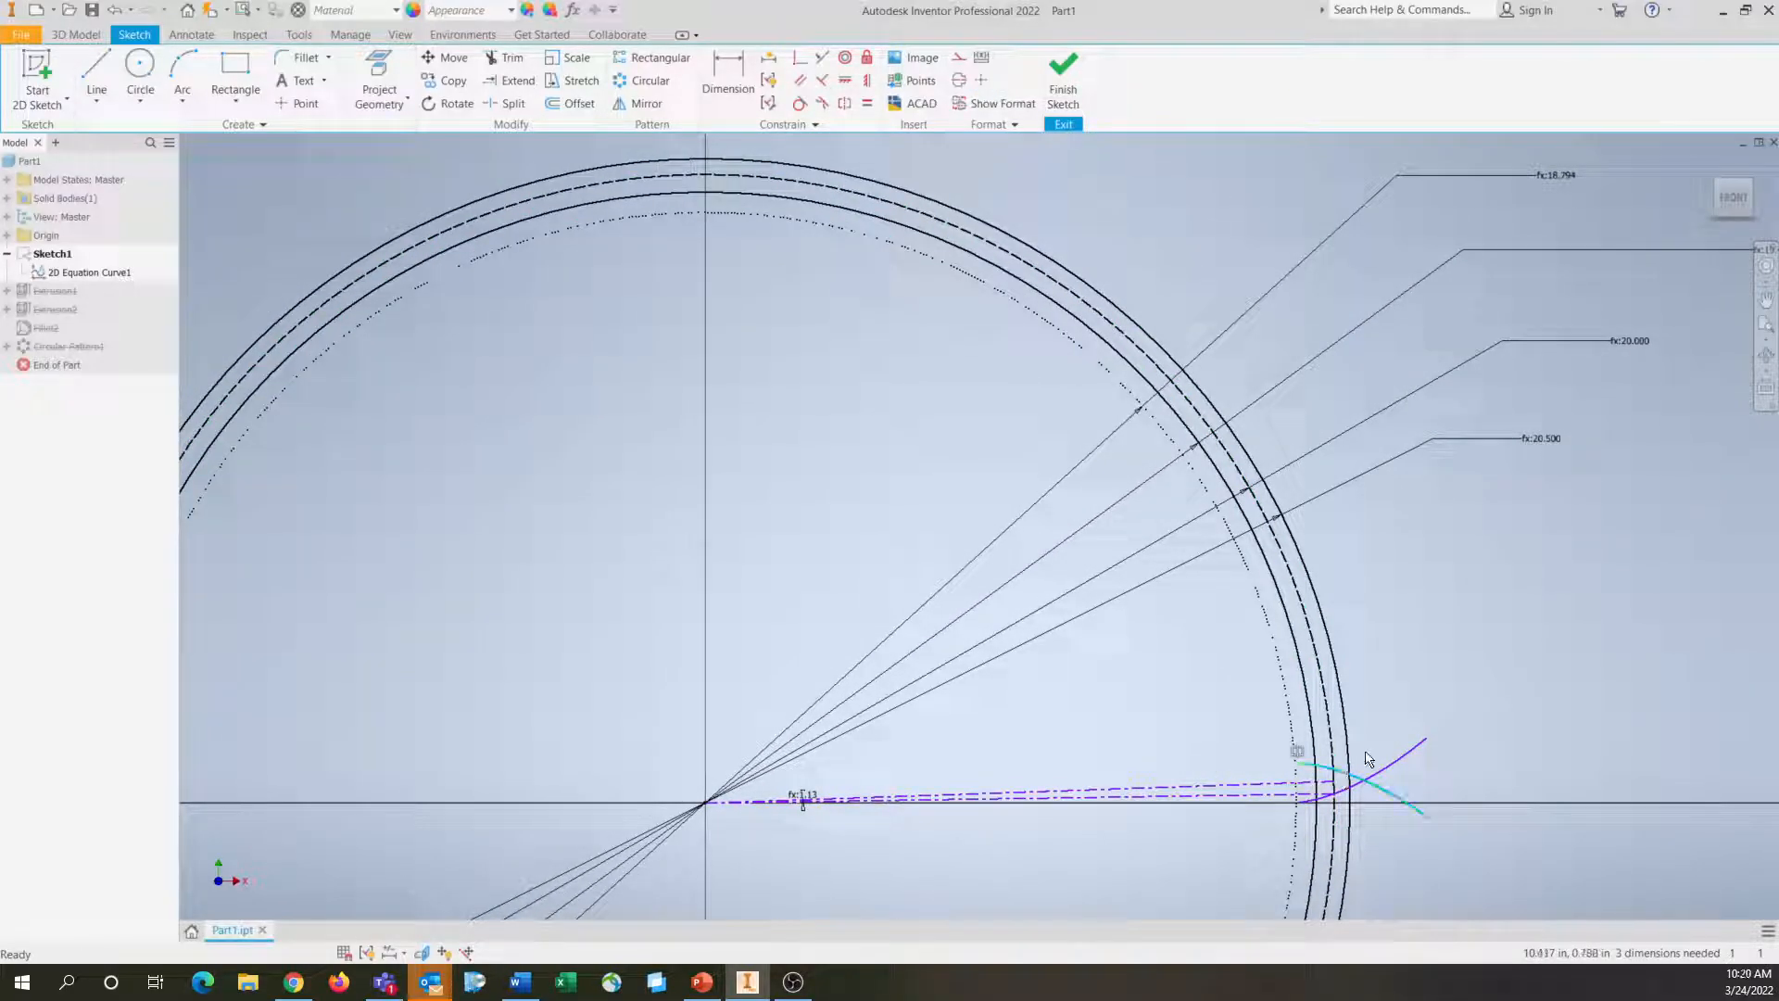
key("Delete")
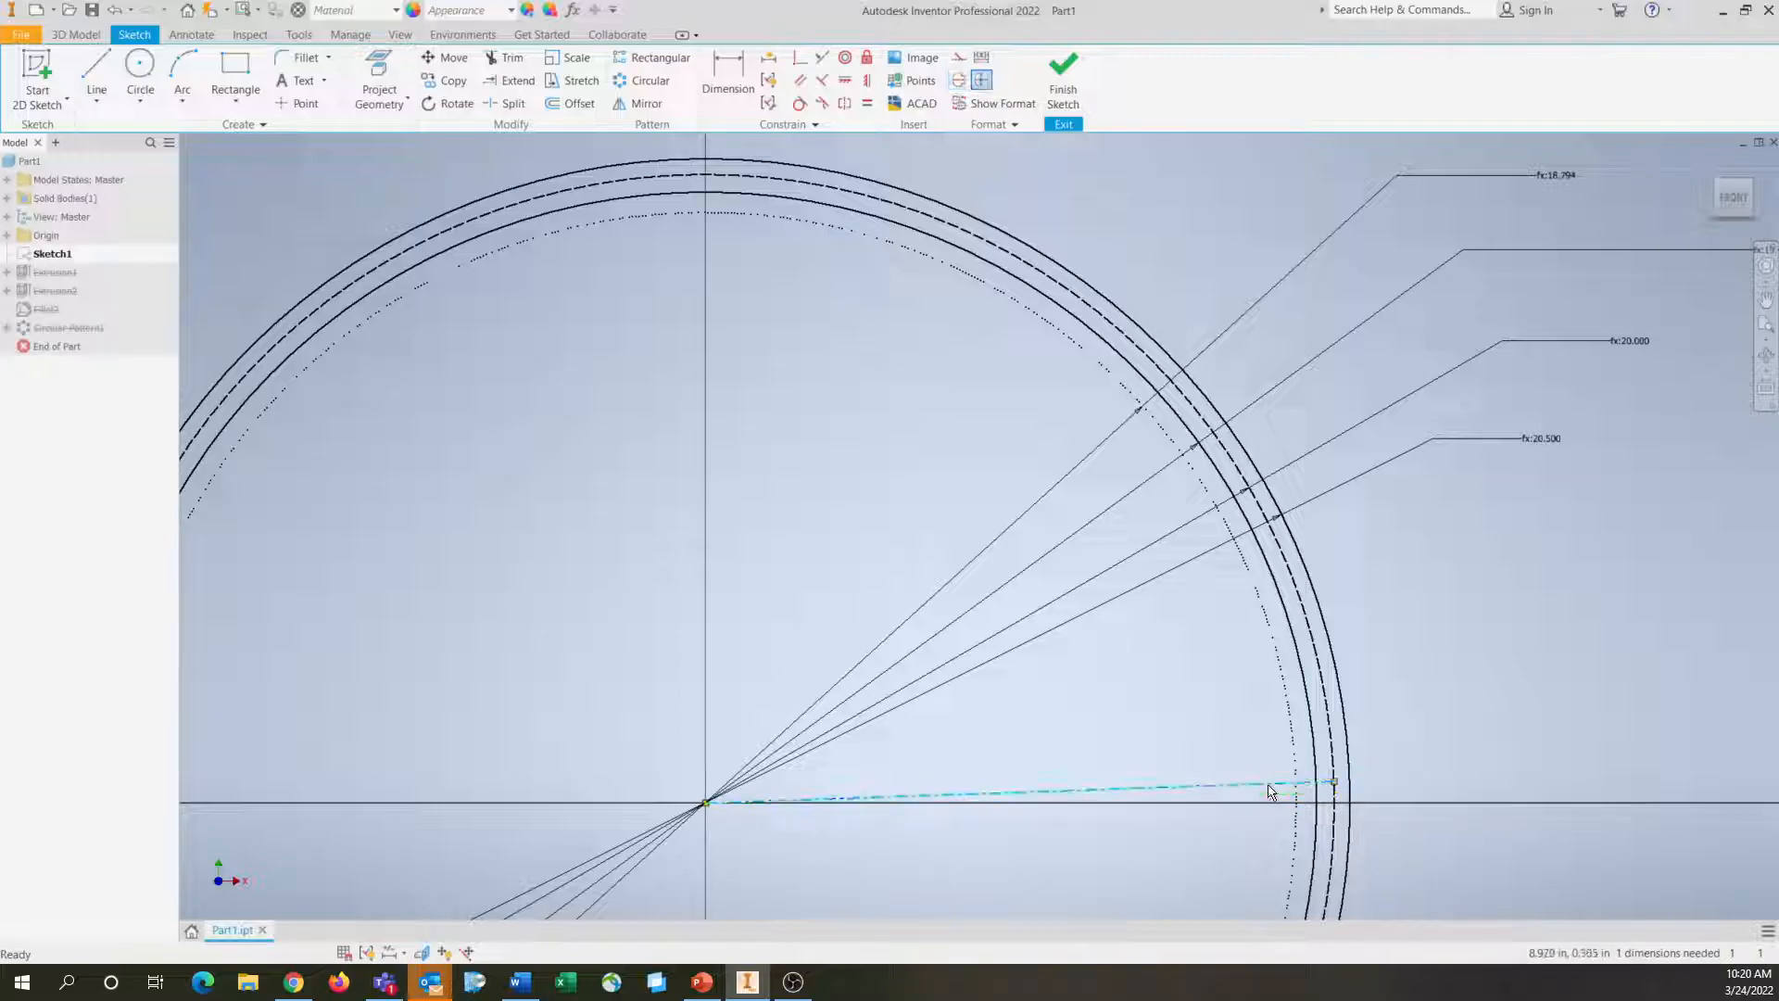
mouse_move(1242, 862)
middle_mouse_down()
mouse_move(1124, 810)
mouse_move(1036, 914)
middle_mouse_up()
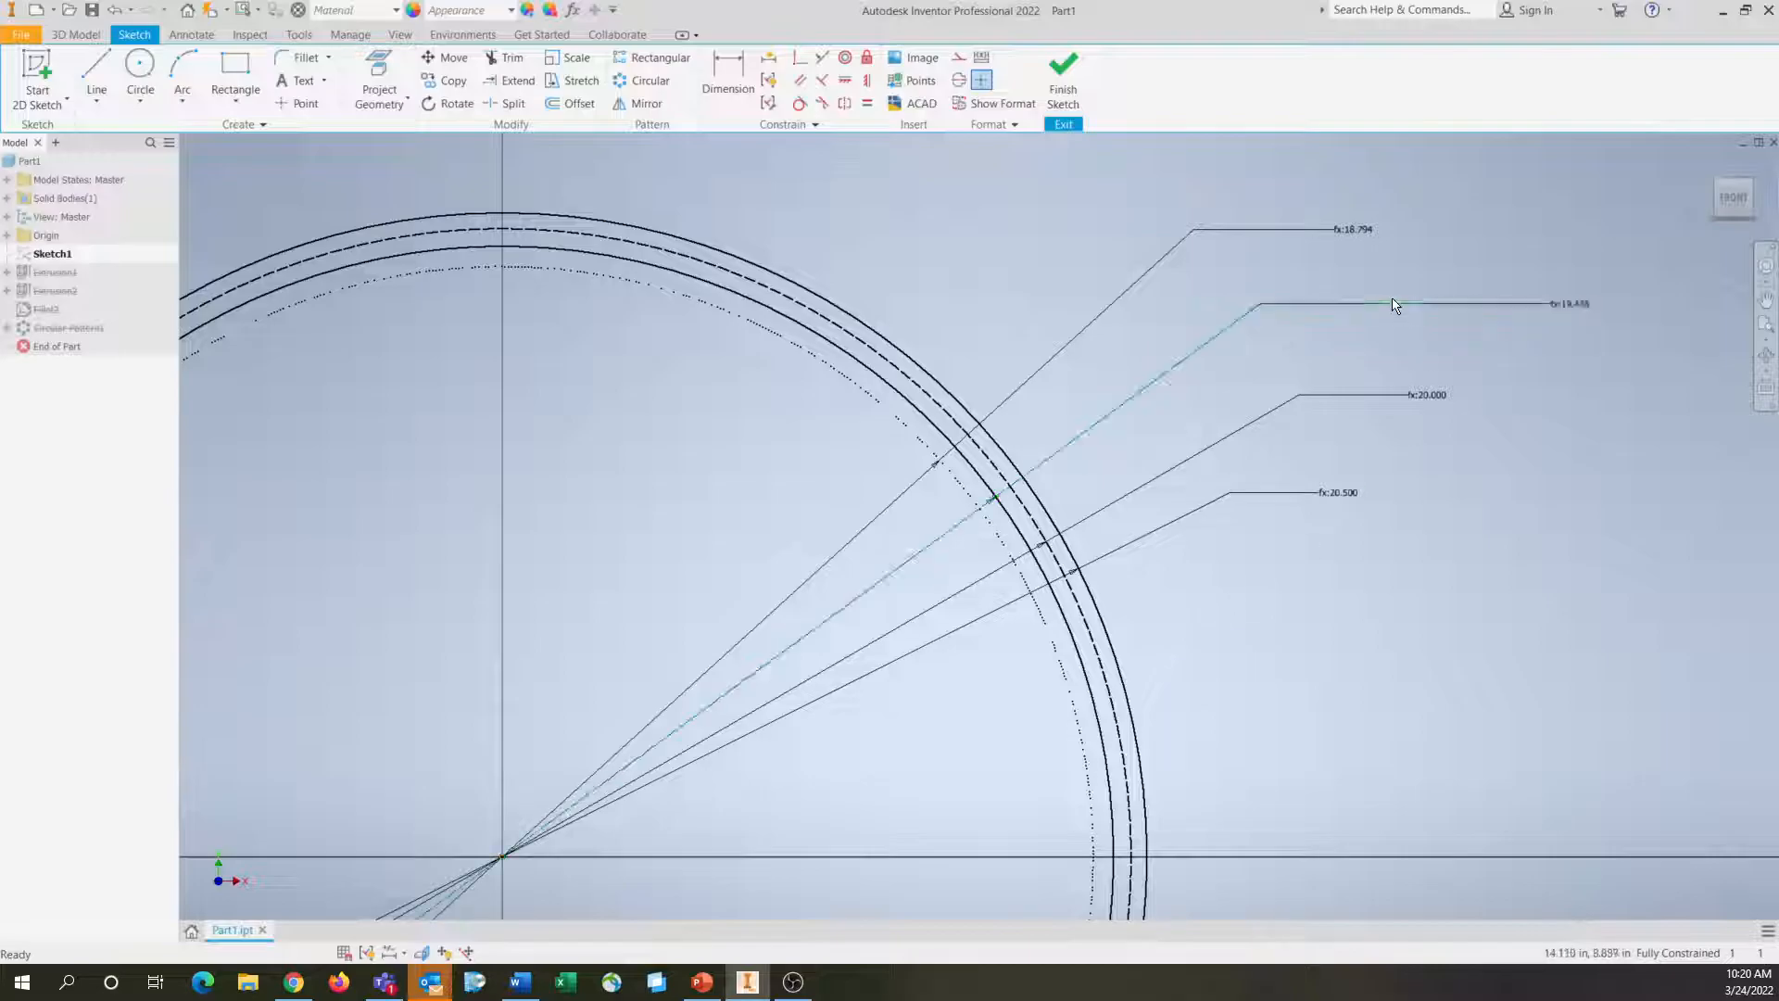
middle_click_drag(1335, 646, 1330, 484)
scroll(1021, 704, "up", 2)
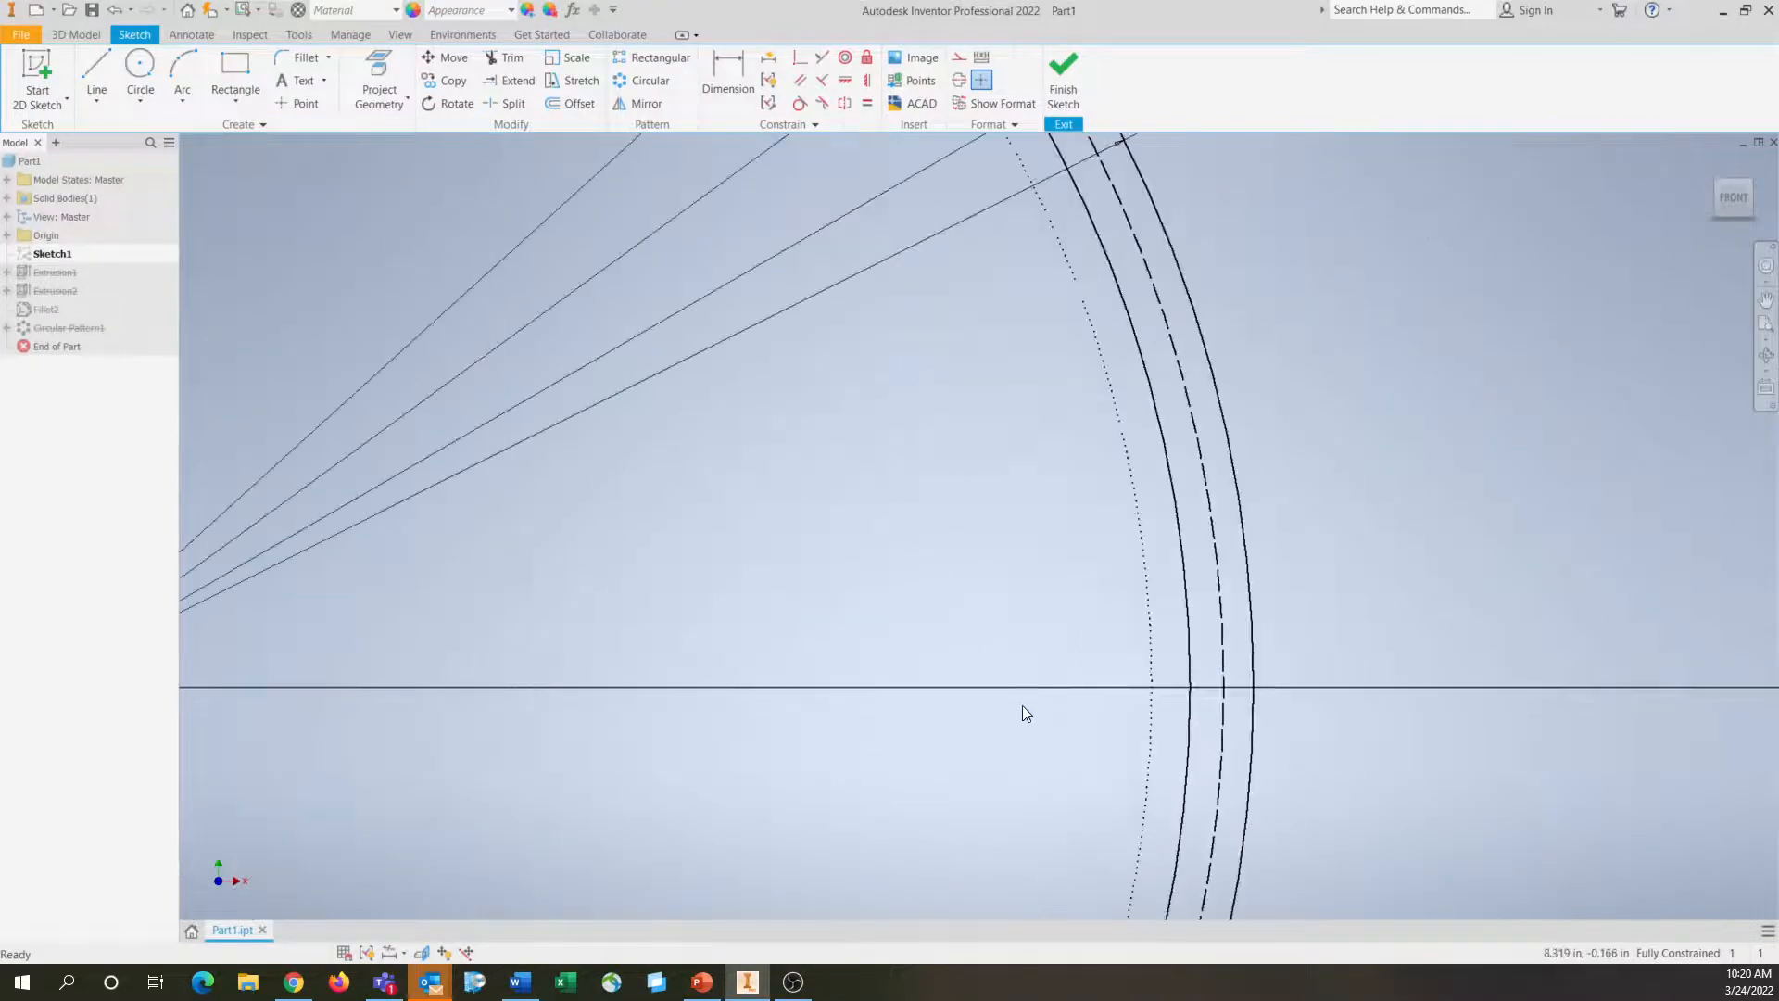
scroll(1126, 653, "up", 2)
middle_click_drag(897, 758, 1036, 742)
scroll(1048, 751, "down", 2)
mouse_move(739, 660)
middle_mouse_down()
mouse_move(993, 675)
mouse_move(933, 664)
middle_mouse_up()
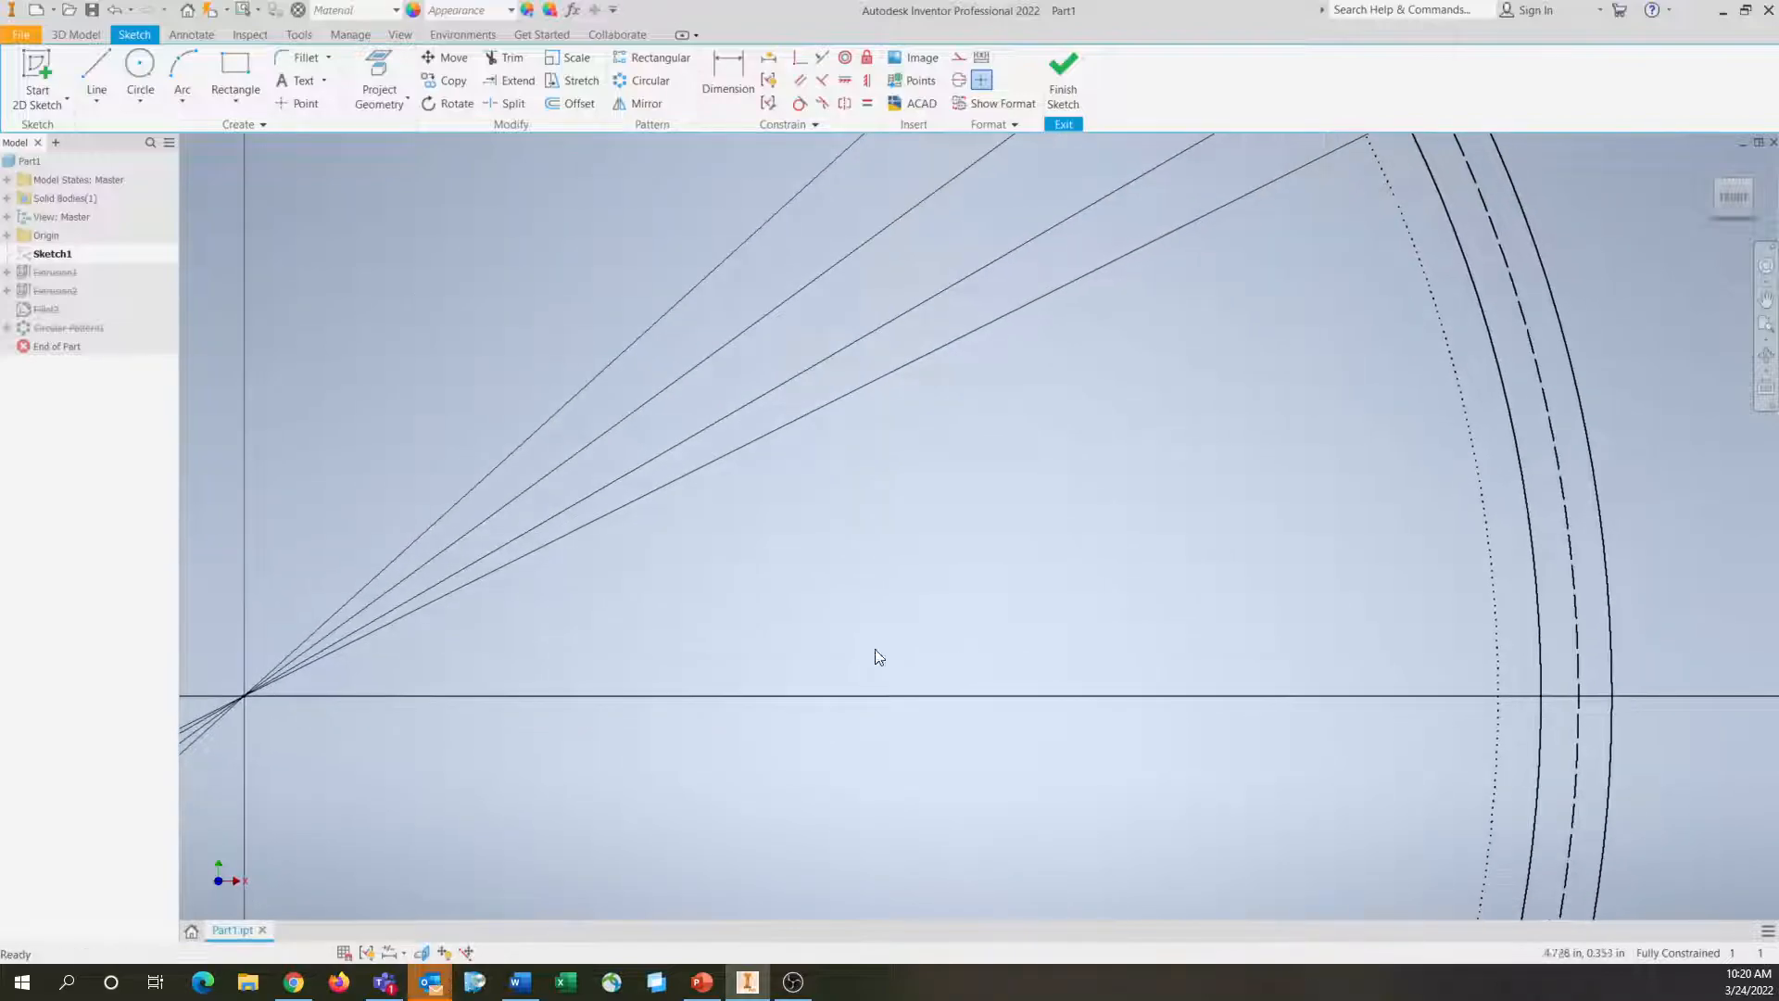
left_click(98, 101)
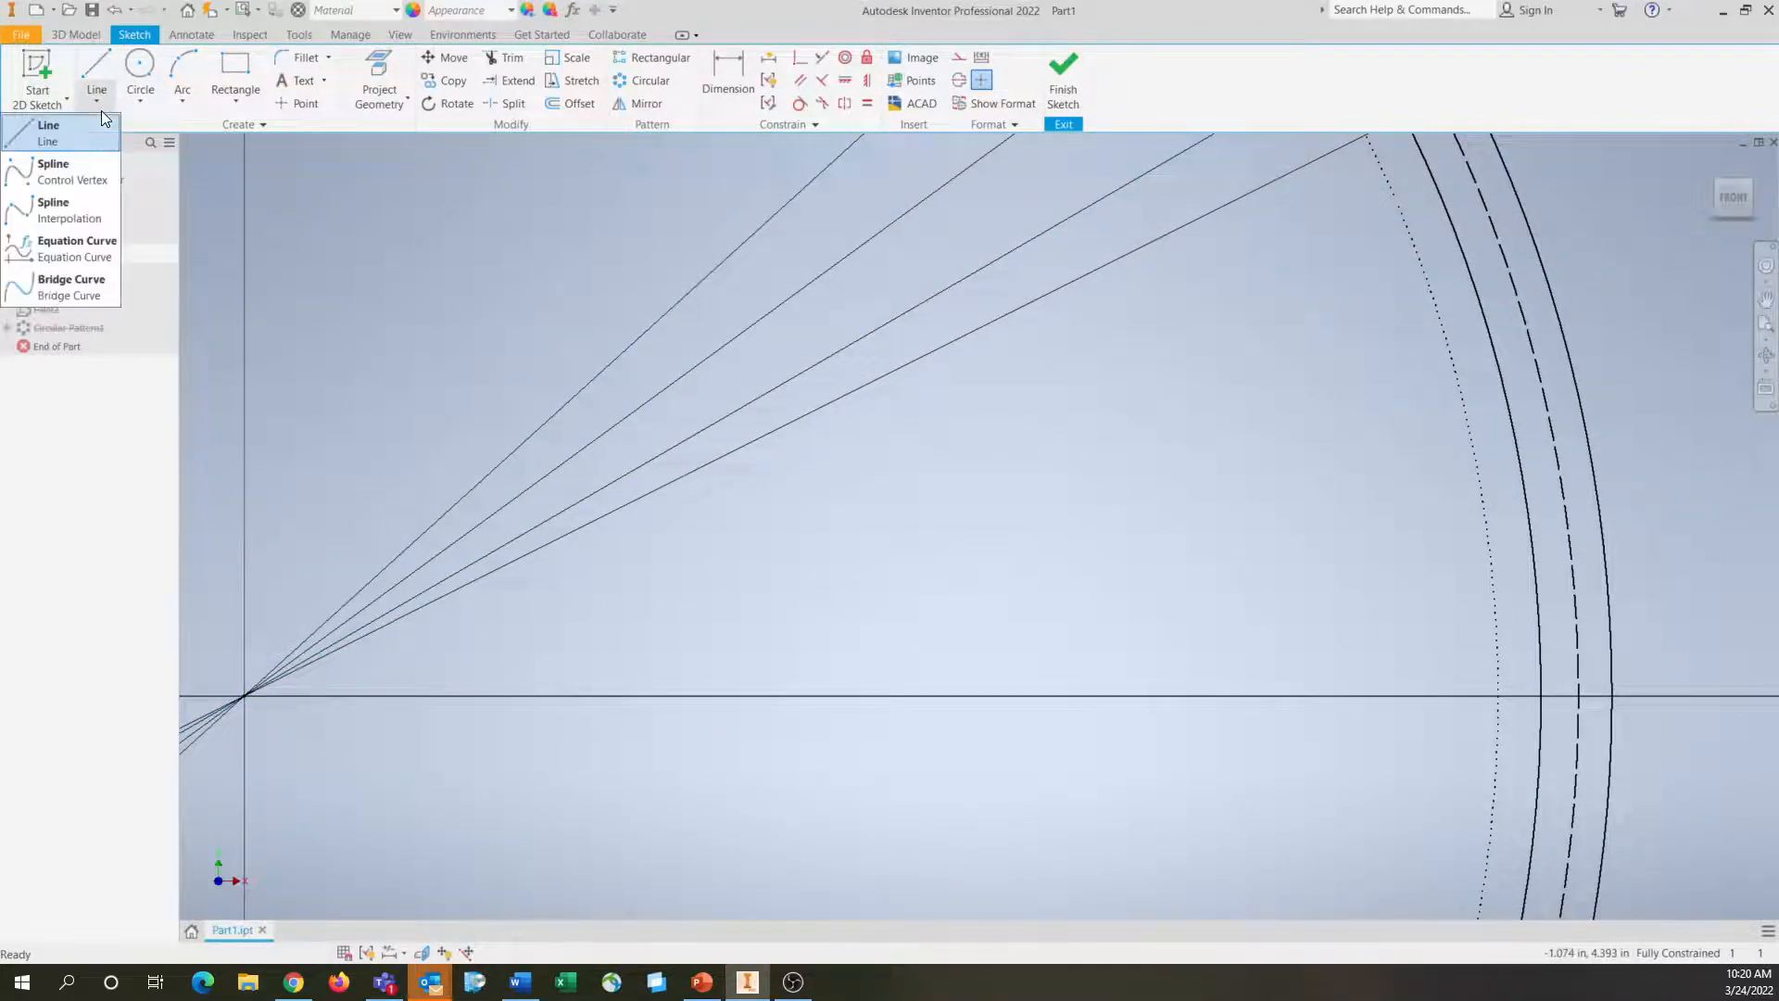
left_click(92, 249)
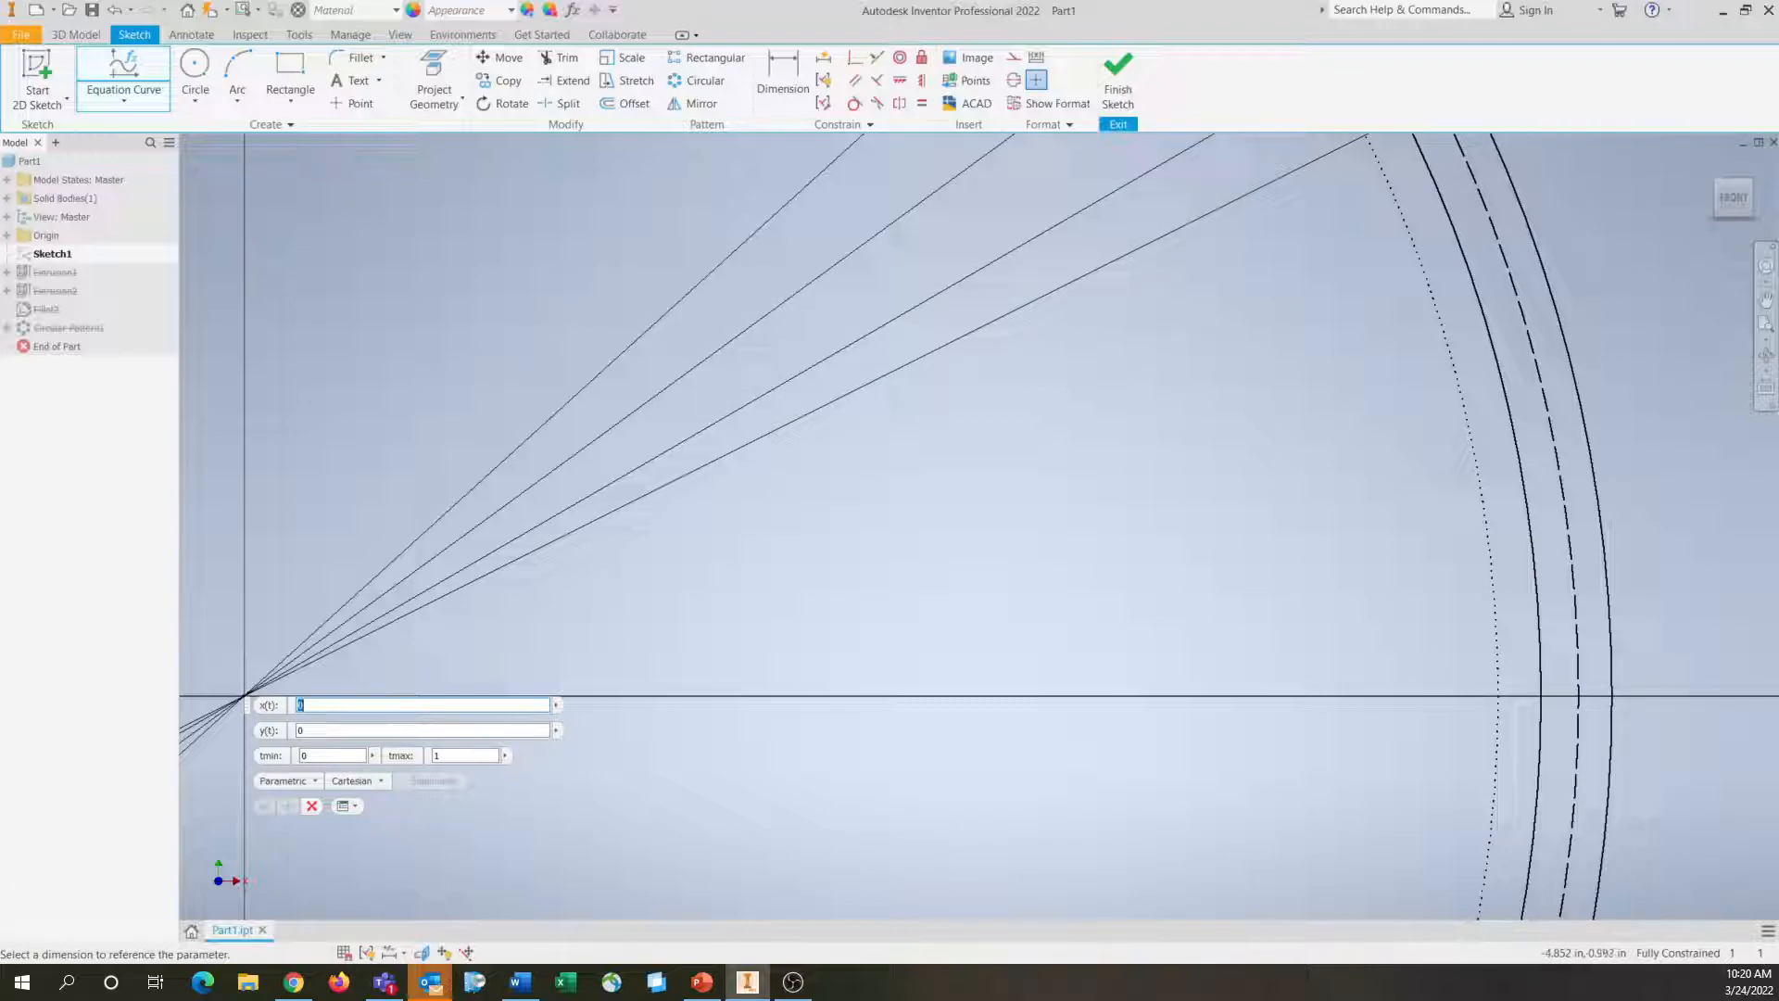
key("Escape")
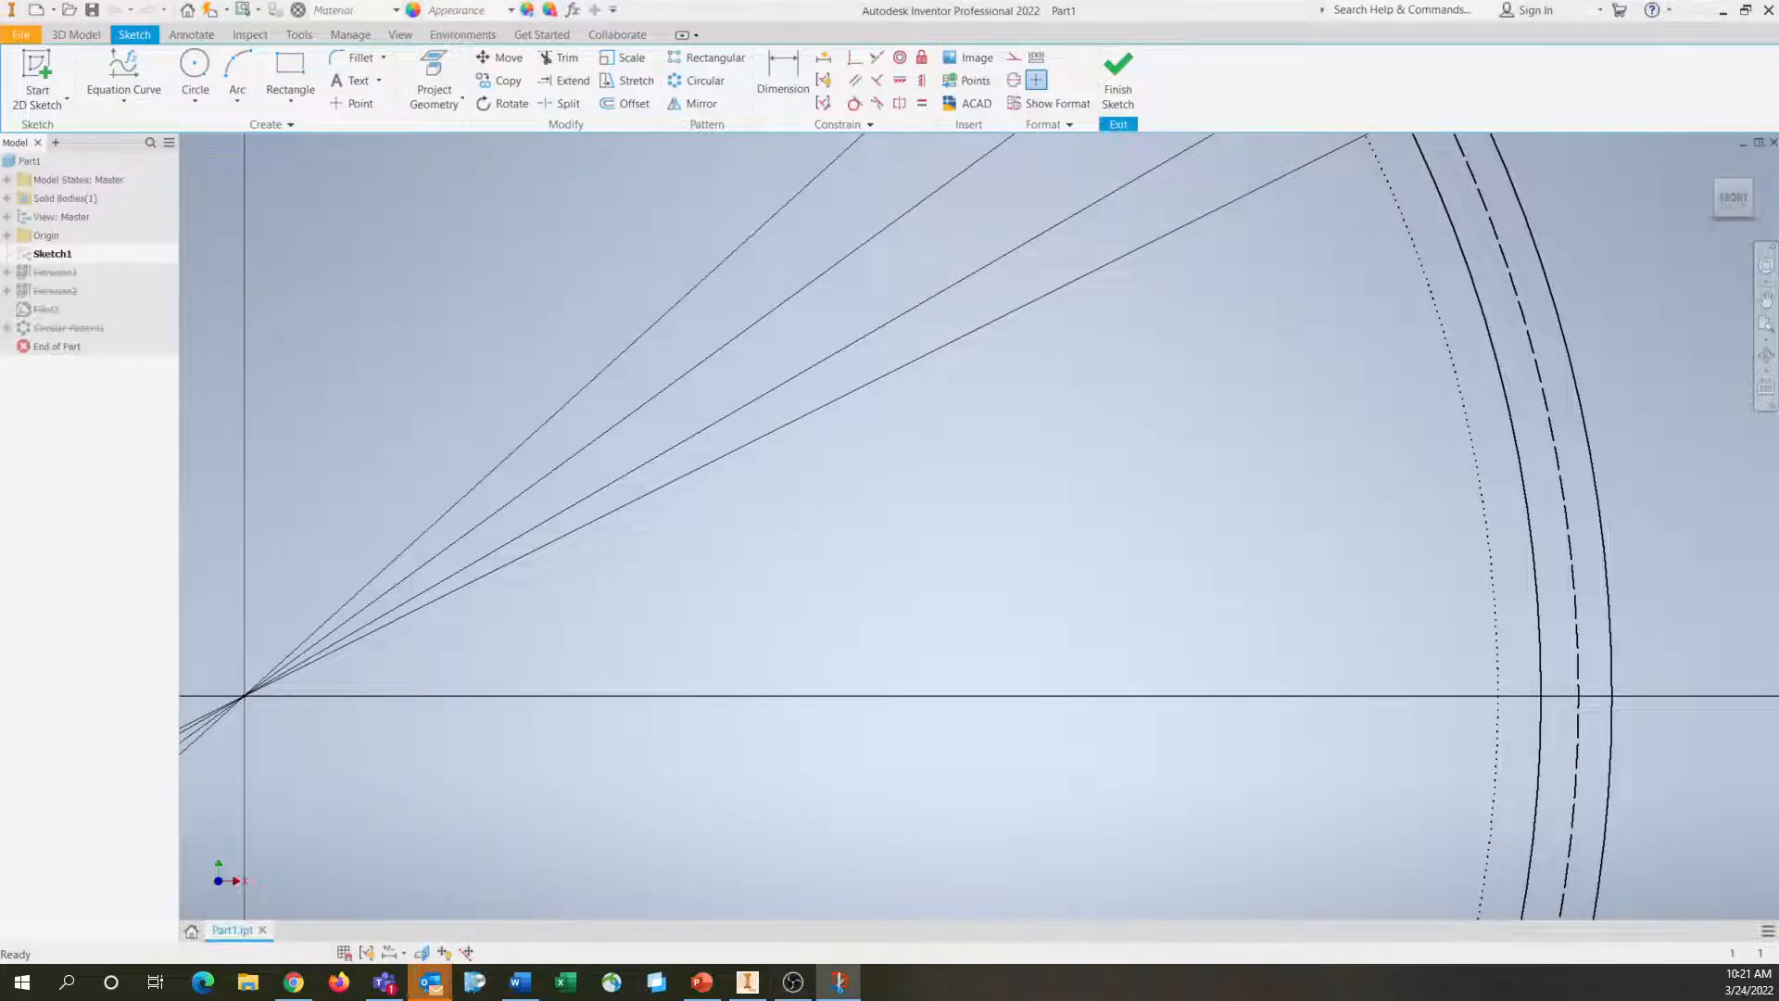
Start a parametric equation curve with x(t) set to (db/2)*(cos(t*1rad)+t*sin(t*1rad)) and briefly display its units
left_click(123, 99)
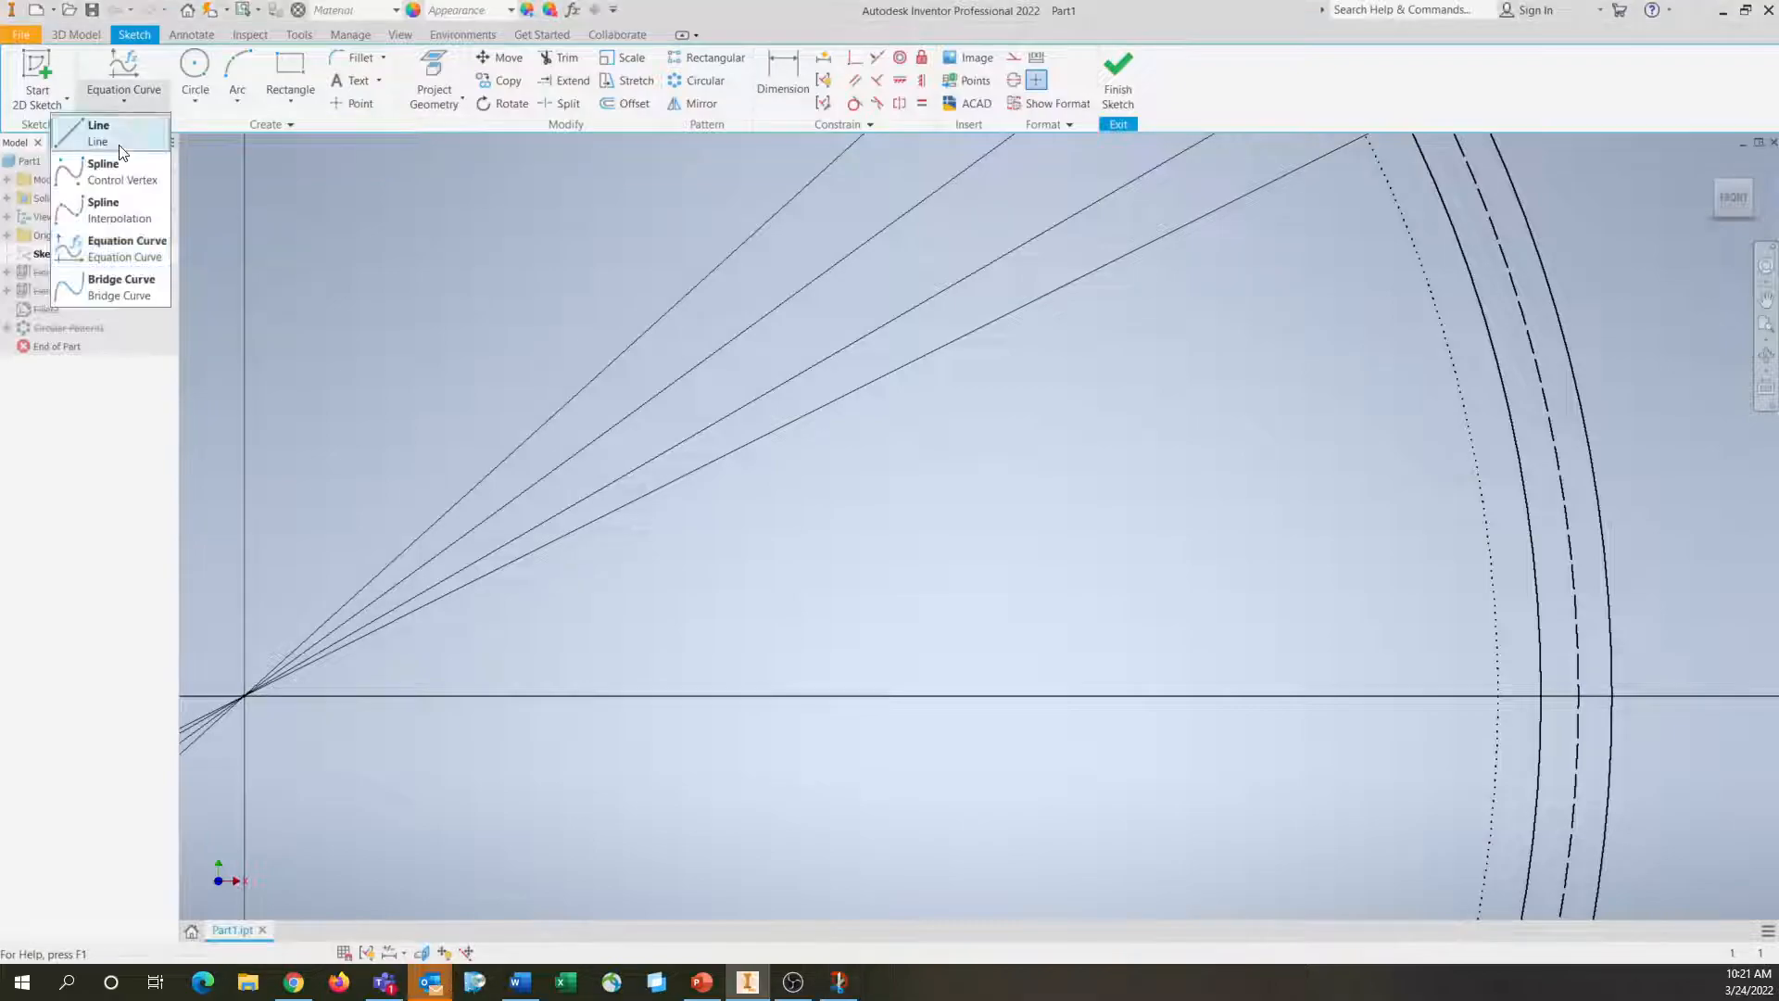
left_click(118, 243)
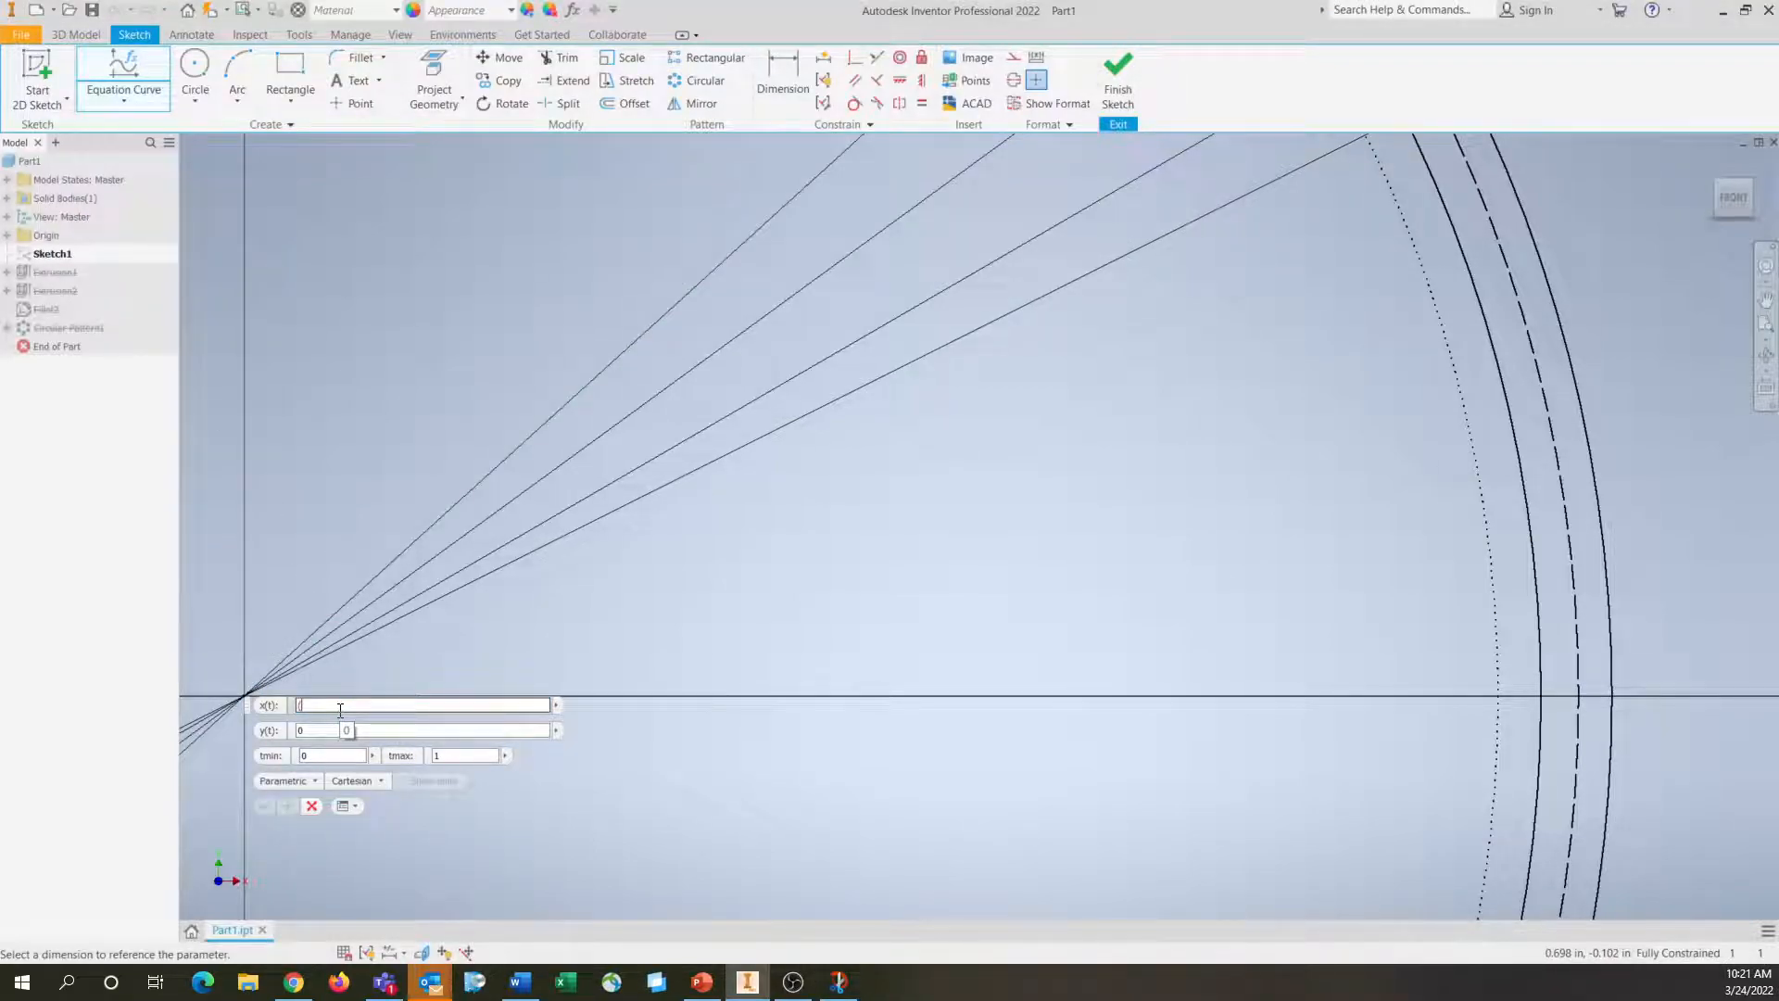
type("(db/2)*(cos(")
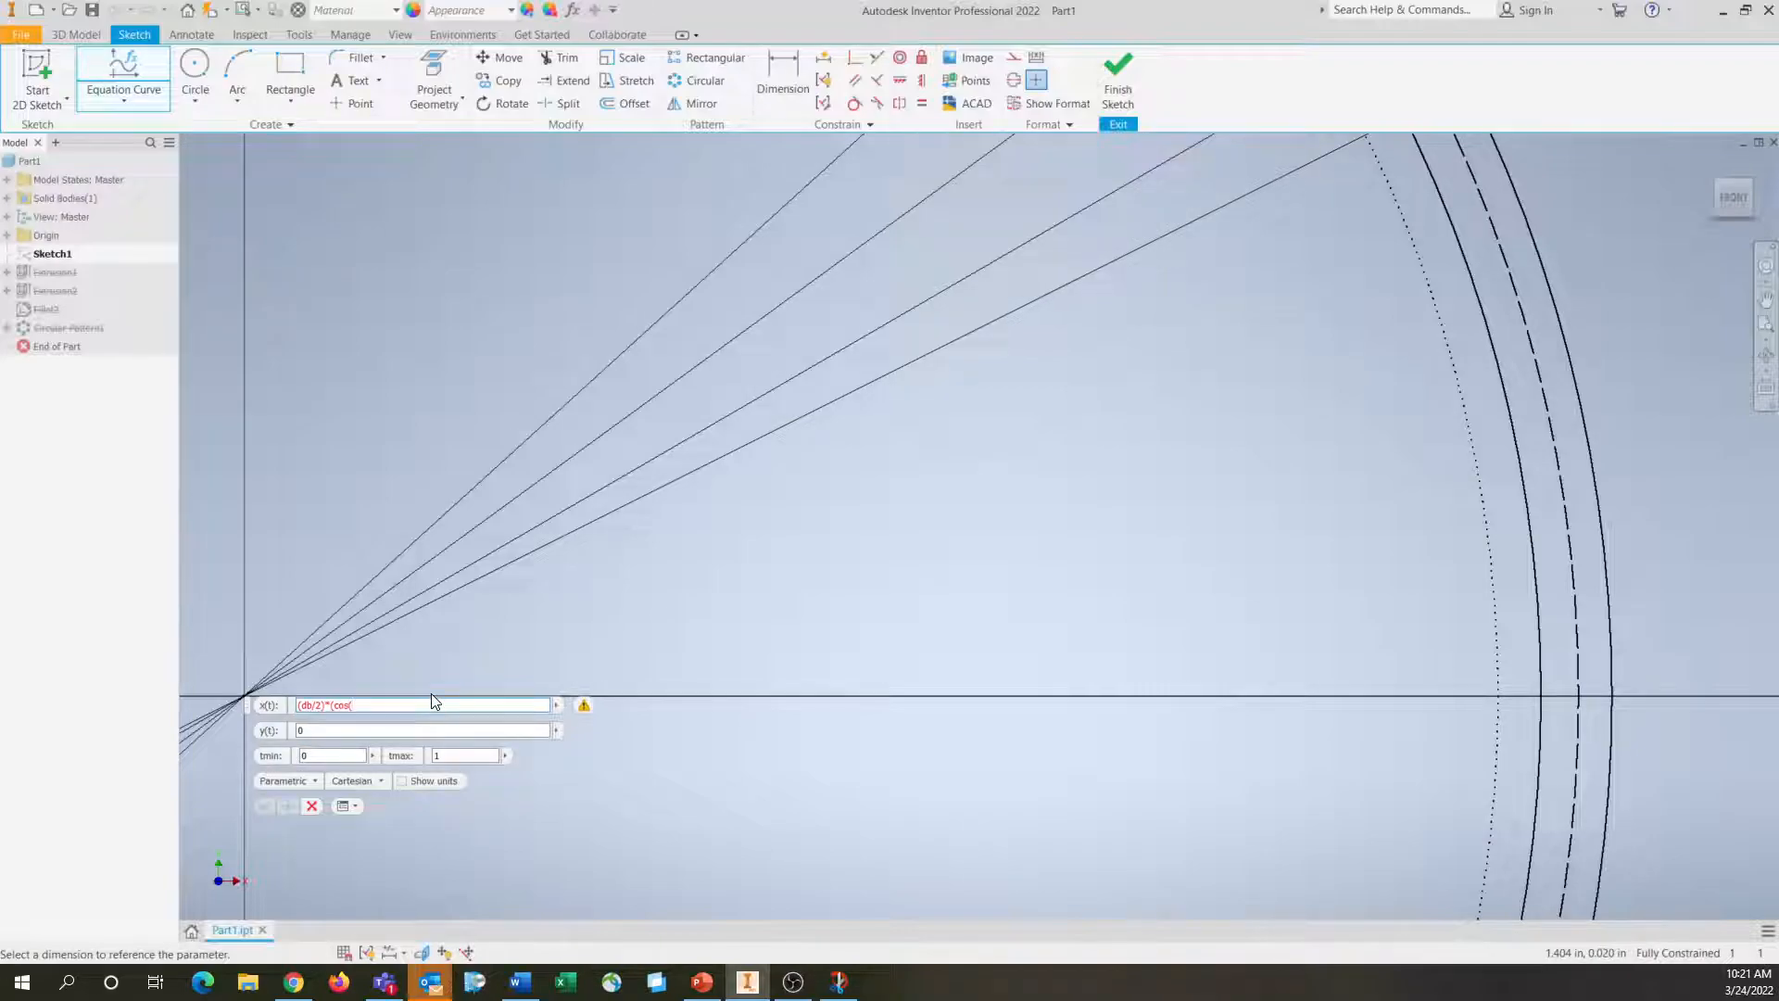
type("t*1rad)+t*sin(t*1rad")
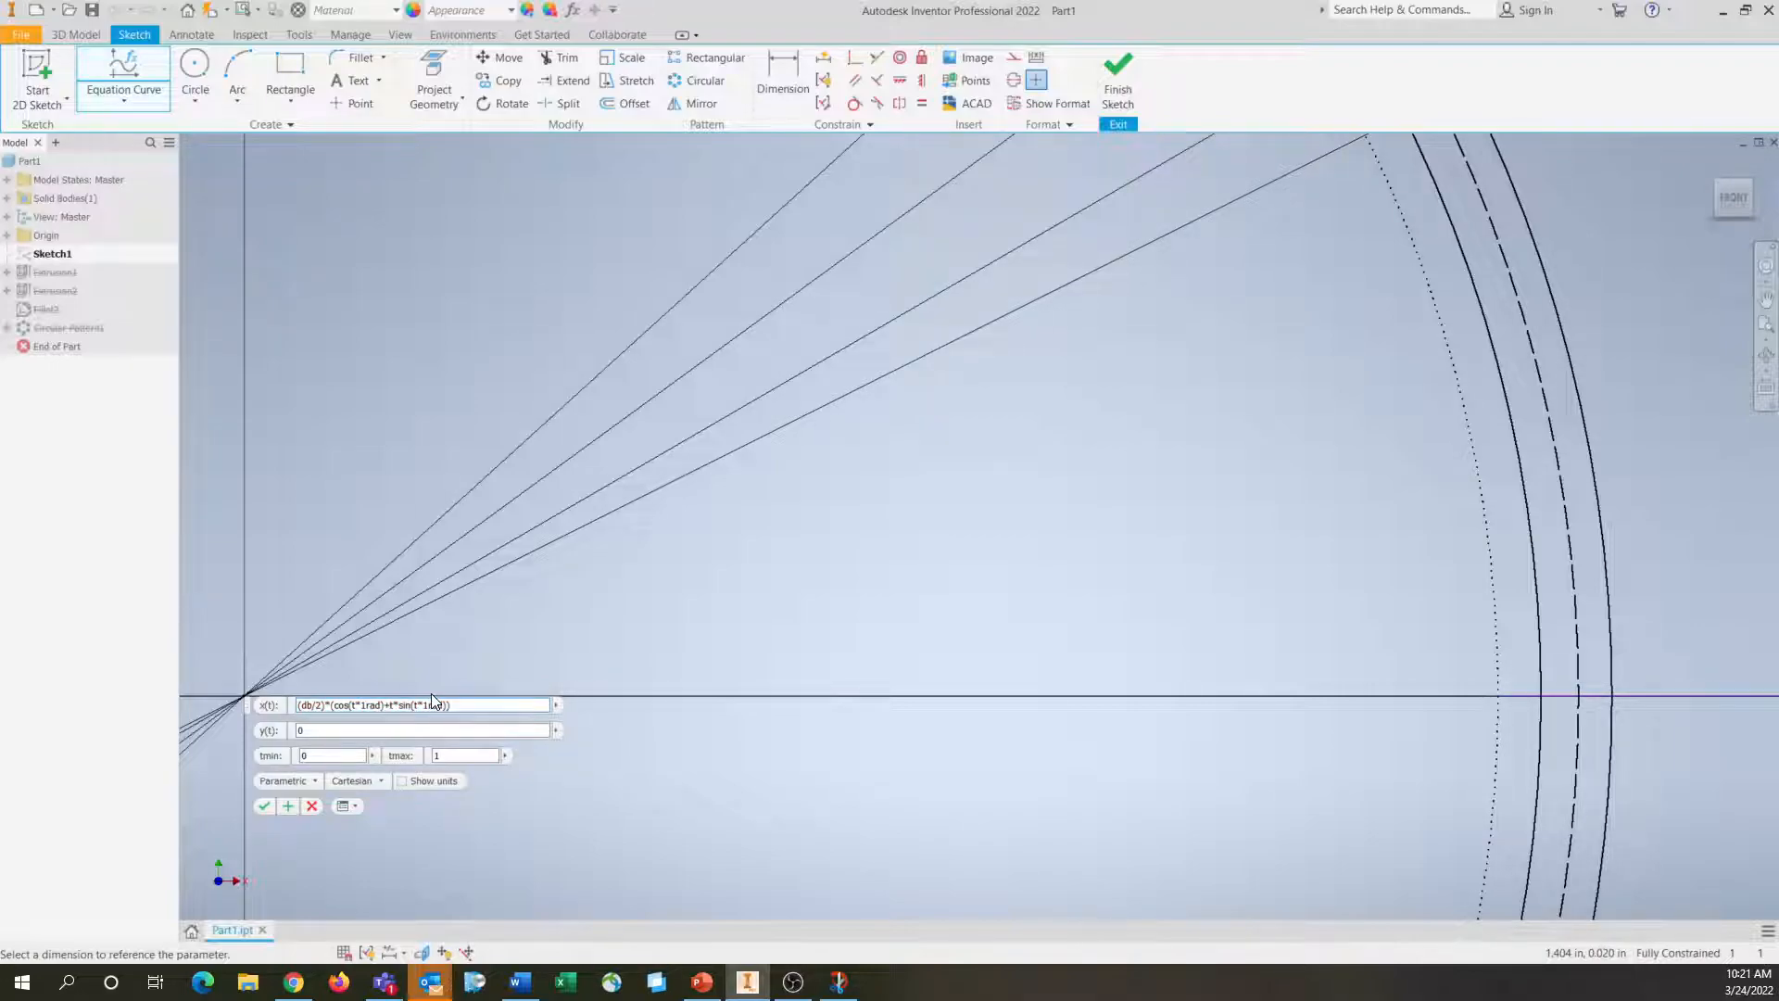
left_click(423, 784)
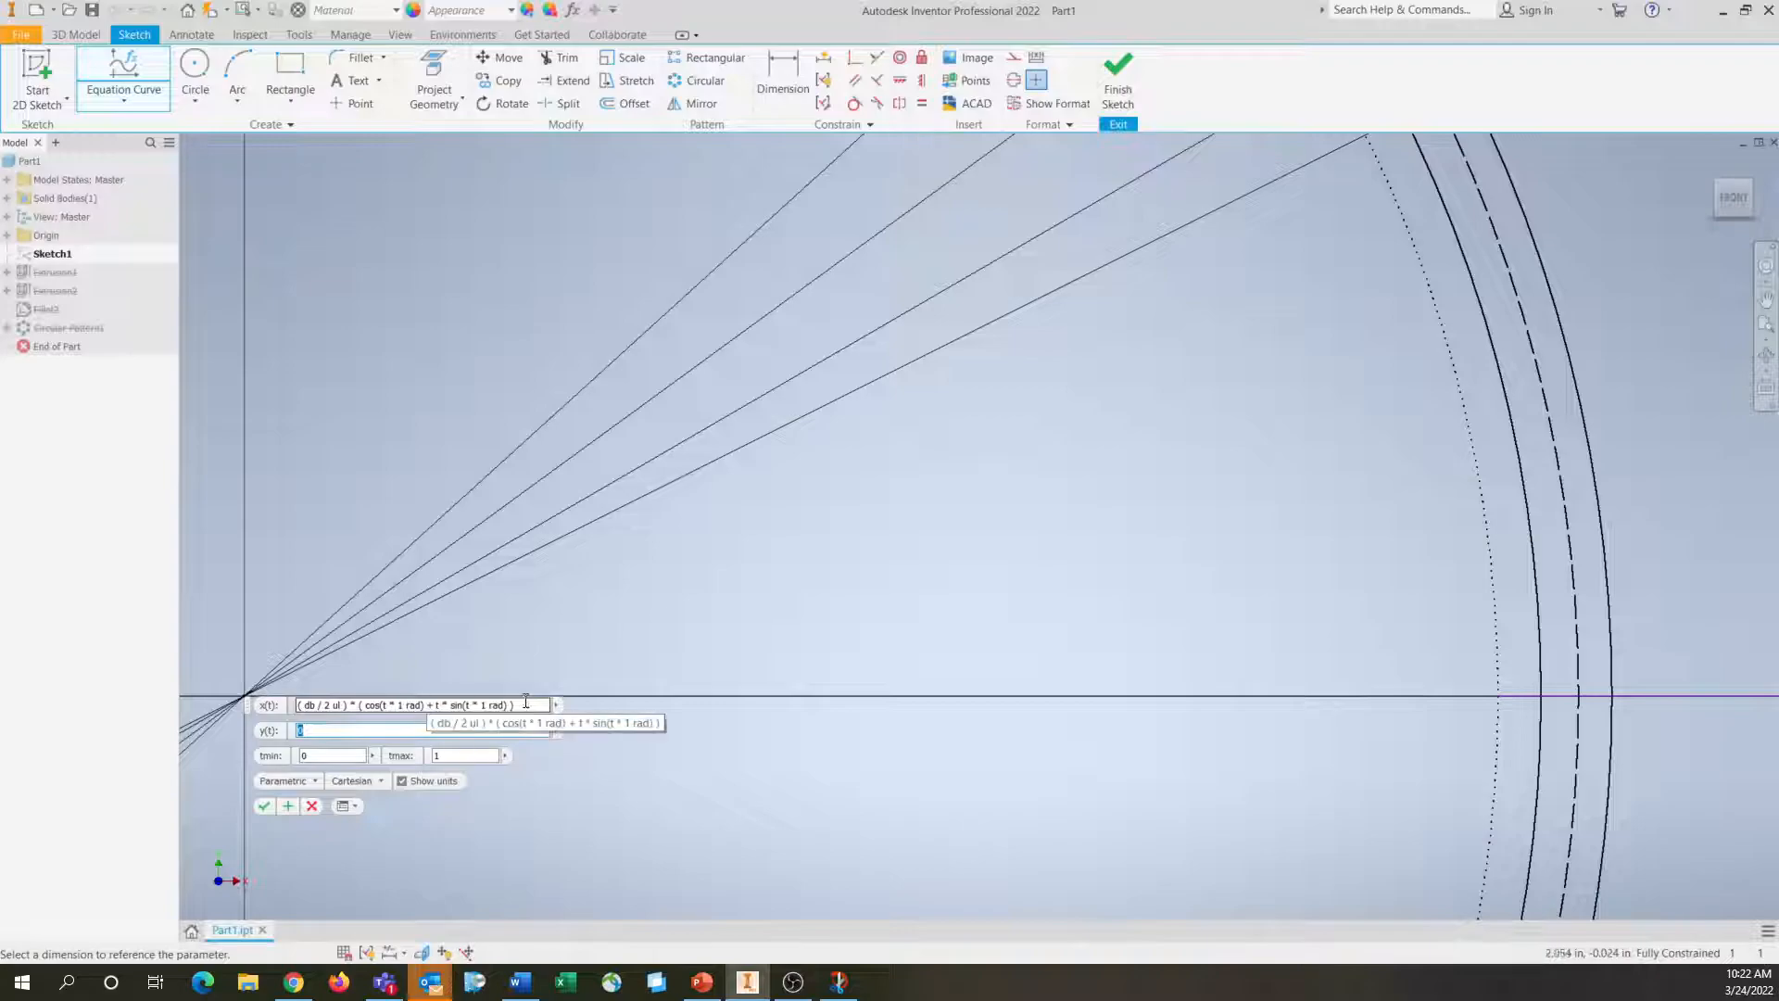
left_click(418, 780)
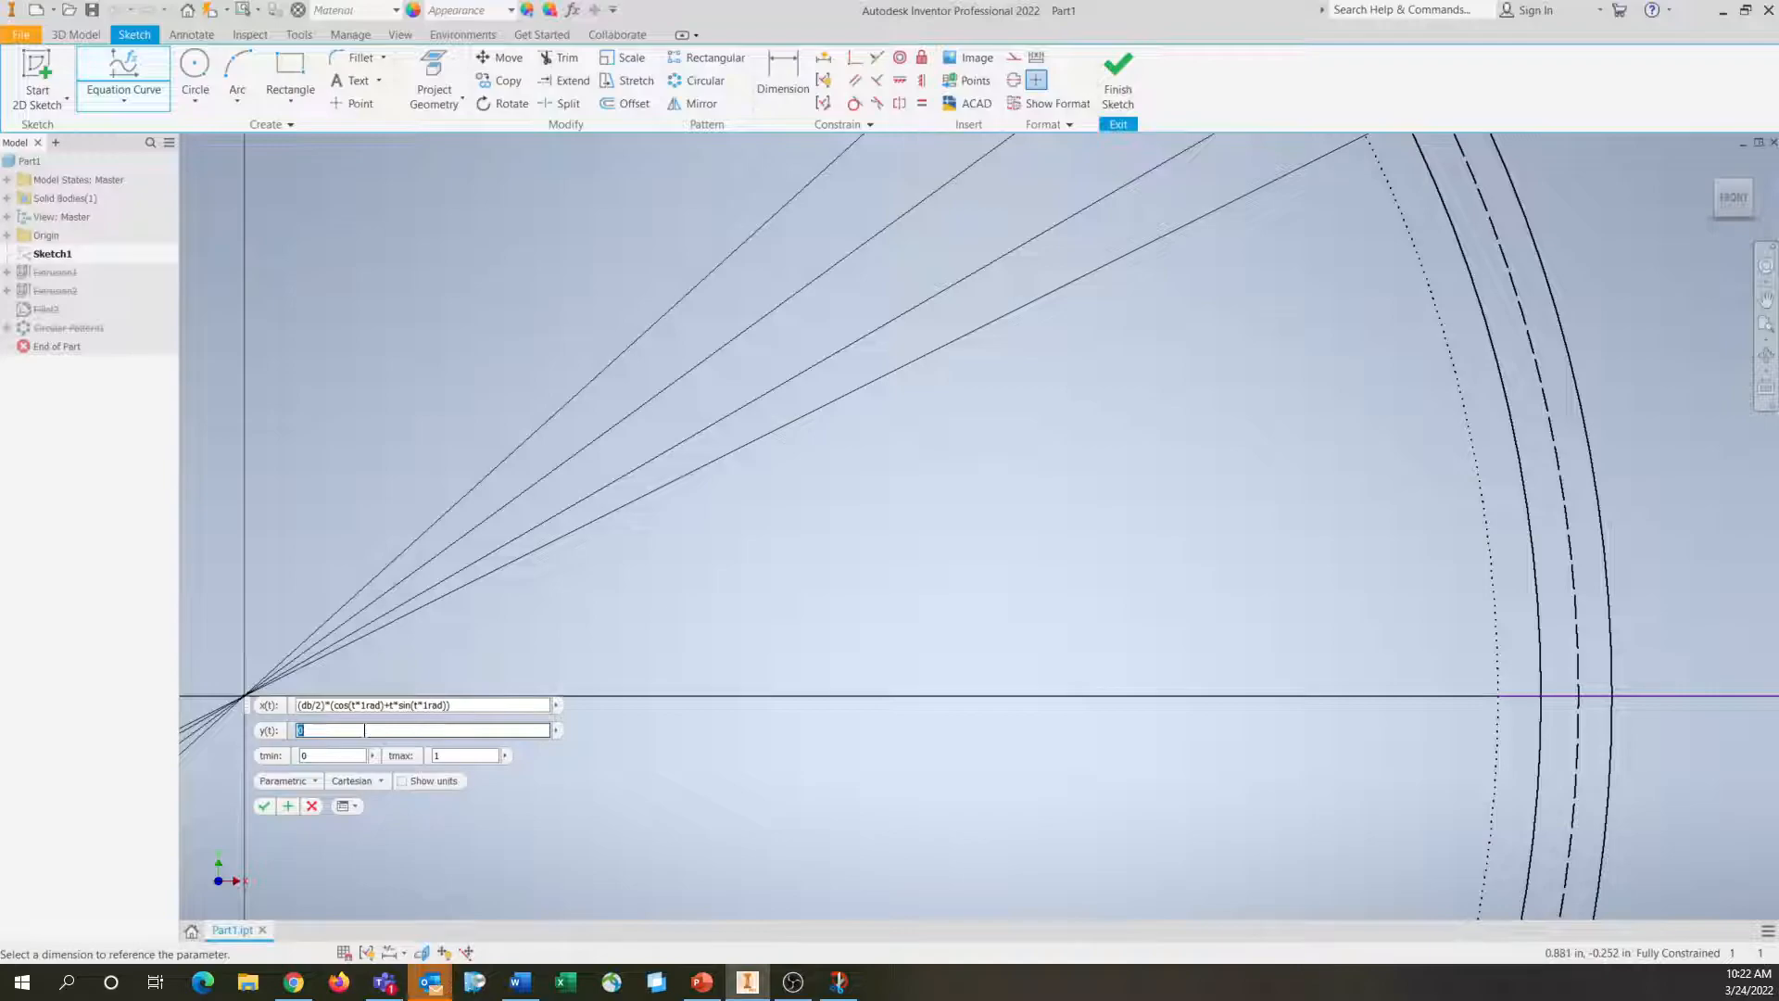
Copy the complete x(t) expression of the equation curve into y(t)
left_click_drag(474, 705, 300, 719)
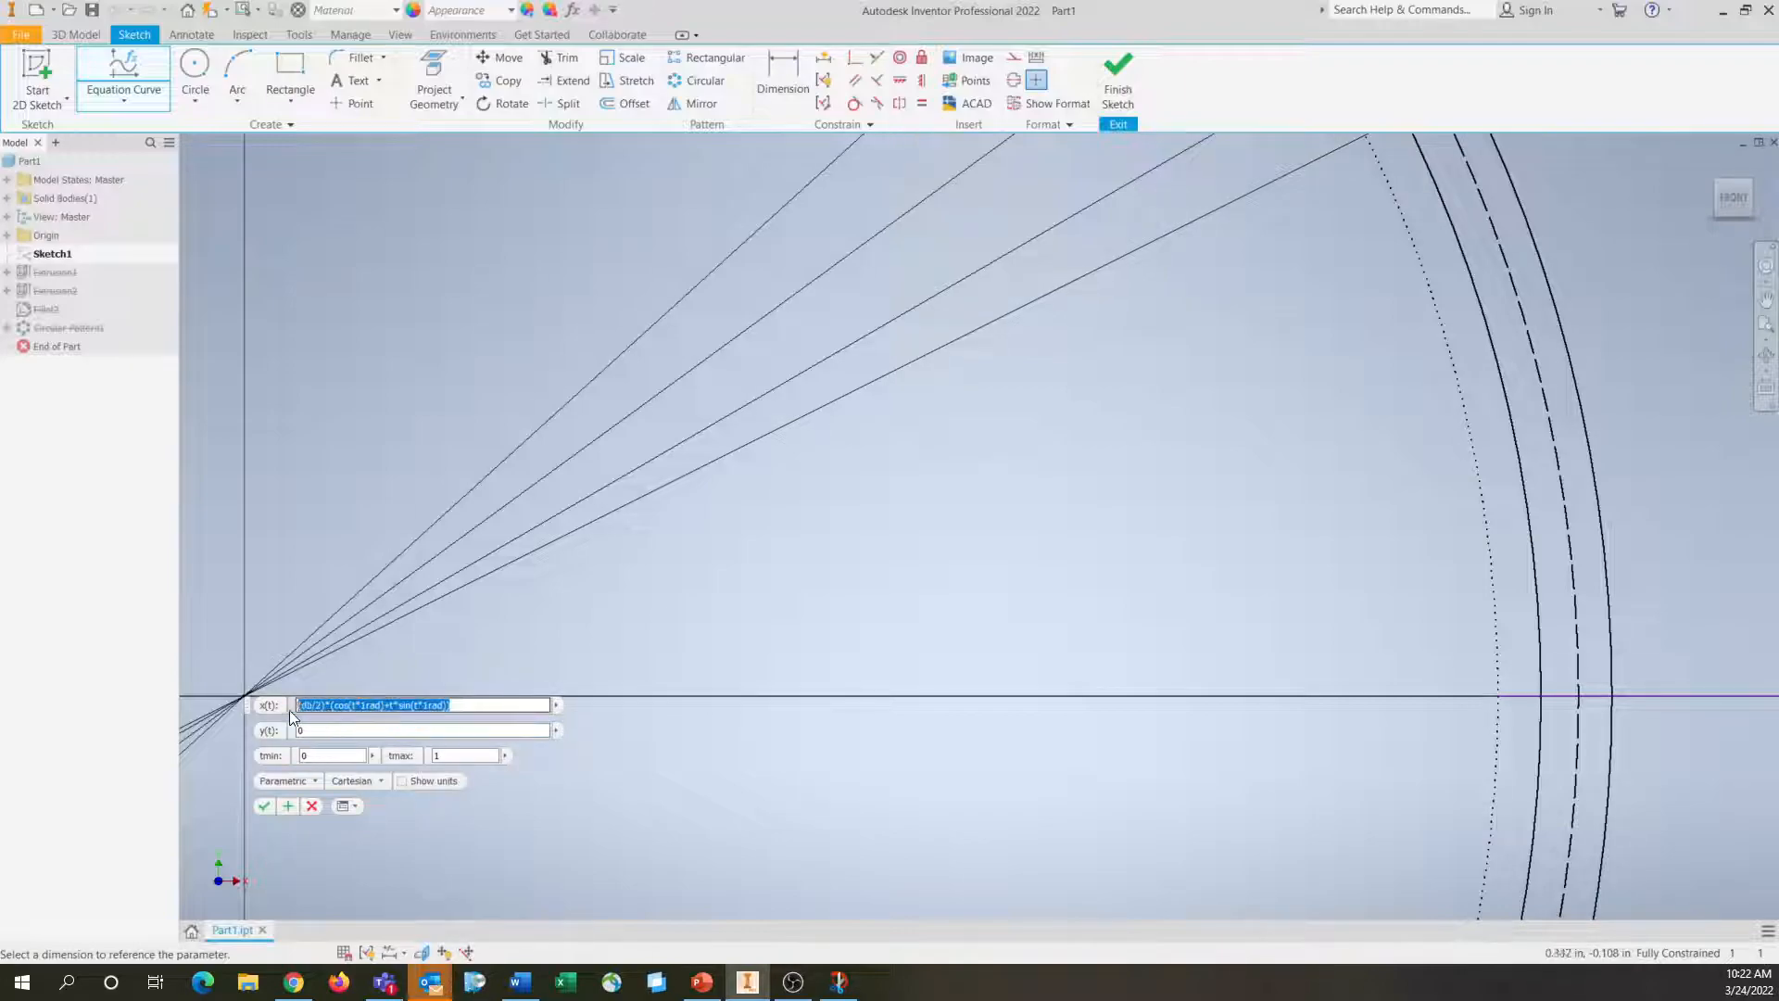
key("ctrl+c")
left_click(331, 734)
key("ctrl+v")
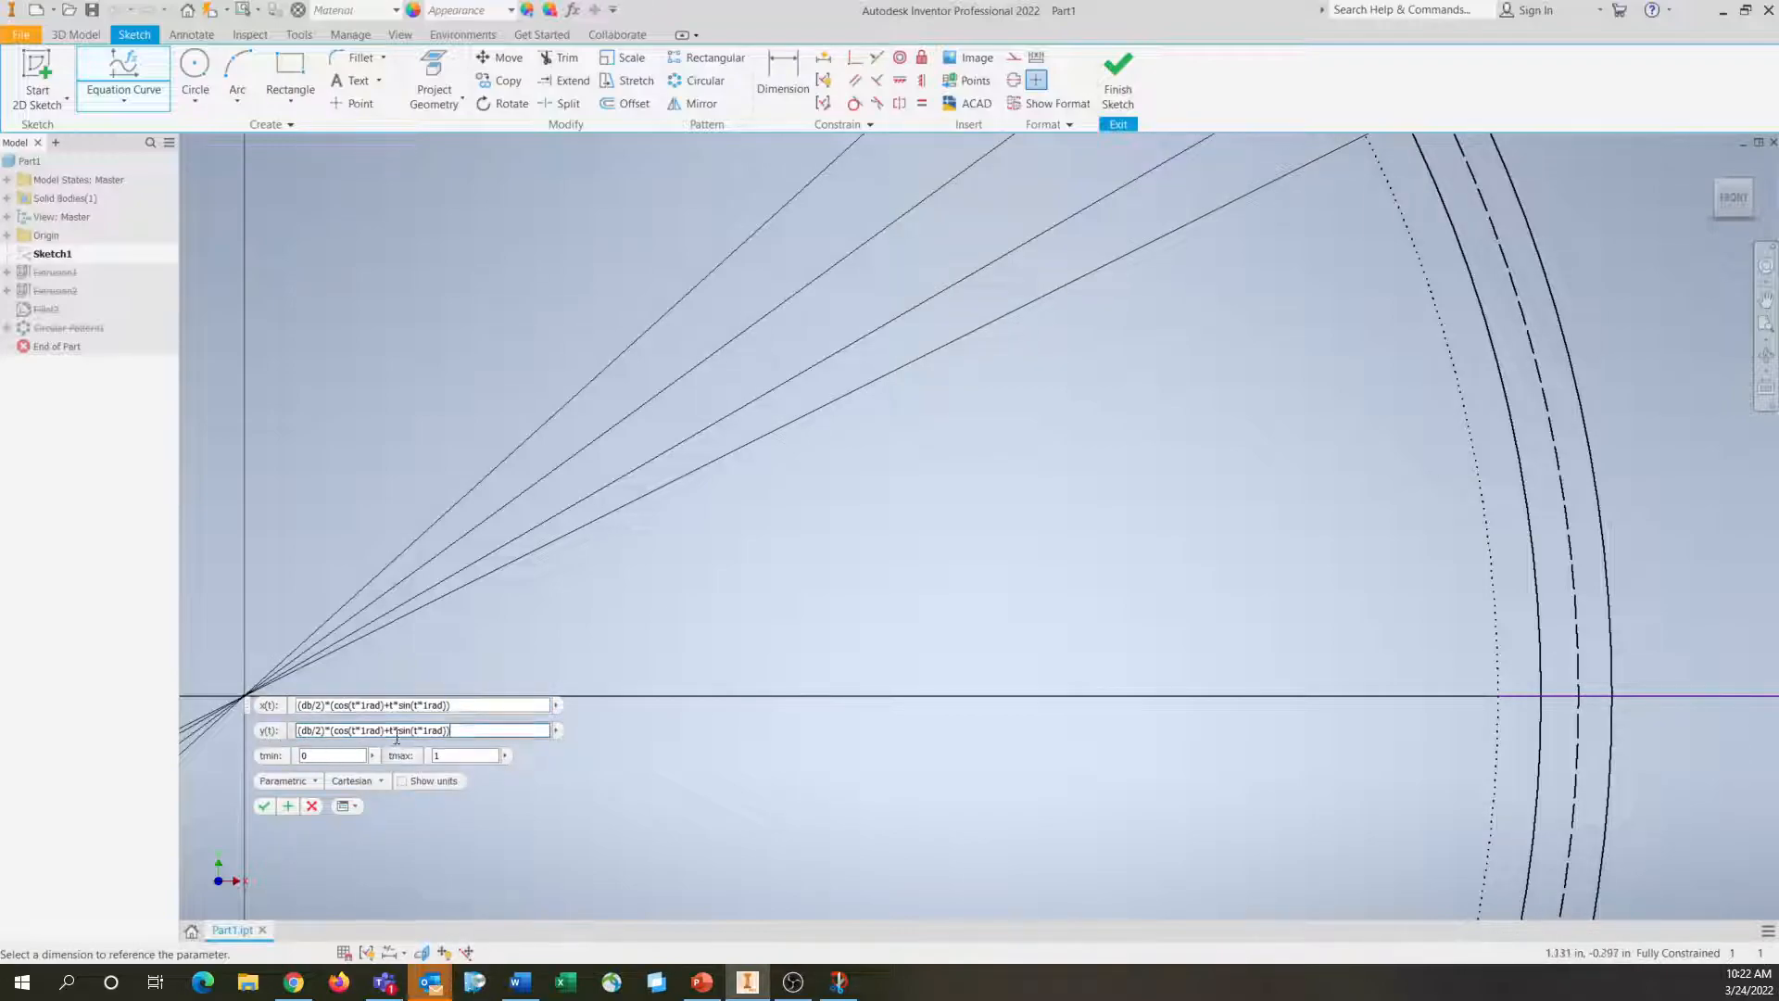
Change the curve's y(t) expression to (db/2)*(sin(t*1rad)-t*cos(t*1rad))
left_click(434, 781)
left_click(373, 731)
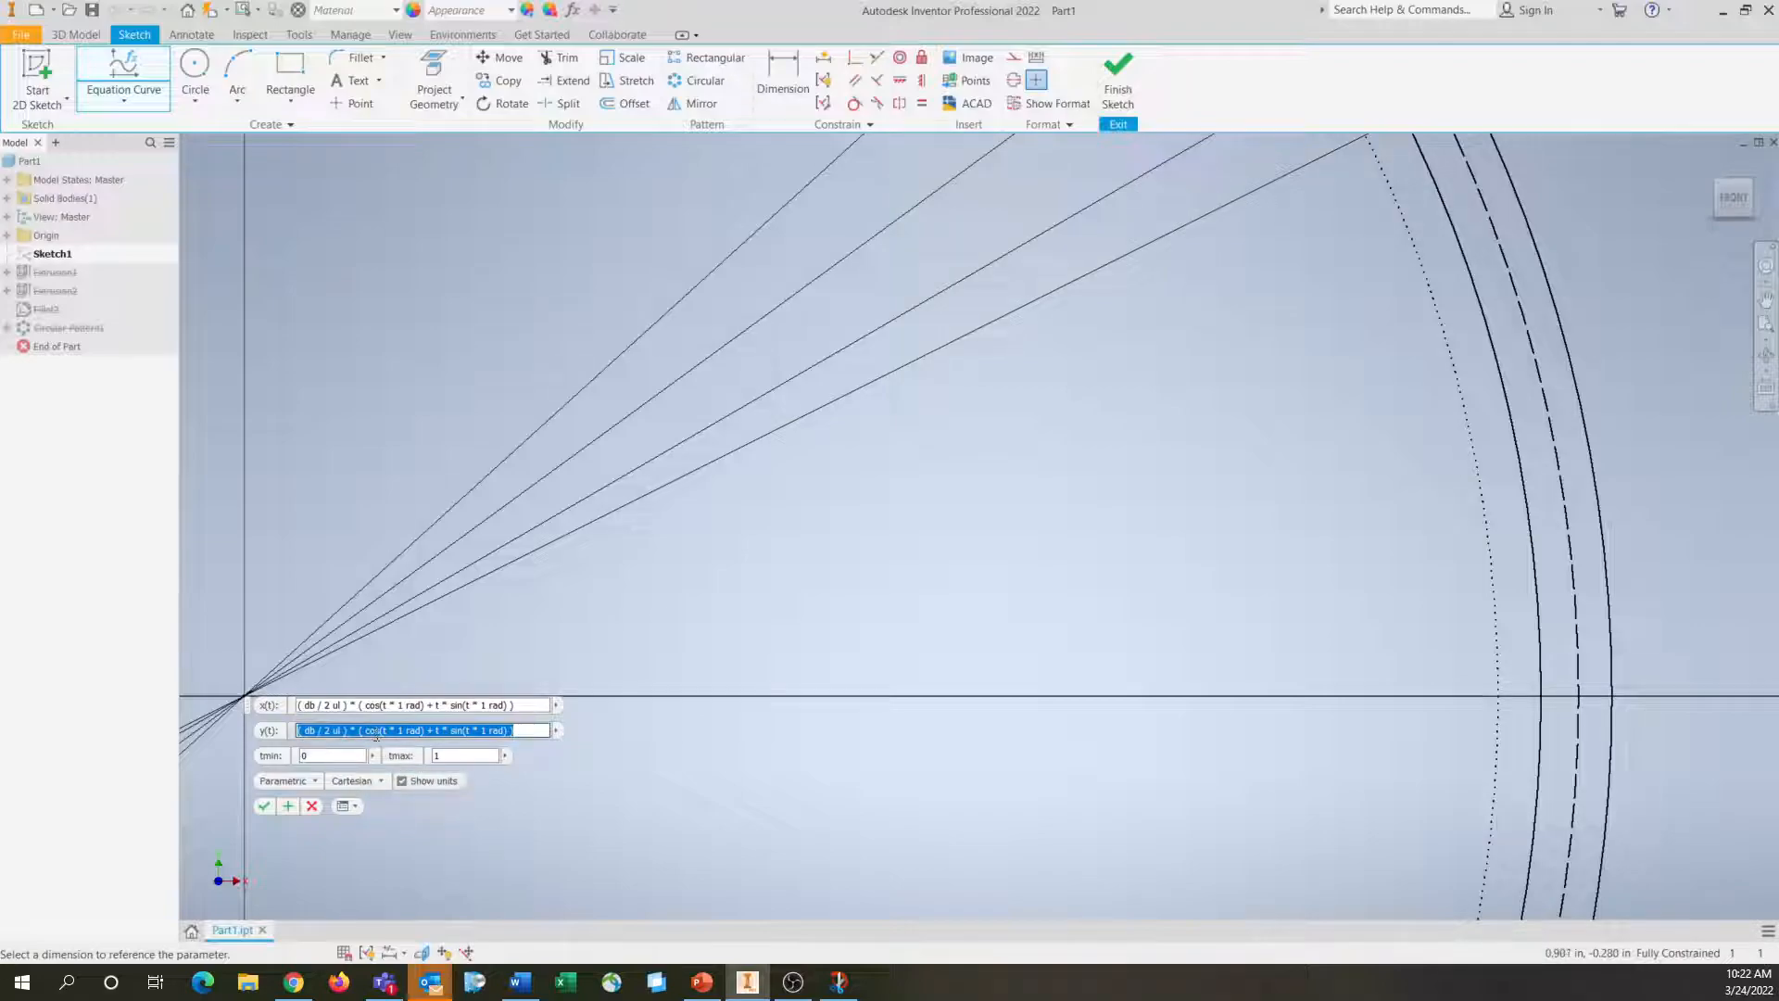
left_click(378, 732)
double_click(378, 732)
type("sin")
left_click(437, 782)
left_click(432, 731)
key("BackSpace")
type("-")
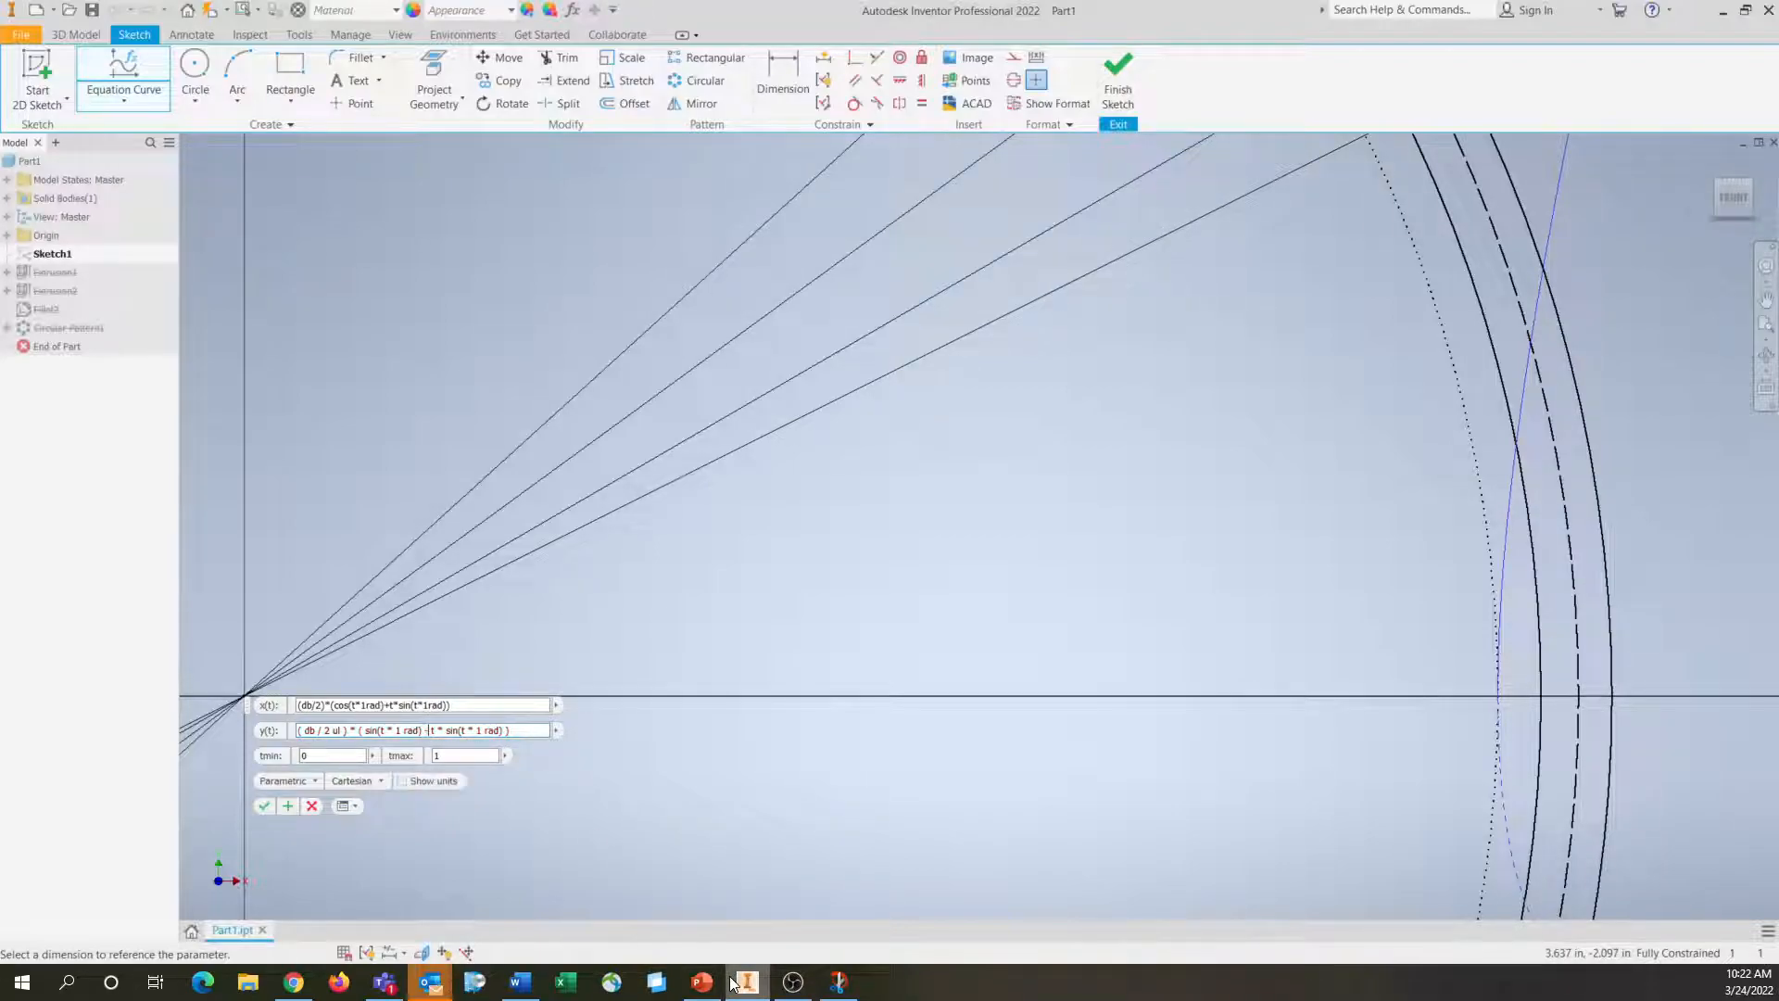
double_click(452, 731)
type("cos")
Try an equation curve range with tmax set to 0.6 and inspect the previewed involute across the gear circles
left_click(480, 757)
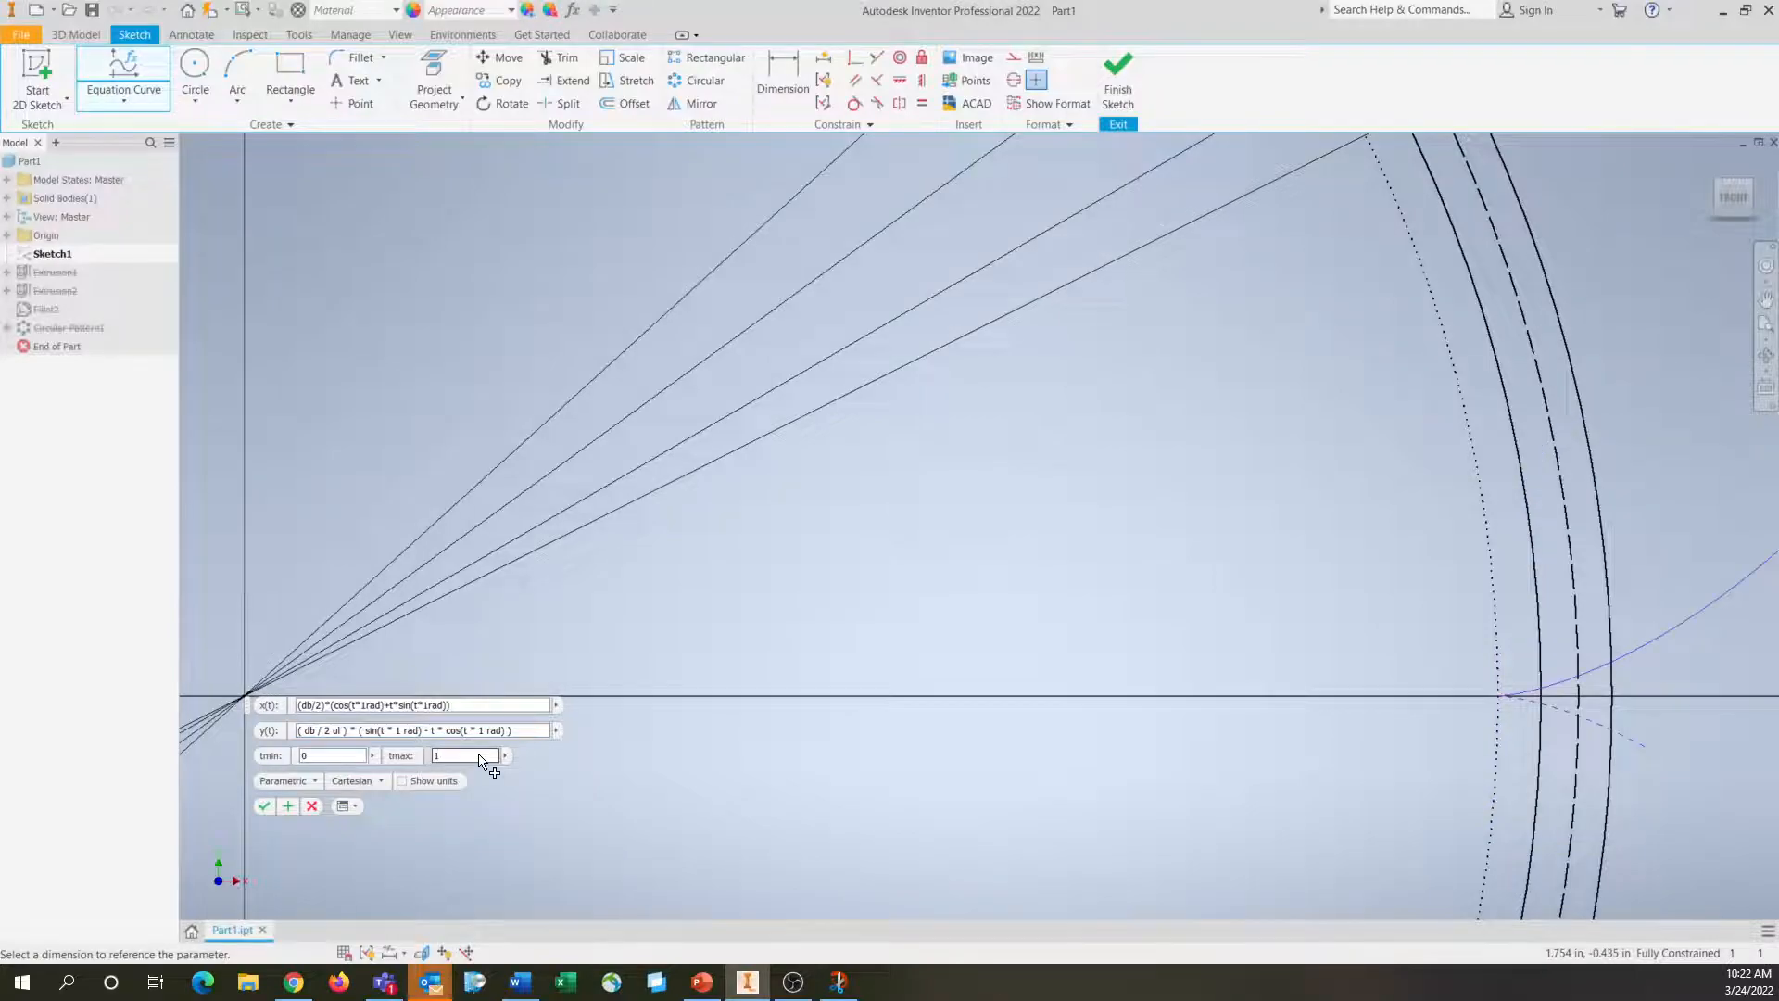
key("BackSpace")
type("0.6")
scroll(1436, 602, "down", 3)
middle_click_drag(1436, 603, 1057, 544)
scroll(1058, 564, "up", 3)
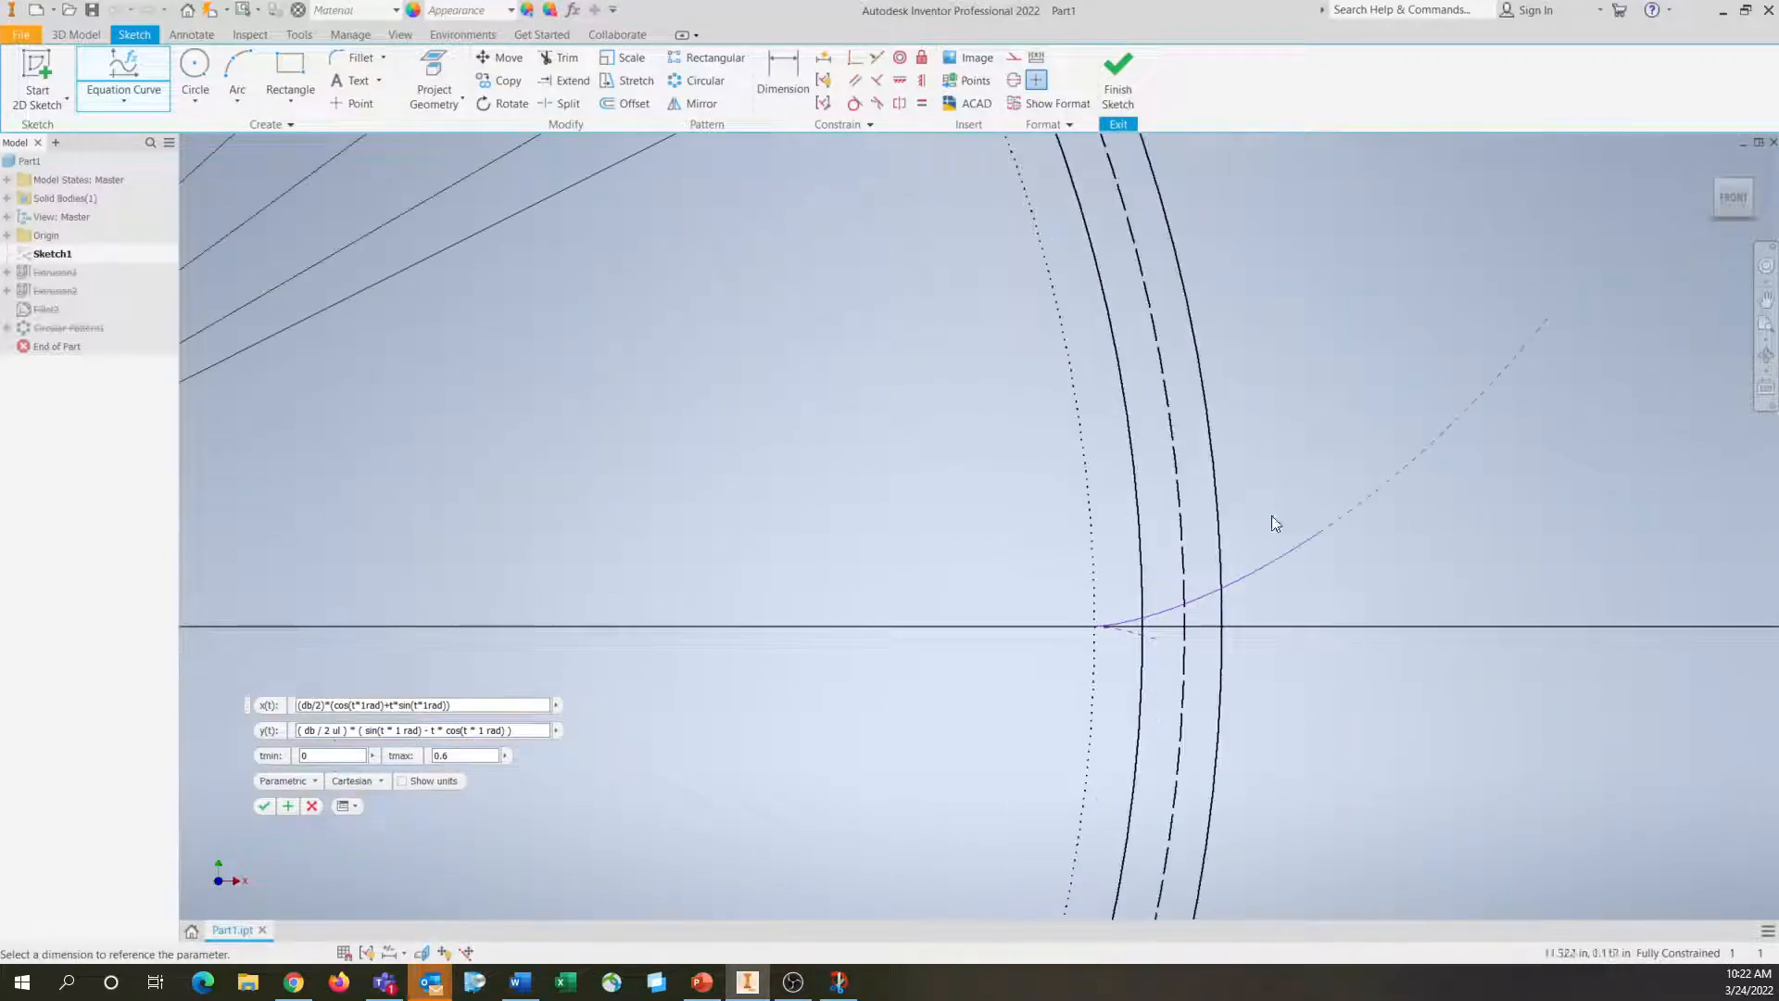
Set the curve's tmax to 0.5 and create the involute equation curve
left_click_drag(467, 755, 398, 752)
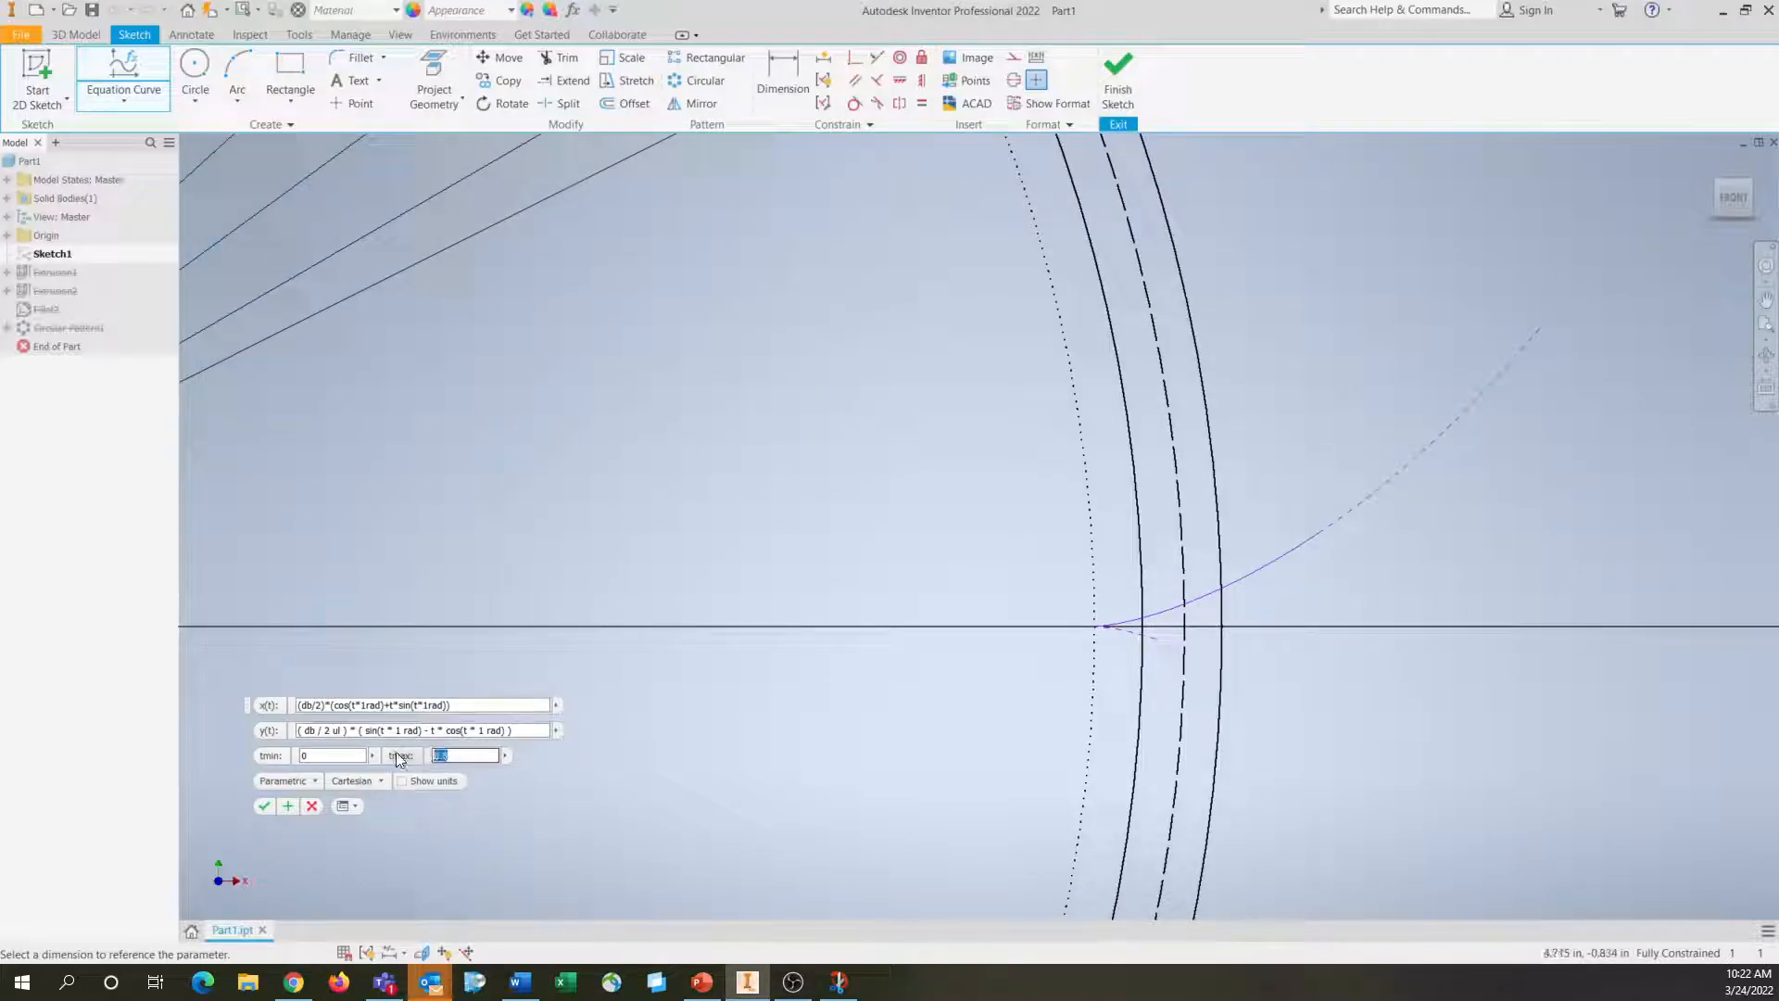
type("0.5")
key("Tab")
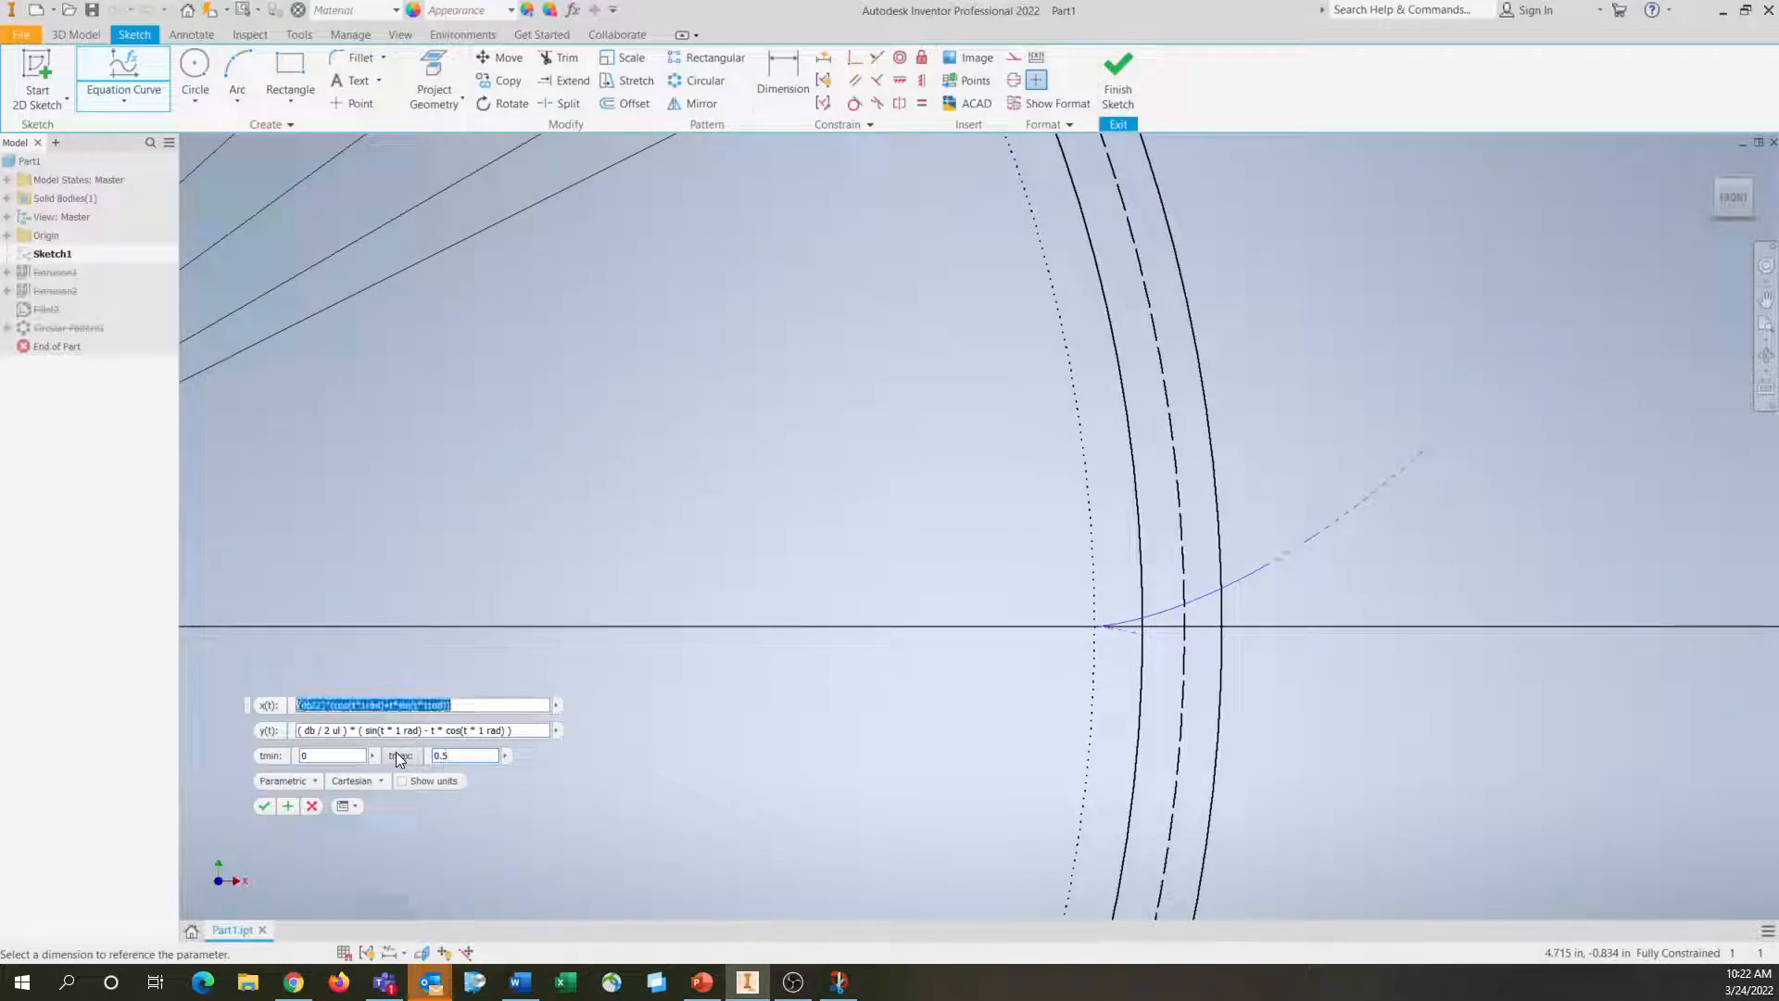
left_click(264, 807)
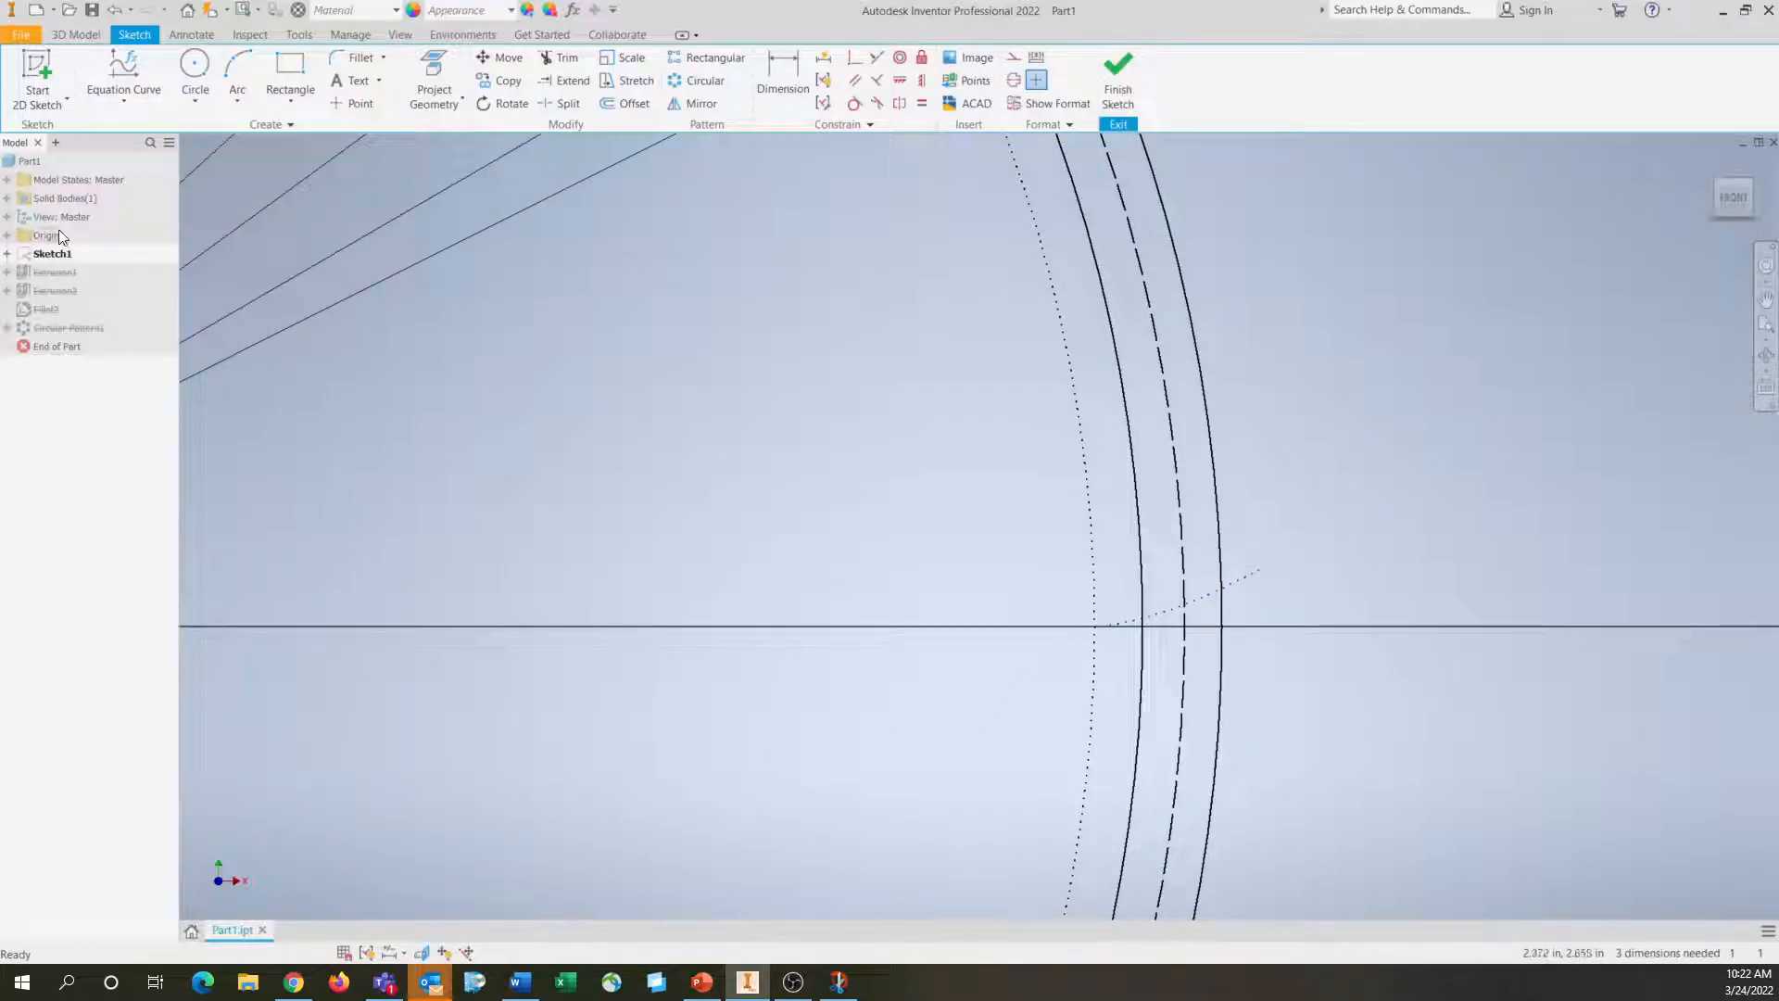
Change the line type of the new involute curve from Dotted to Default
left_click(1173, 608)
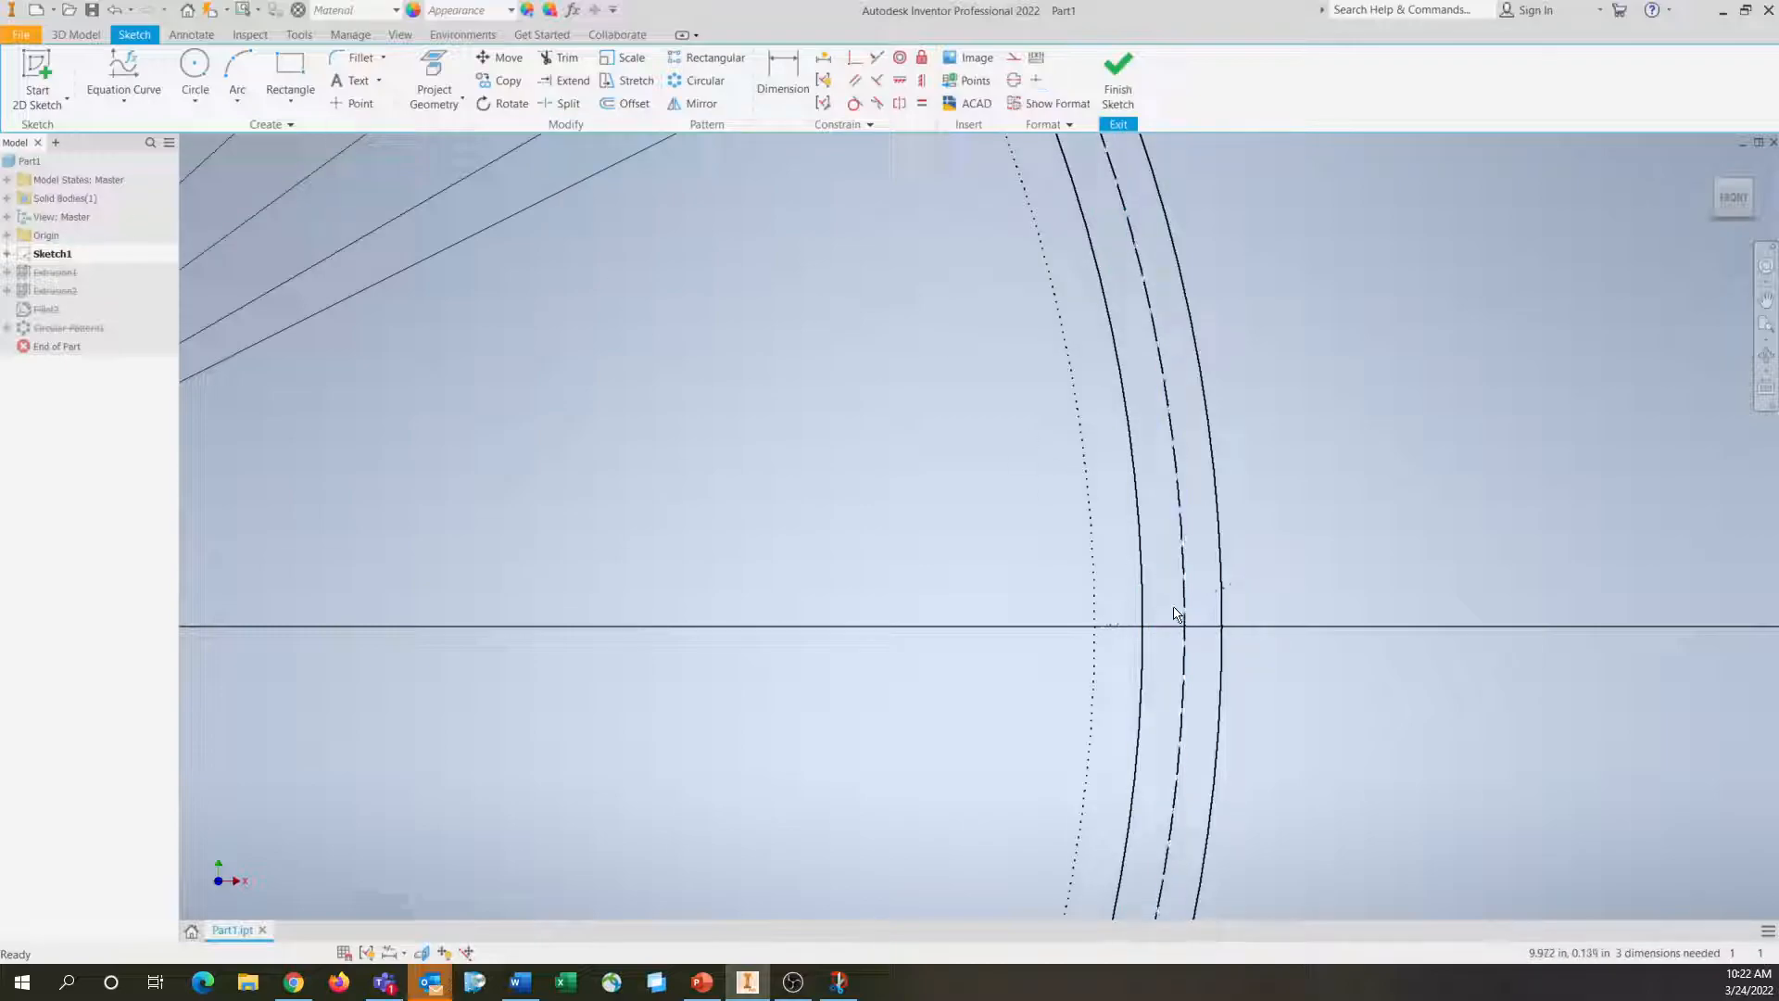
left_click(1047, 124)
left_click(1073, 146)
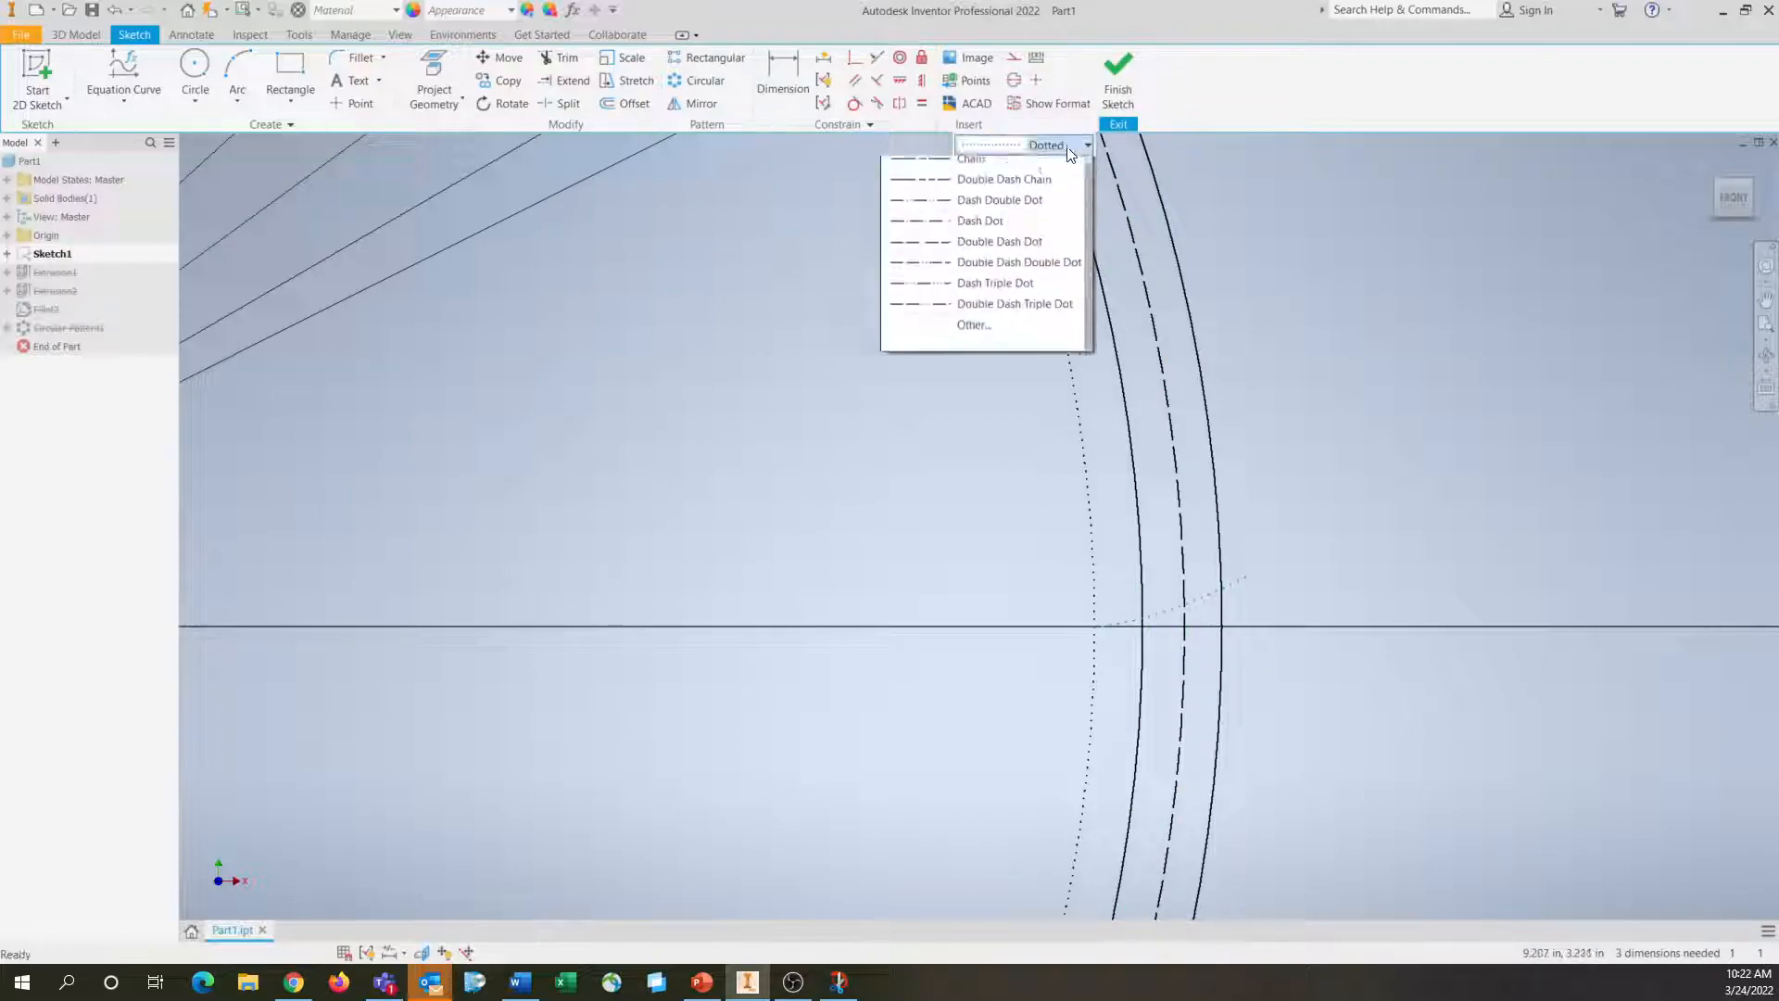
scroll(1025, 306, "up", 3)
left_click(998, 175)
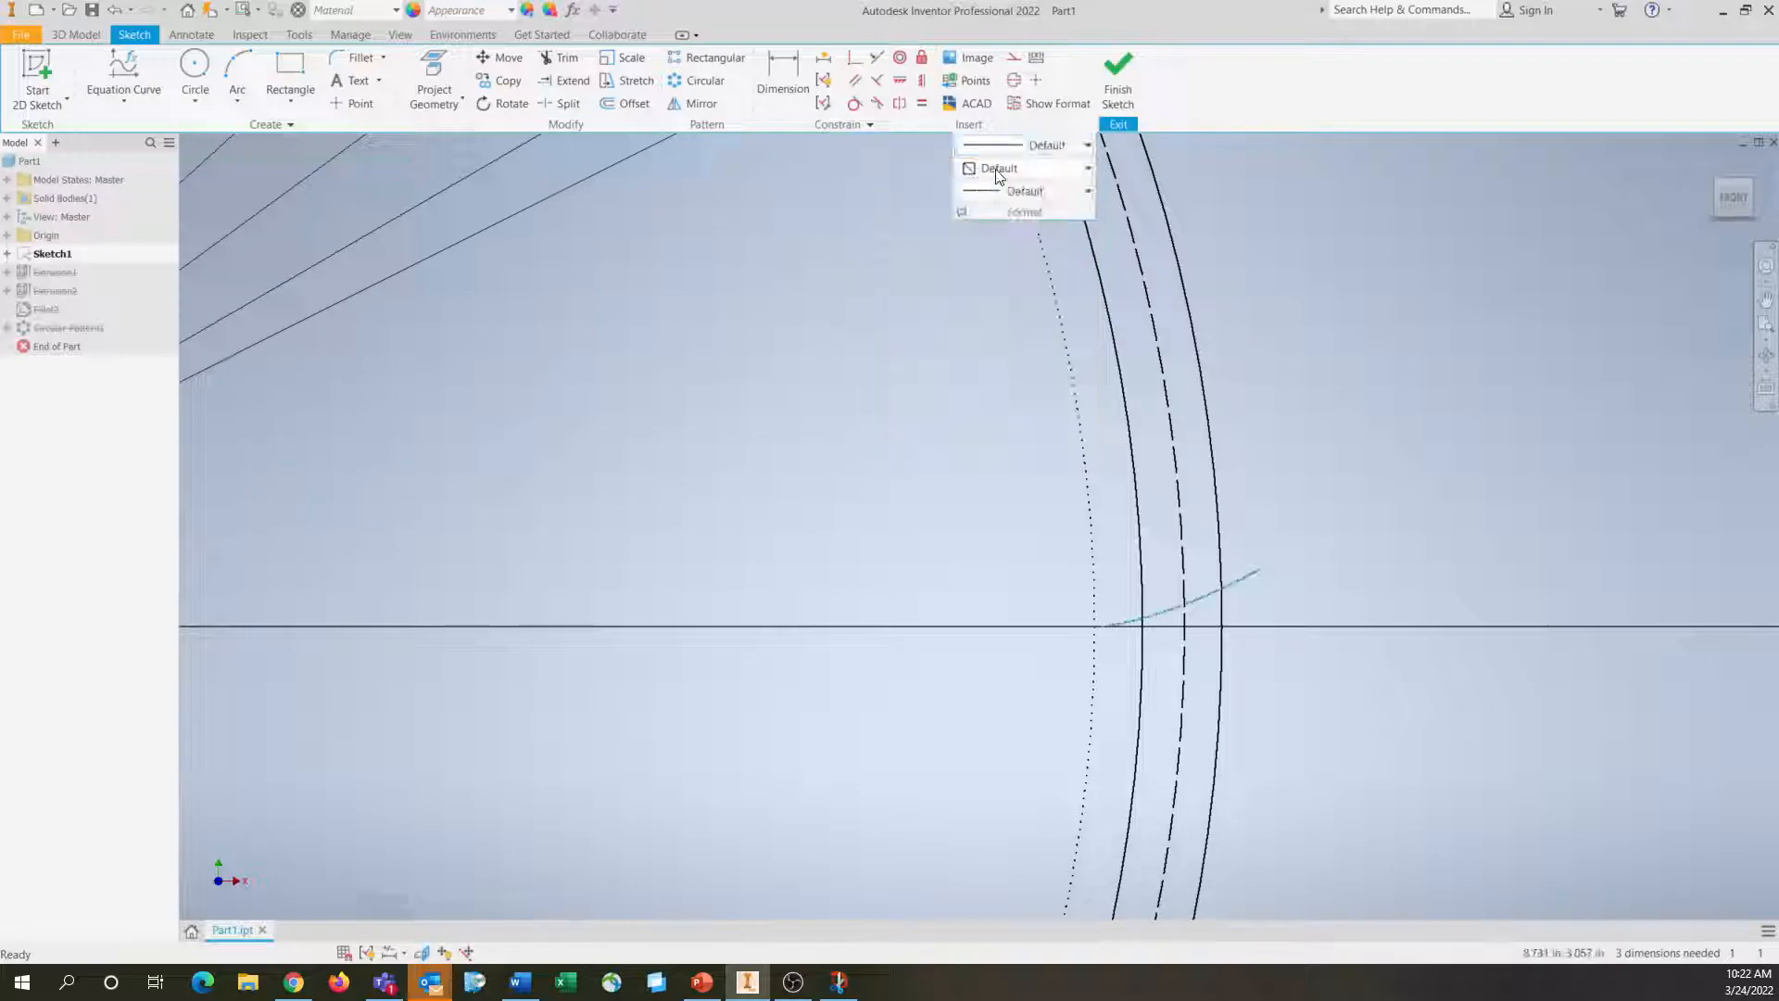
left_click(979, 479)
Reopen the definition of the involute equation curve listed under Sketch1 to review its expressions, and close it without changing anything
left_click(1209, 598)
left_click(8, 254)
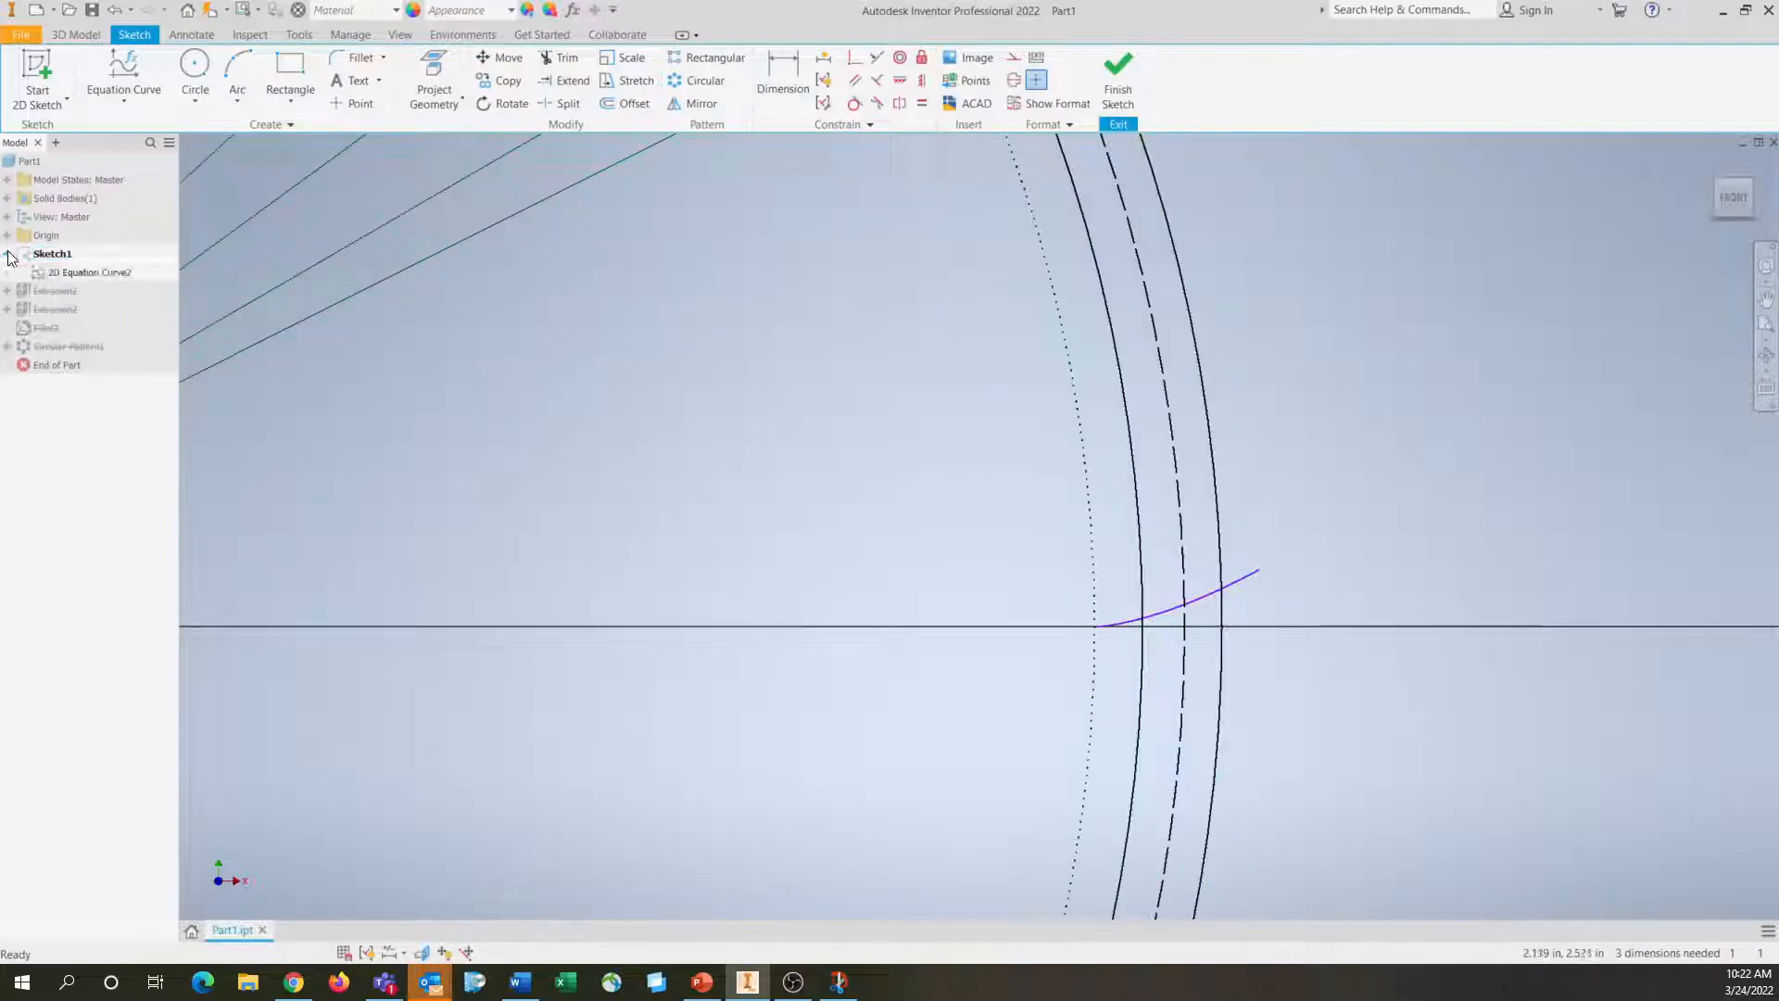
left_click(104, 98)
left_click(104, 97)
double_click(91, 272)
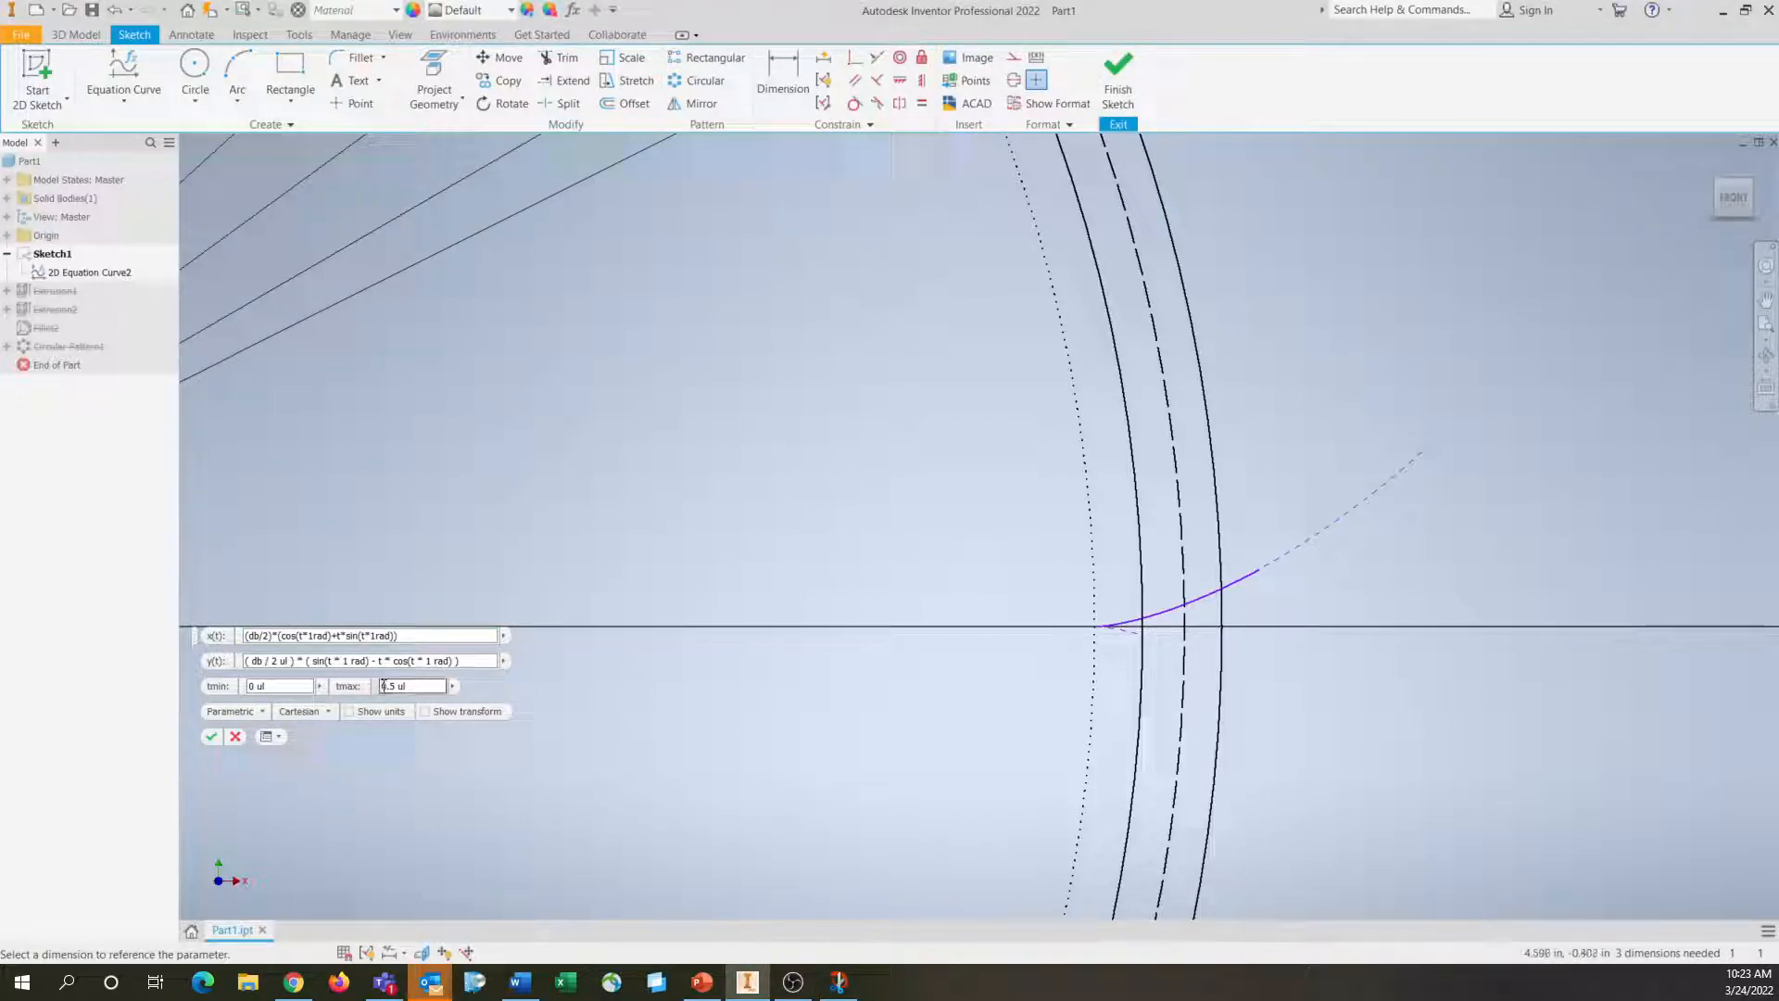
left_click(211, 737)
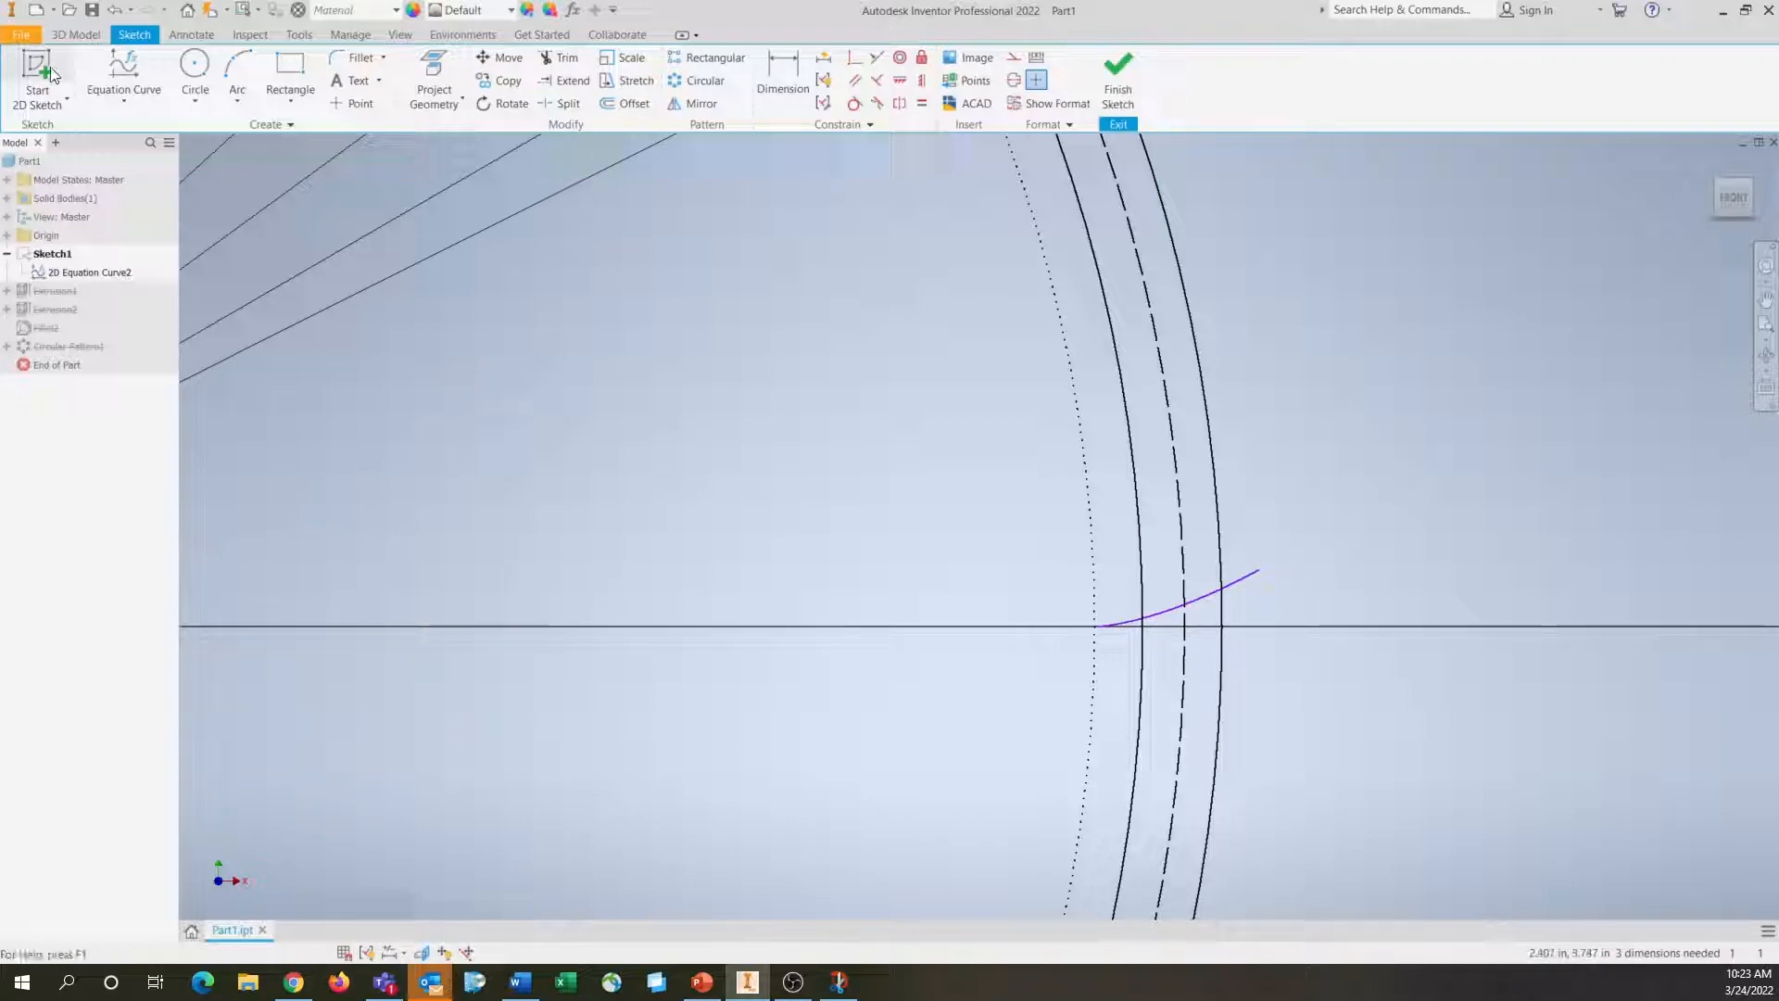
Draw a line from the gear centre to the intersection of the involute curve with the dashed pitch circle
left_click(127, 102)
left_click(123, 128)
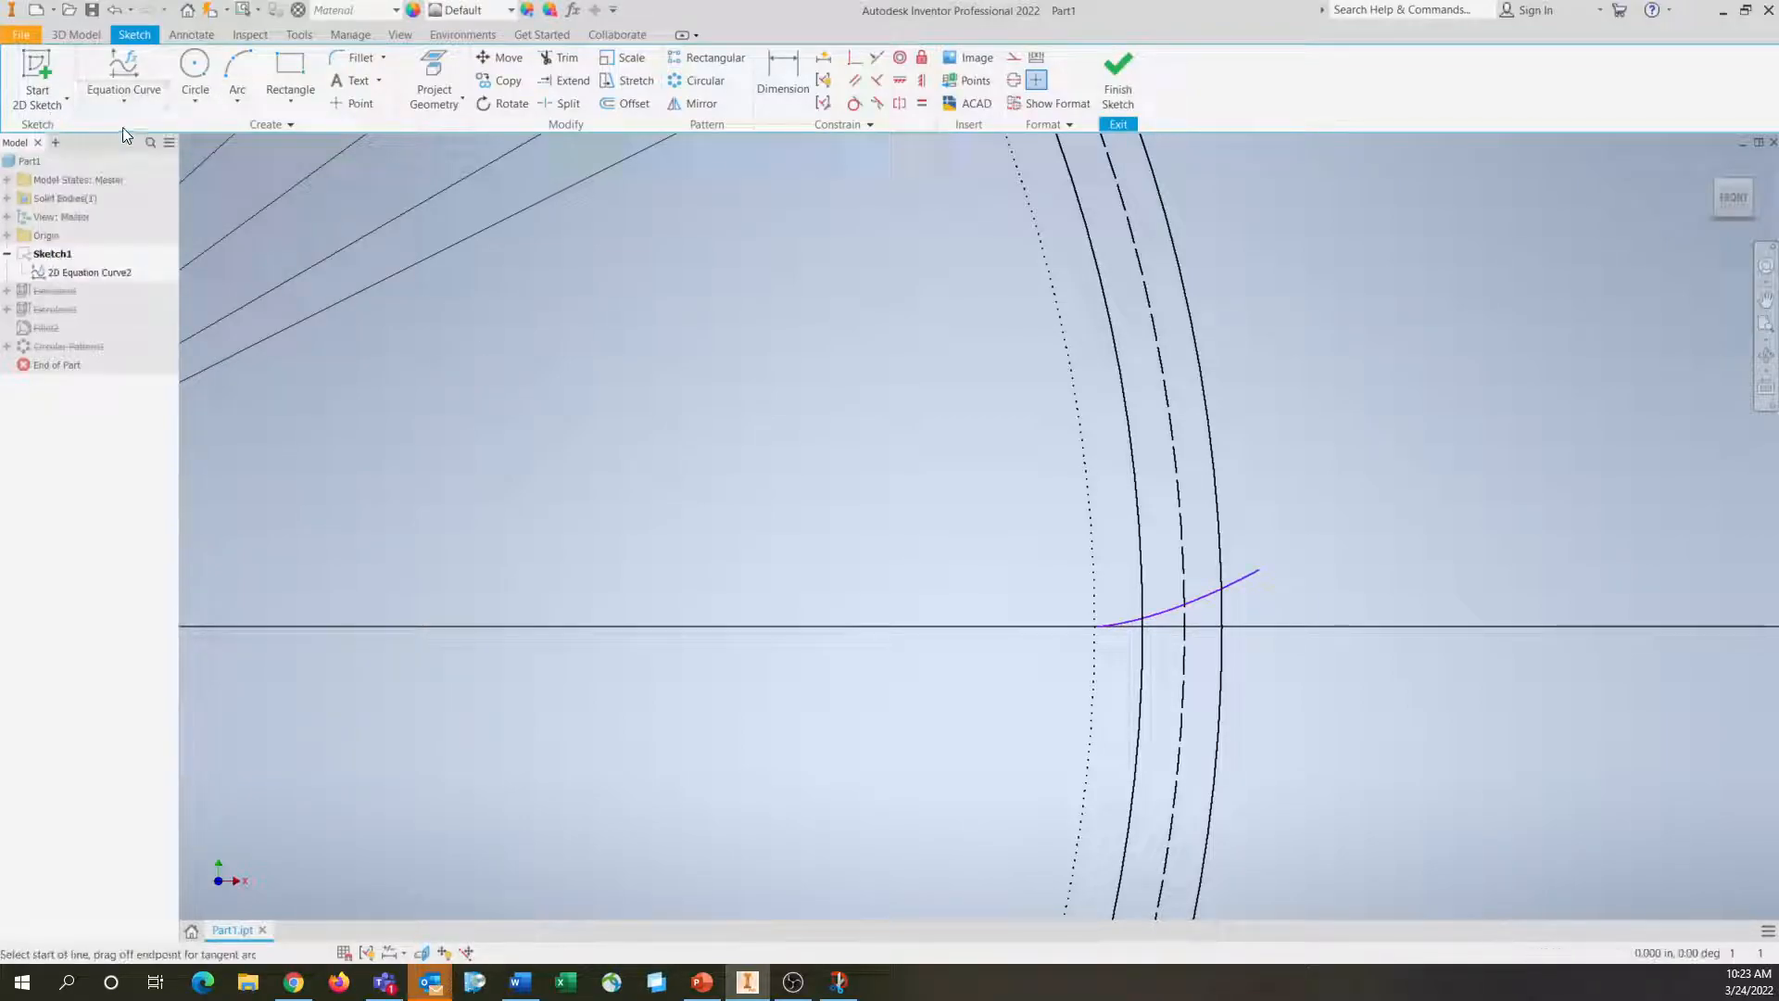
middle_click_drag(878, 687, 1140, 651)
scroll(1124, 651, "down", 3)
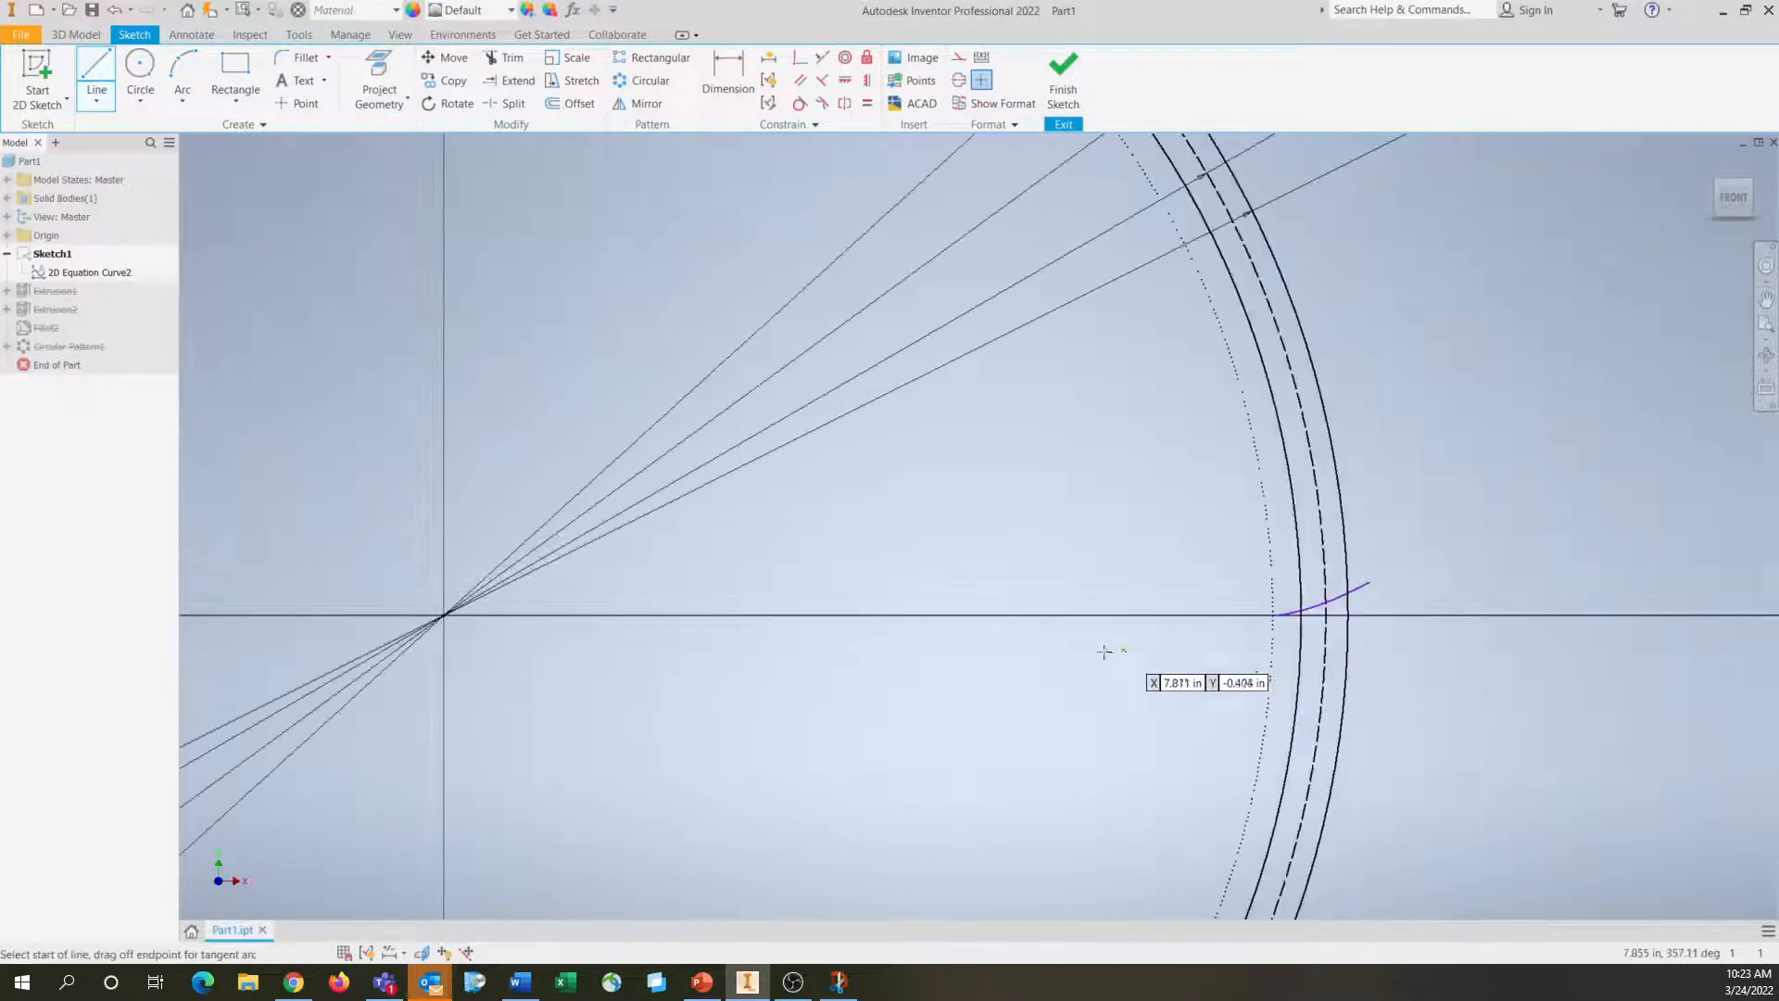
left_click(444, 614)
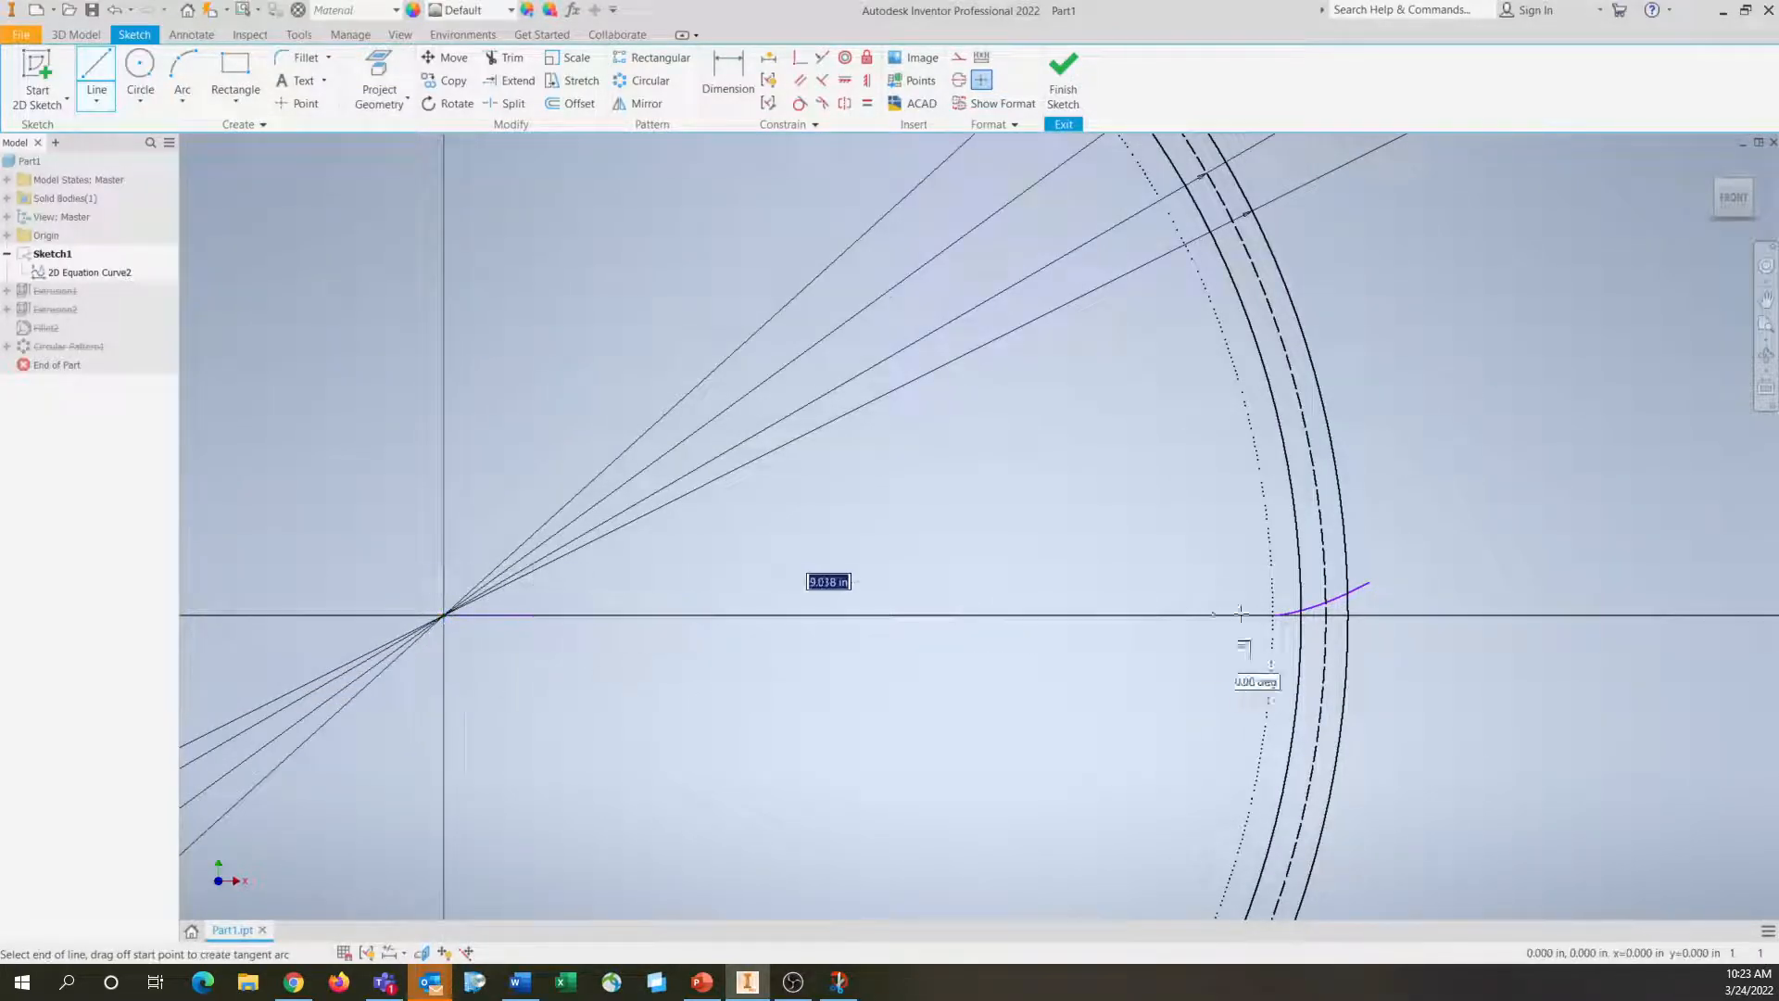
double_click(1327, 602)
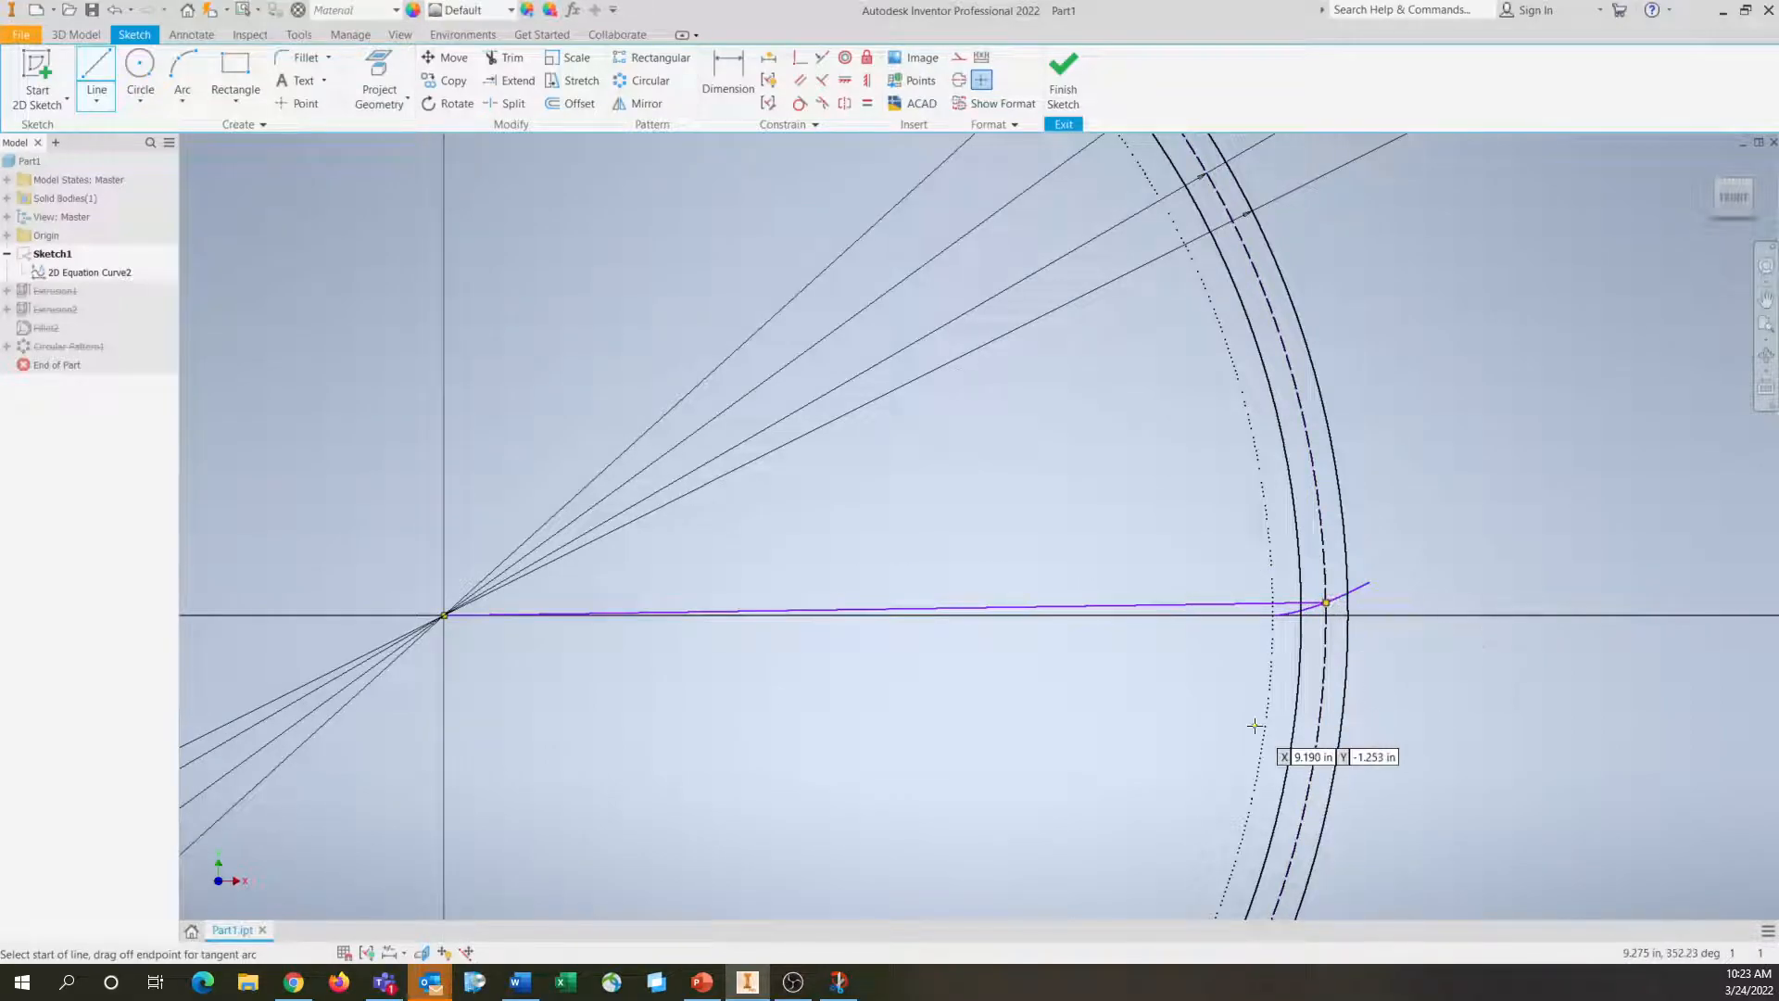
Draw a second line from the gear centre to the dashed pitch circle, about 2.6° above the first line
left_click(444, 615)
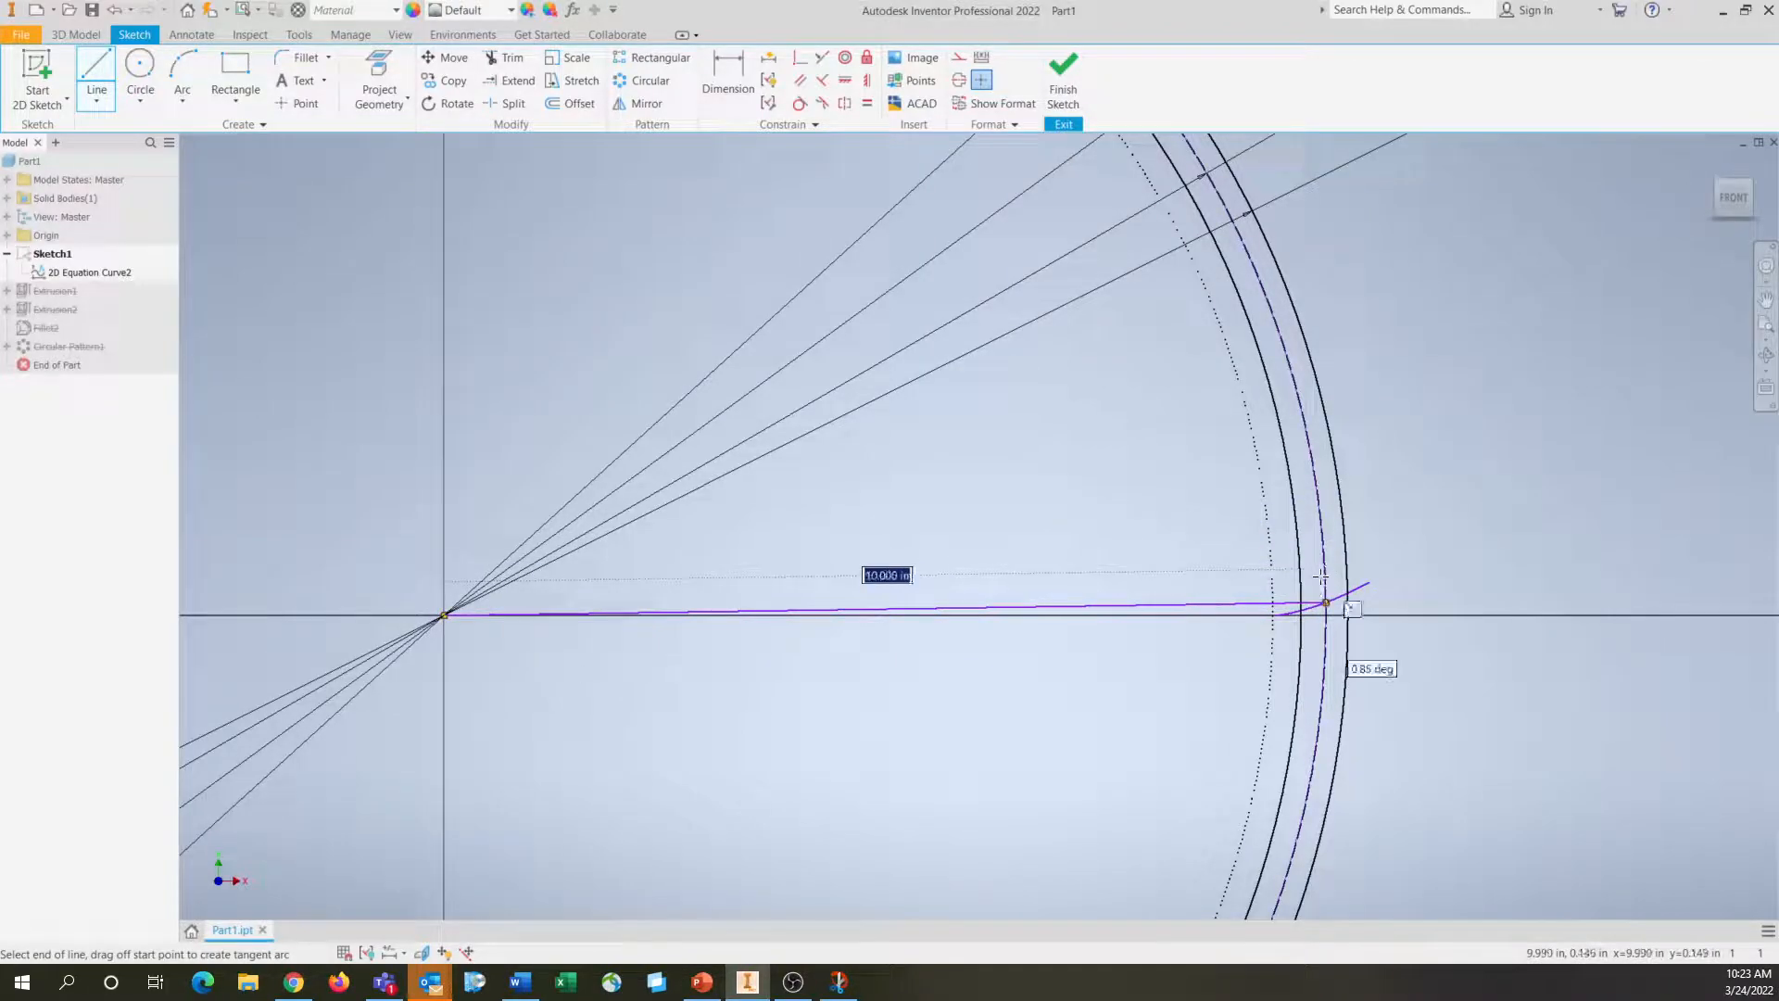
scroll(1327, 572, "up", 2)
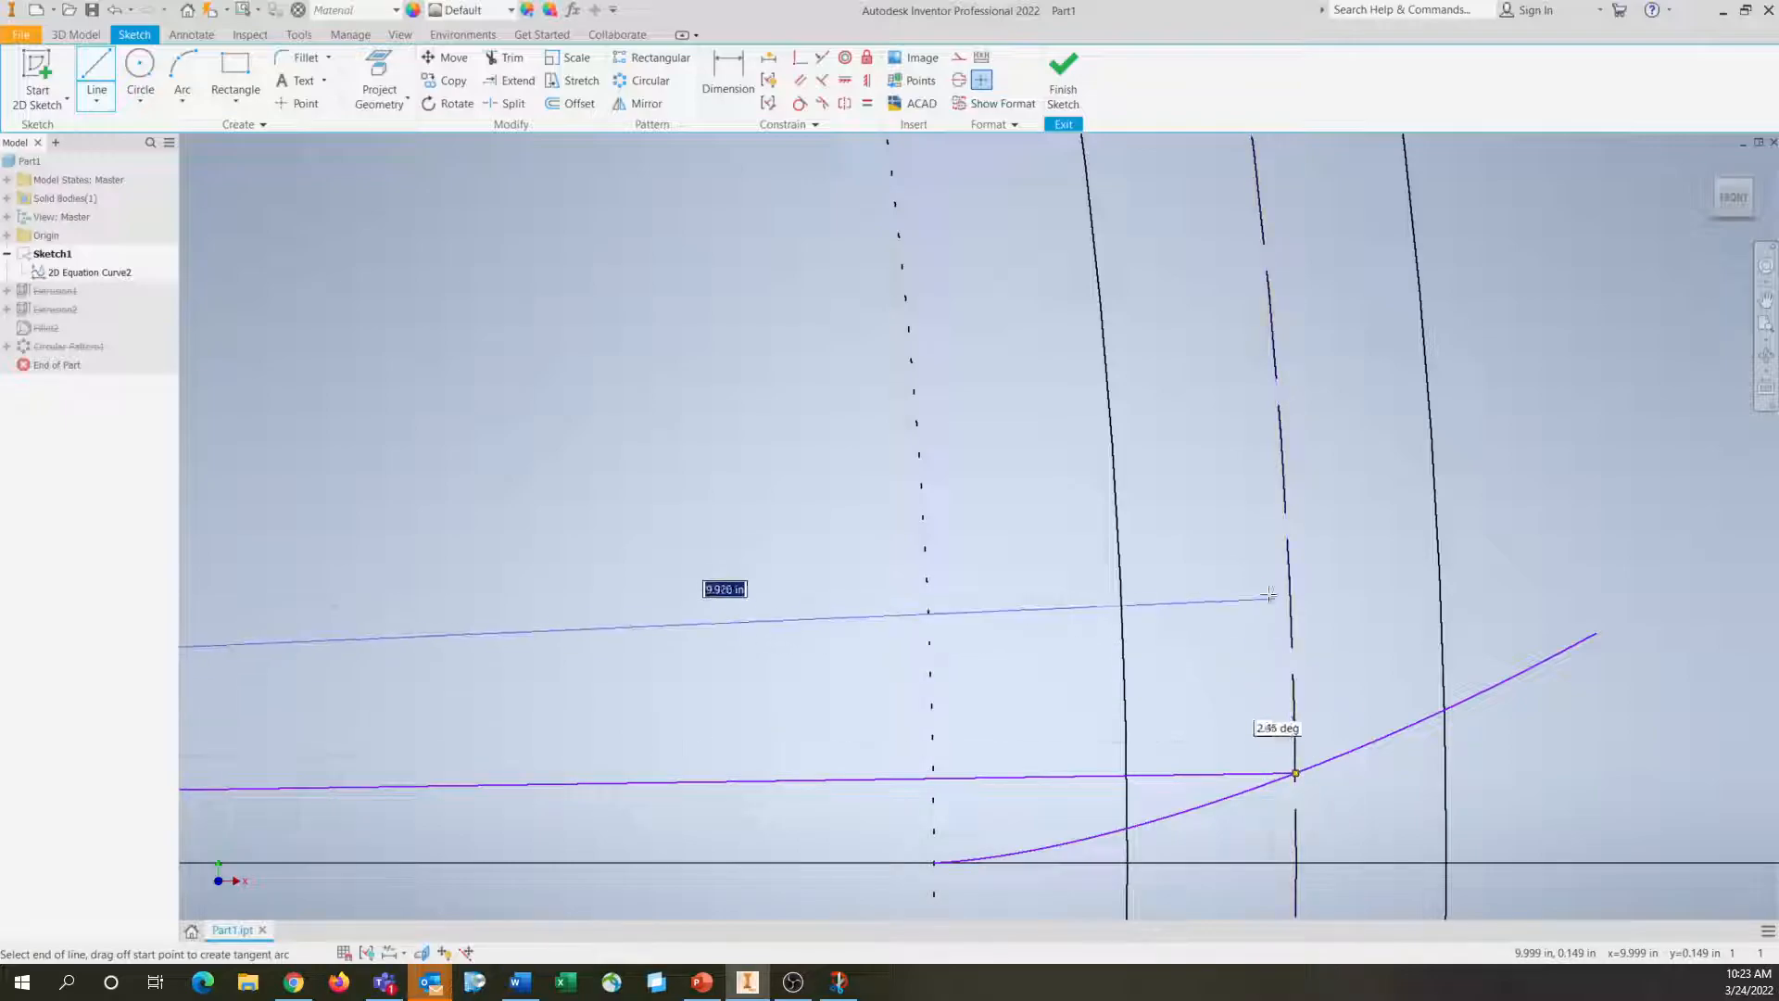
left_click(1286, 501)
key("Escape")
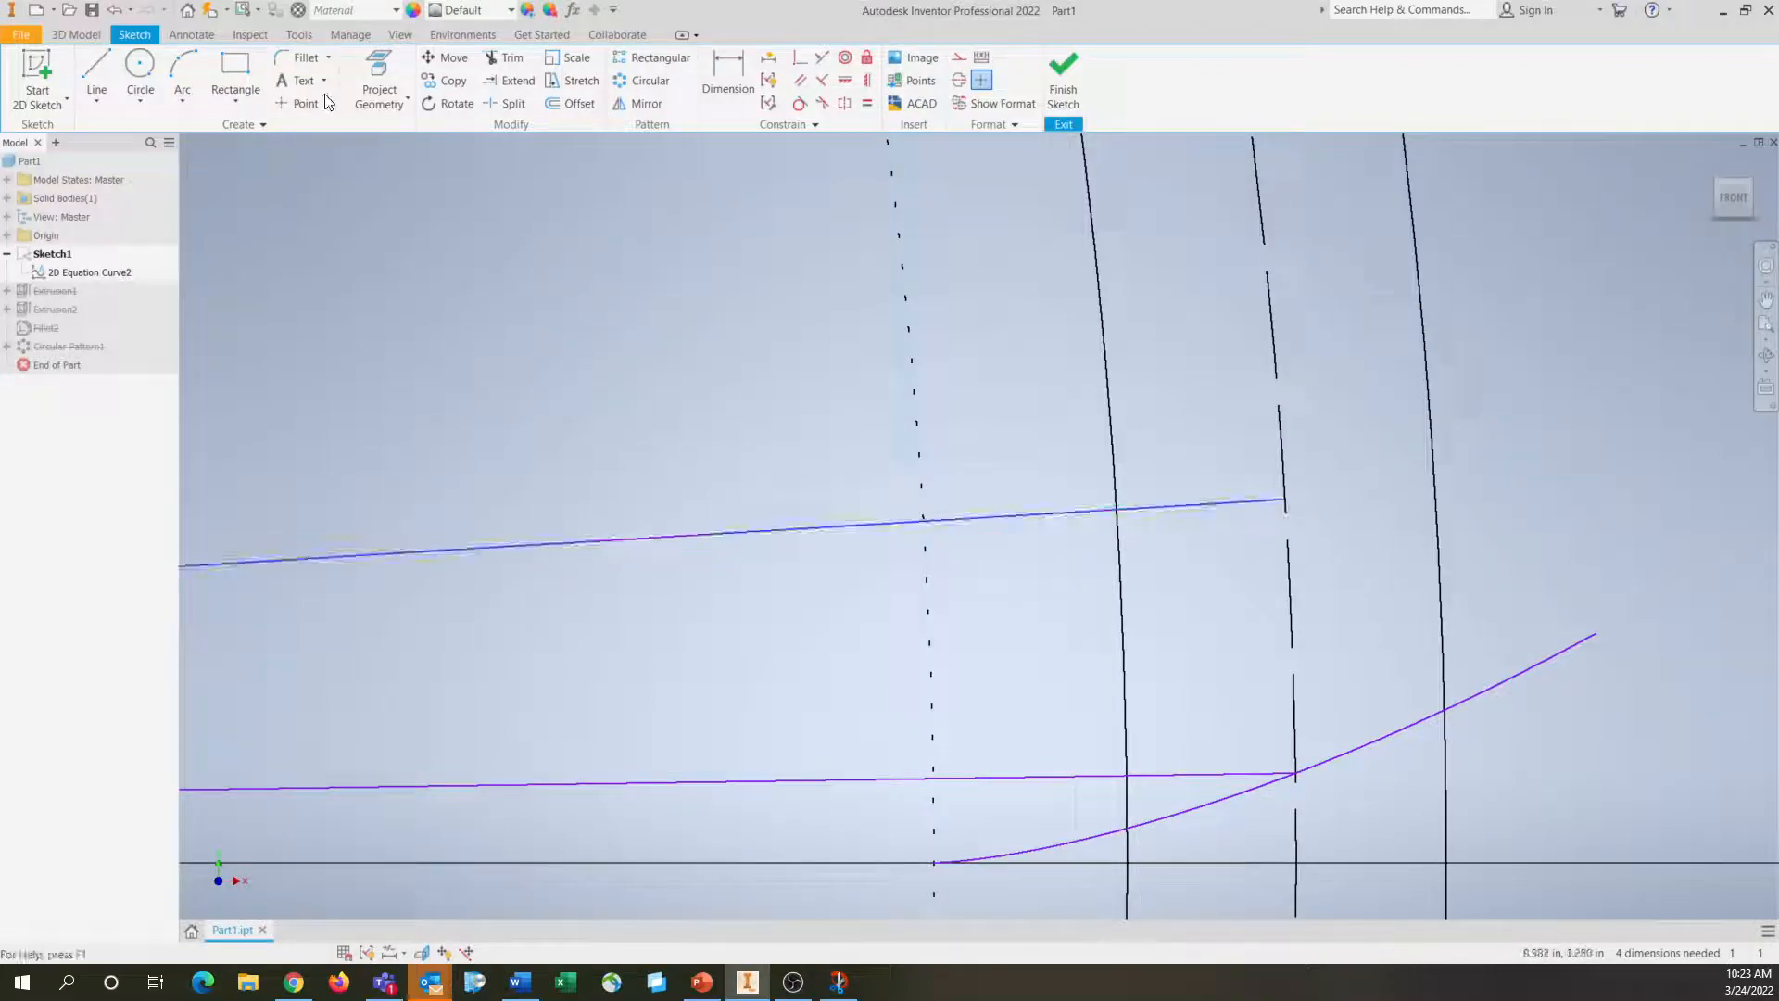
Dimension the angle between the two lines from the gear centre with a formula-driven value of 1.13°
left_click(729, 74)
left_click(552, 548)
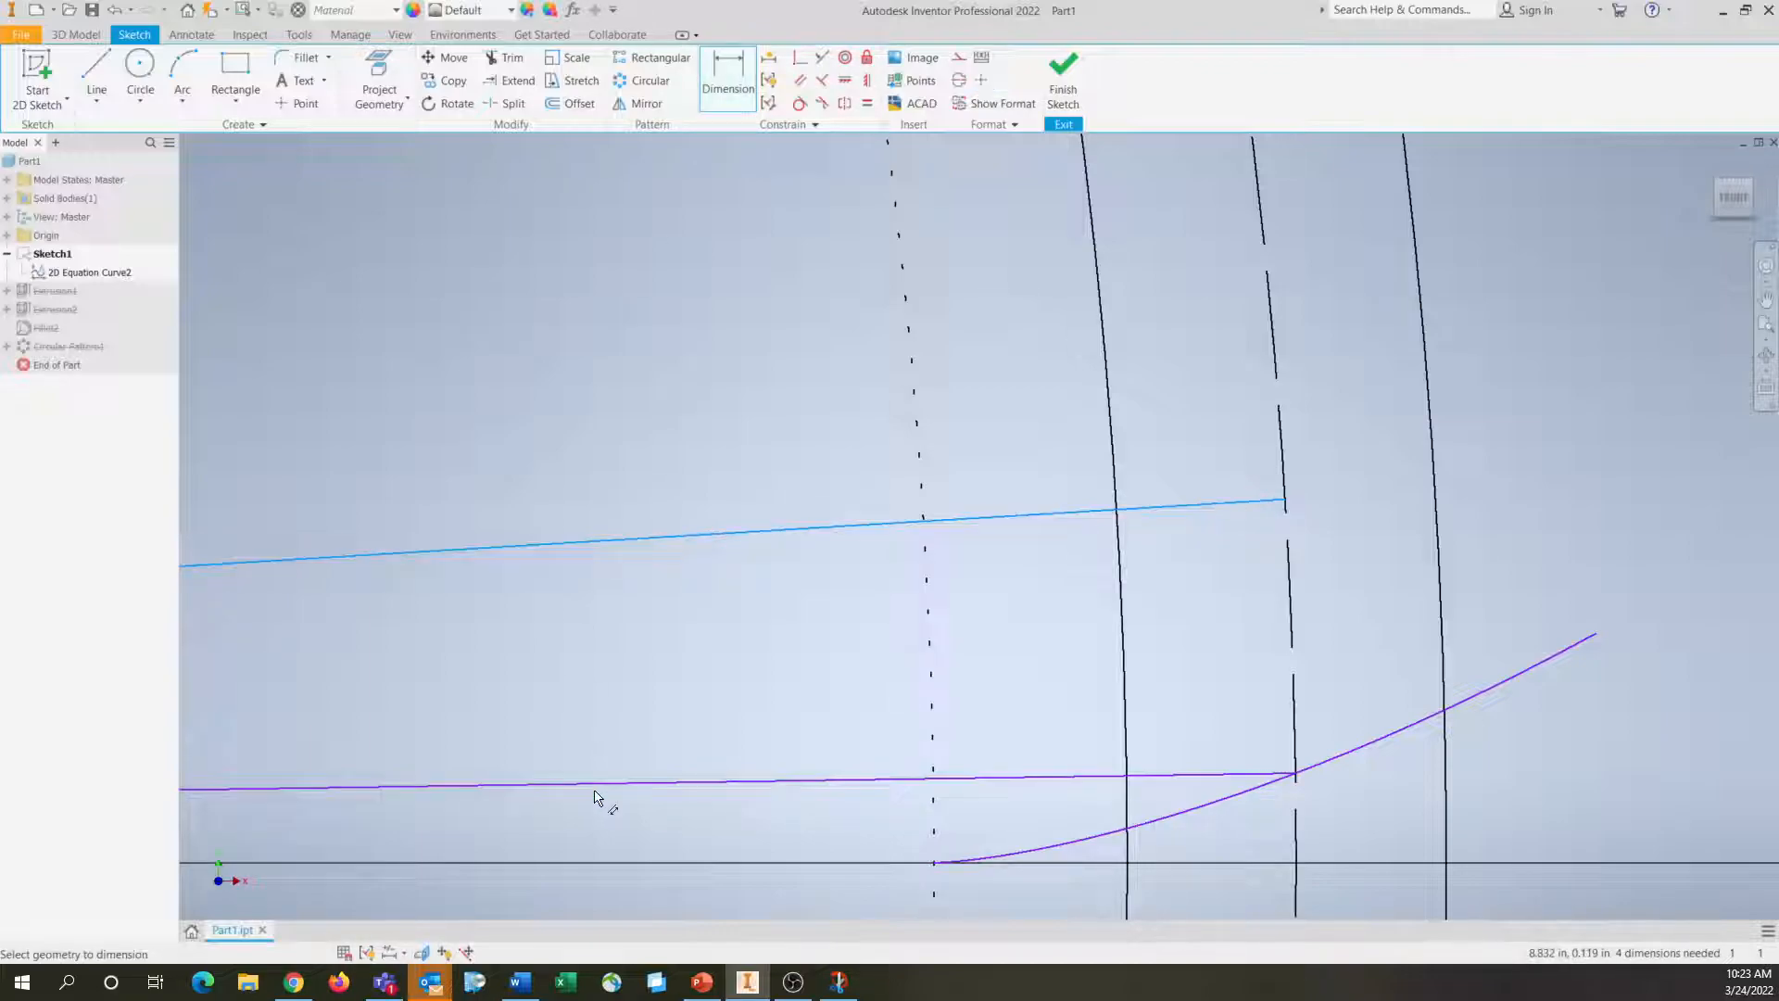
left_click(593, 785)
left_click(548, 716)
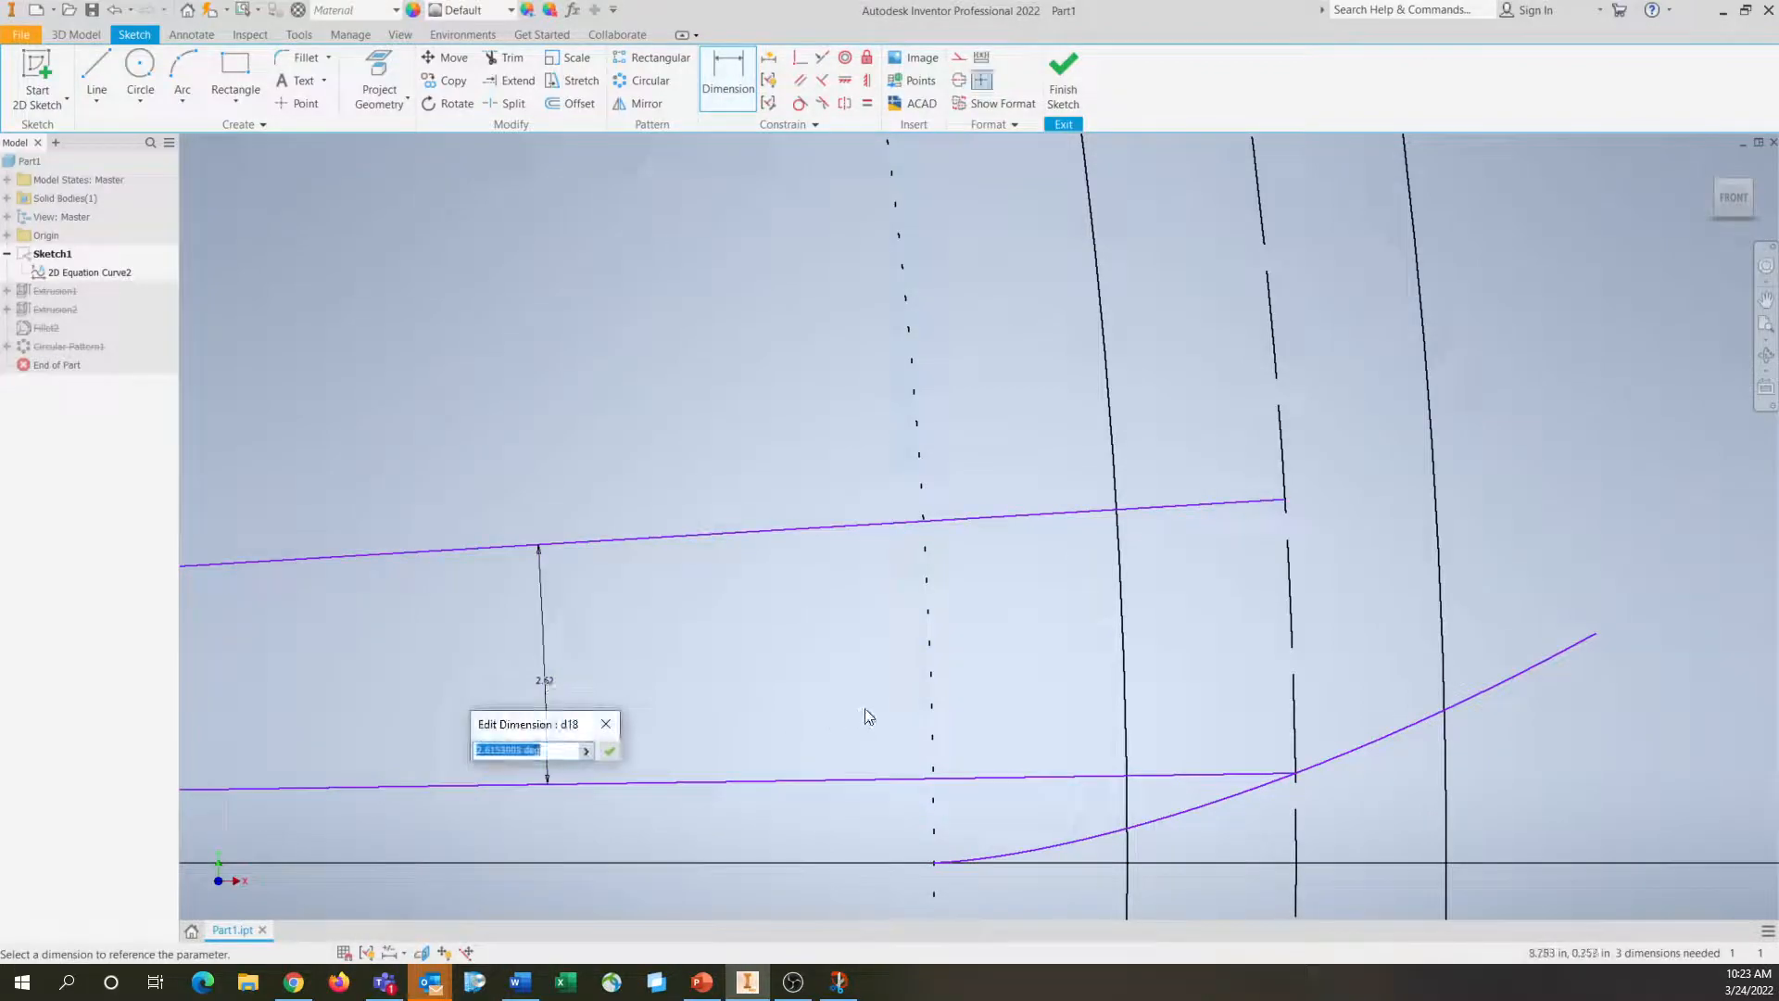
type("1.13")
key("Return")
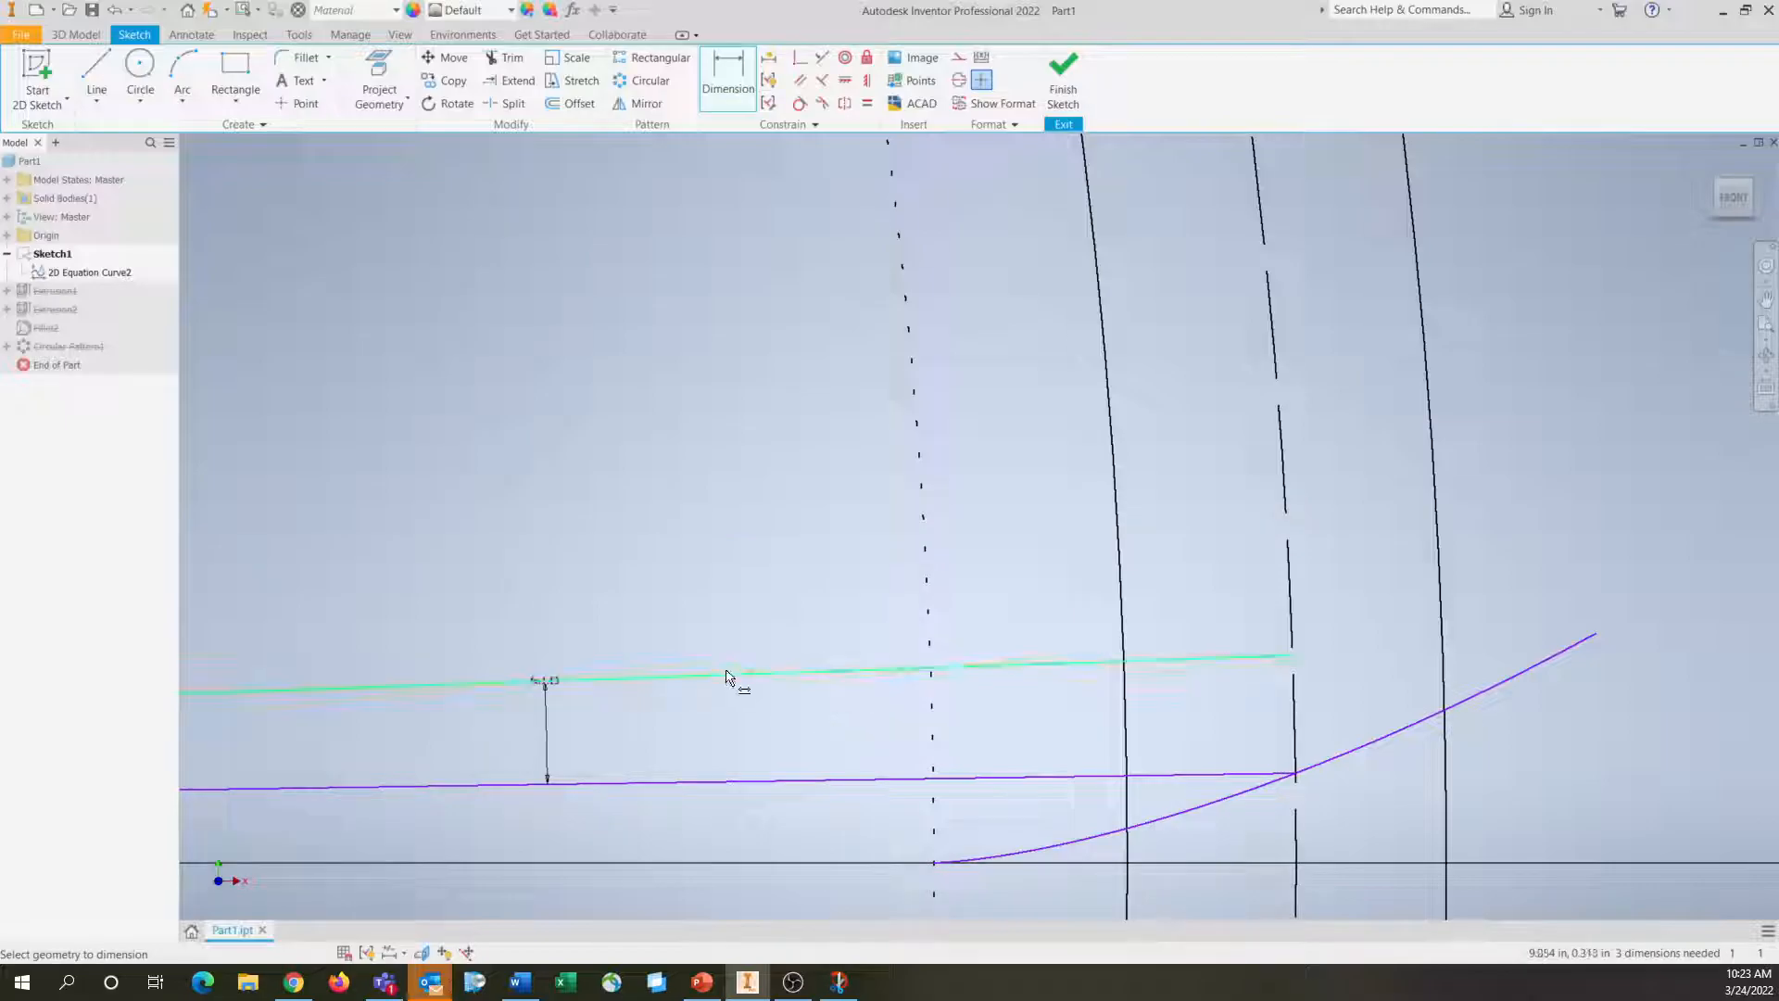
left_click(1738, 199)
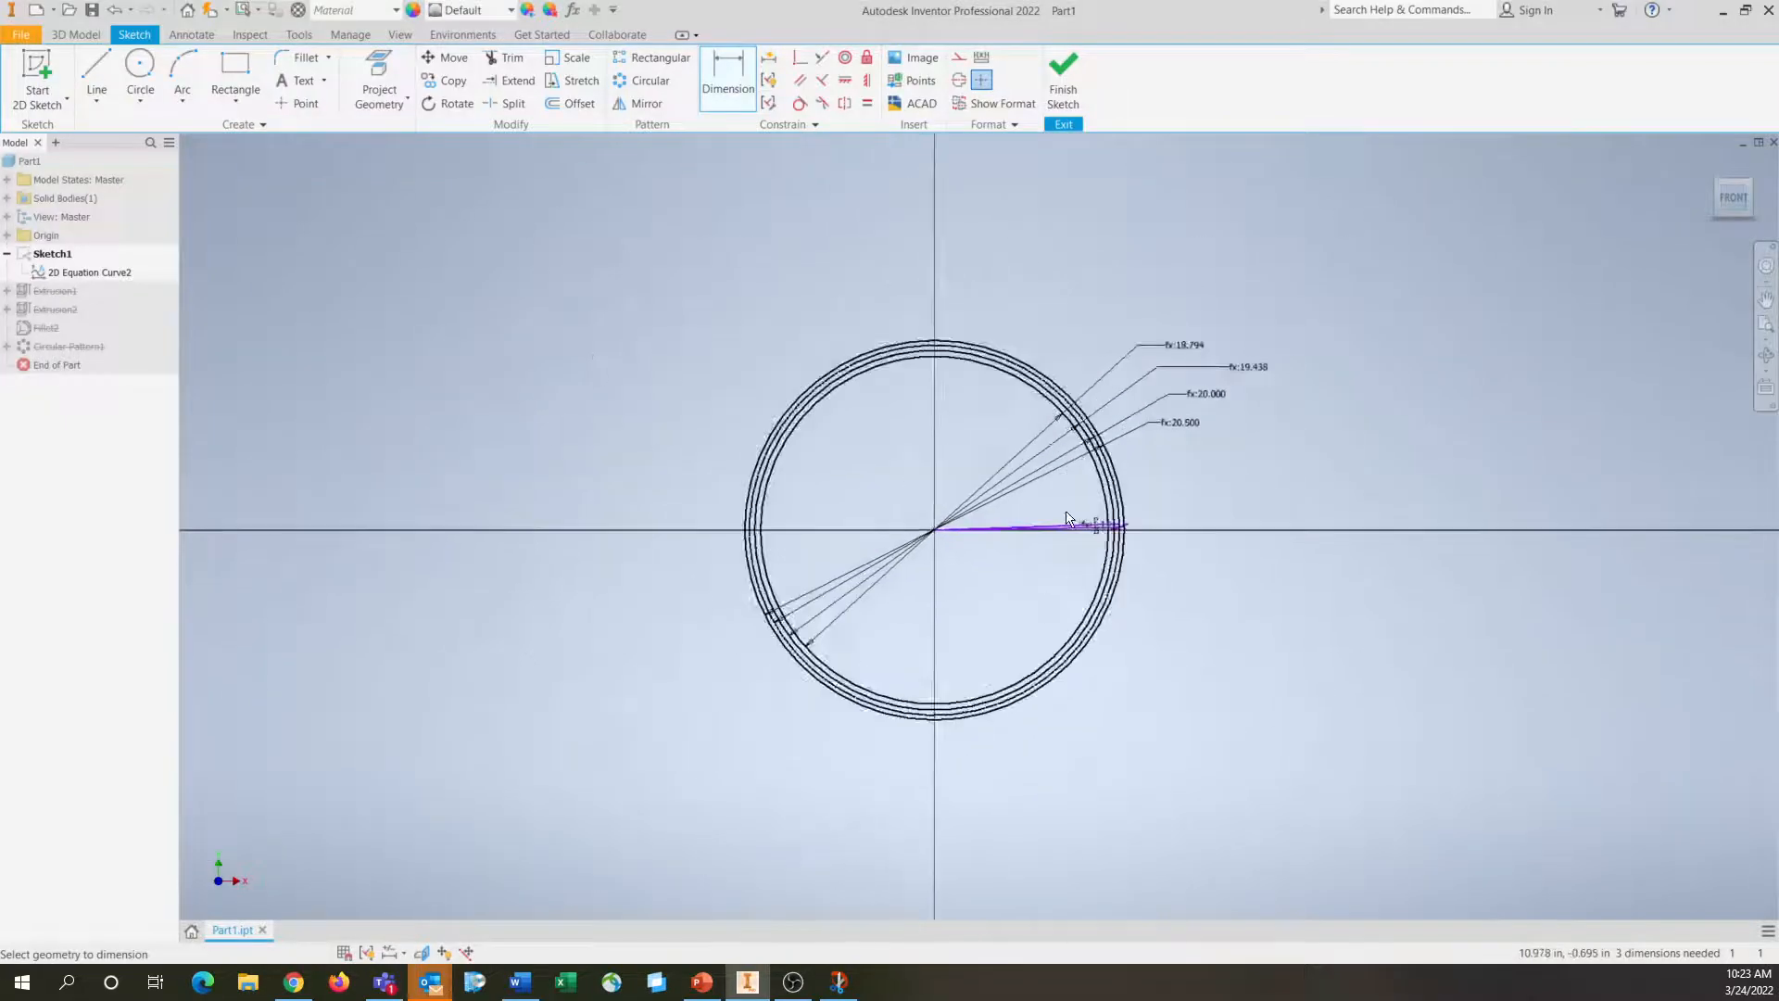
scroll(1067, 519, "up", 5)
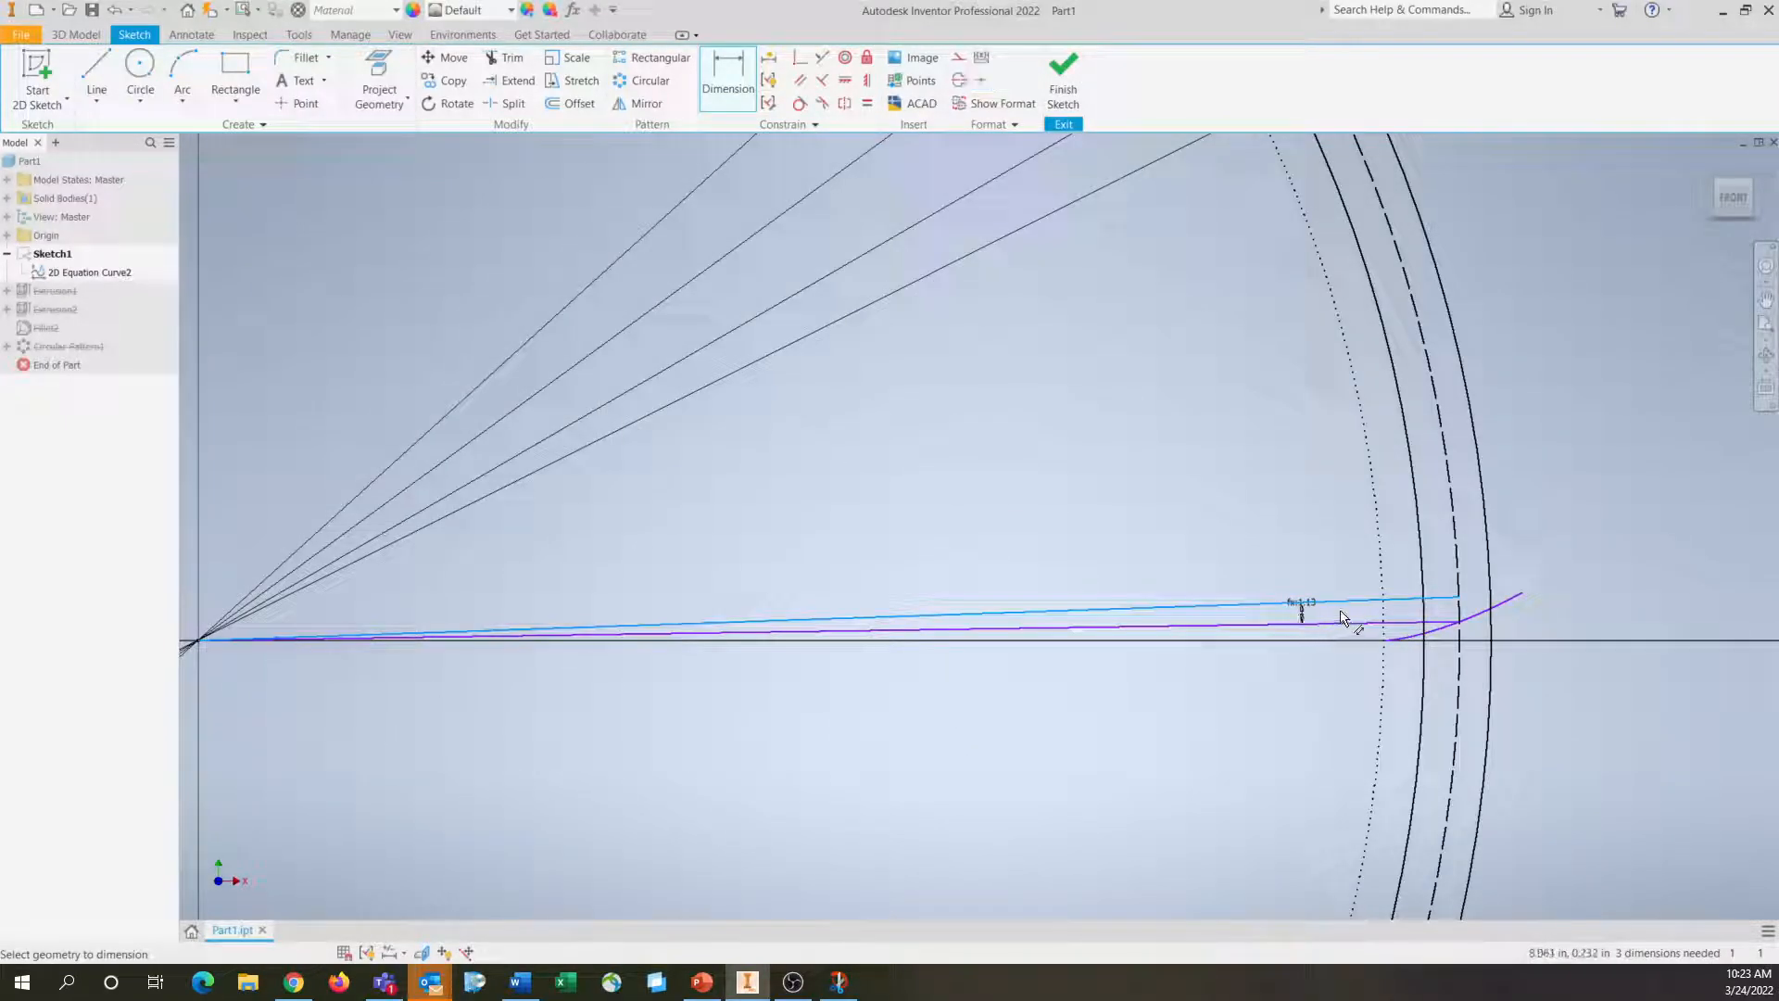
scroll(1310, 668, "down", 3)
key("Escape")
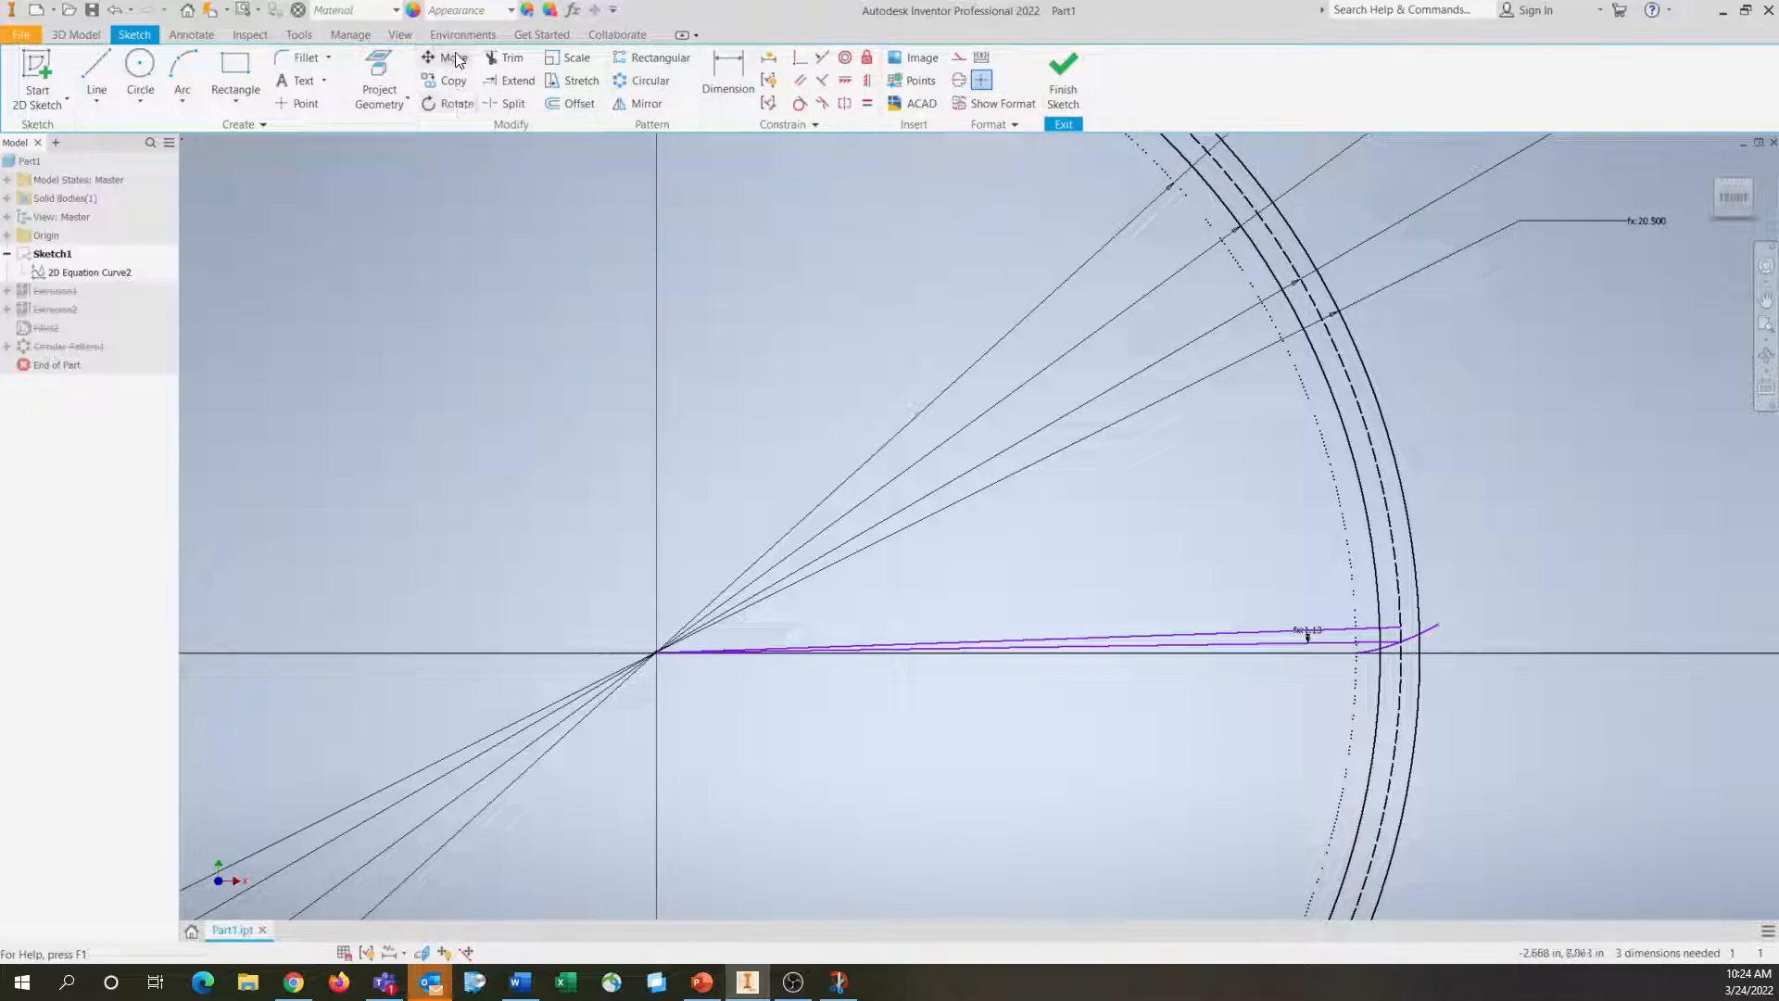
Mirror the involute curve about the upper line running from the gear centre
left_click(642, 103)
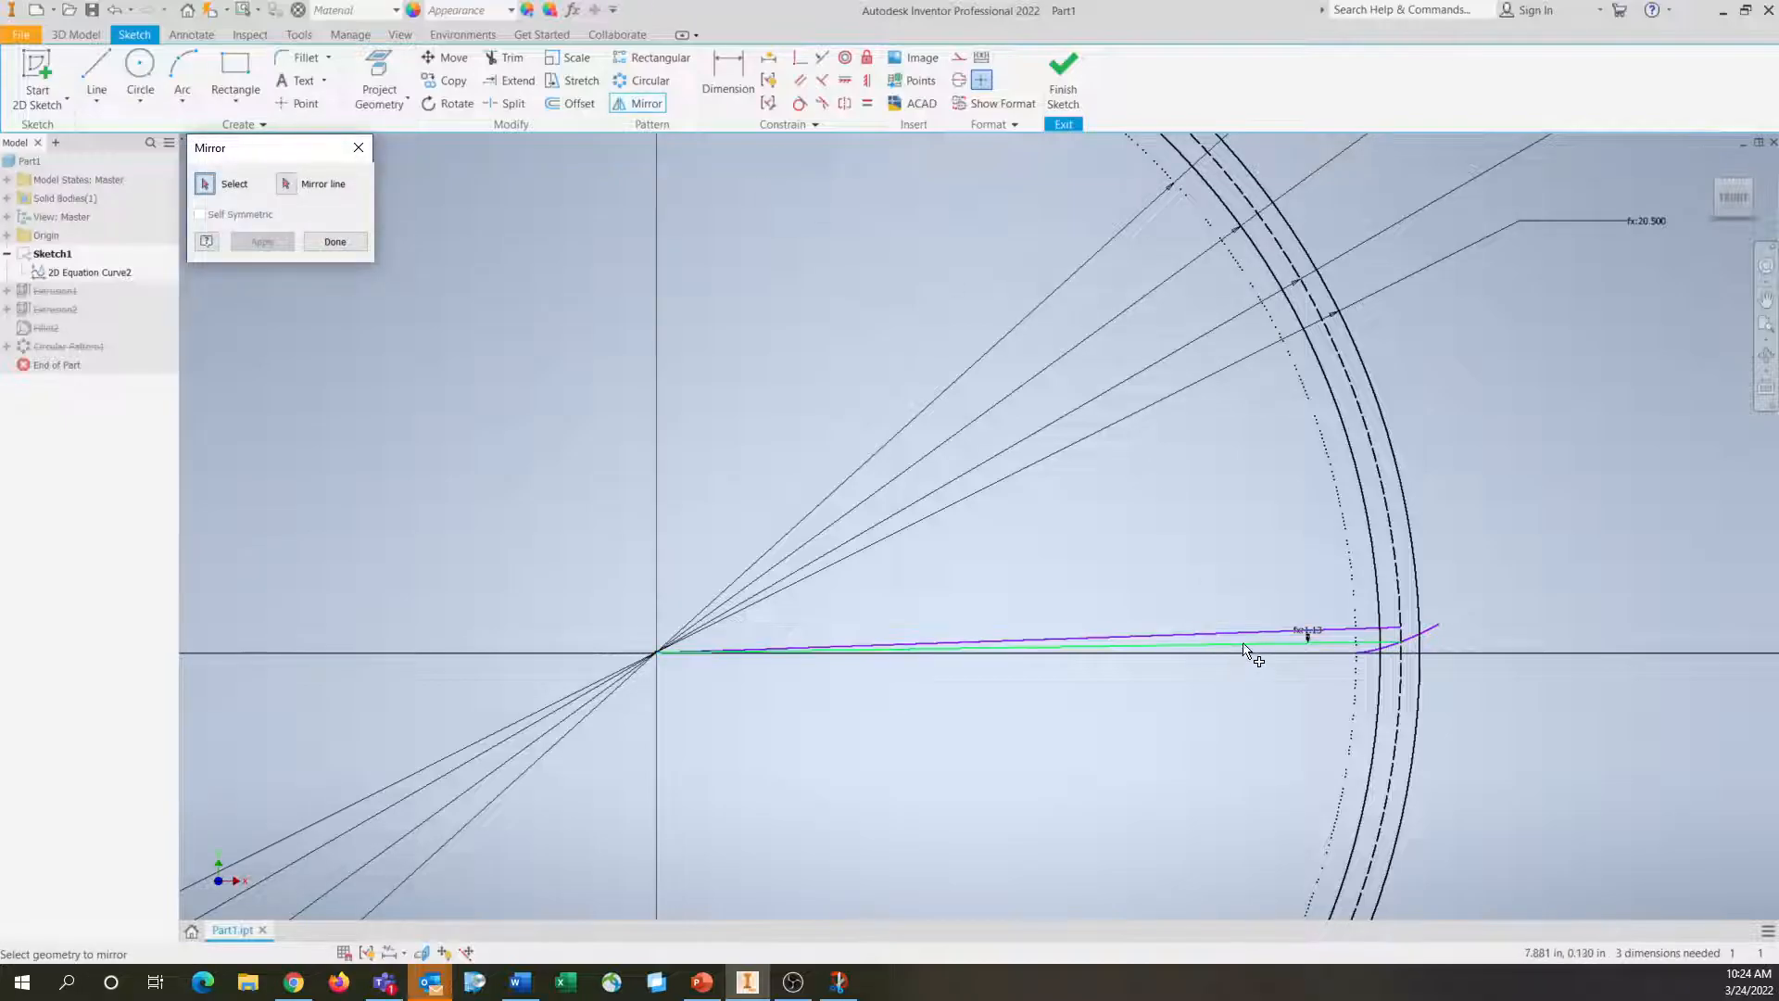
left_click(1434, 636)
left_click(283, 186)
left_click(1182, 637)
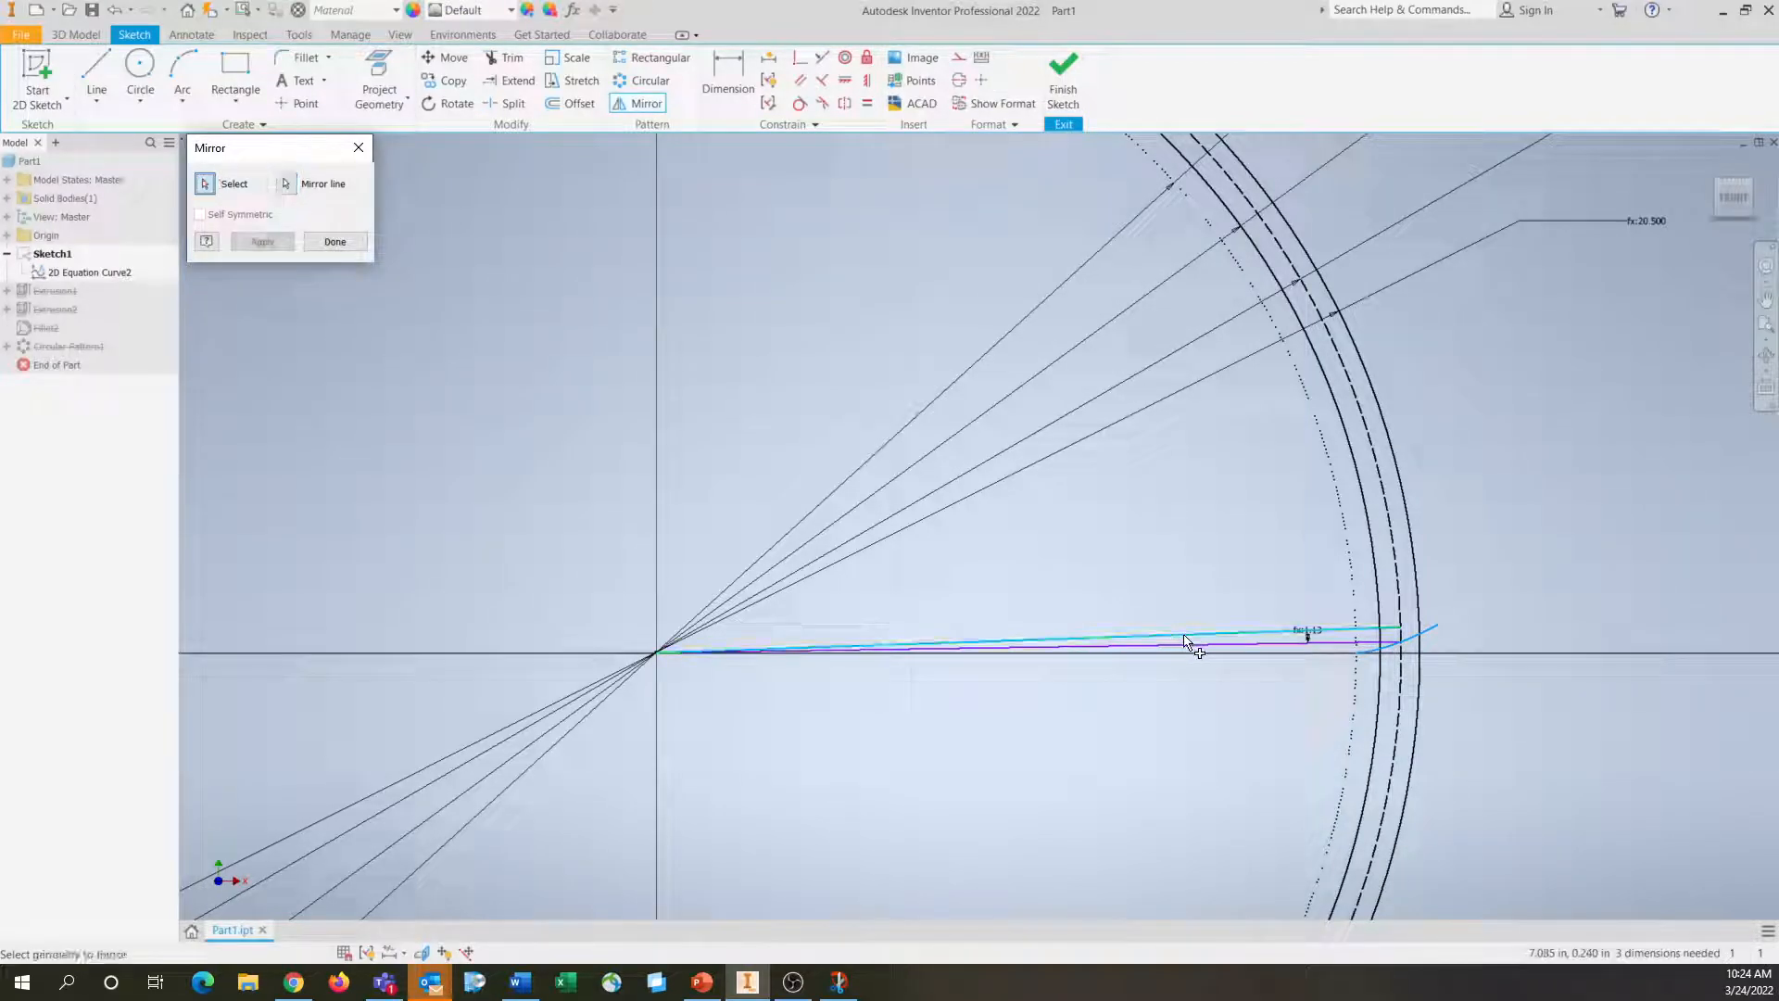
left_click(247, 234)
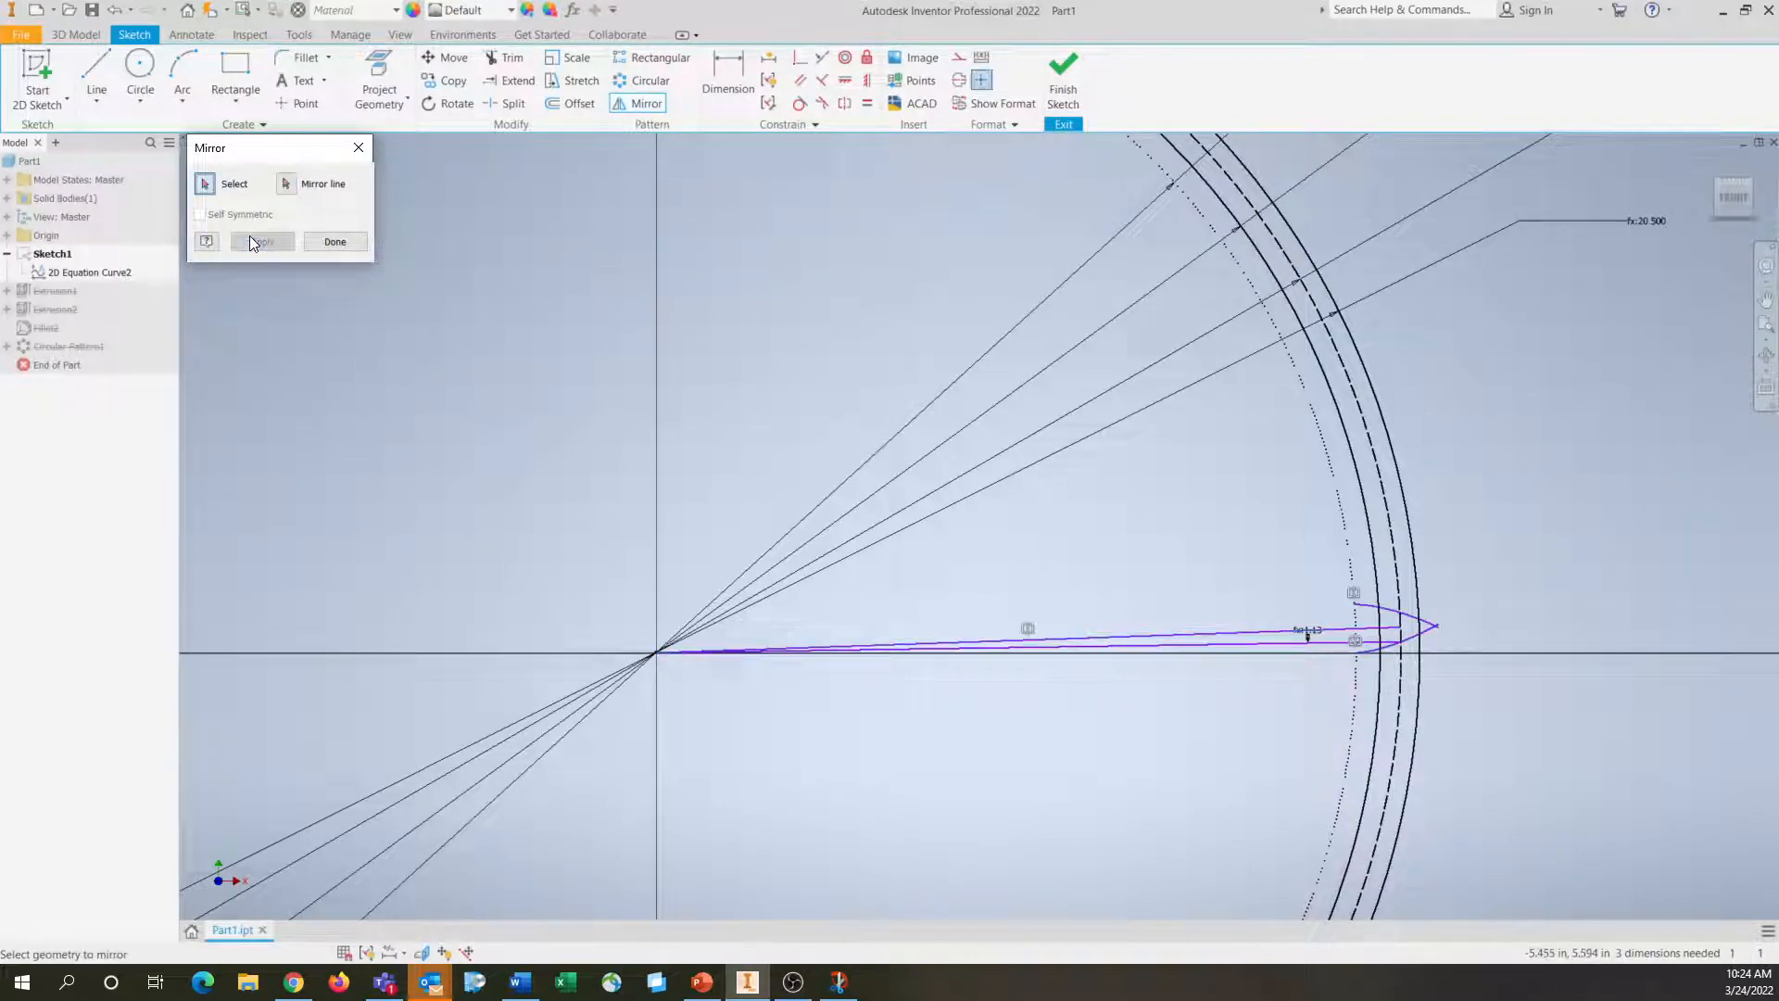
Try to format the two lines running from the gear centre as centrelines
scroll(1427, 627, "up", 2)
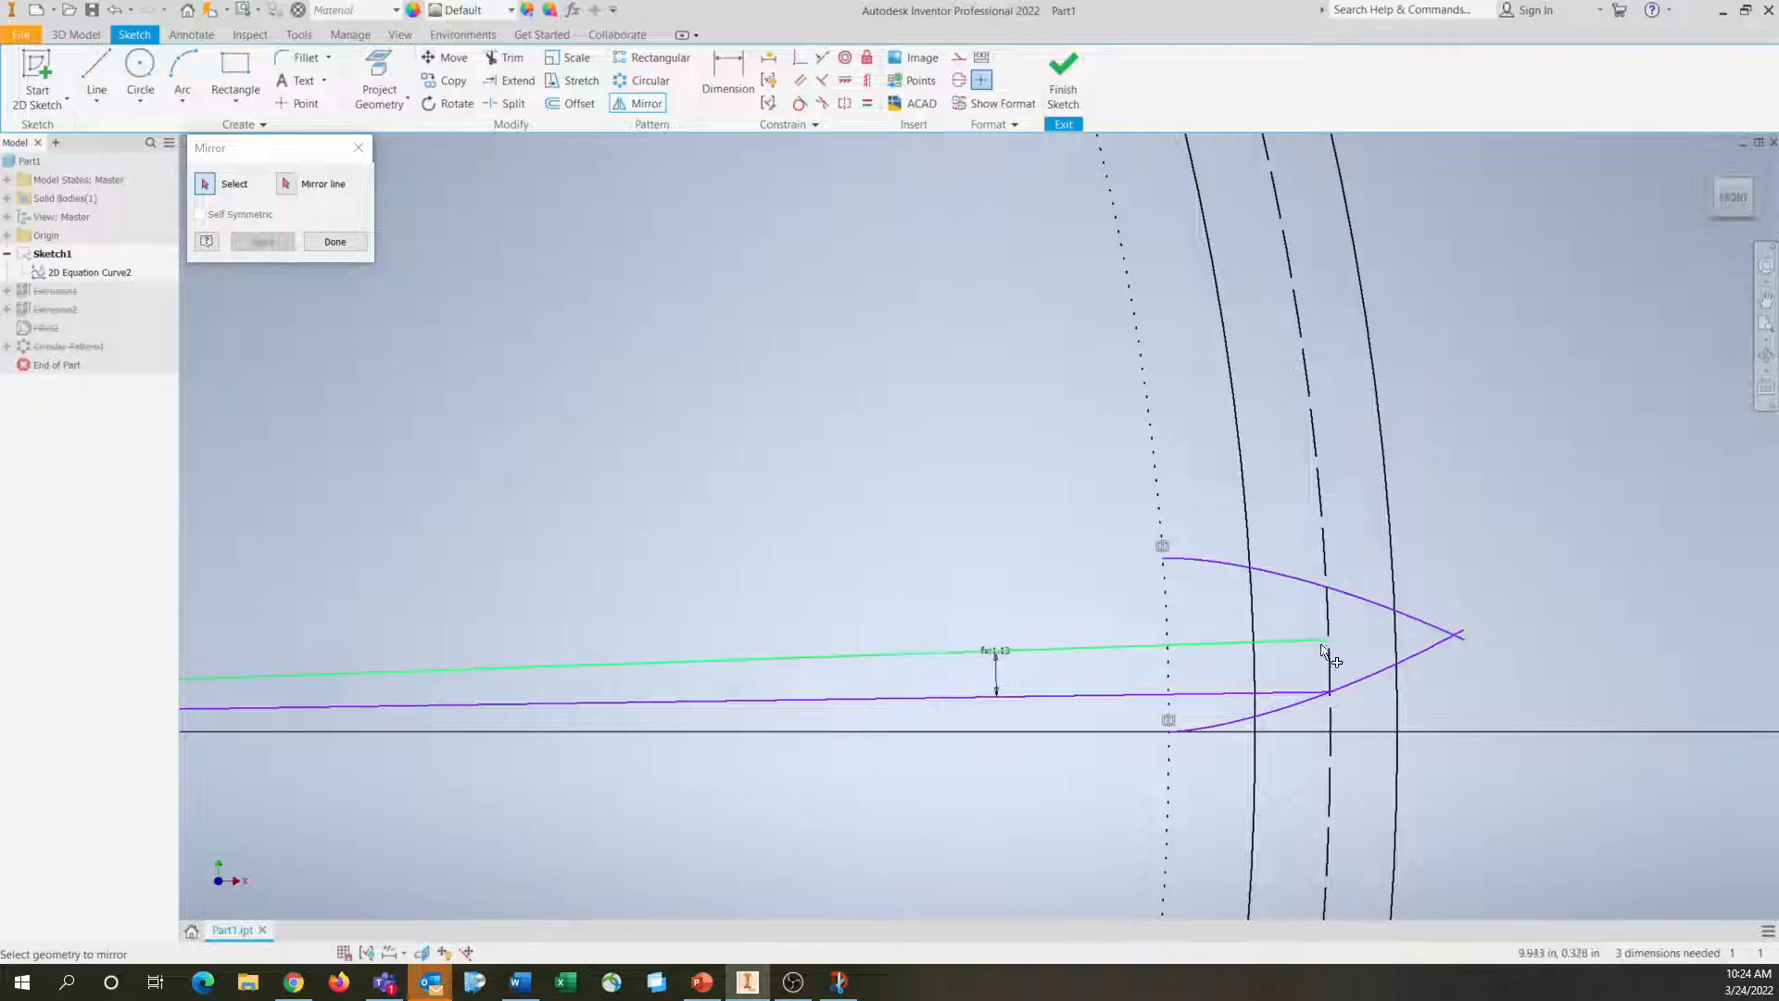
left_click(1288, 642)
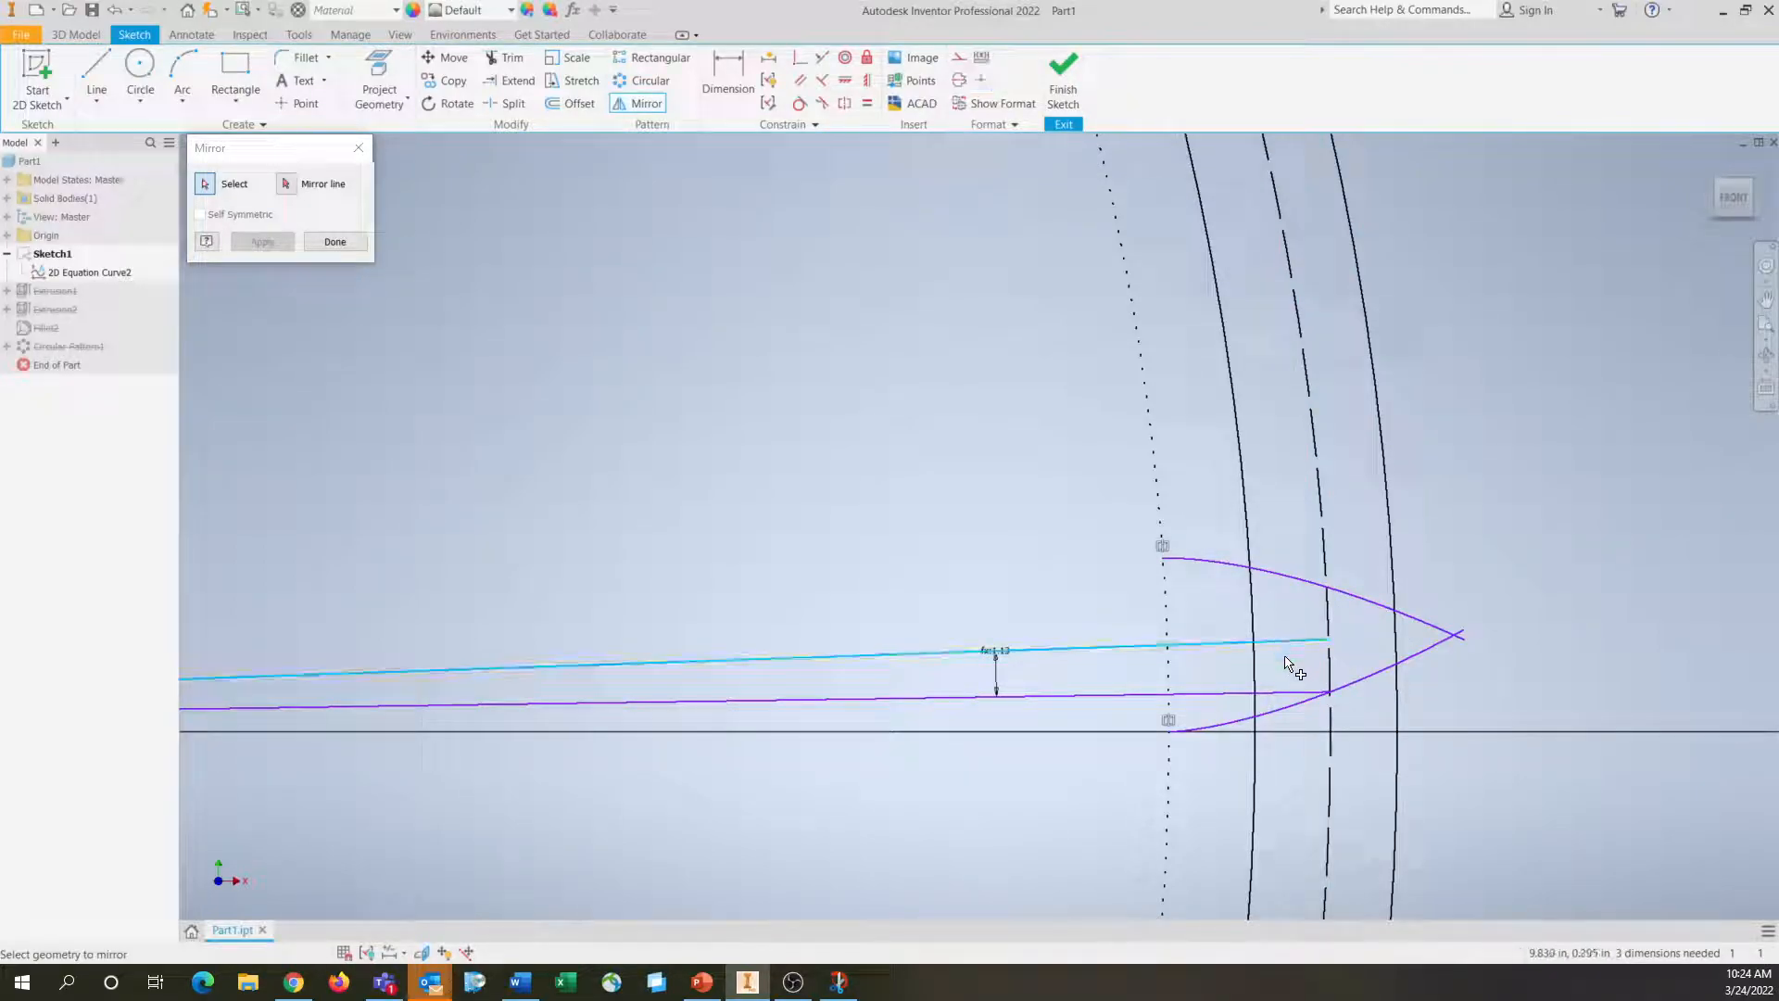
left_click(1287, 693)
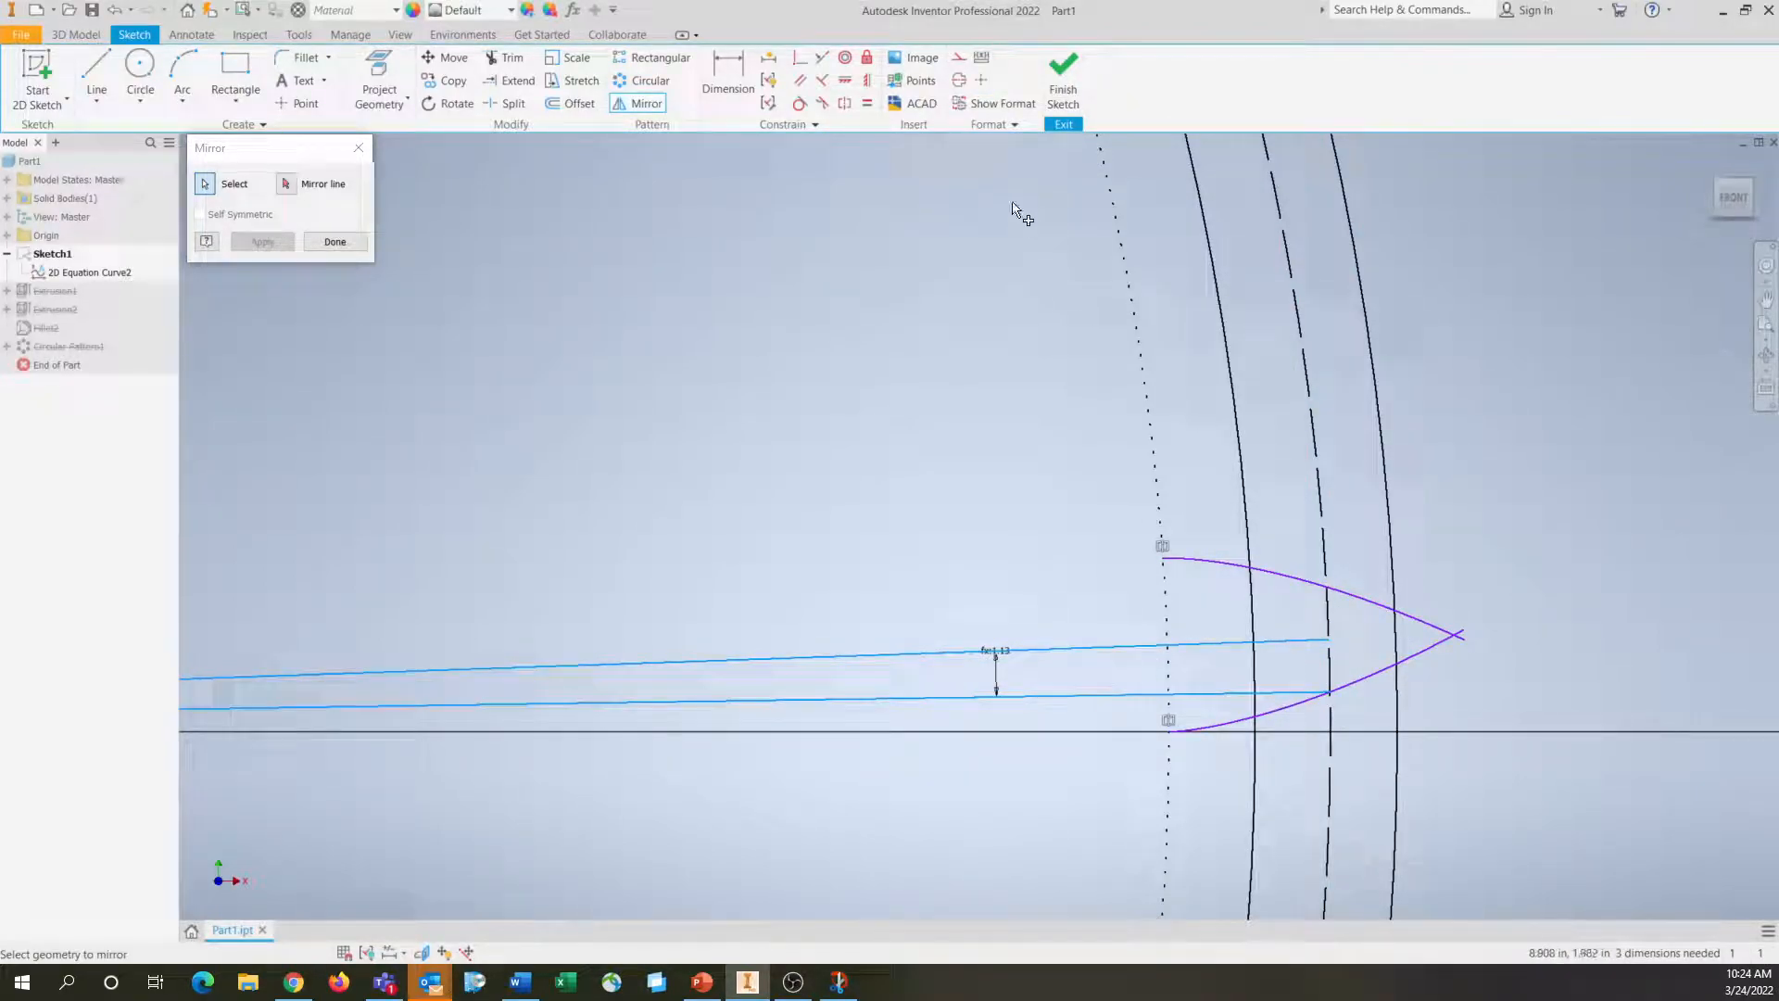
left_click(961, 82)
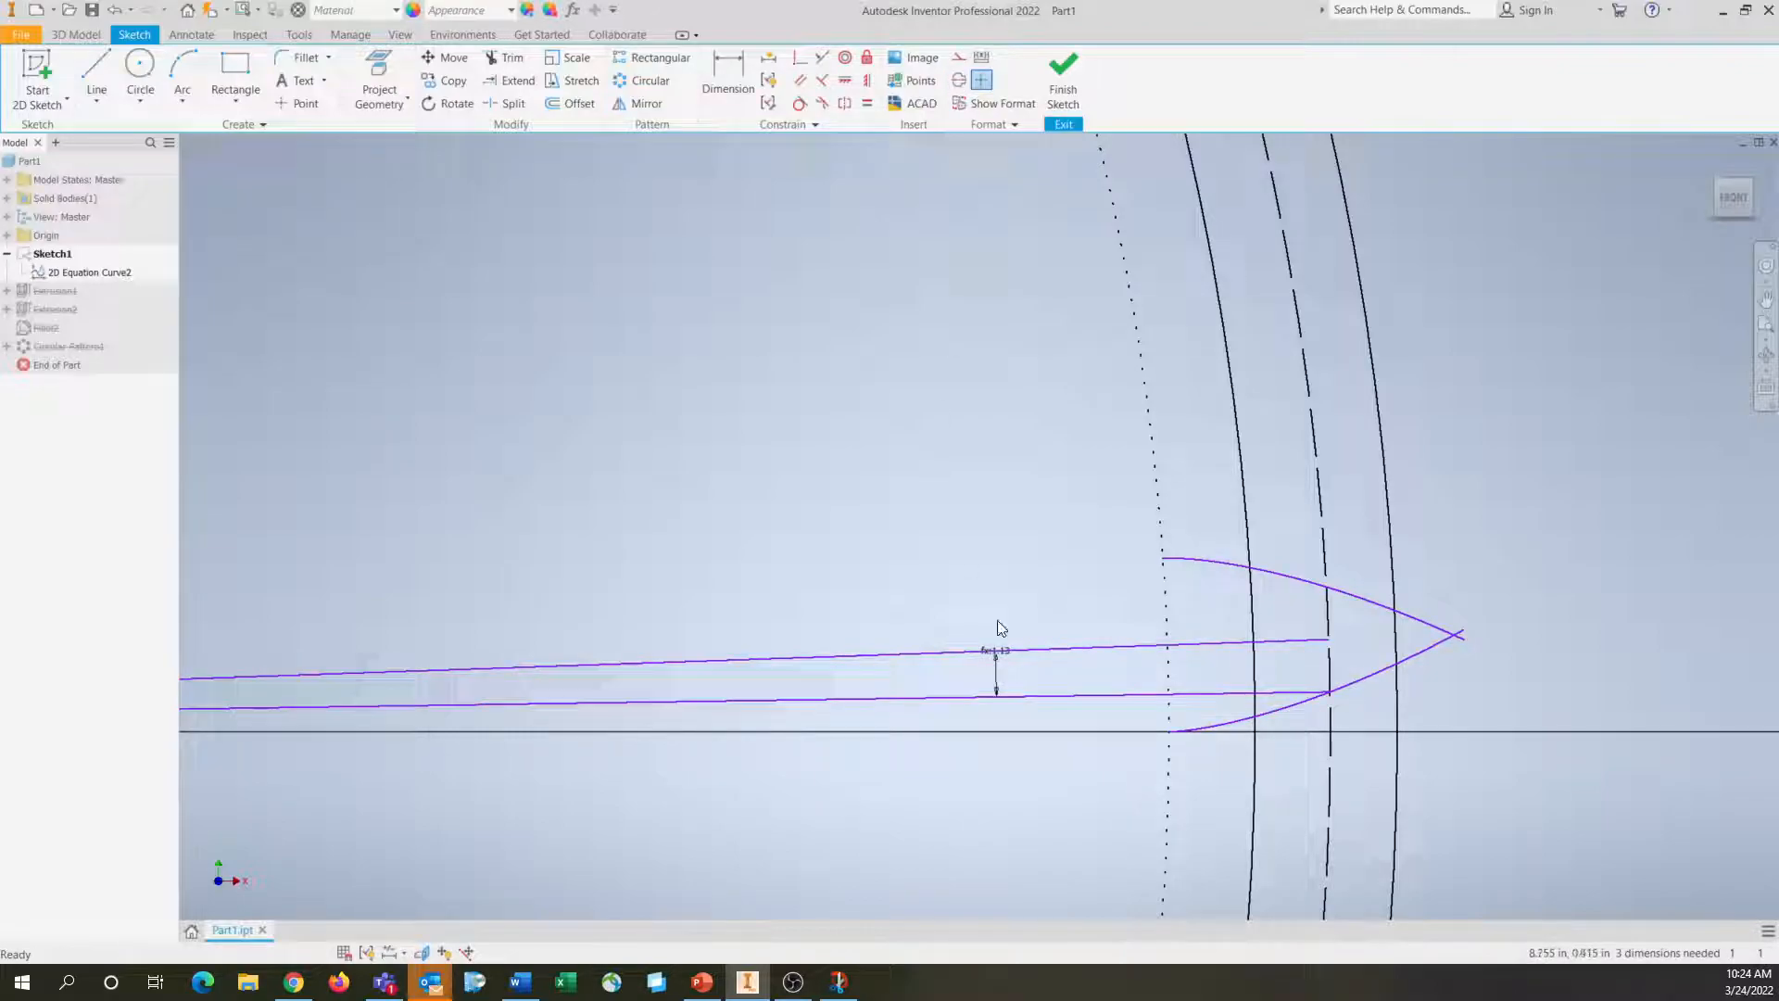
Format the two lines running from the gear centre as centrelines and finish the sketch
left_click(1082, 647)
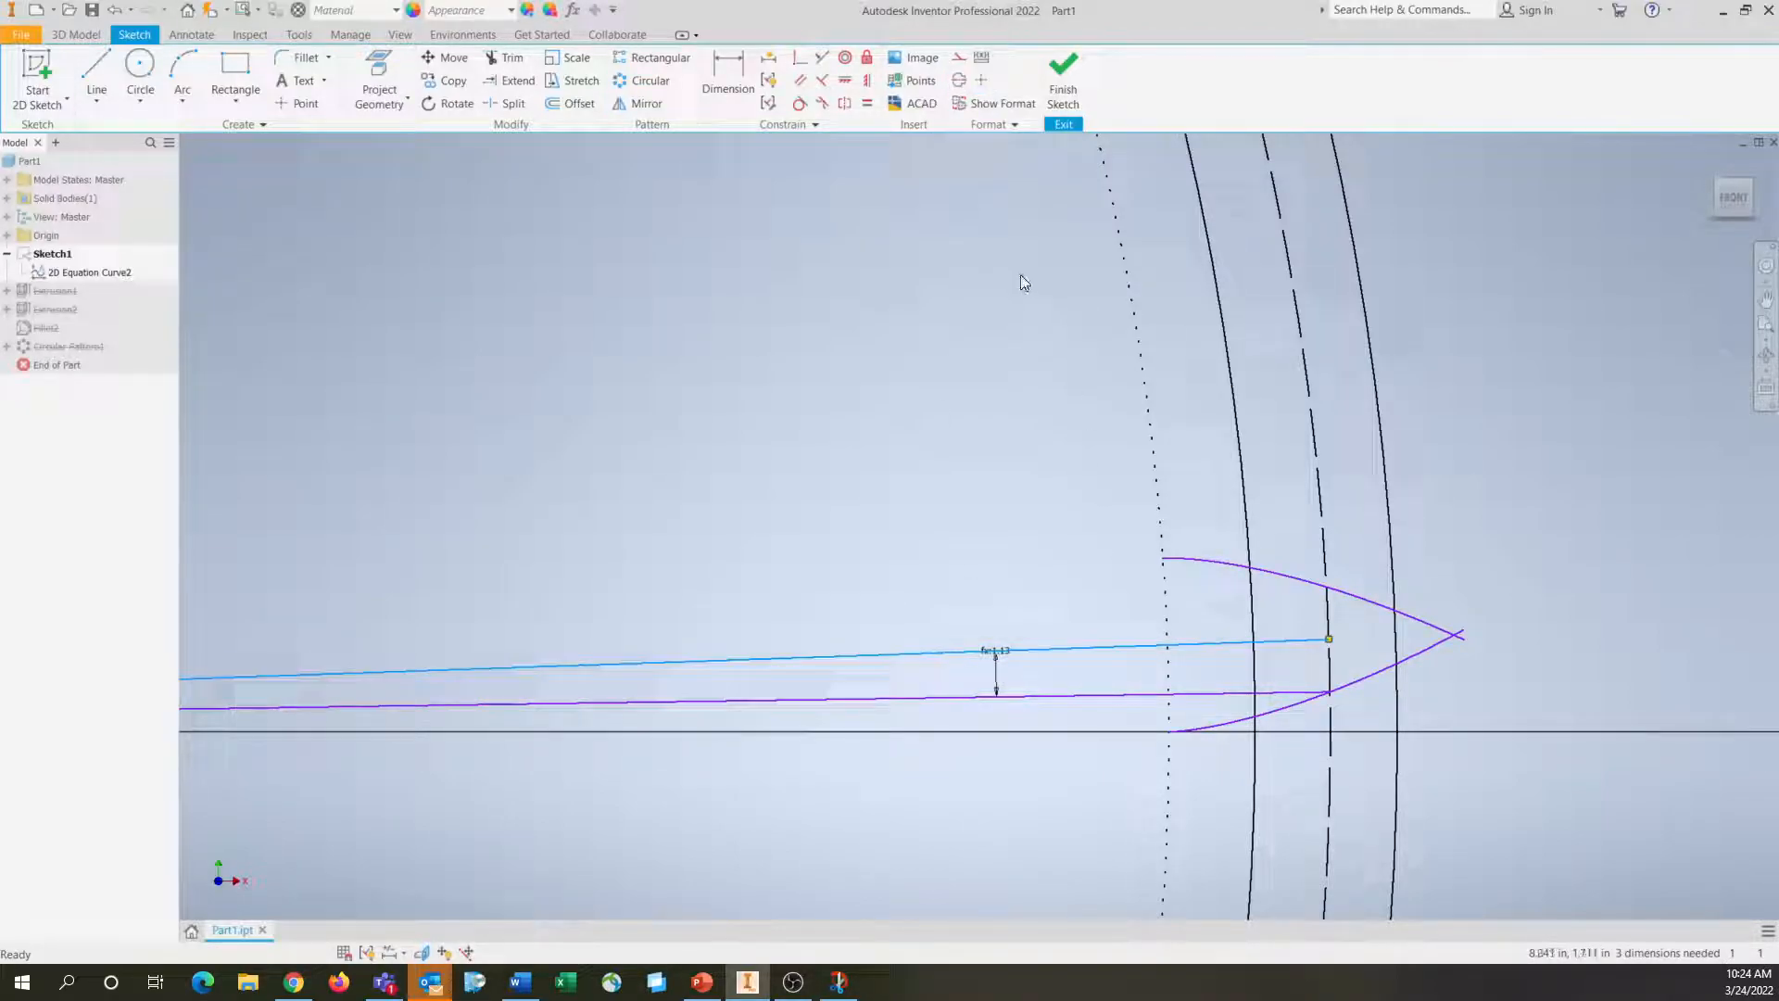
left_click(961, 81)
left_click(1100, 699)
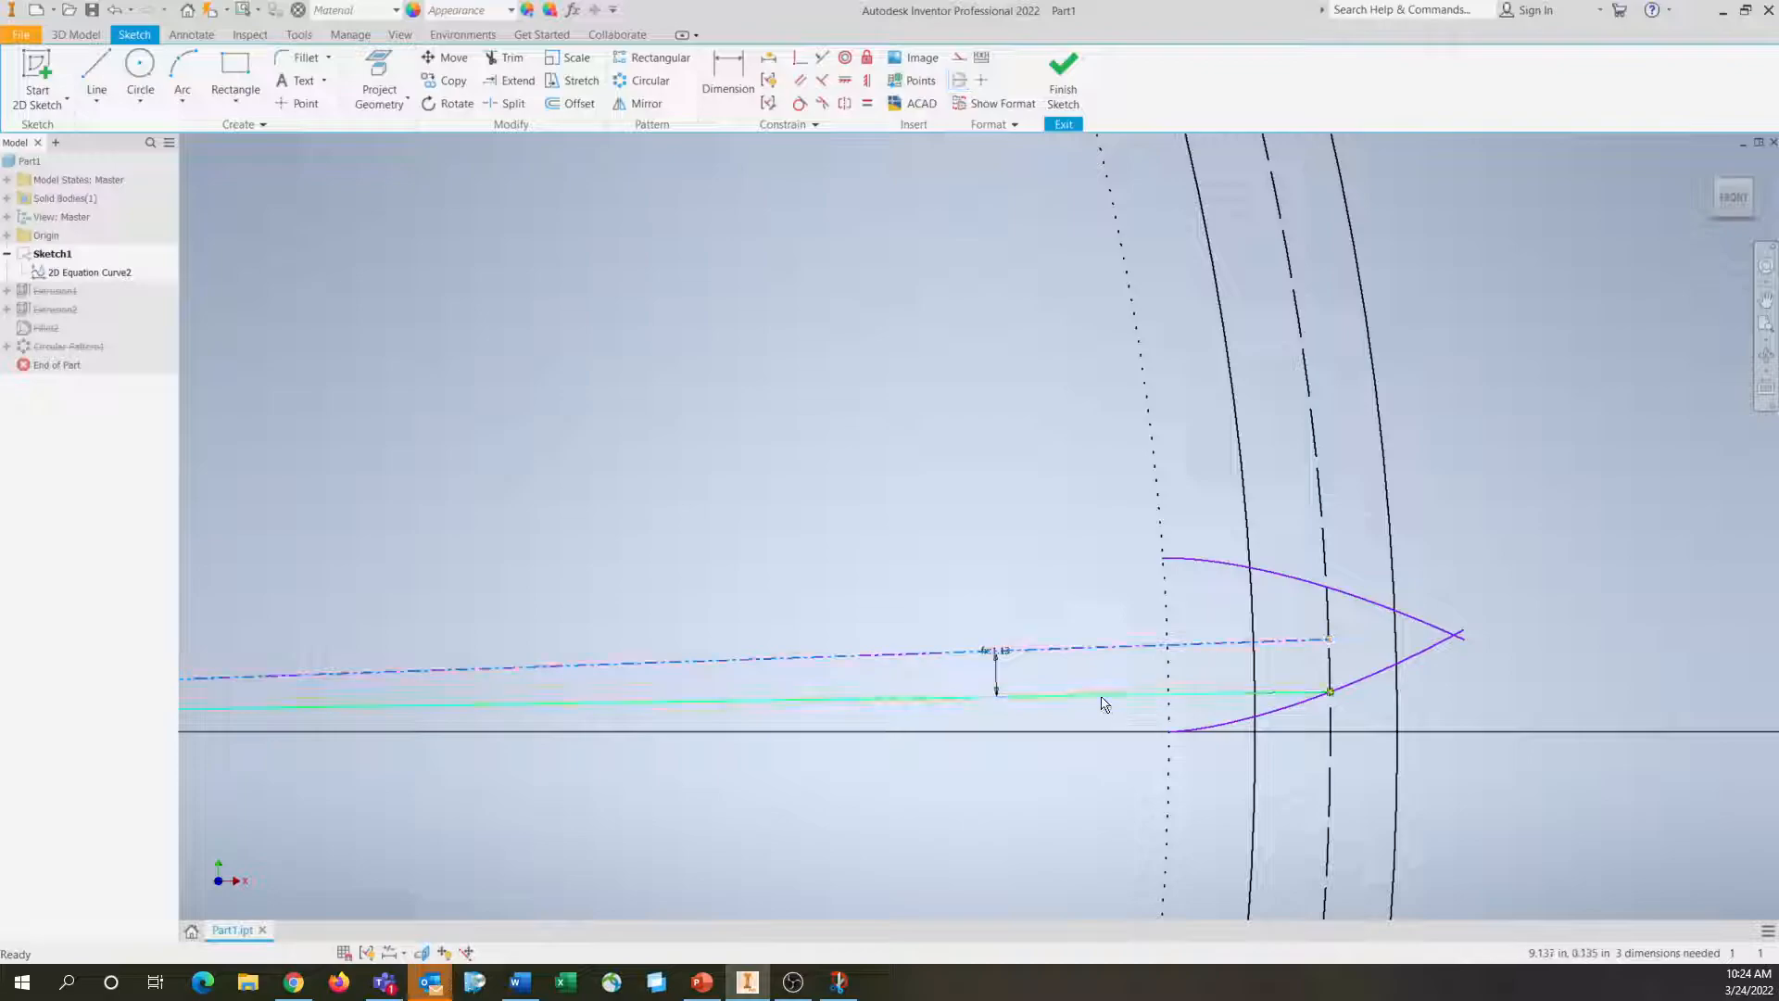
left_click(960, 81)
left_click(1038, 505)
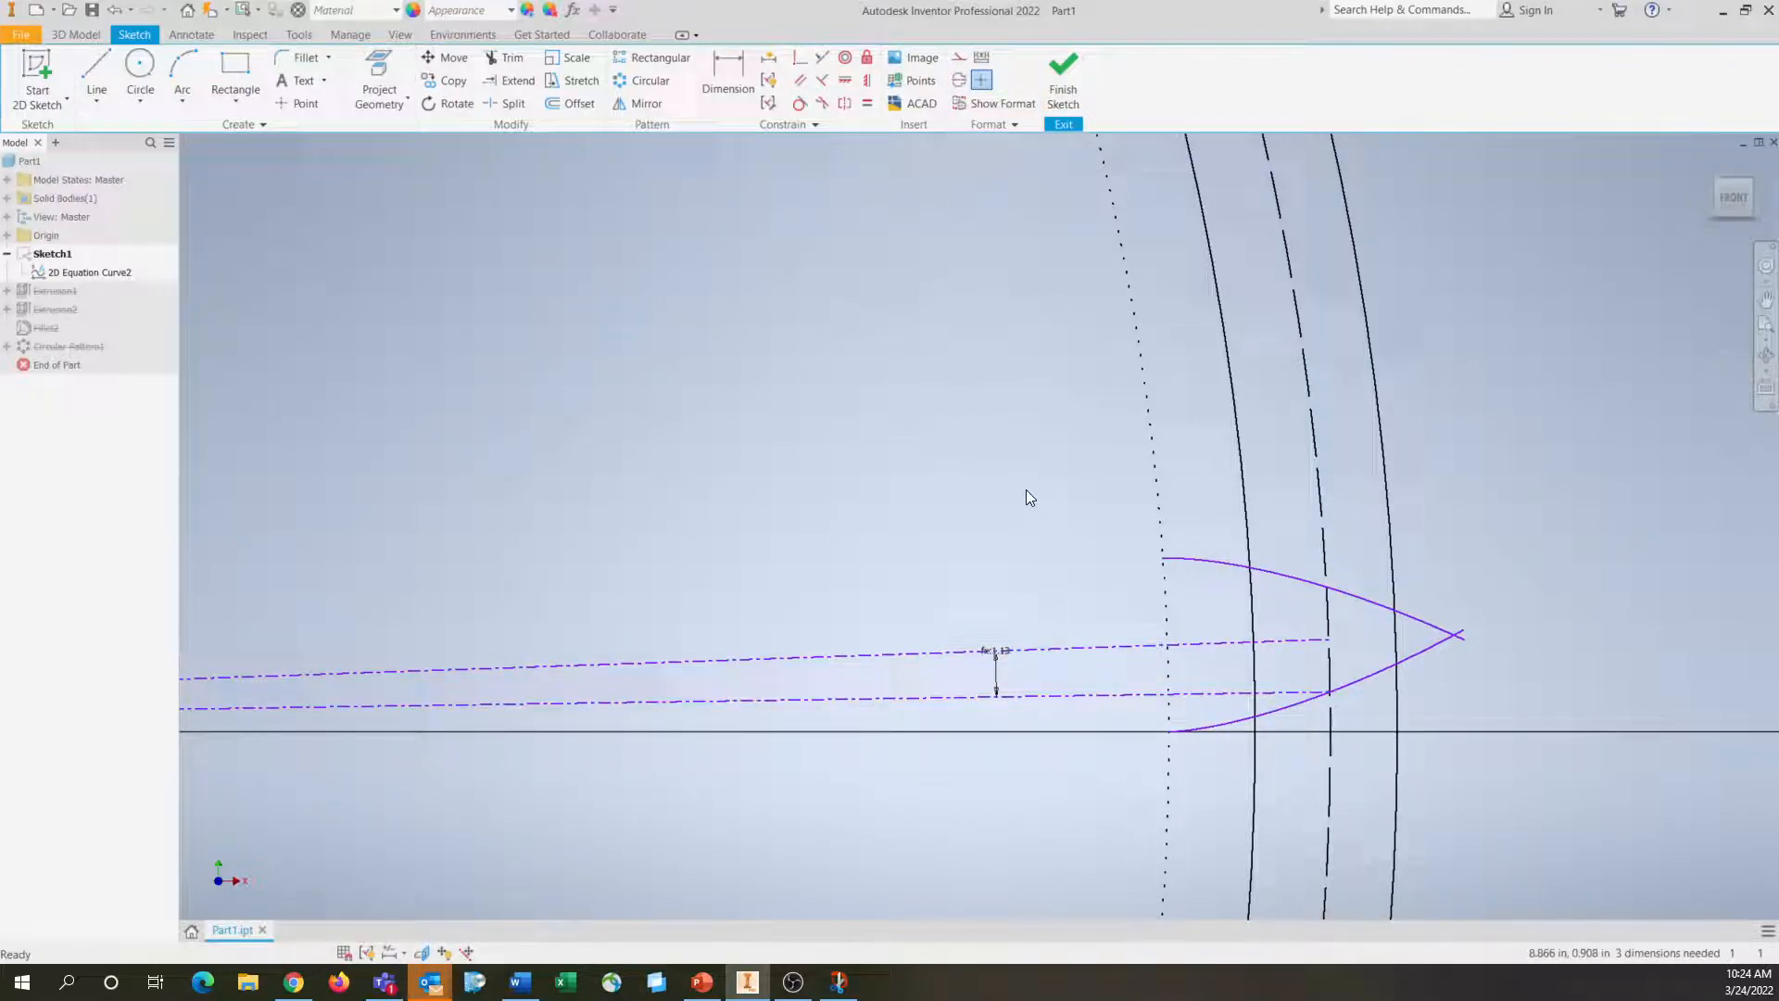
middle_click_drag(620, 509, 1111, 498)
scroll(1112, 499, "up", 5)
mouse_move(882, 520)
middle_mouse_down()
mouse_move(798, 738)
mouse_move(643, 738)
middle_mouse_up()
scroll(1053, 797, "down", 2)
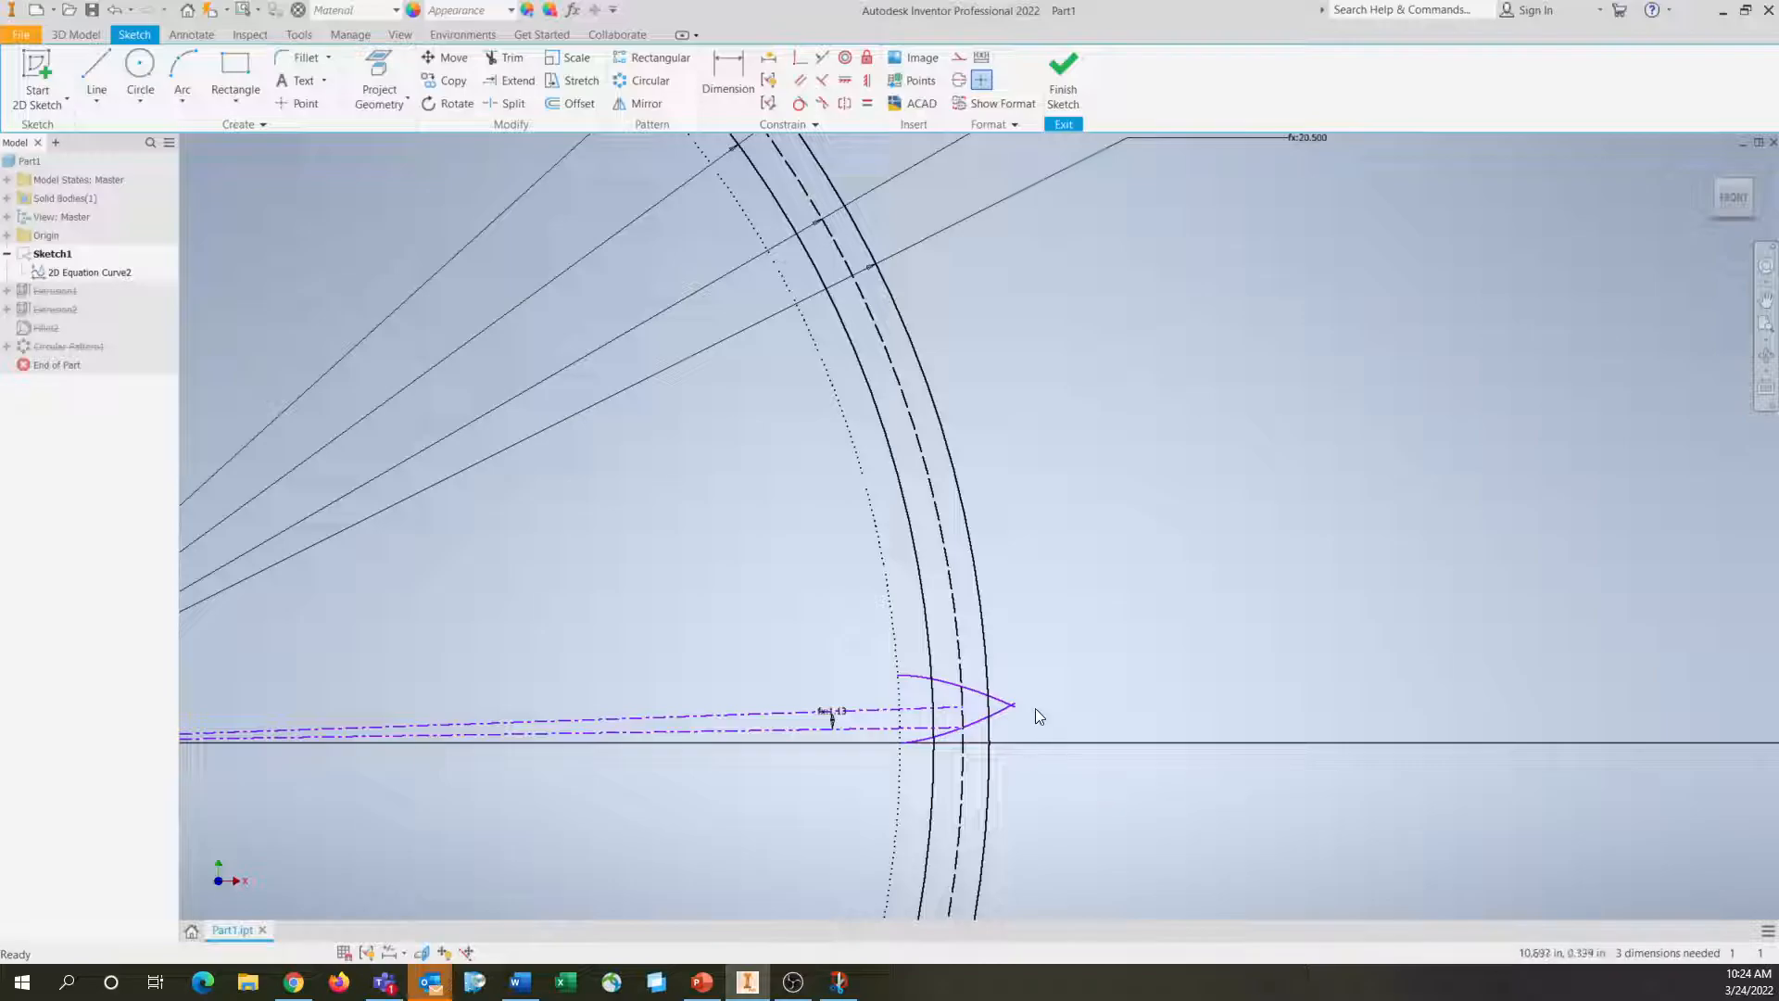
left_click(1063, 72)
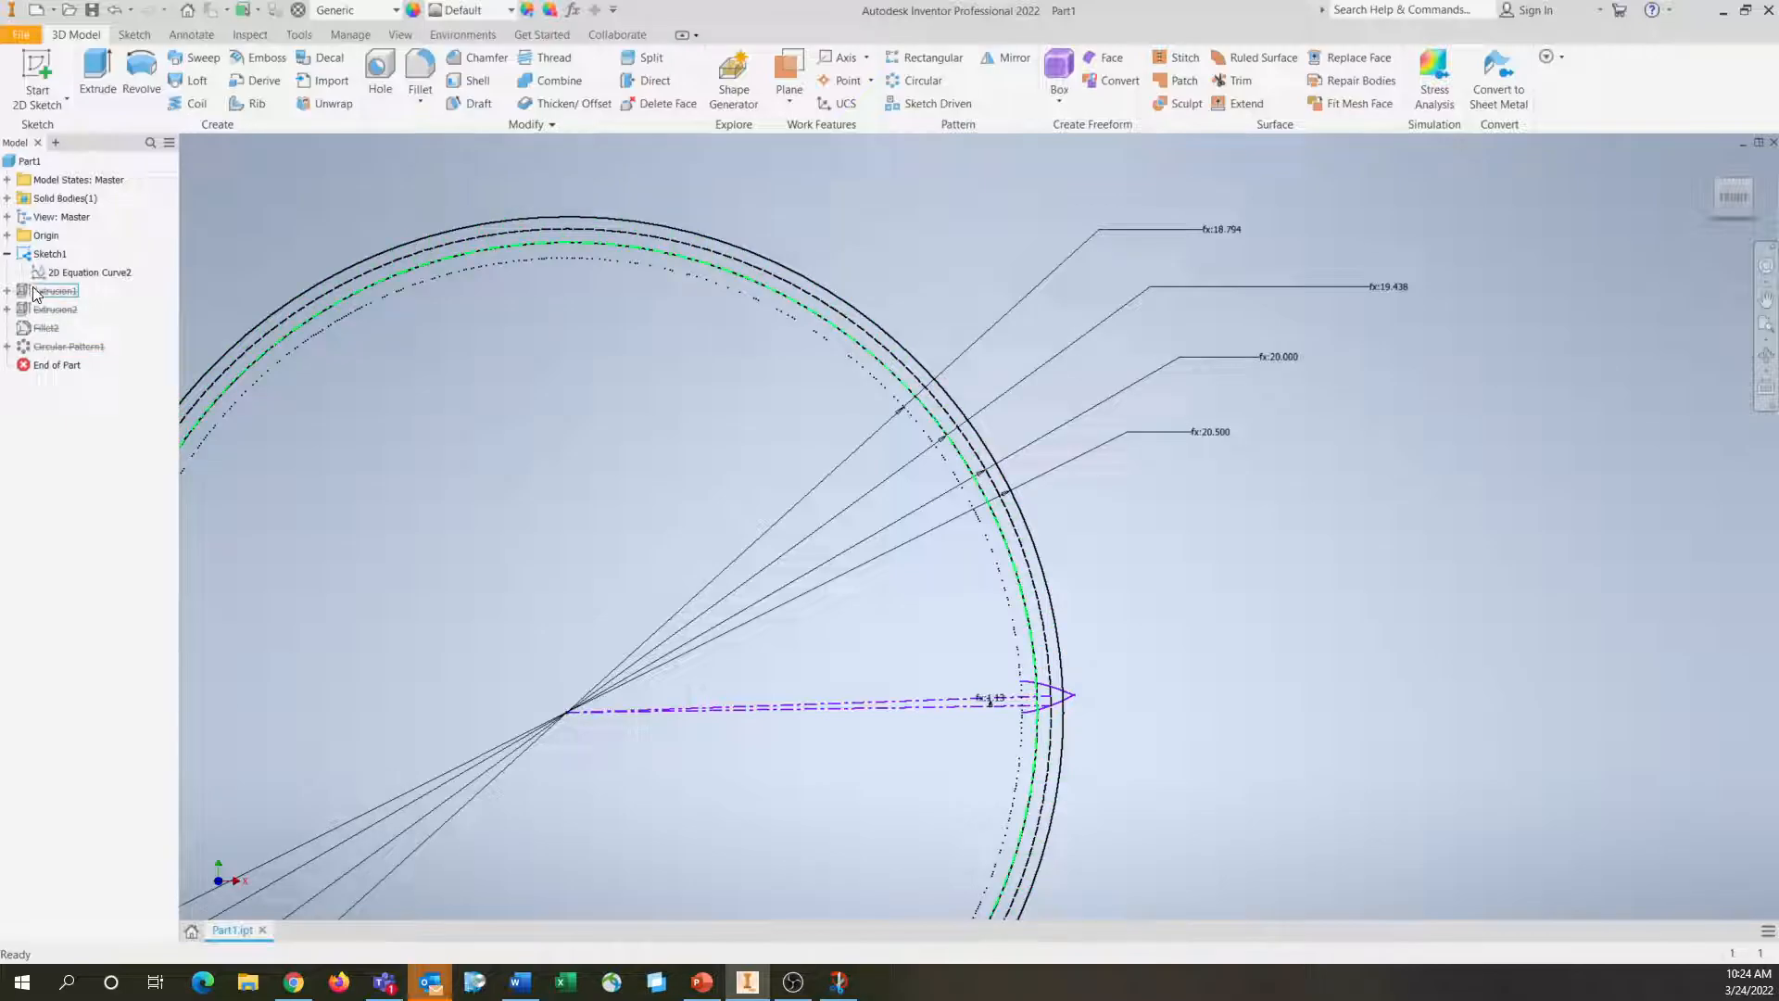
Extrude the full disc inside the 19.438 in root circle by 0.25 in
left_click(99, 67)
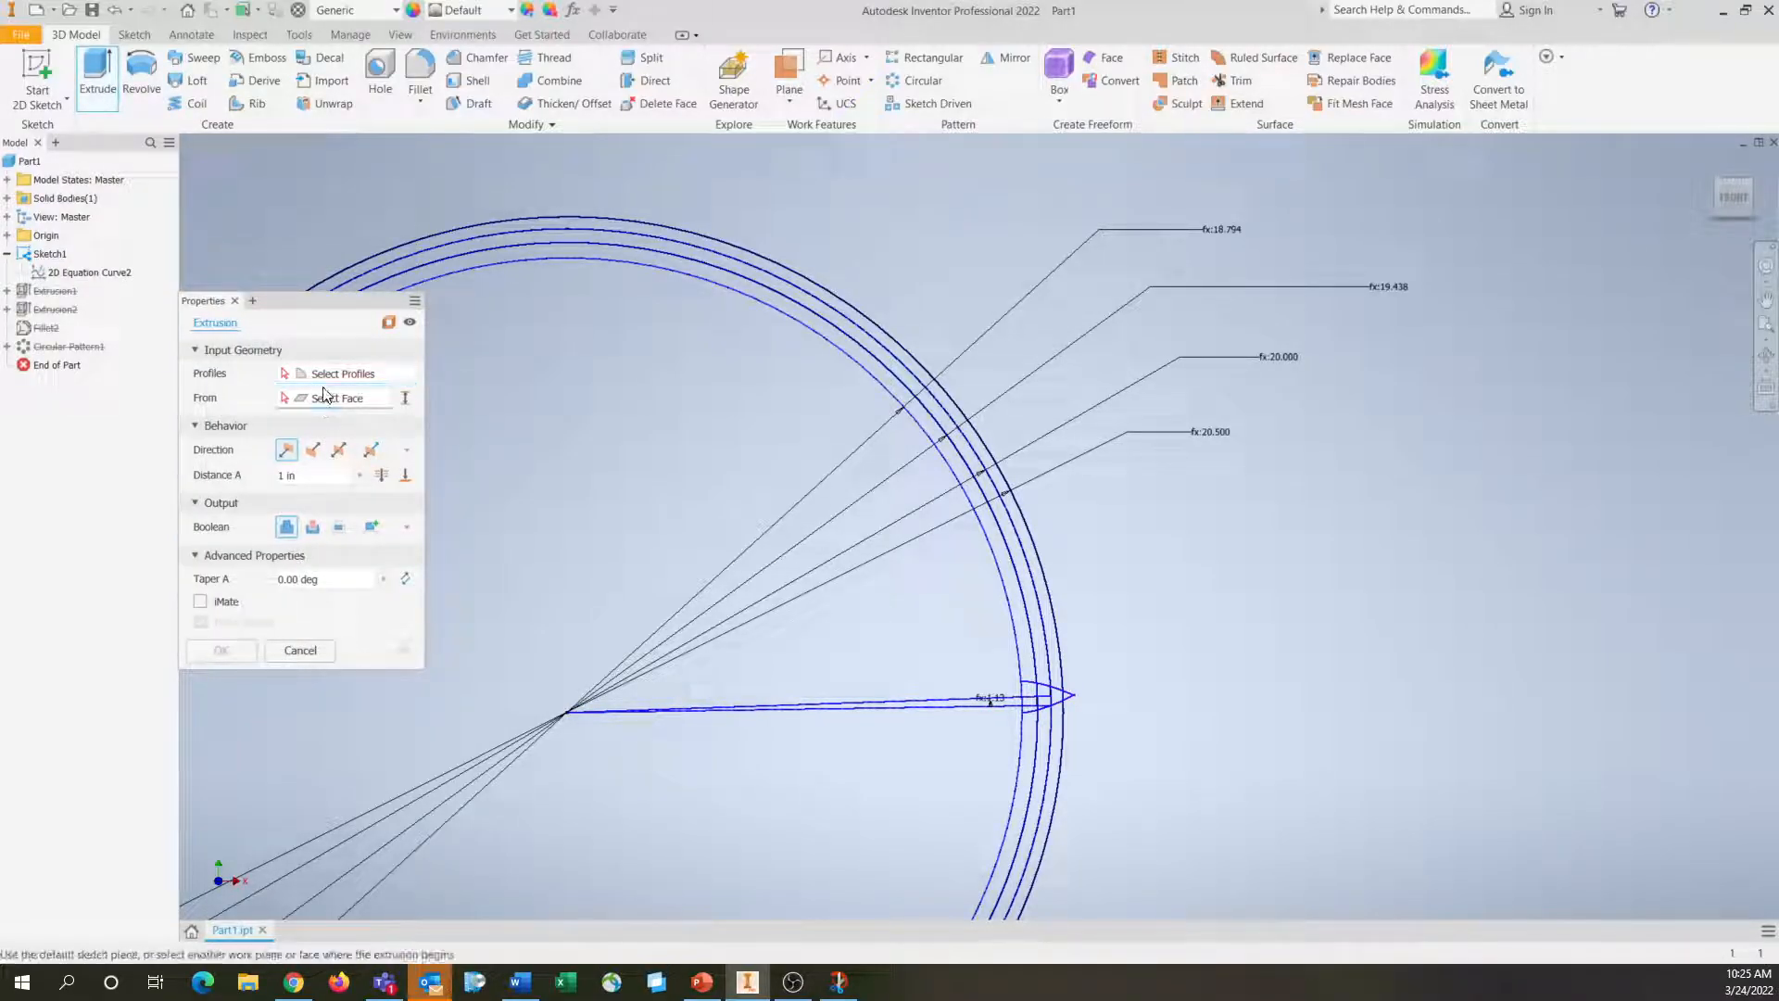
scroll(1015, 636, "up", 5)
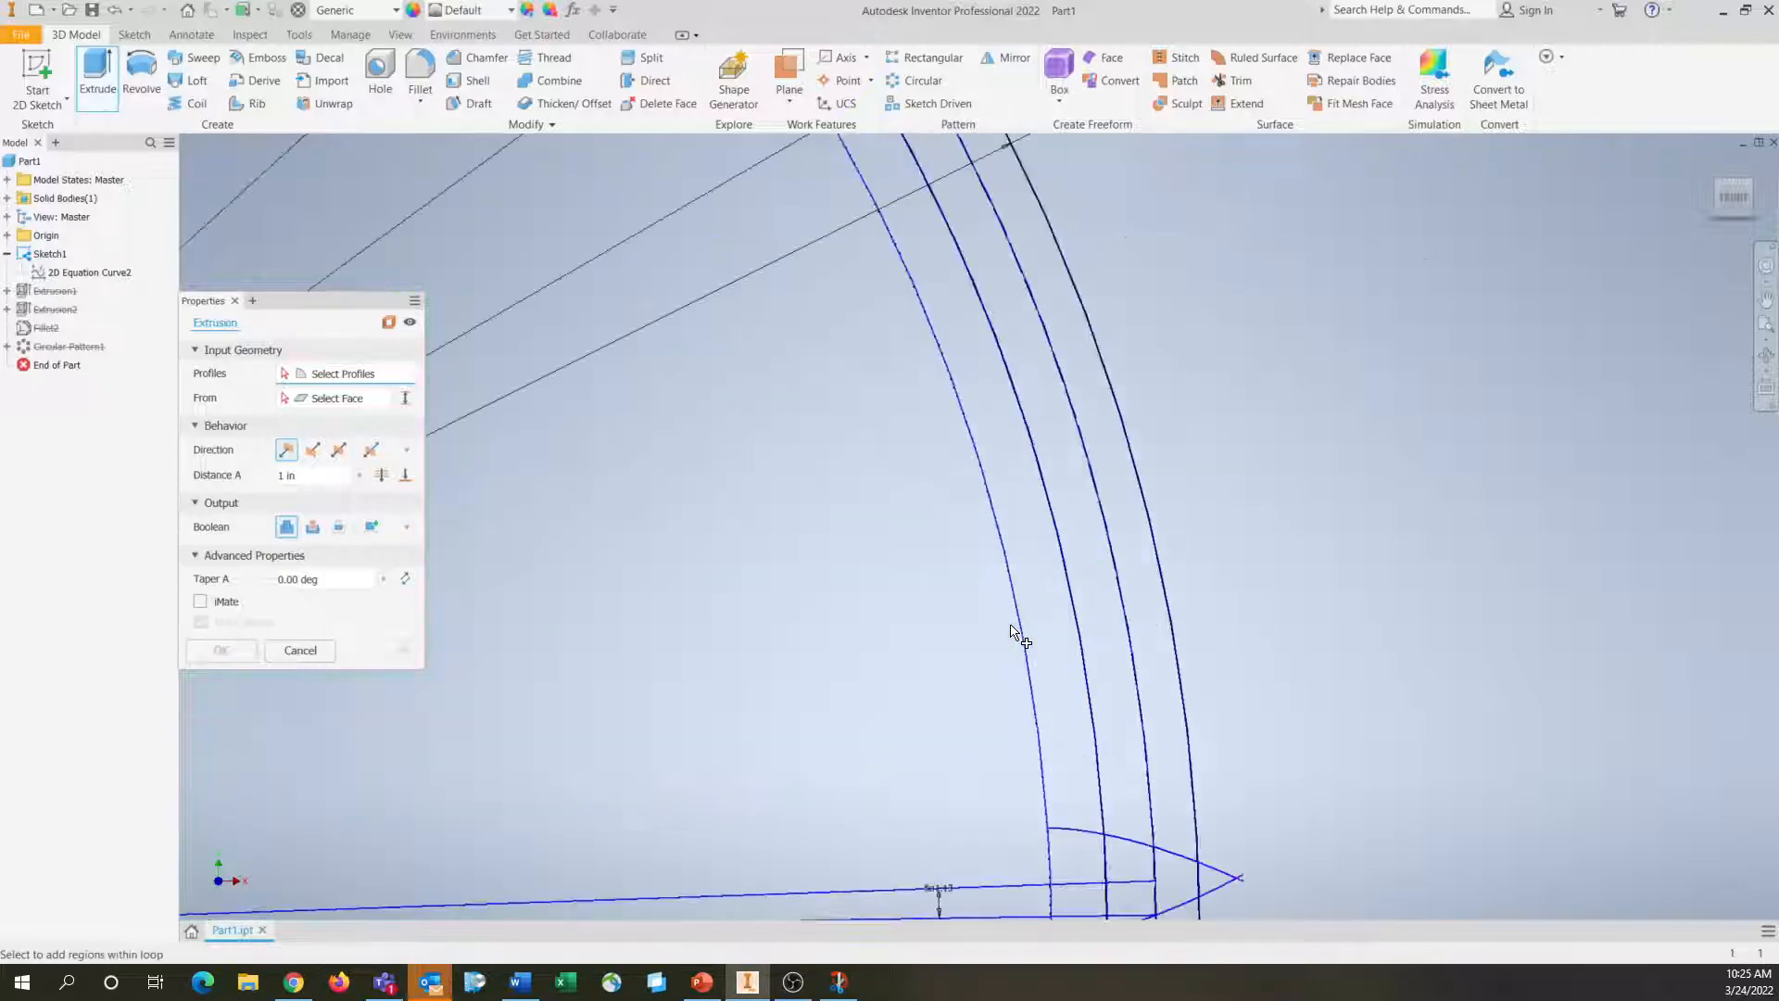
scroll(1458, 750, "down", 3)
middle_click_drag(1458, 747, 1378, 683)
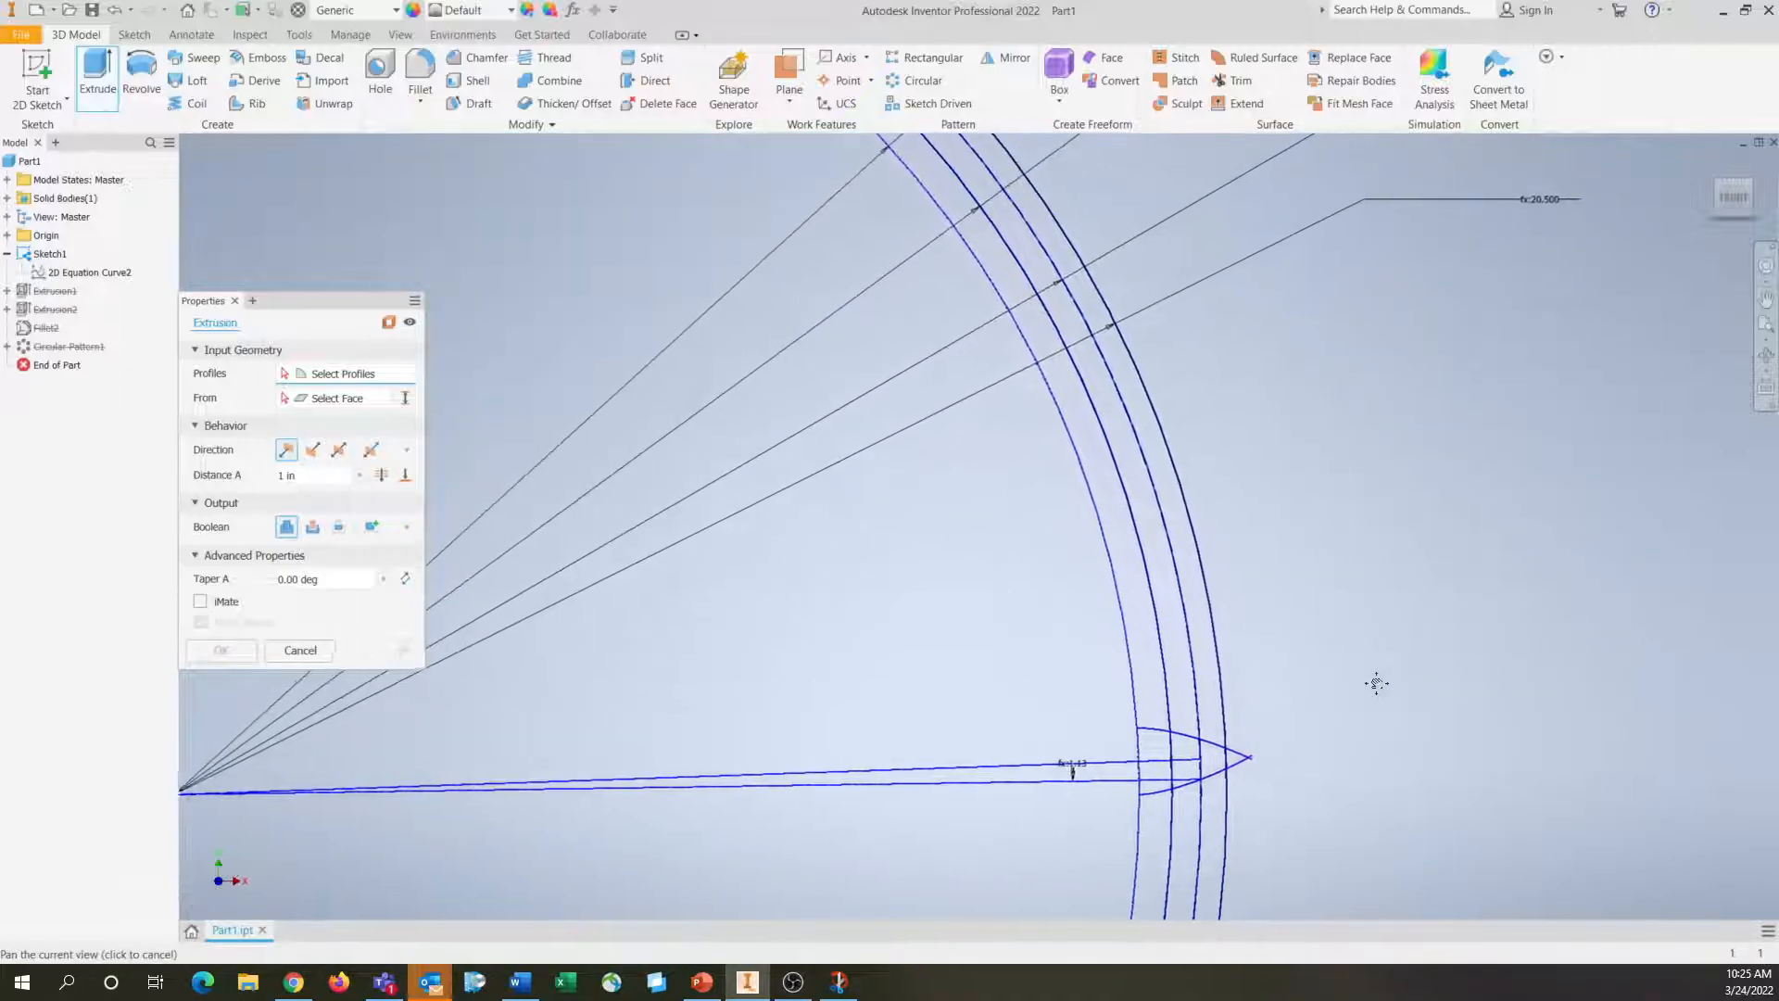
left_click(1169, 712)
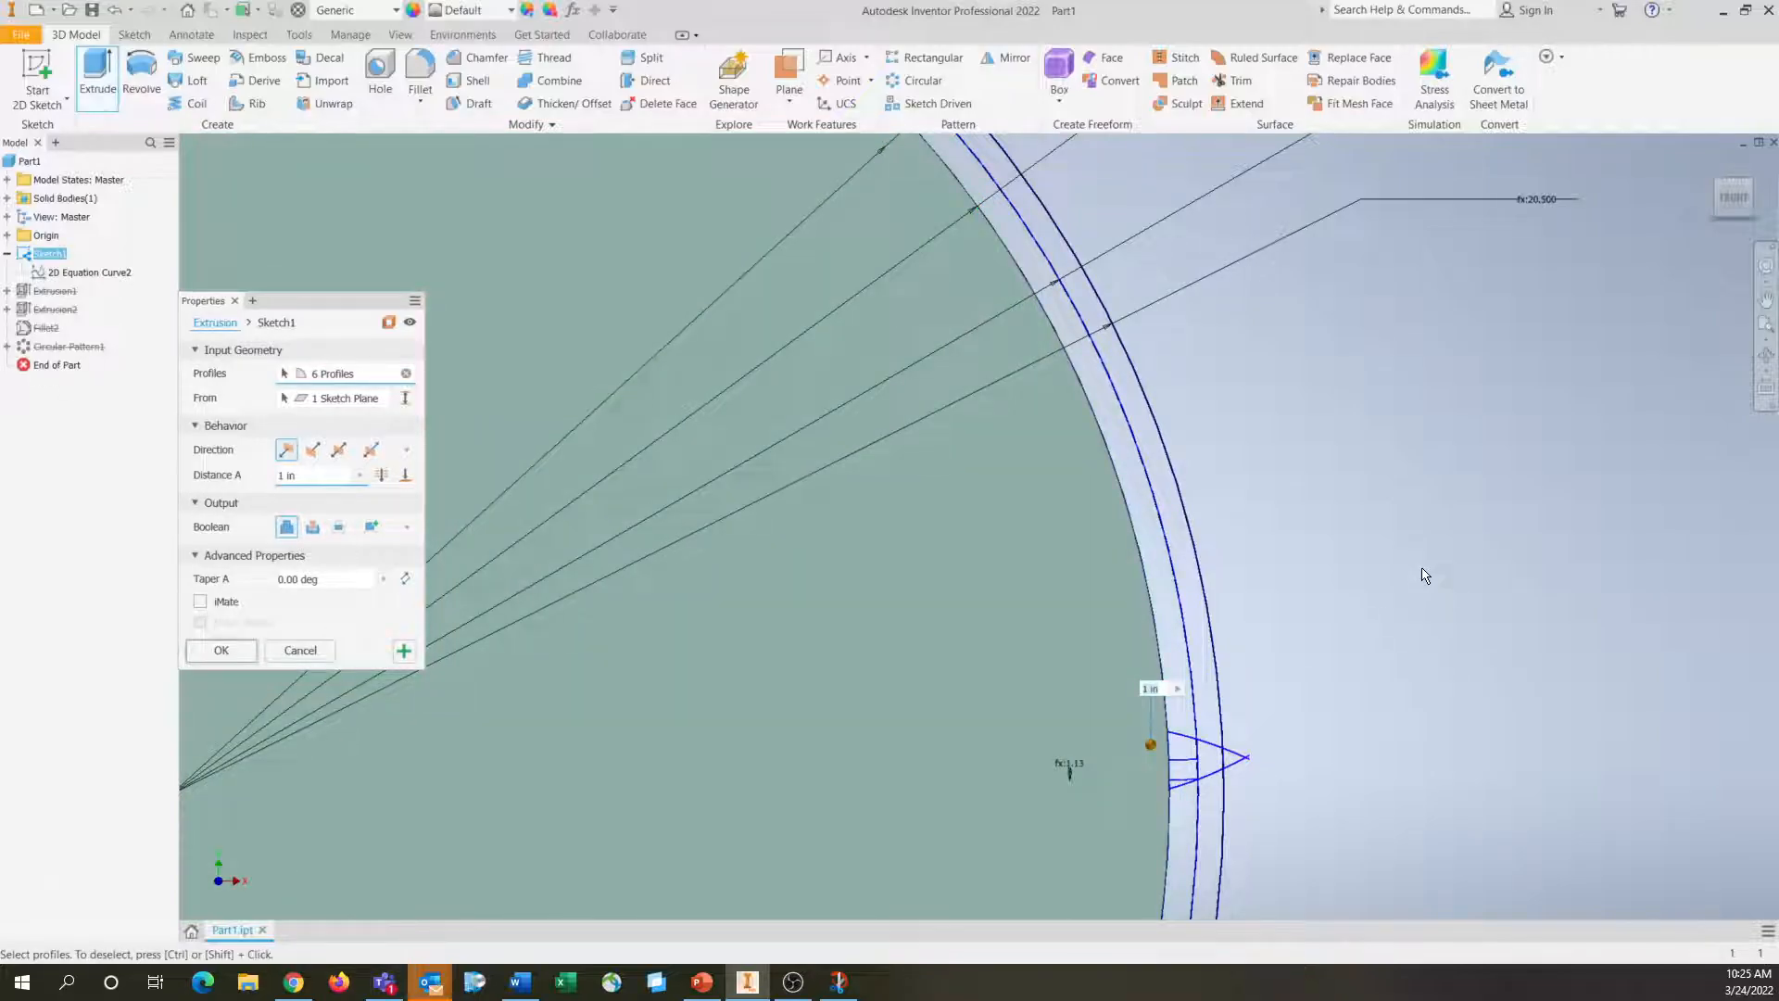
left_click(324, 479)
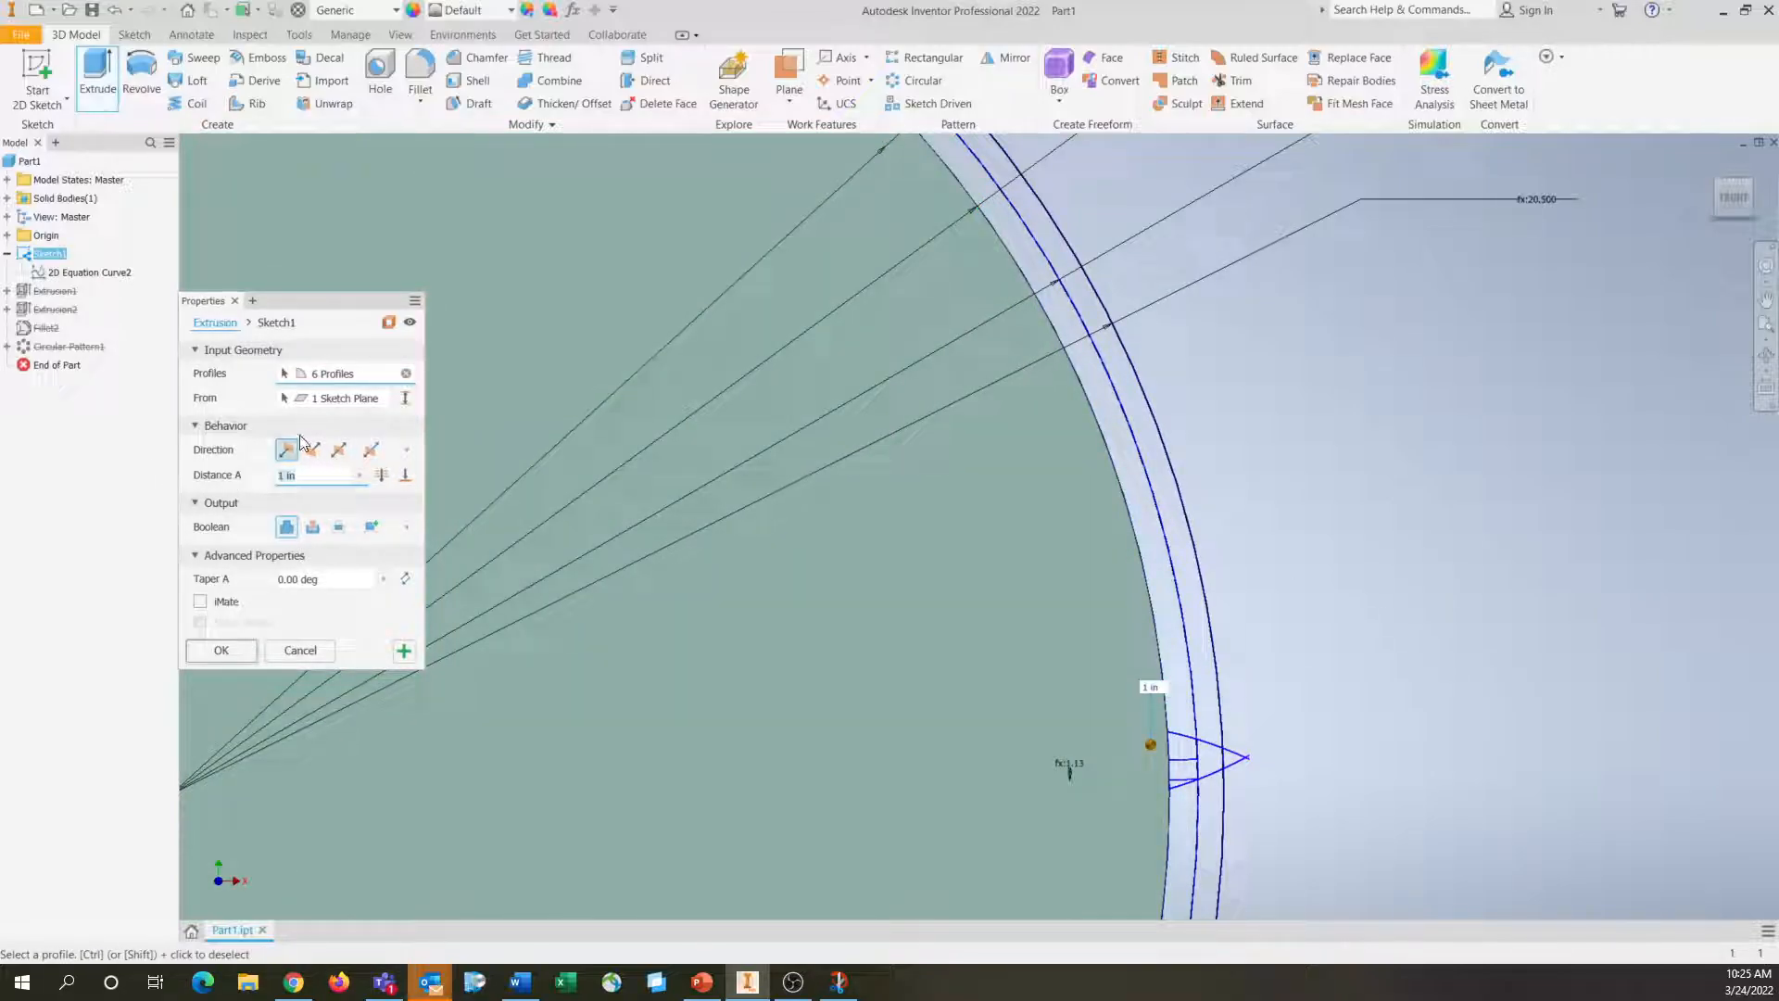
key("Return")
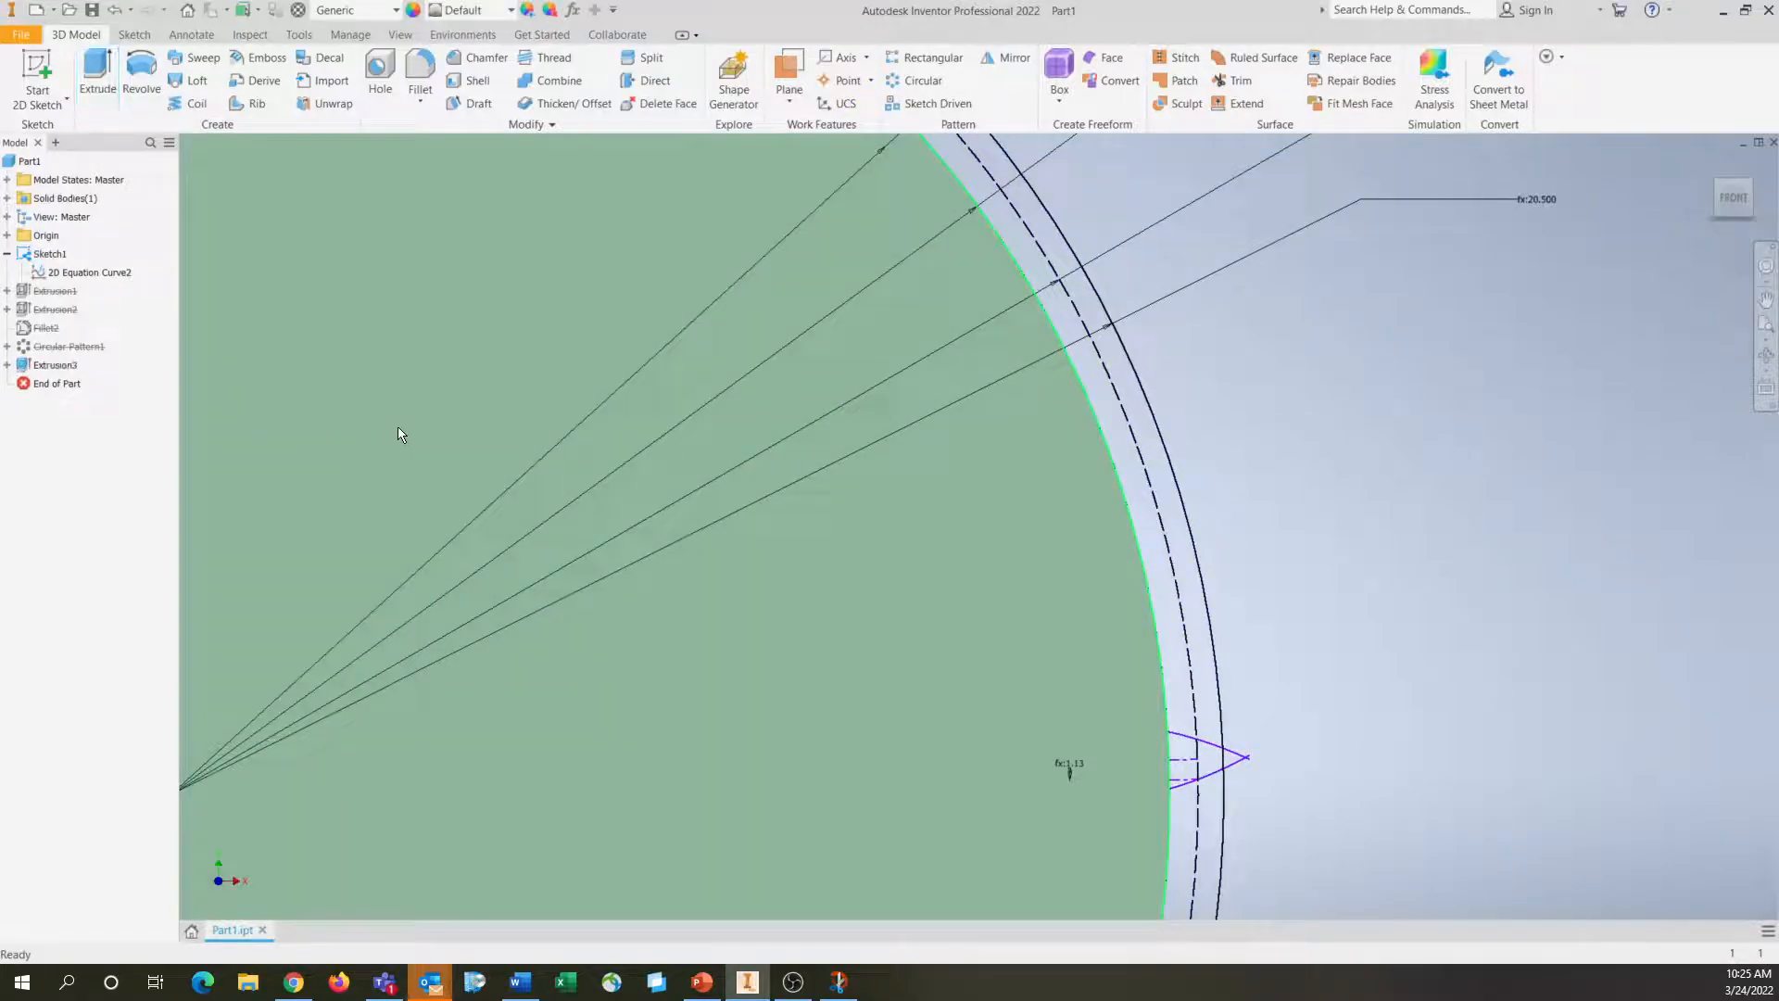
key("f")
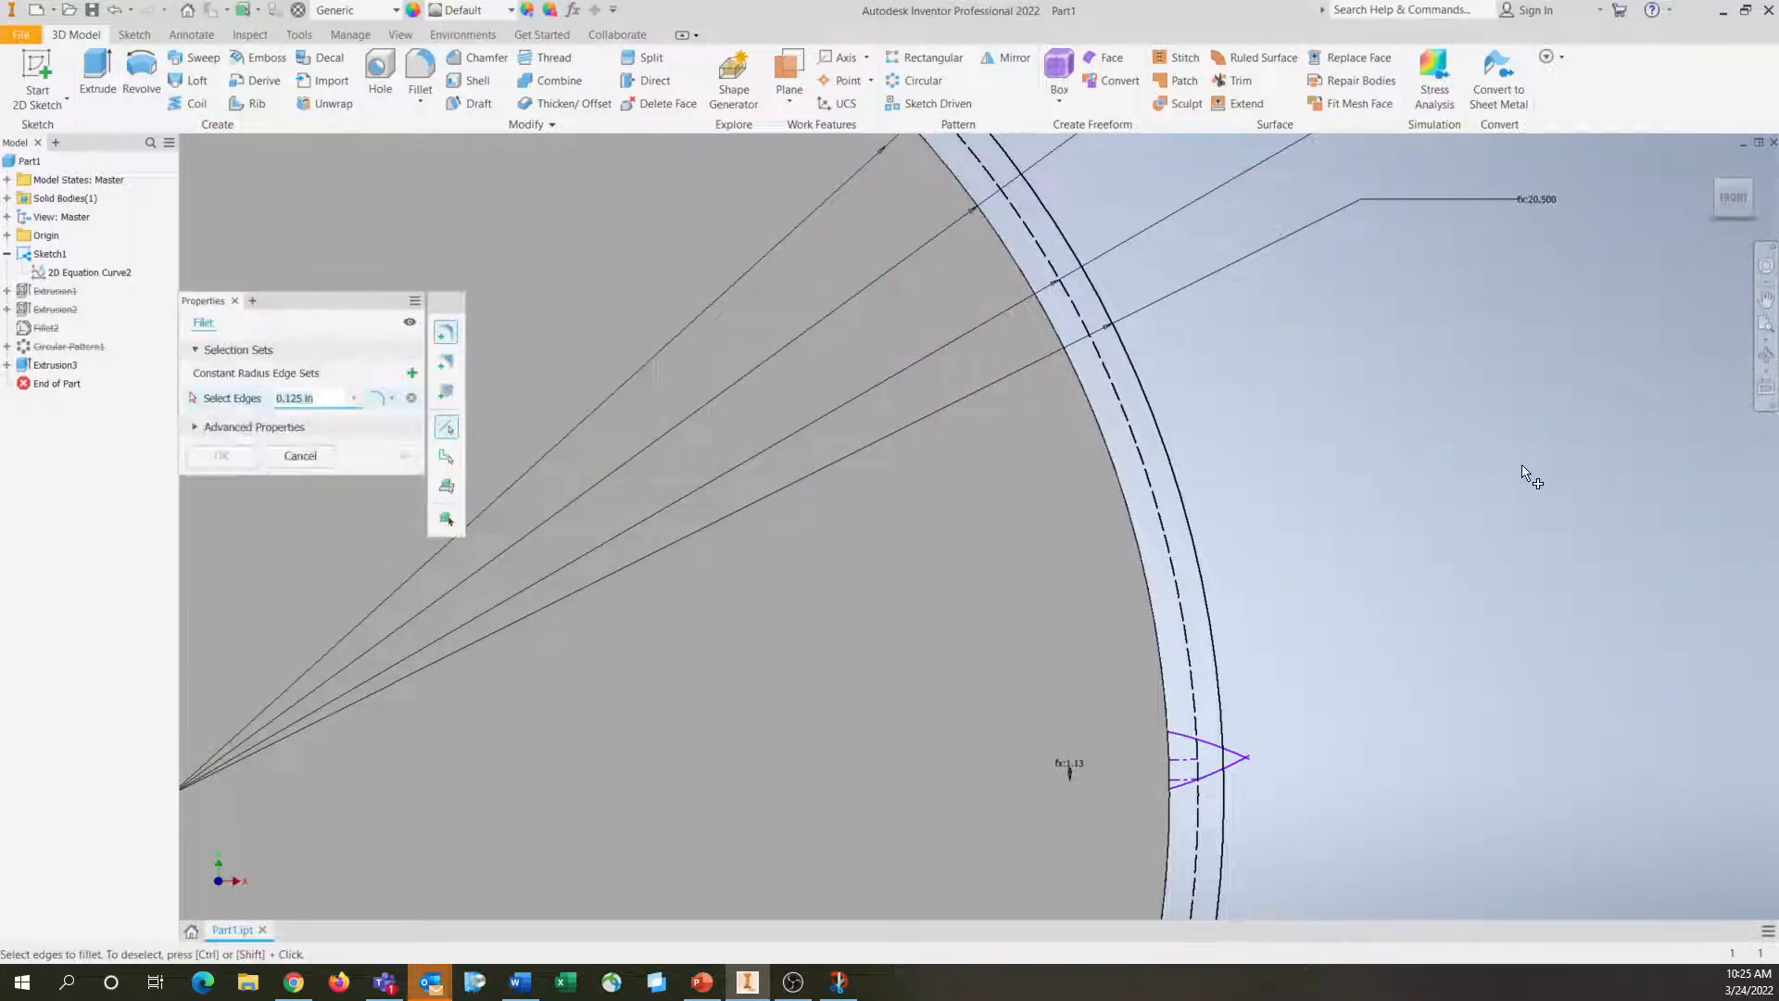
middle_click_drag(1539, 525, 1464, 589, "shift")
scroll(1382, 696, "down", 3)
middle_click_drag(1396, 672, 1481, 469)
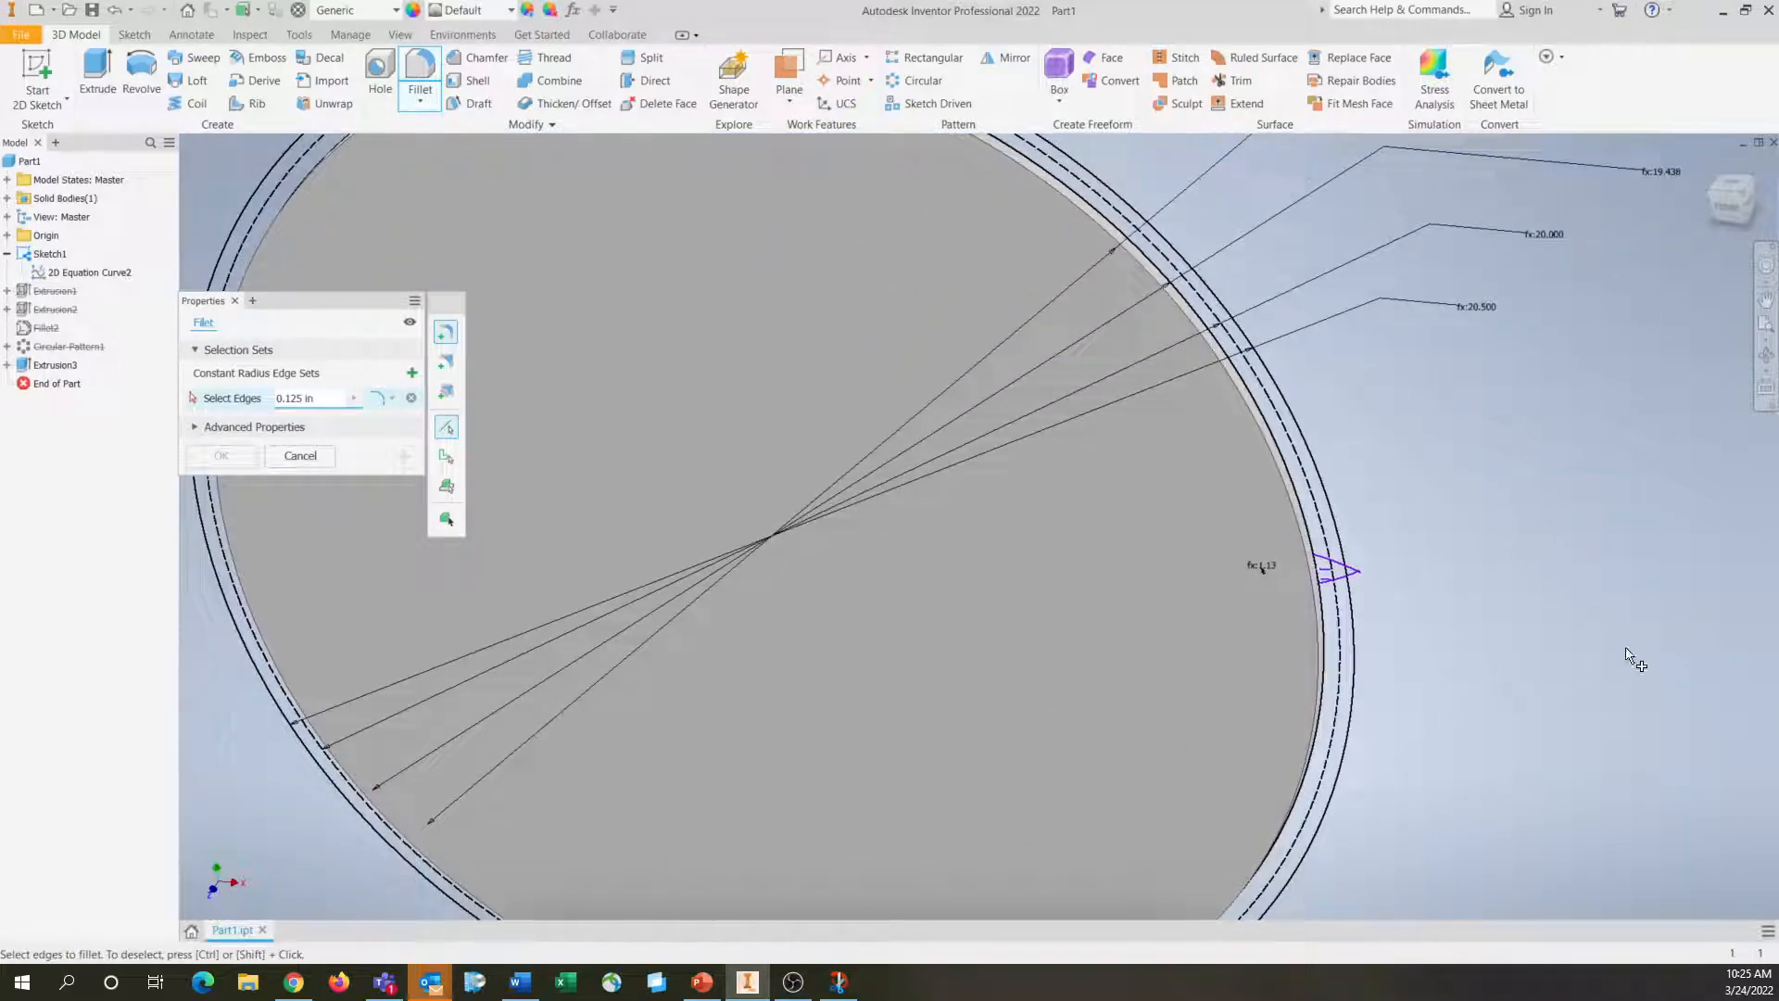
key("Escape")
middle_click_drag(1461, 659, 1313, 617)
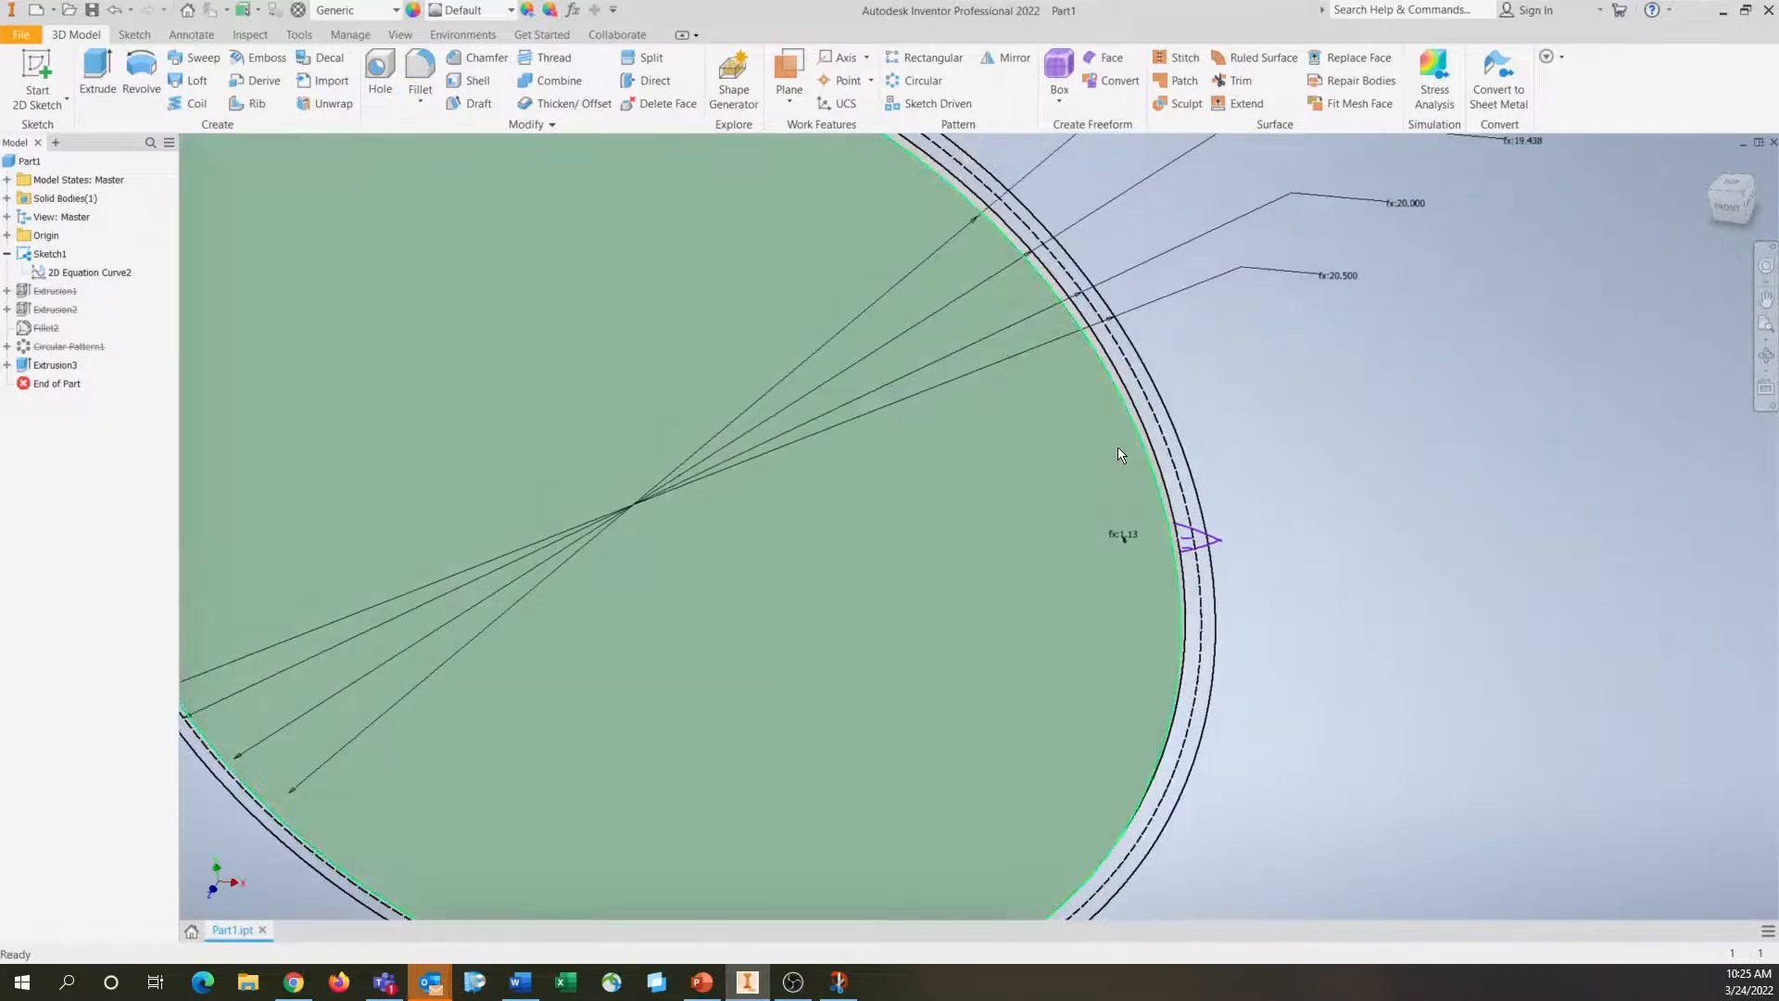
left_click(1742, 219)
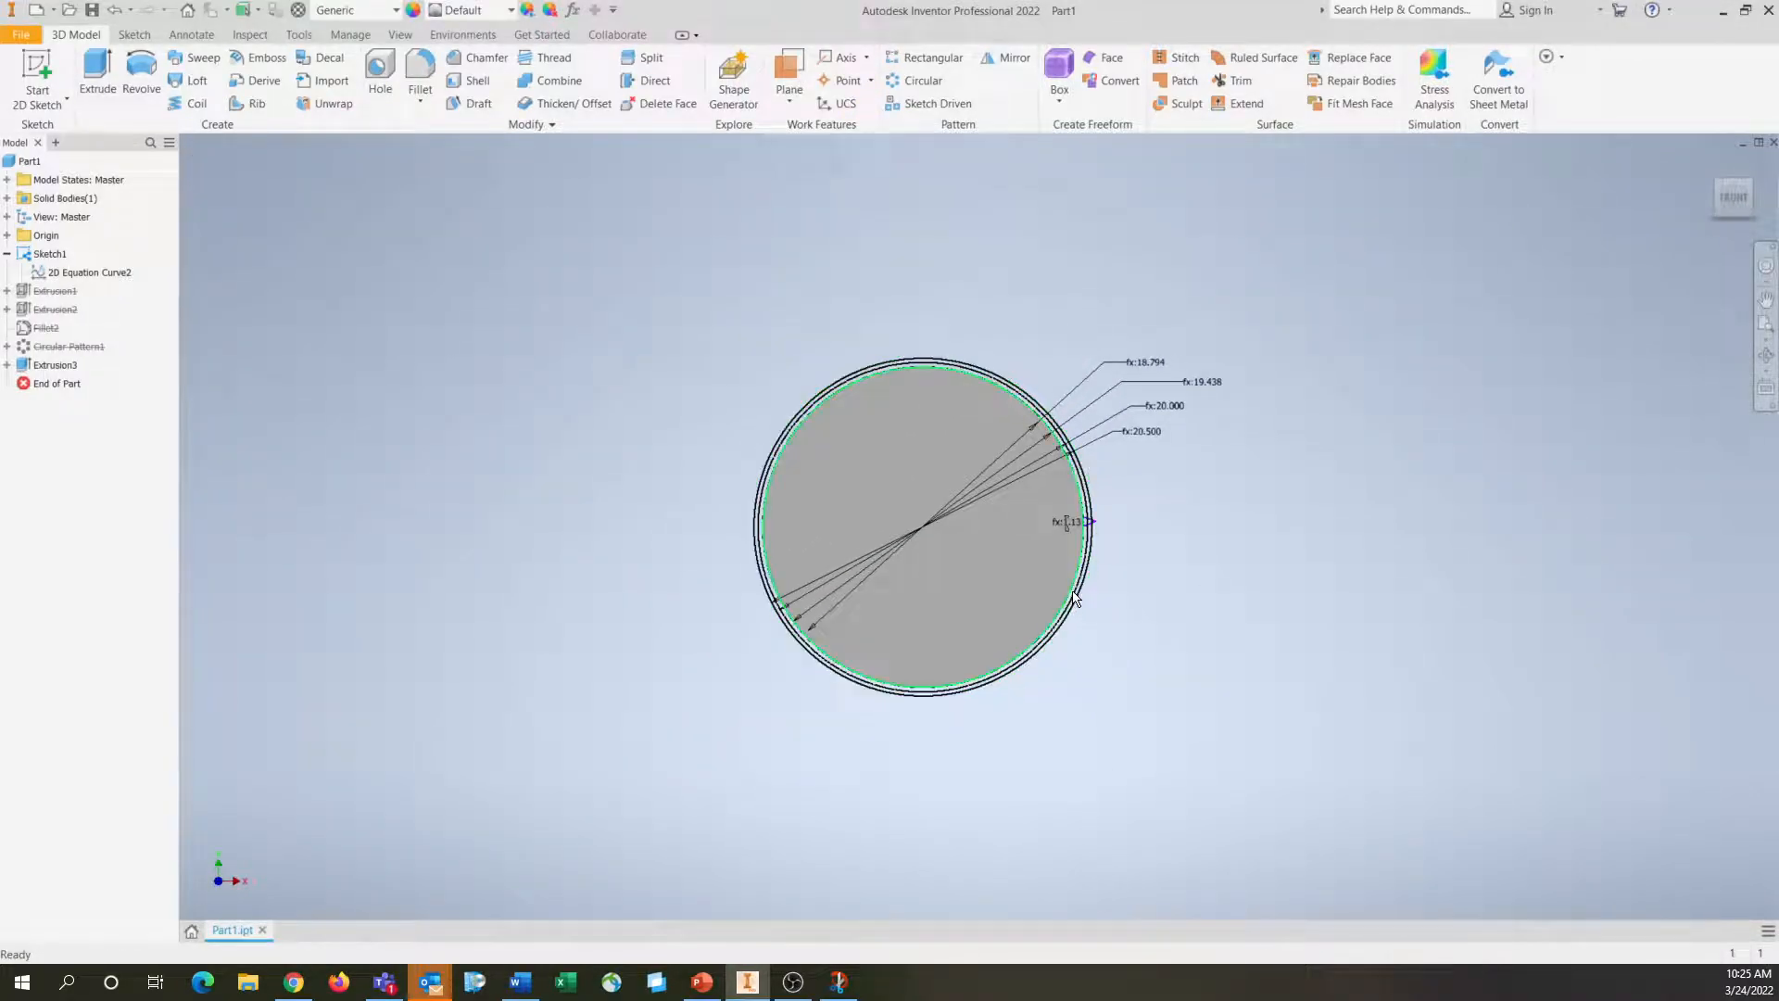
Delete the old suppressed features: both extrusions, the fillet and the circular pattern
scroll(1075, 597, "down", 8)
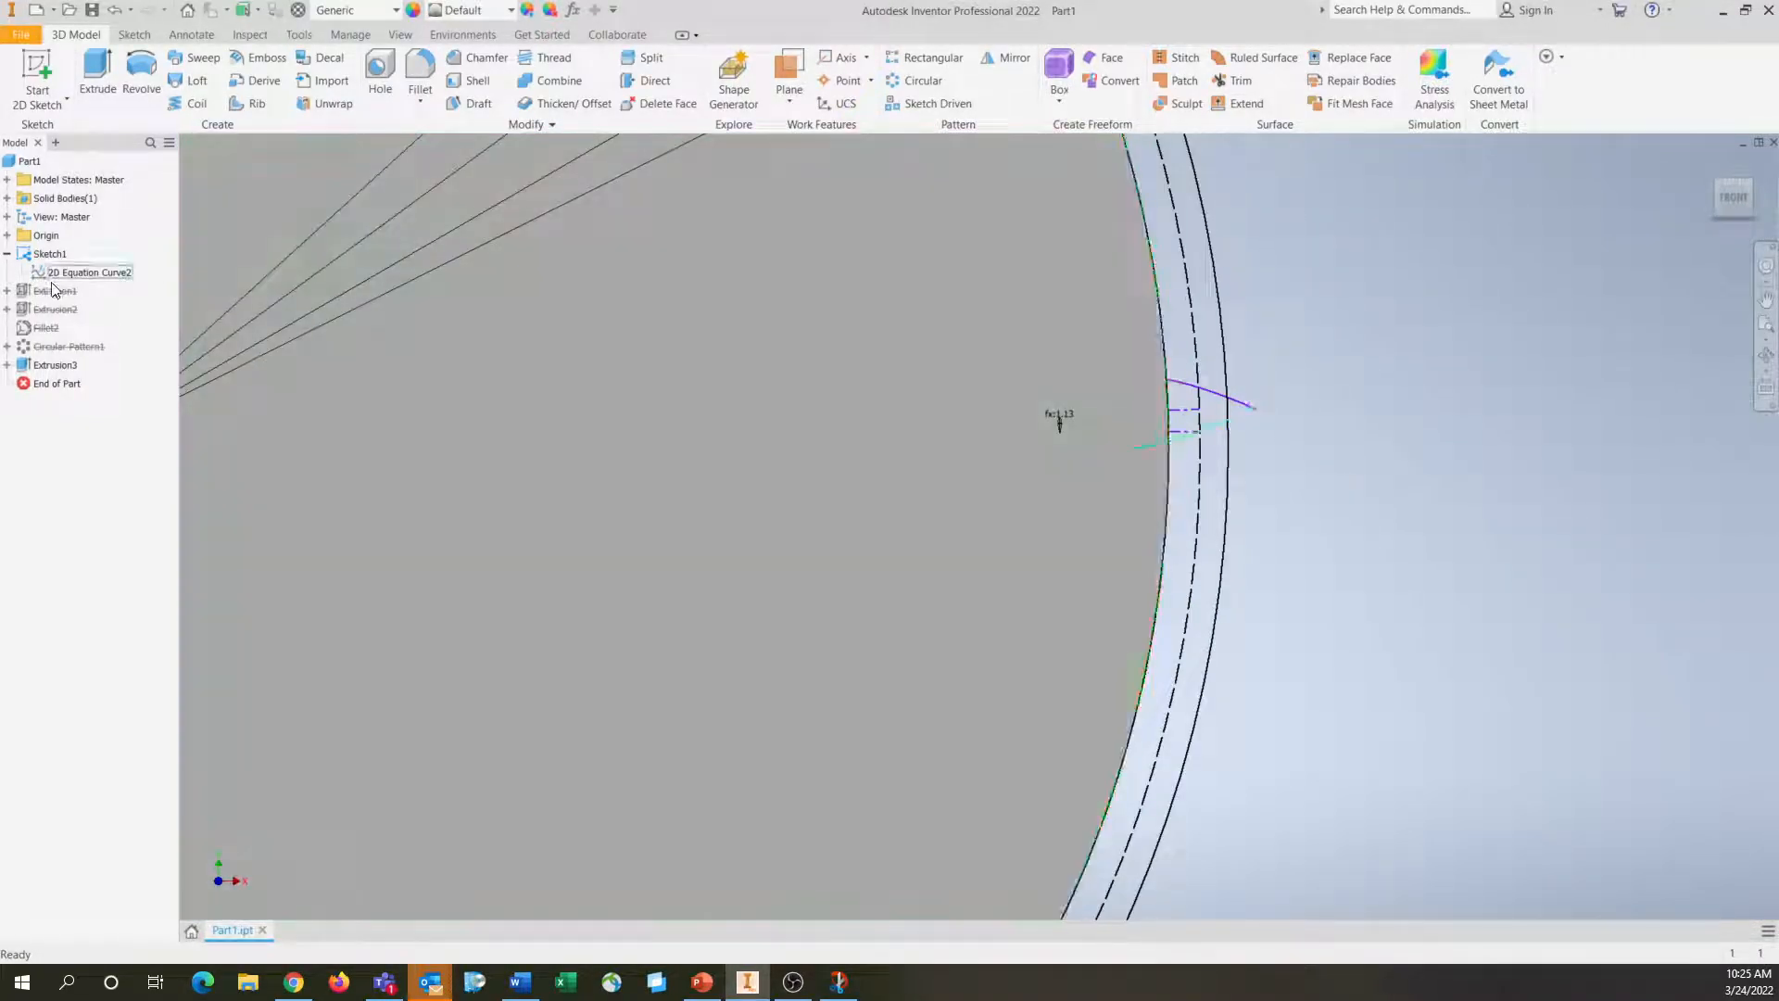
left_click(22, 290)
left_click(43, 348, "shift")
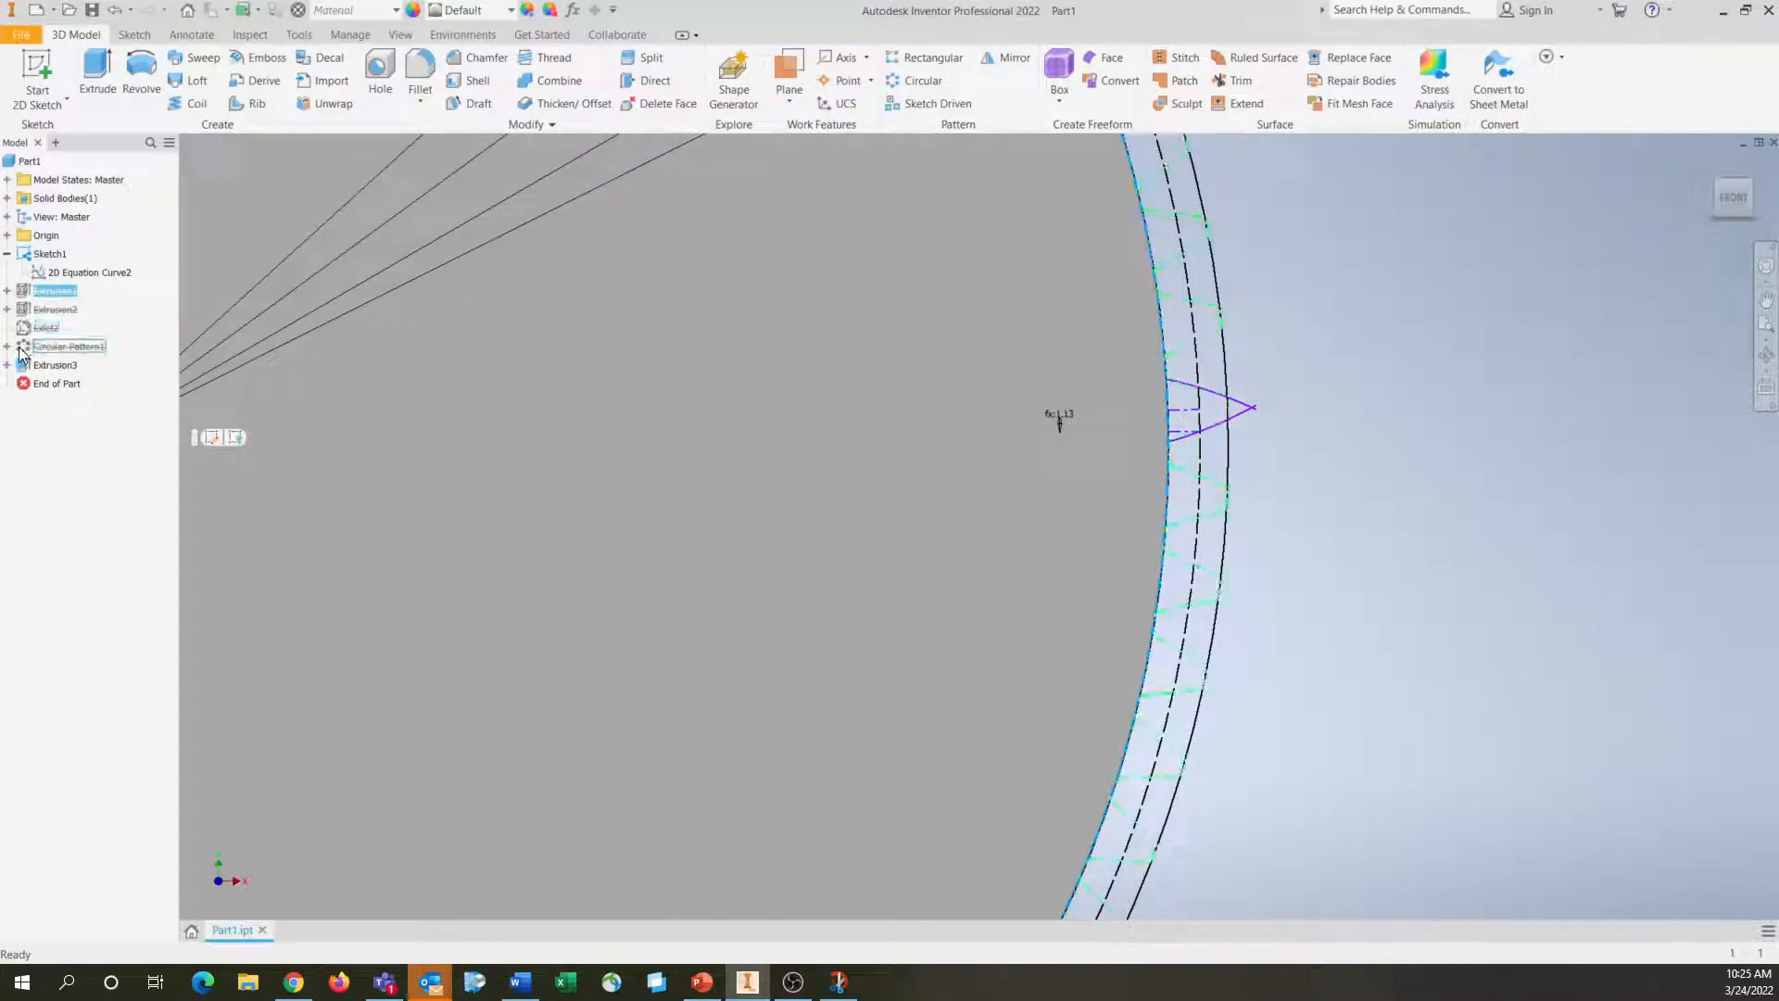
key("Delete")
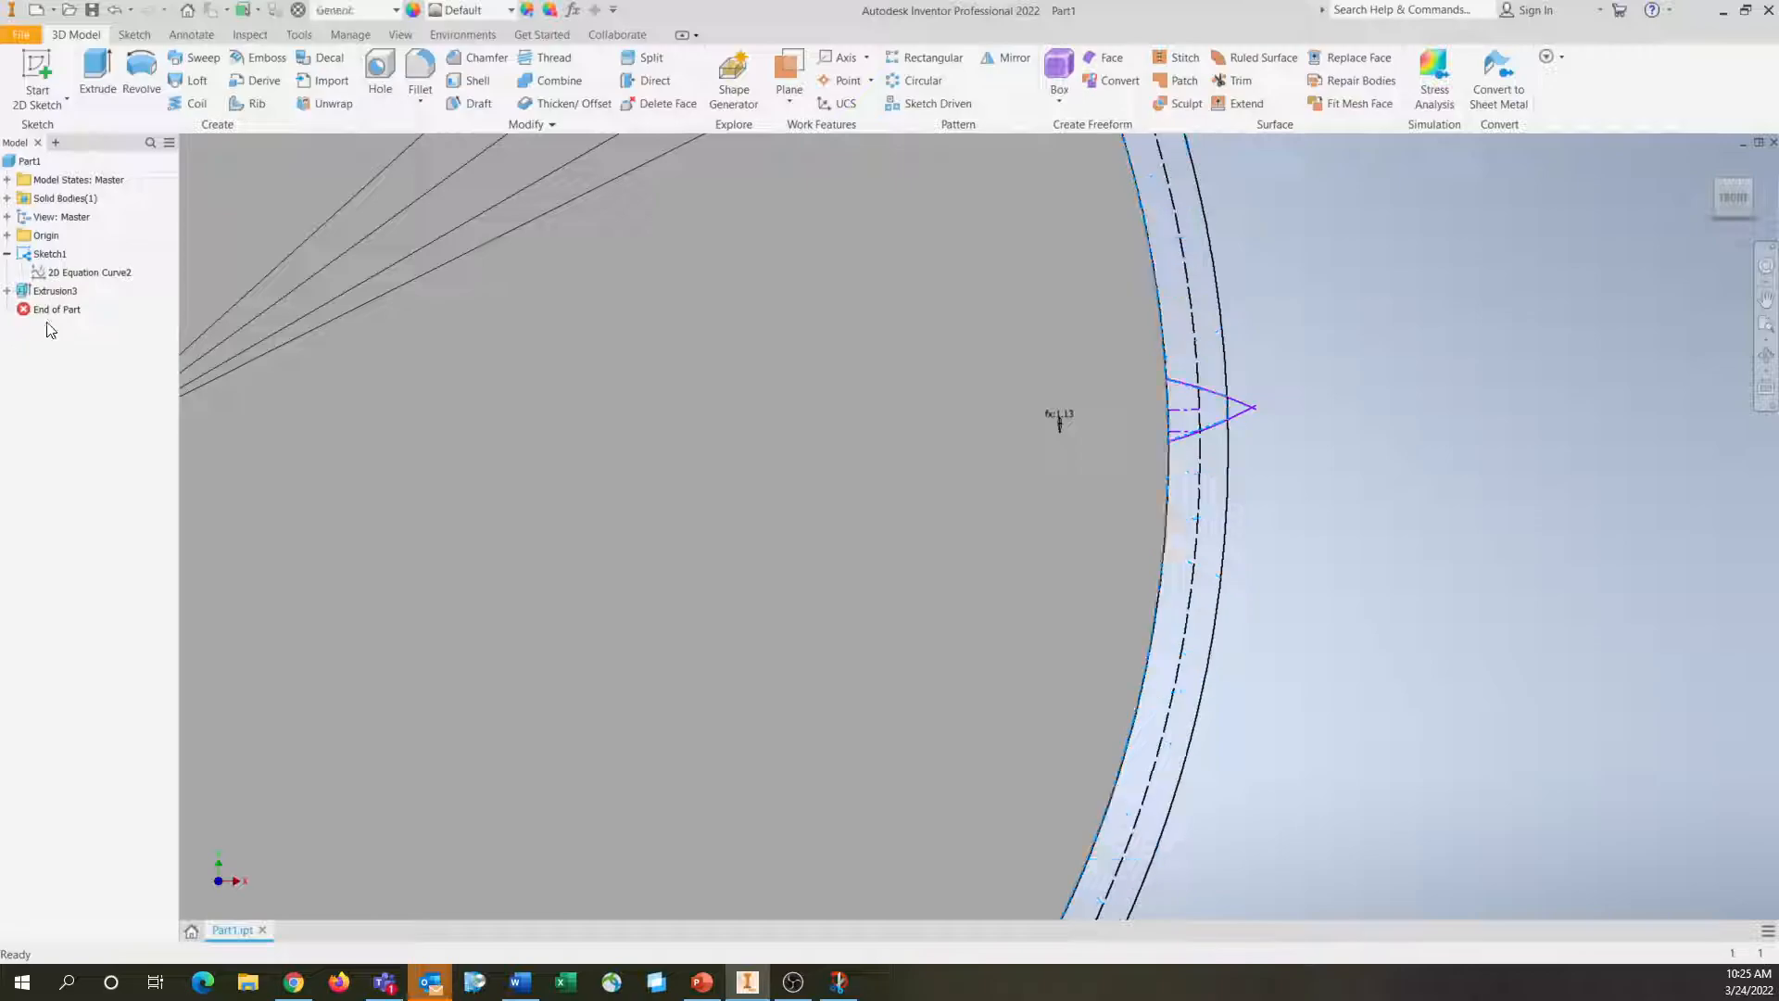
right_click(51, 297)
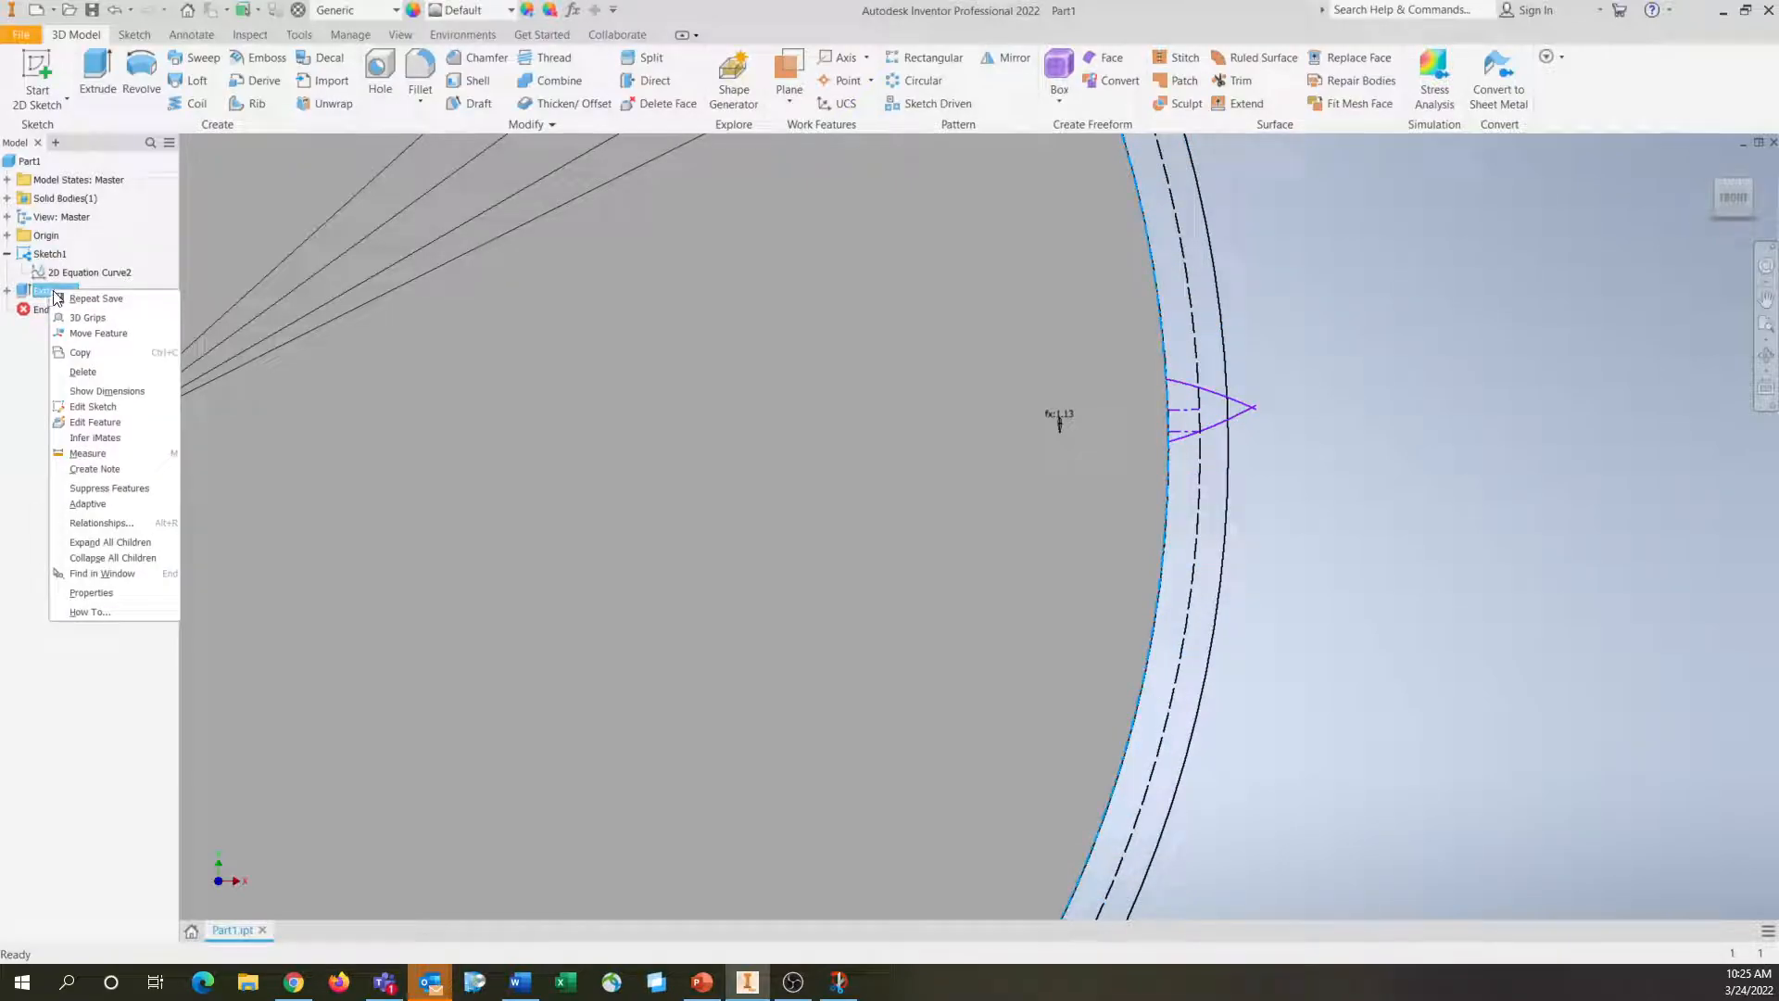
left_click(31, 401)
left_click(7, 291)
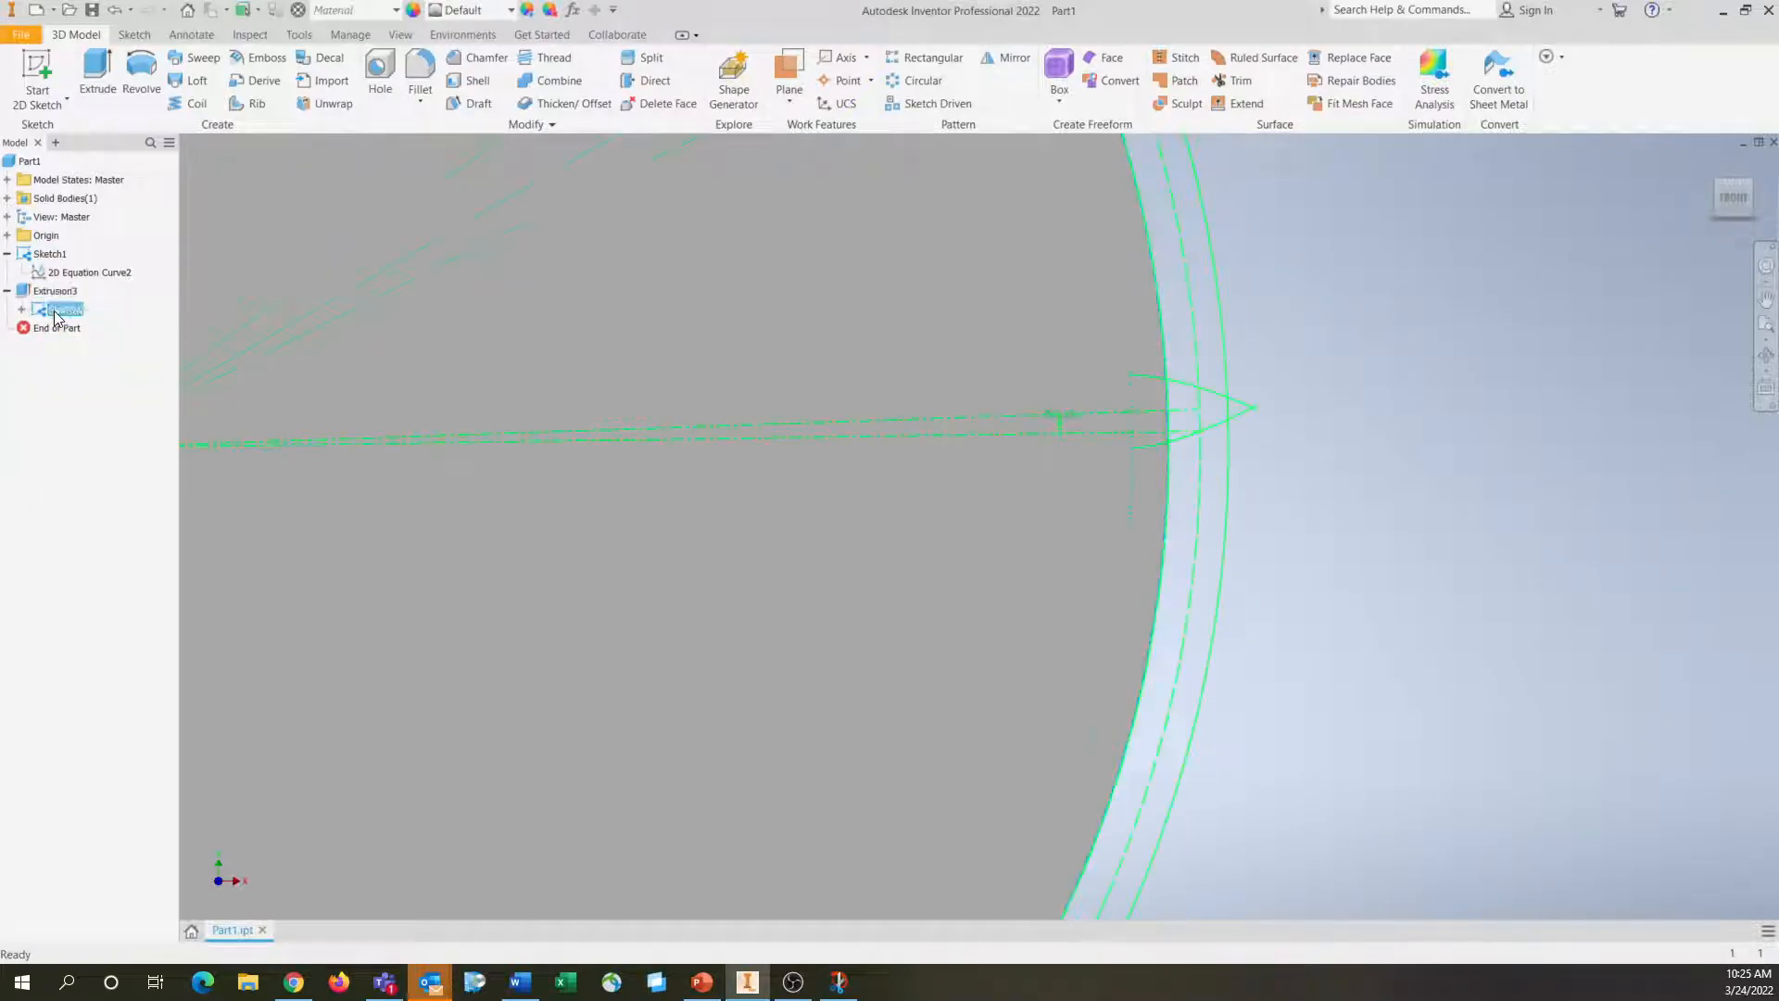
right_click(53, 311)
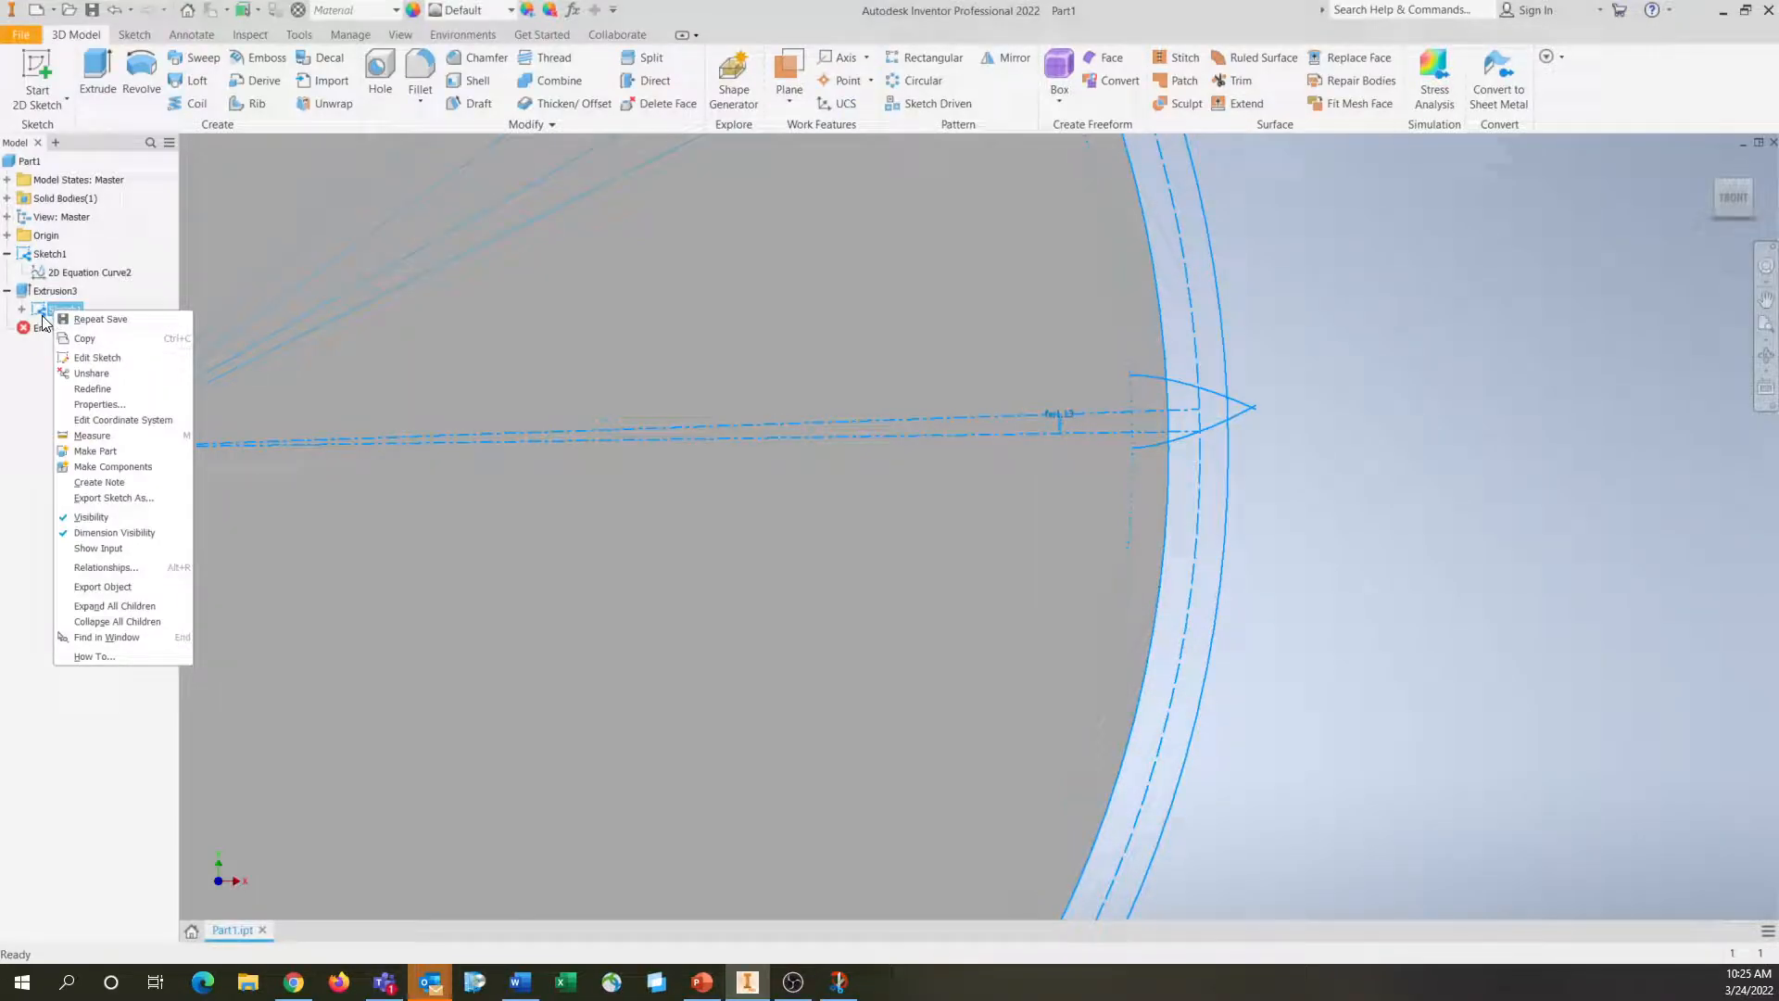
left_click(33, 397)
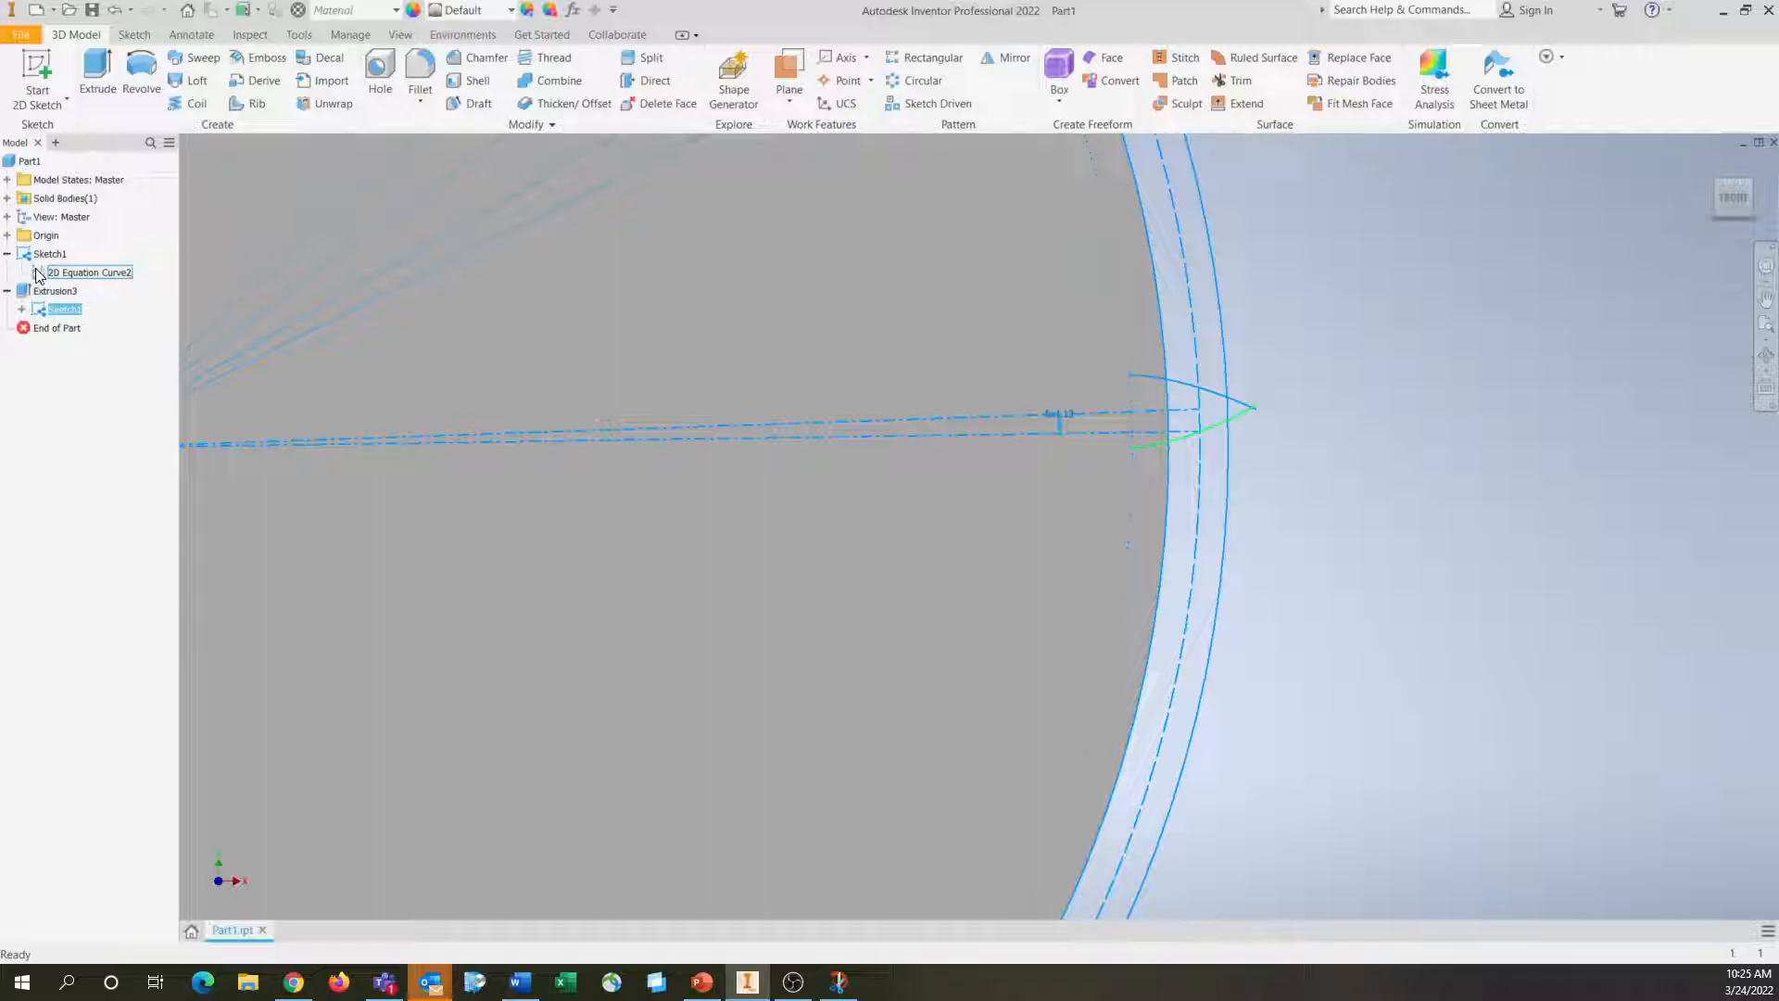
right_click(38, 275)
left_click(42, 453)
left_click(41, 253)
left_click(91, 60)
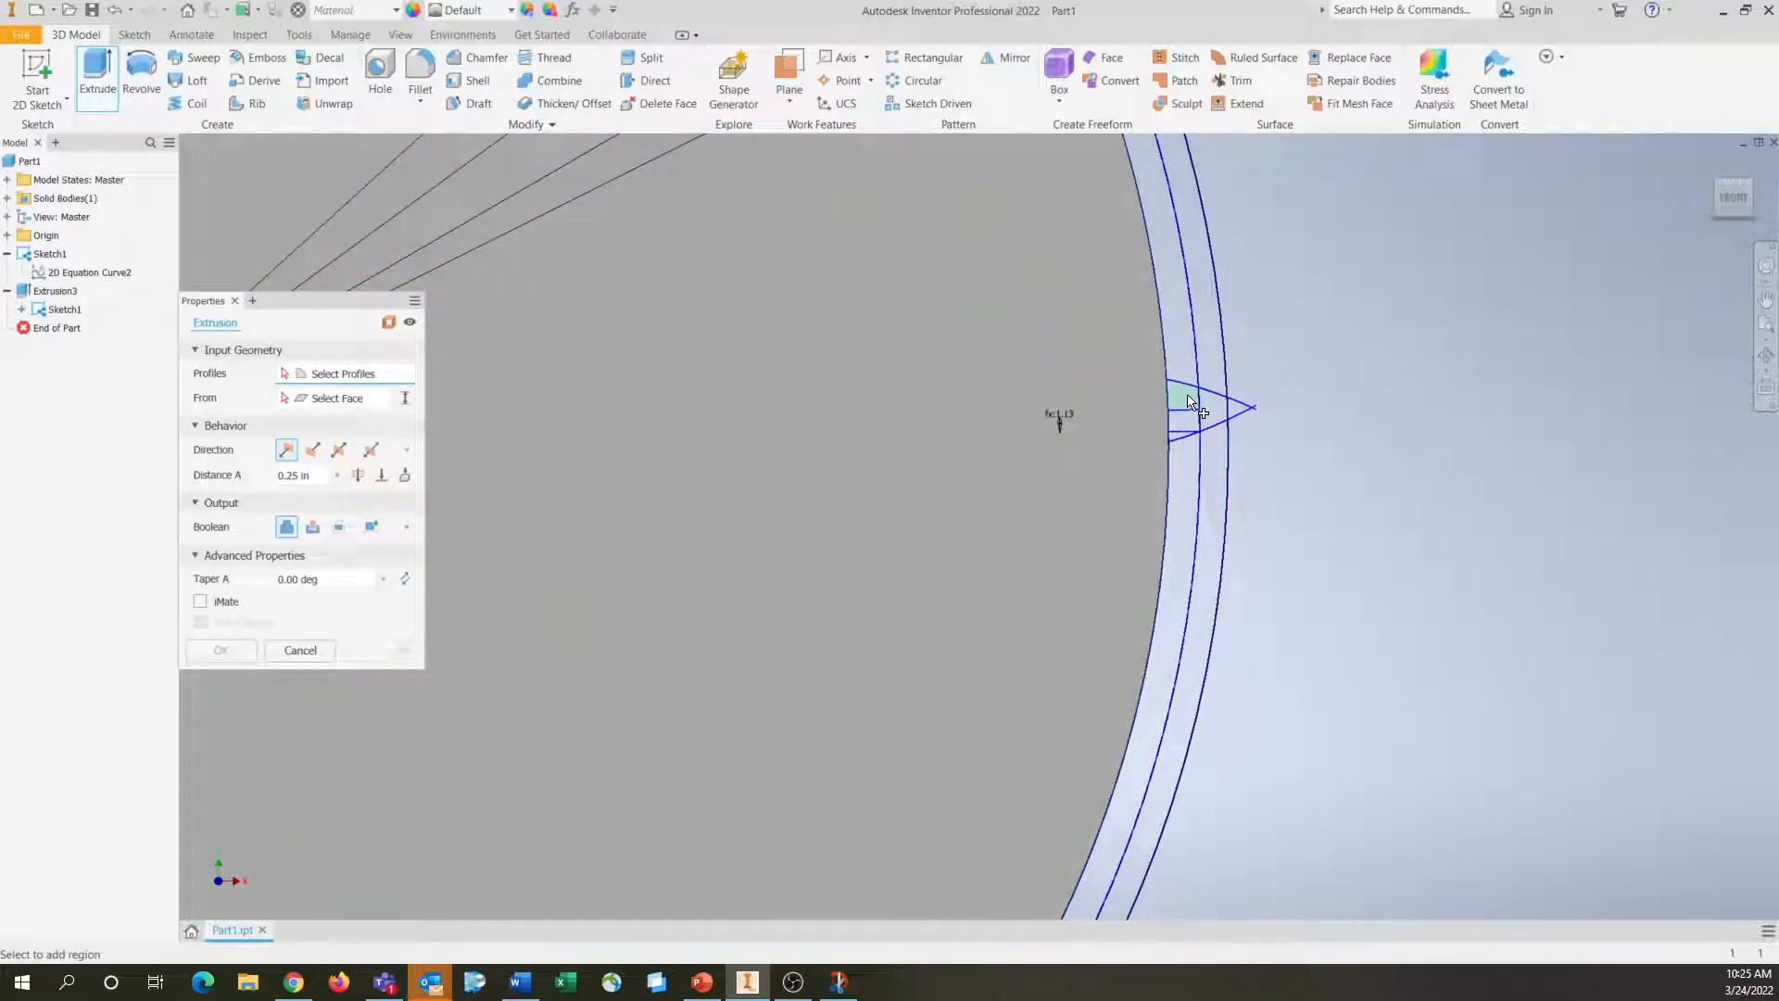
key("Escape")
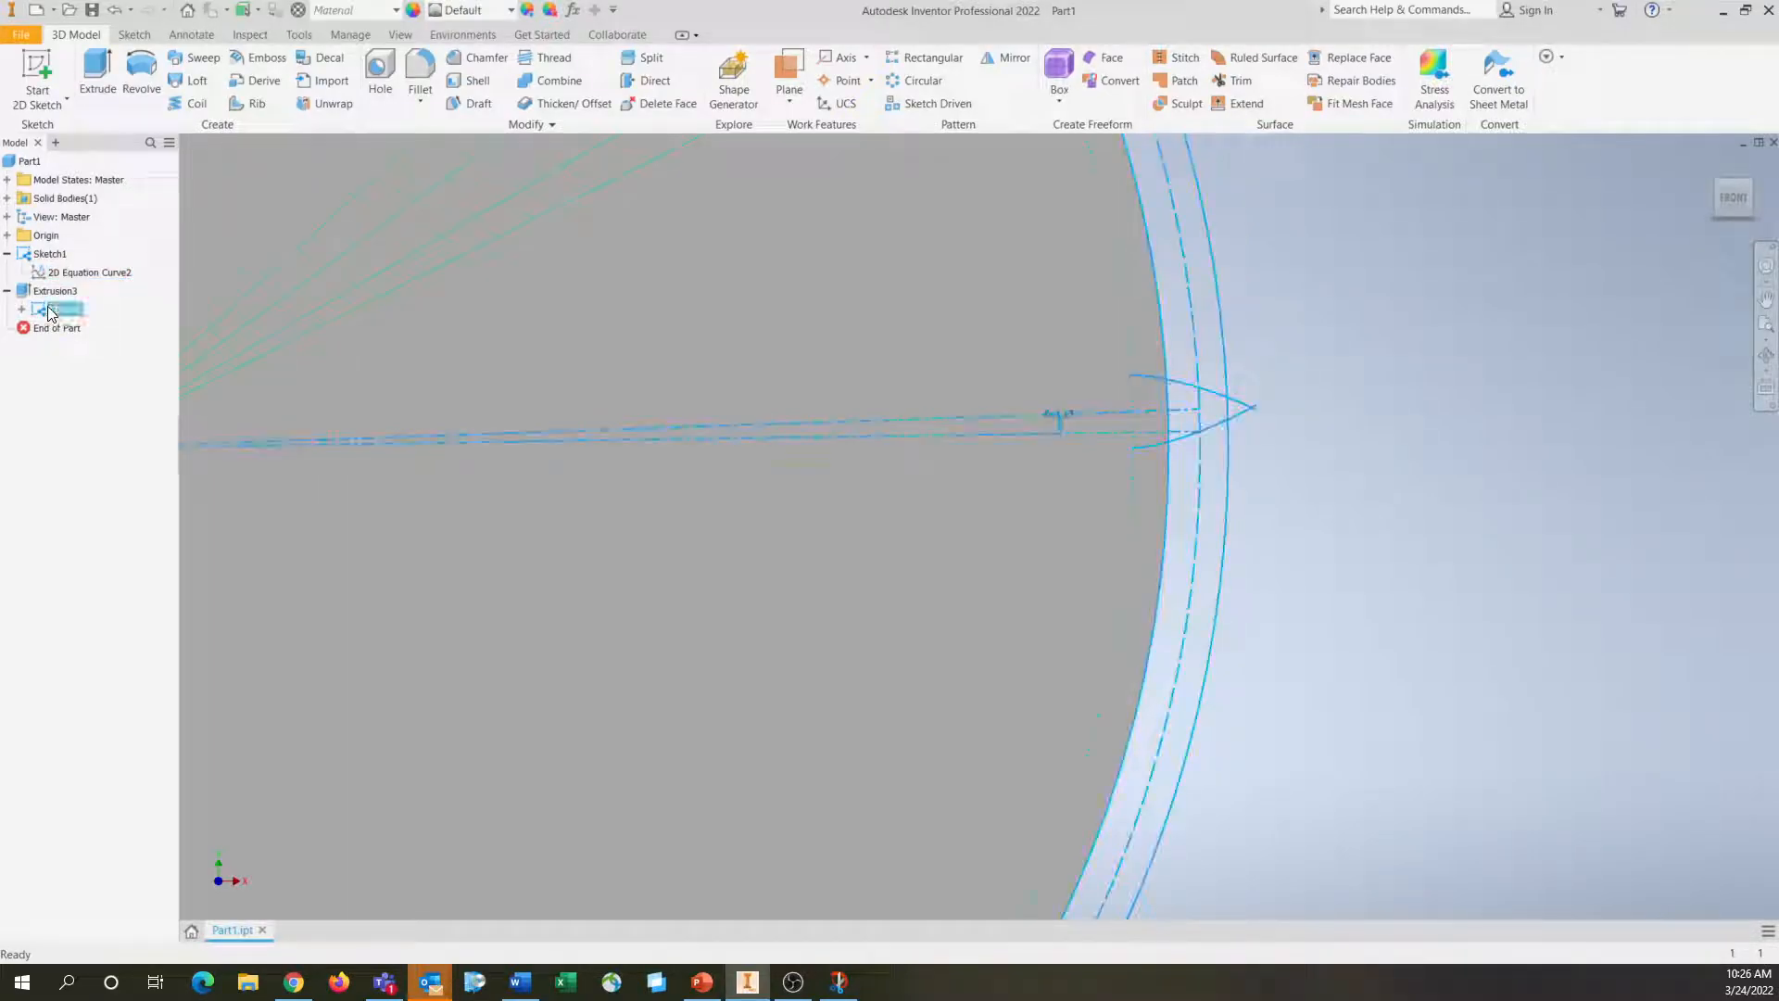
Extrude the four tooth regions between the two involutes, from the gear disc to the outer circle, by 0.25 in, joined to the disc
right_click(51, 313)
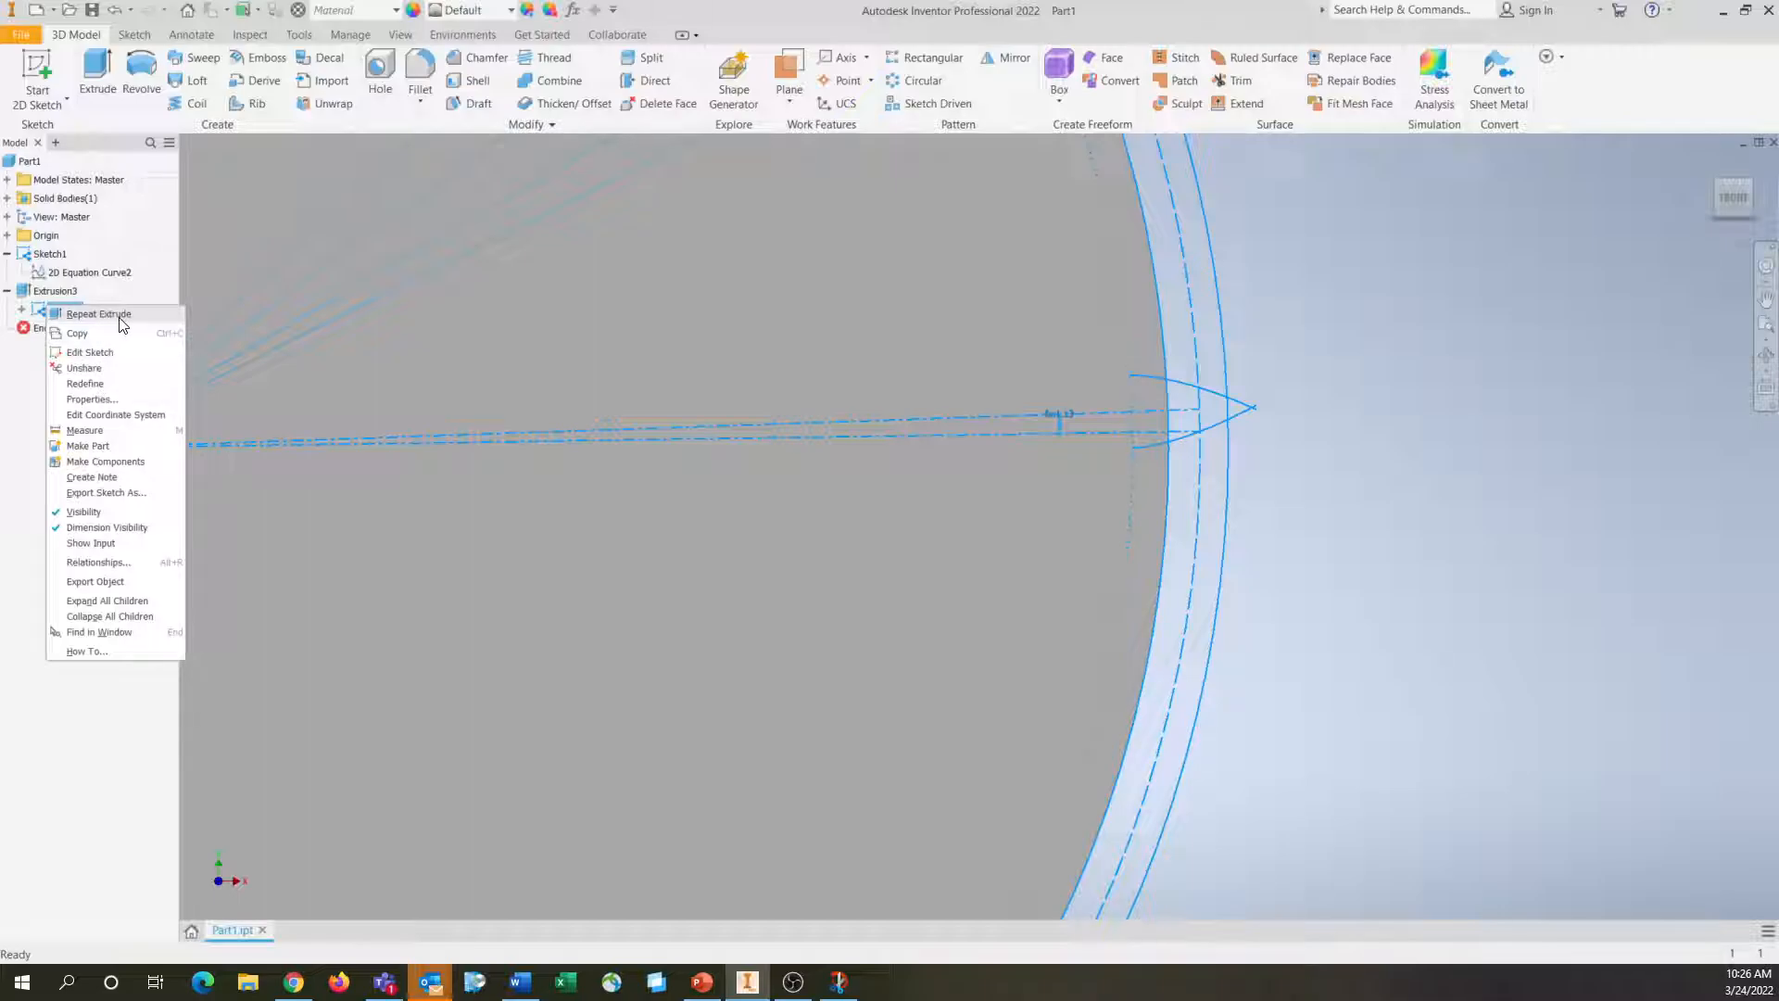
left_click(121, 318)
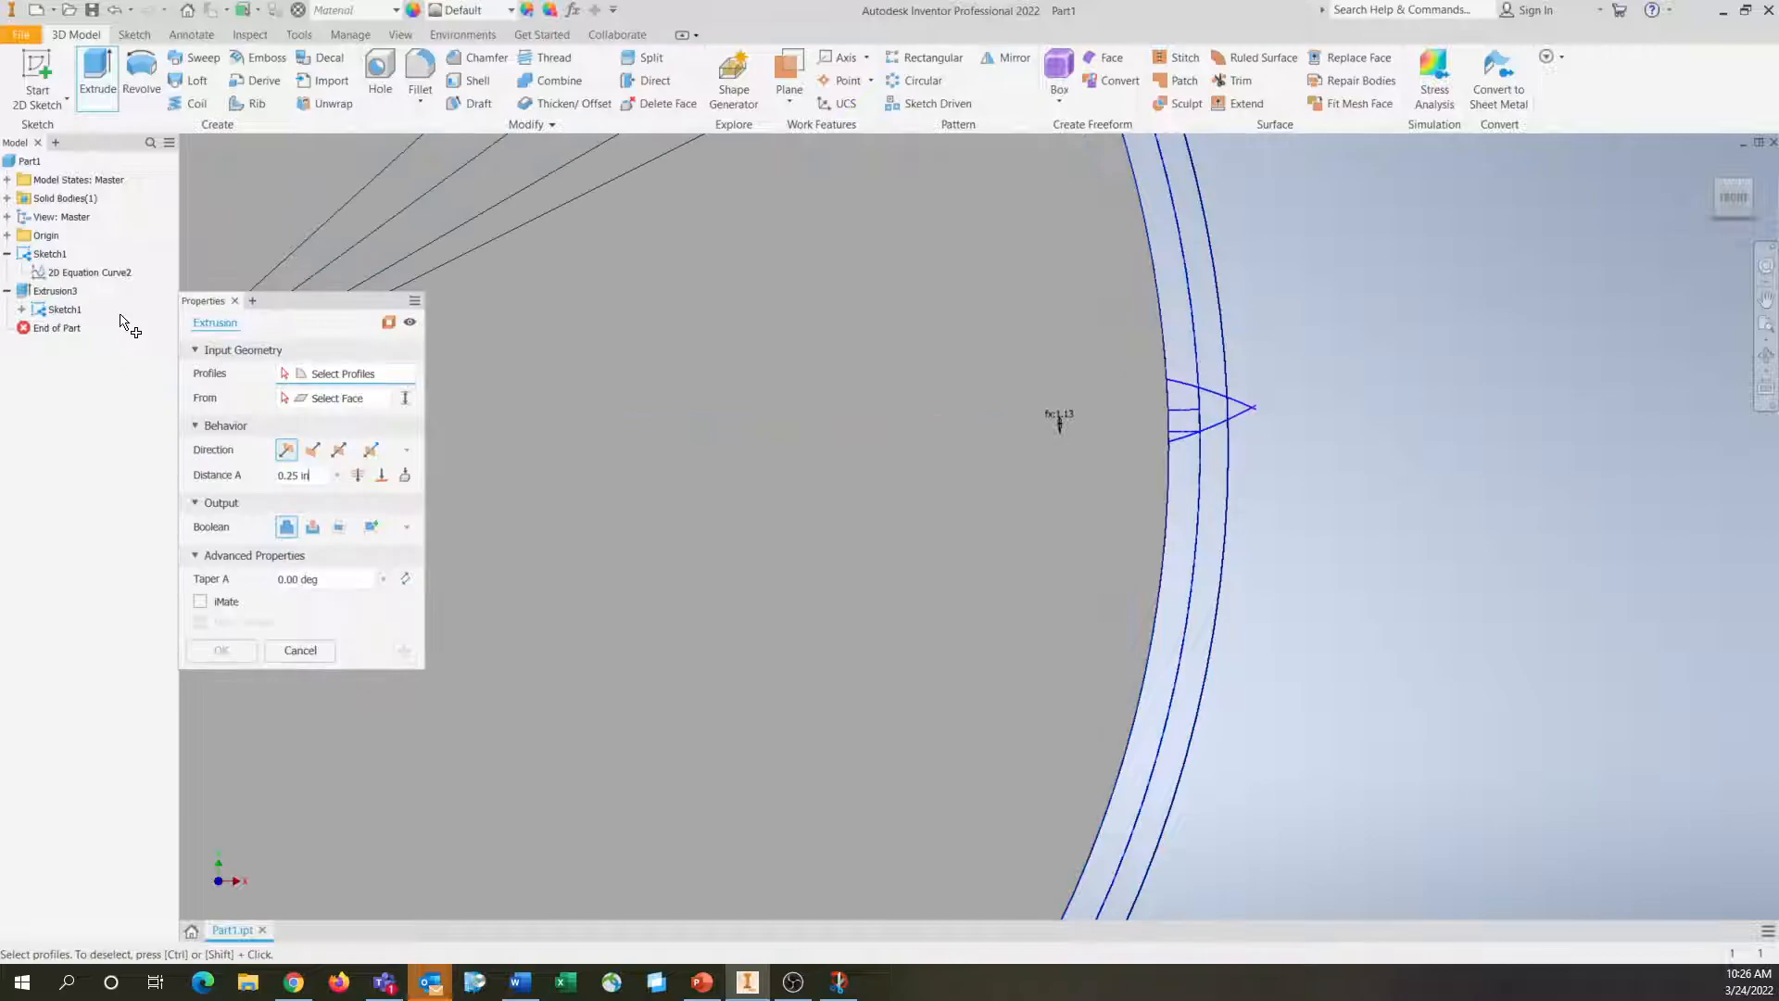
scroll(750, 408, "up", 5)
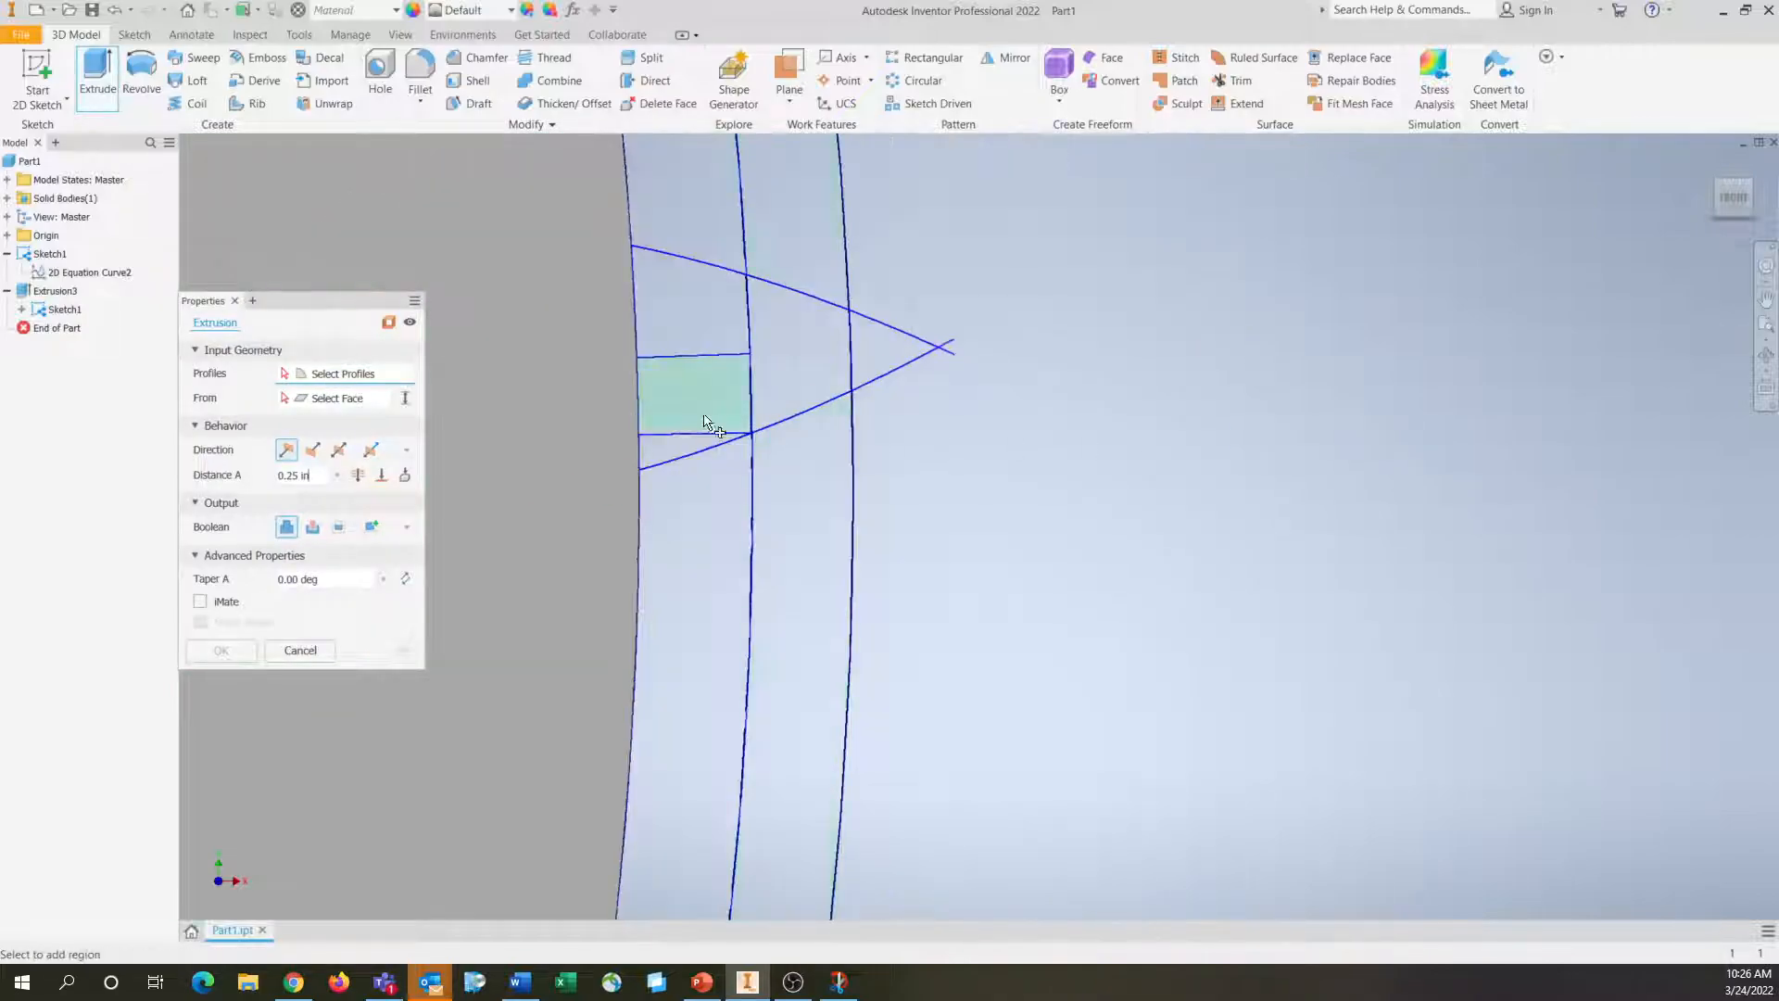
left_click(669, 454)
left_click(690, 398)
left_click(709, 329)
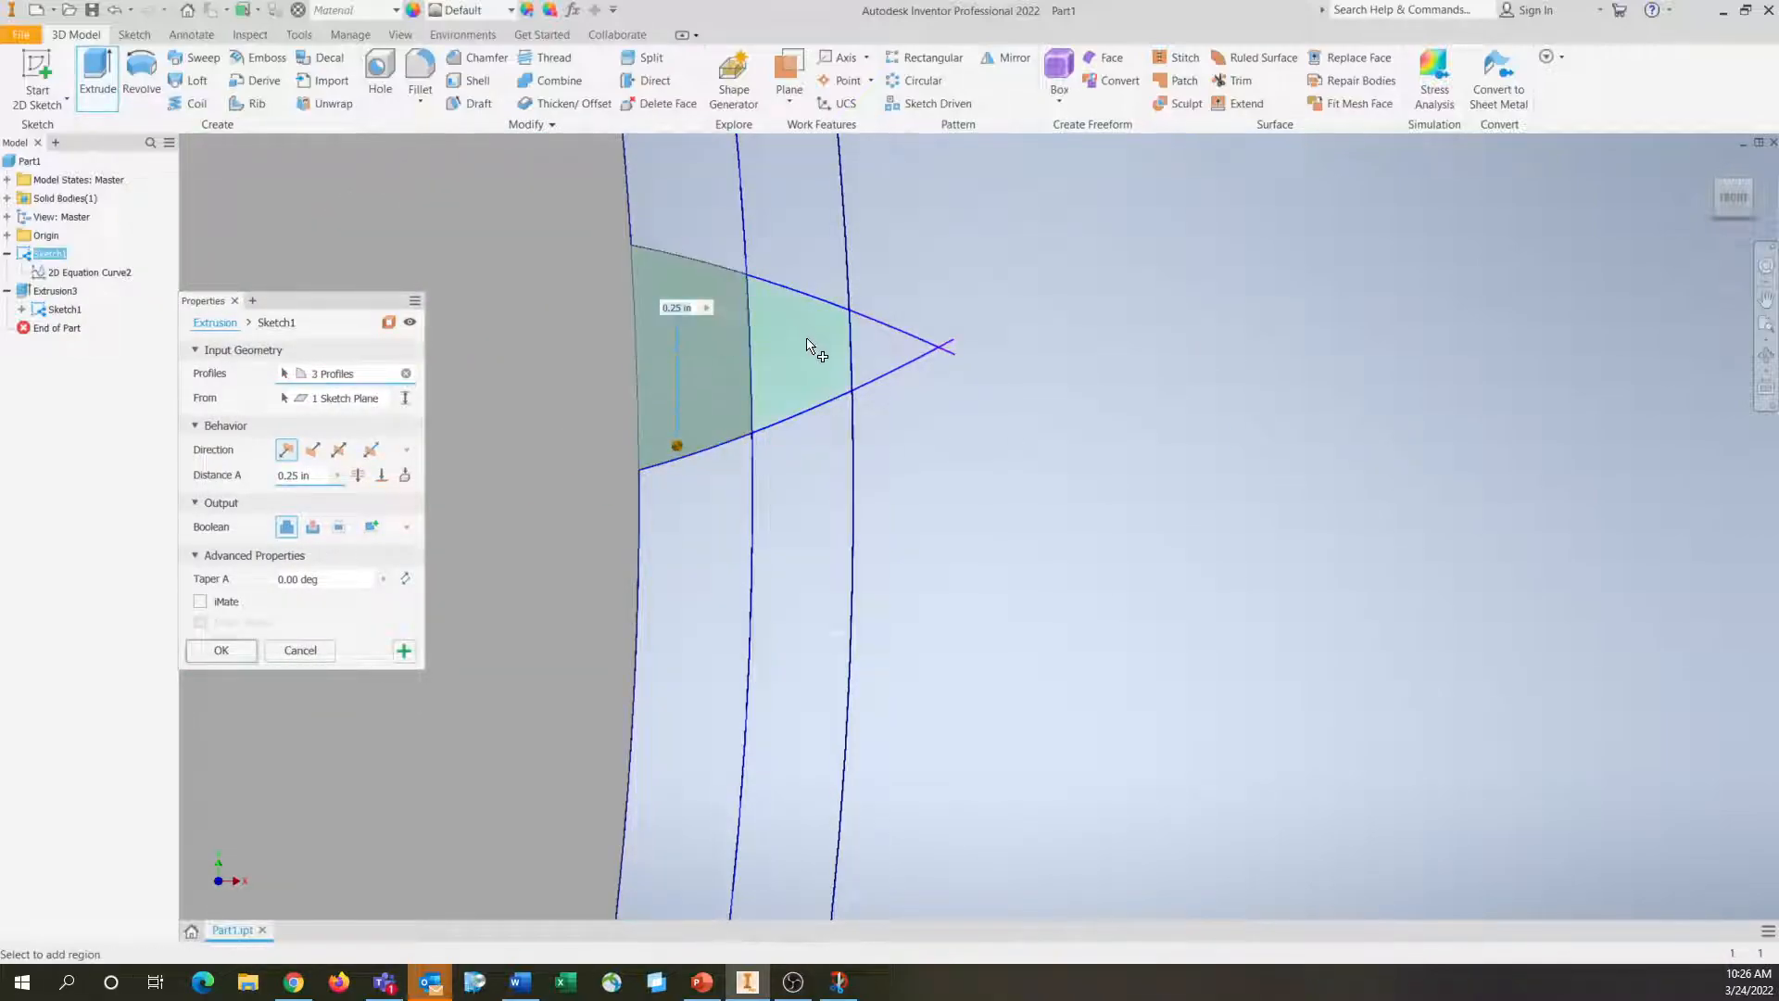
left_click(814, 349)
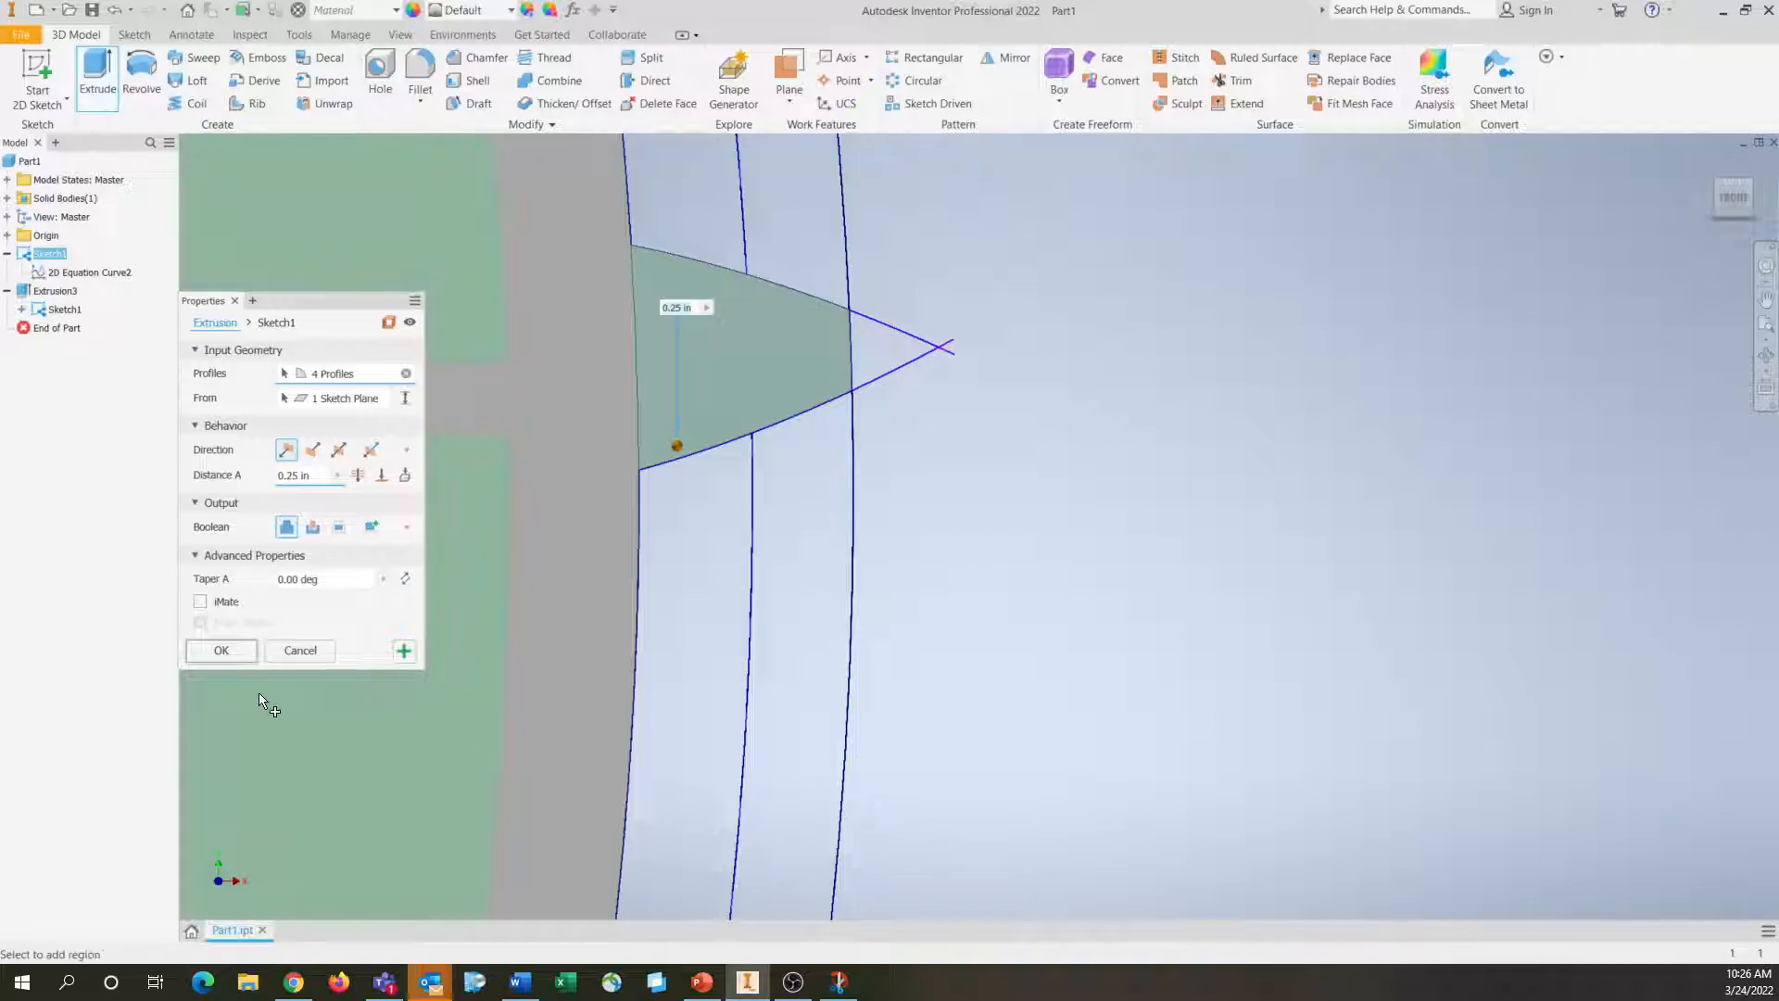
left_click(220, 651)
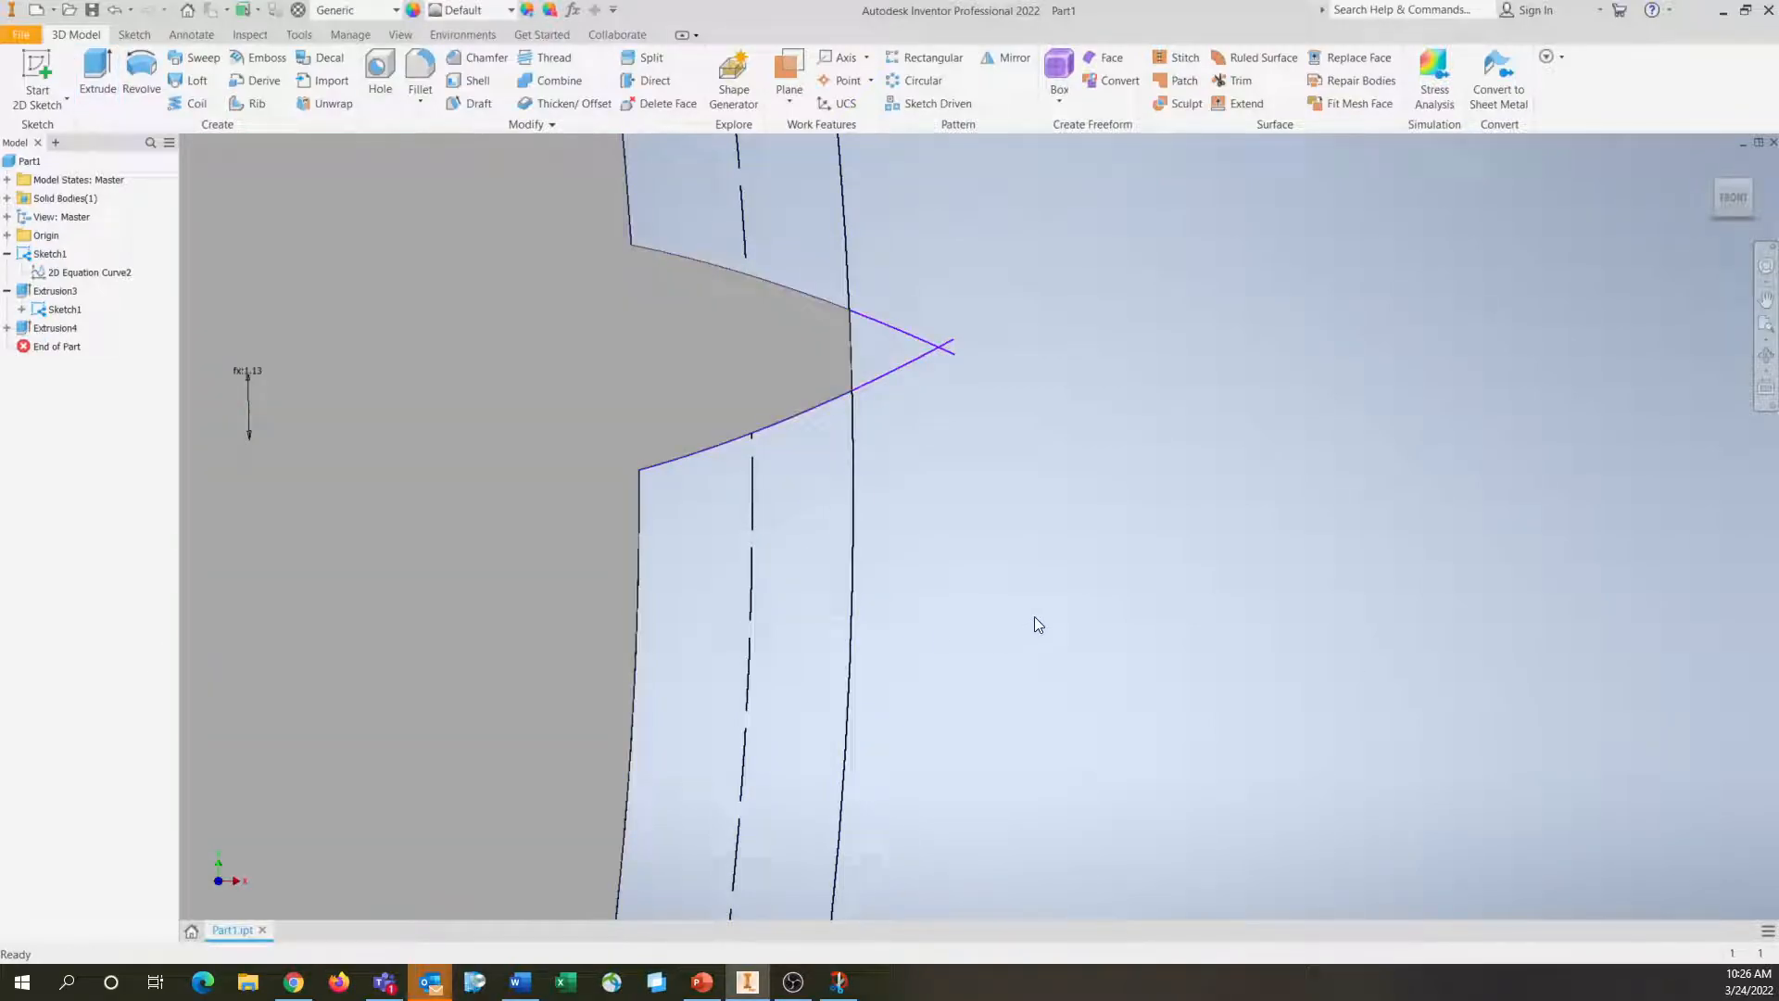
Hide Sketch1 and show the whole gear body from the front
right_click(45, 255)
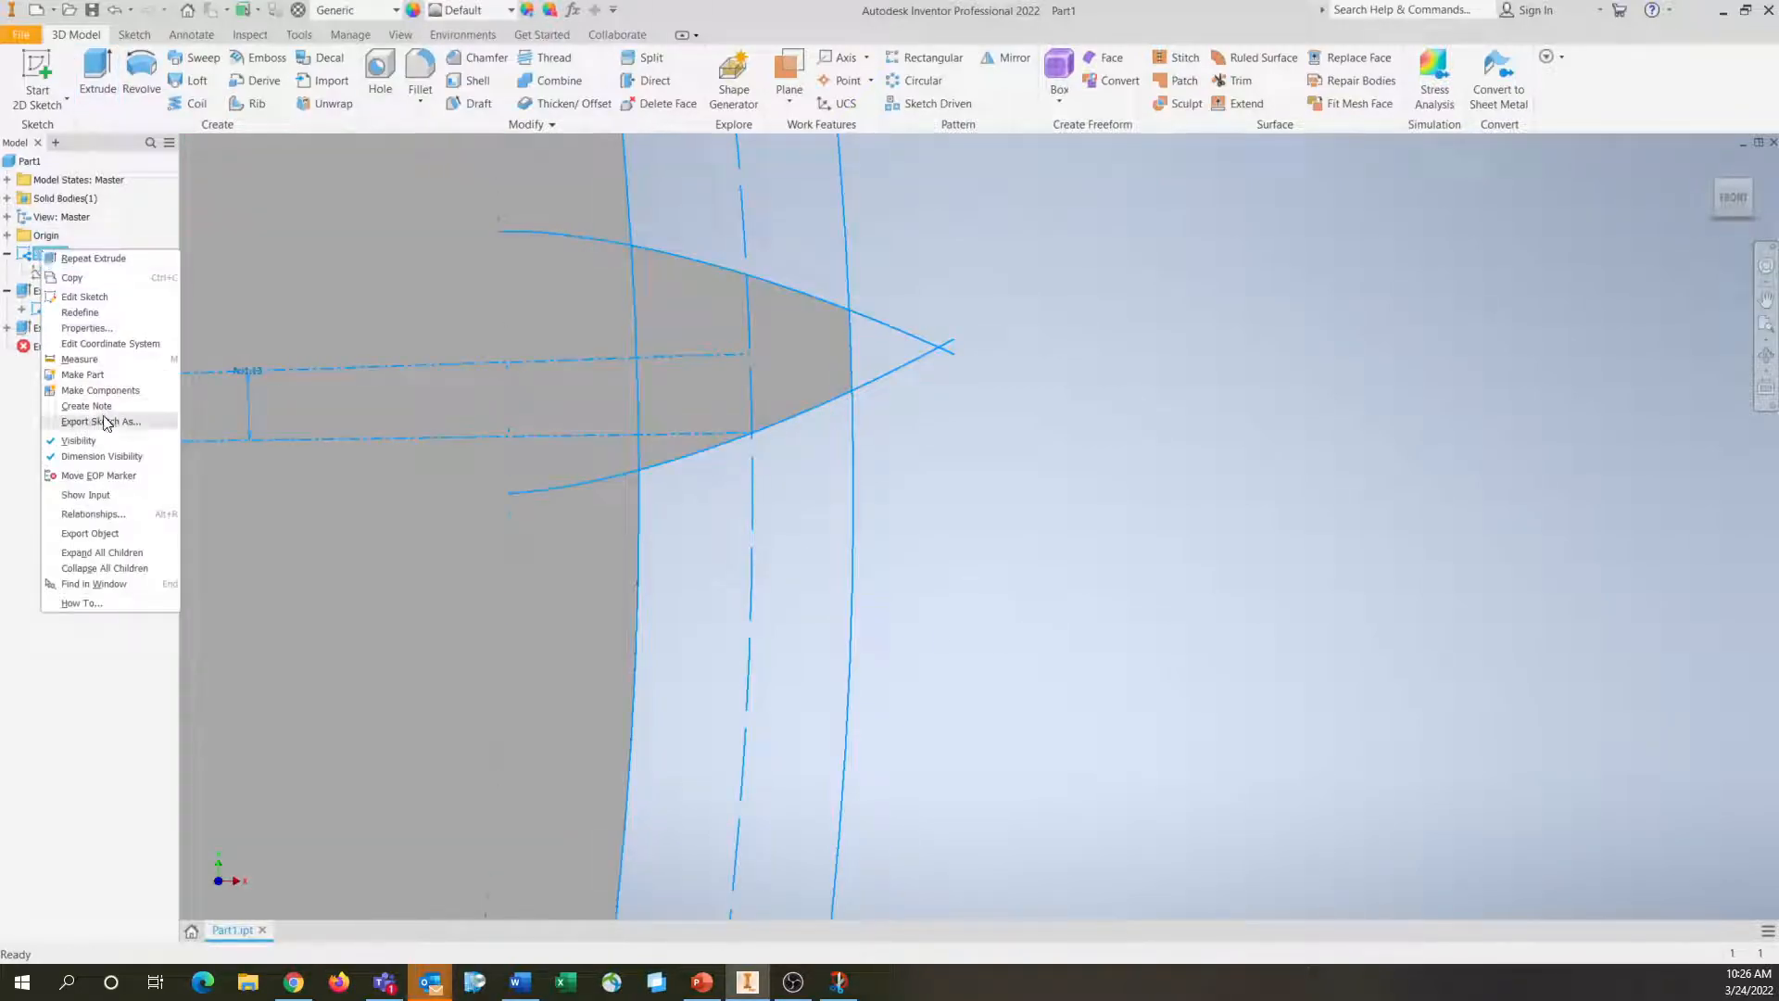
left_click(78, 441)
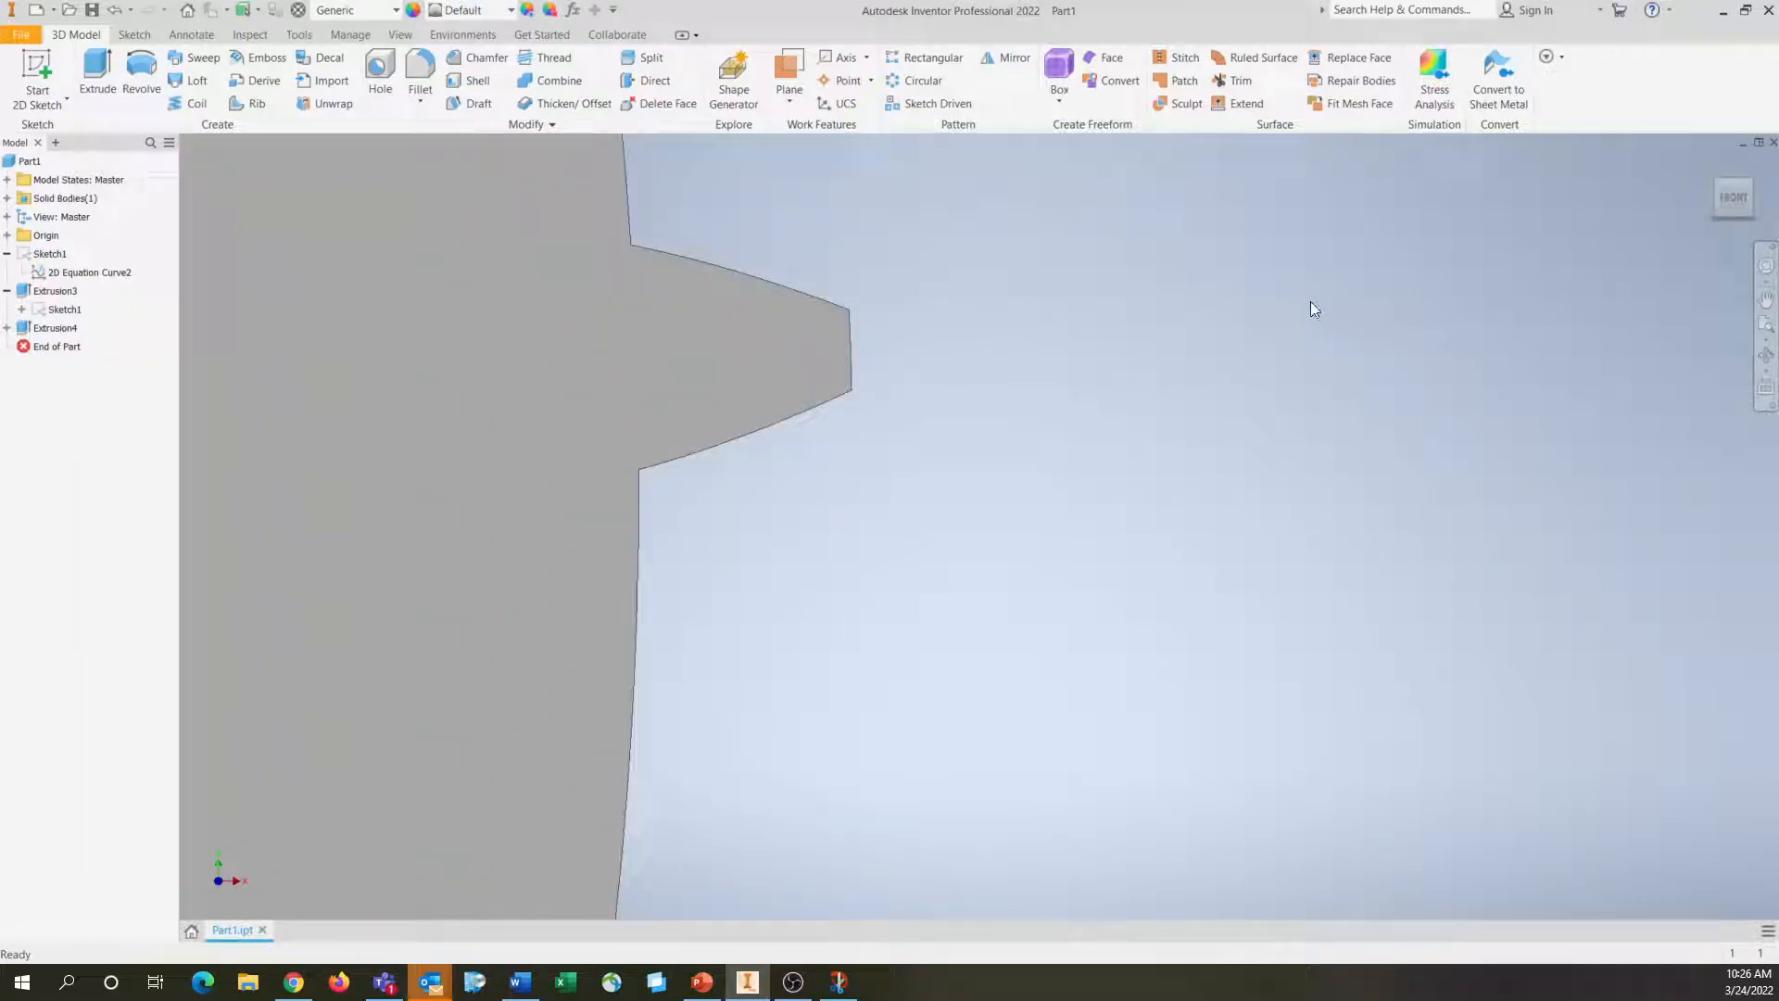
left_click(1738, 201)
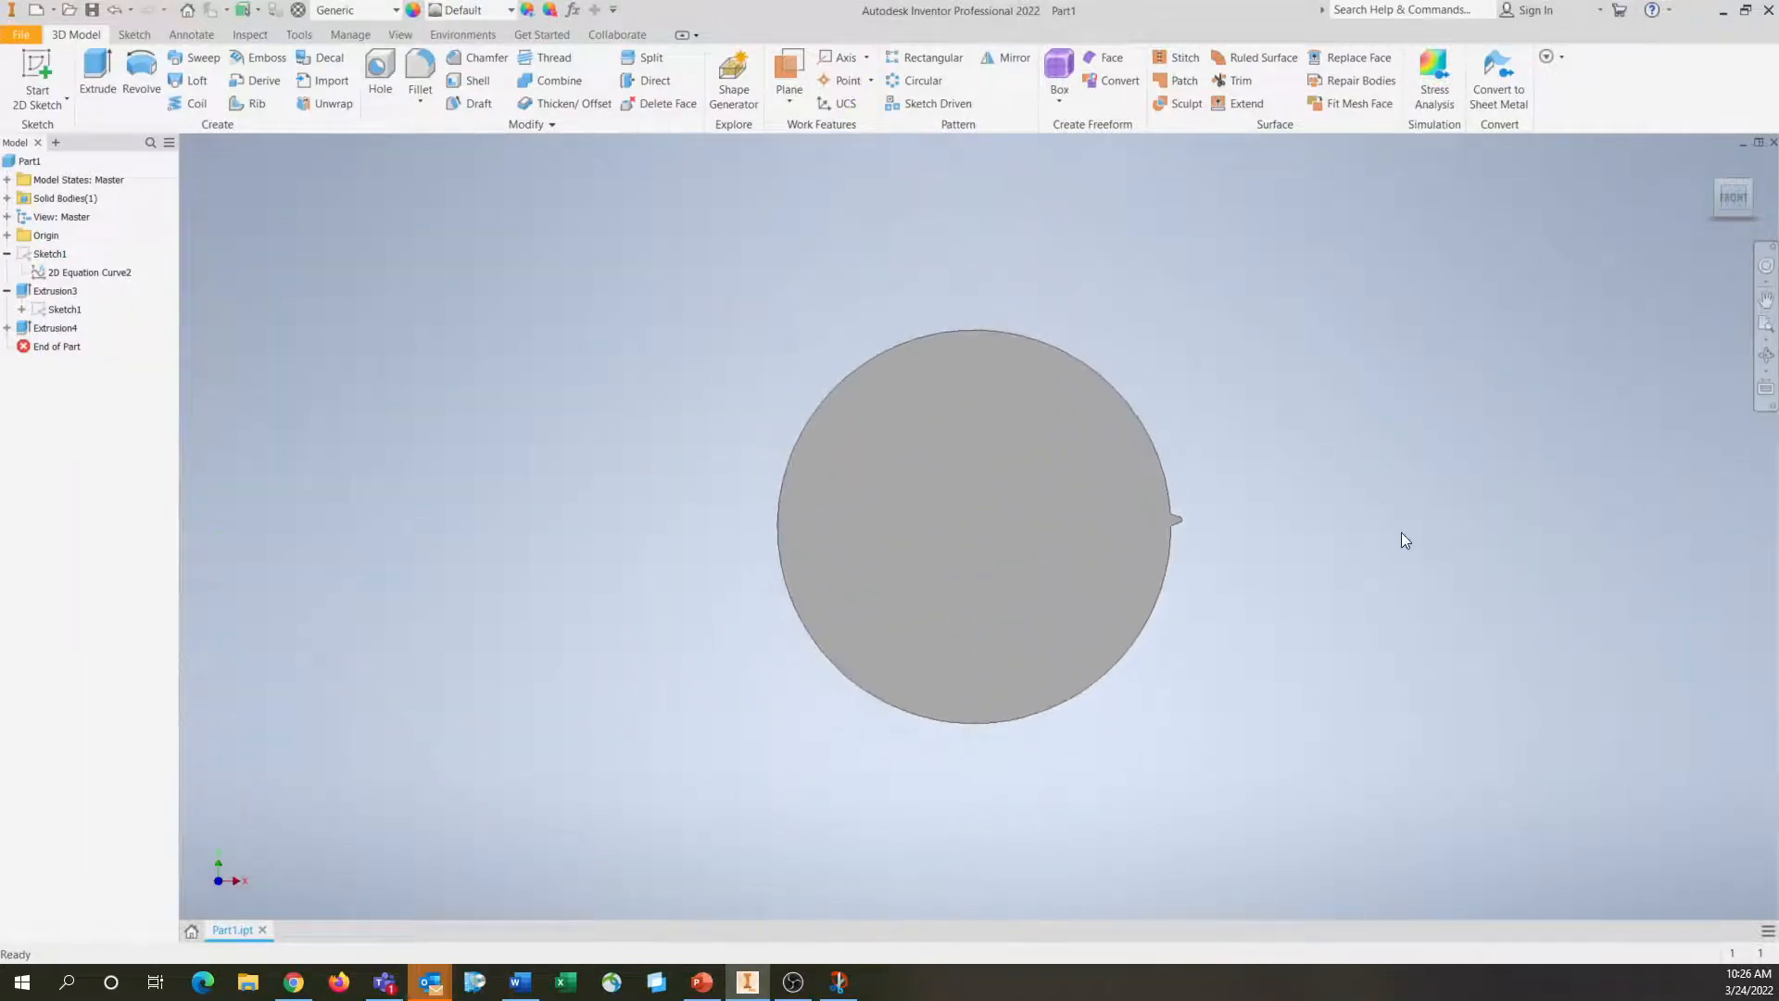
Fillet the two root edges where the tooth meets the disc with a 0.0625 in radius
middle_click_drag(1334, 525, 1263, 556, "shift")
scroll(1182, 528, "down", 6)
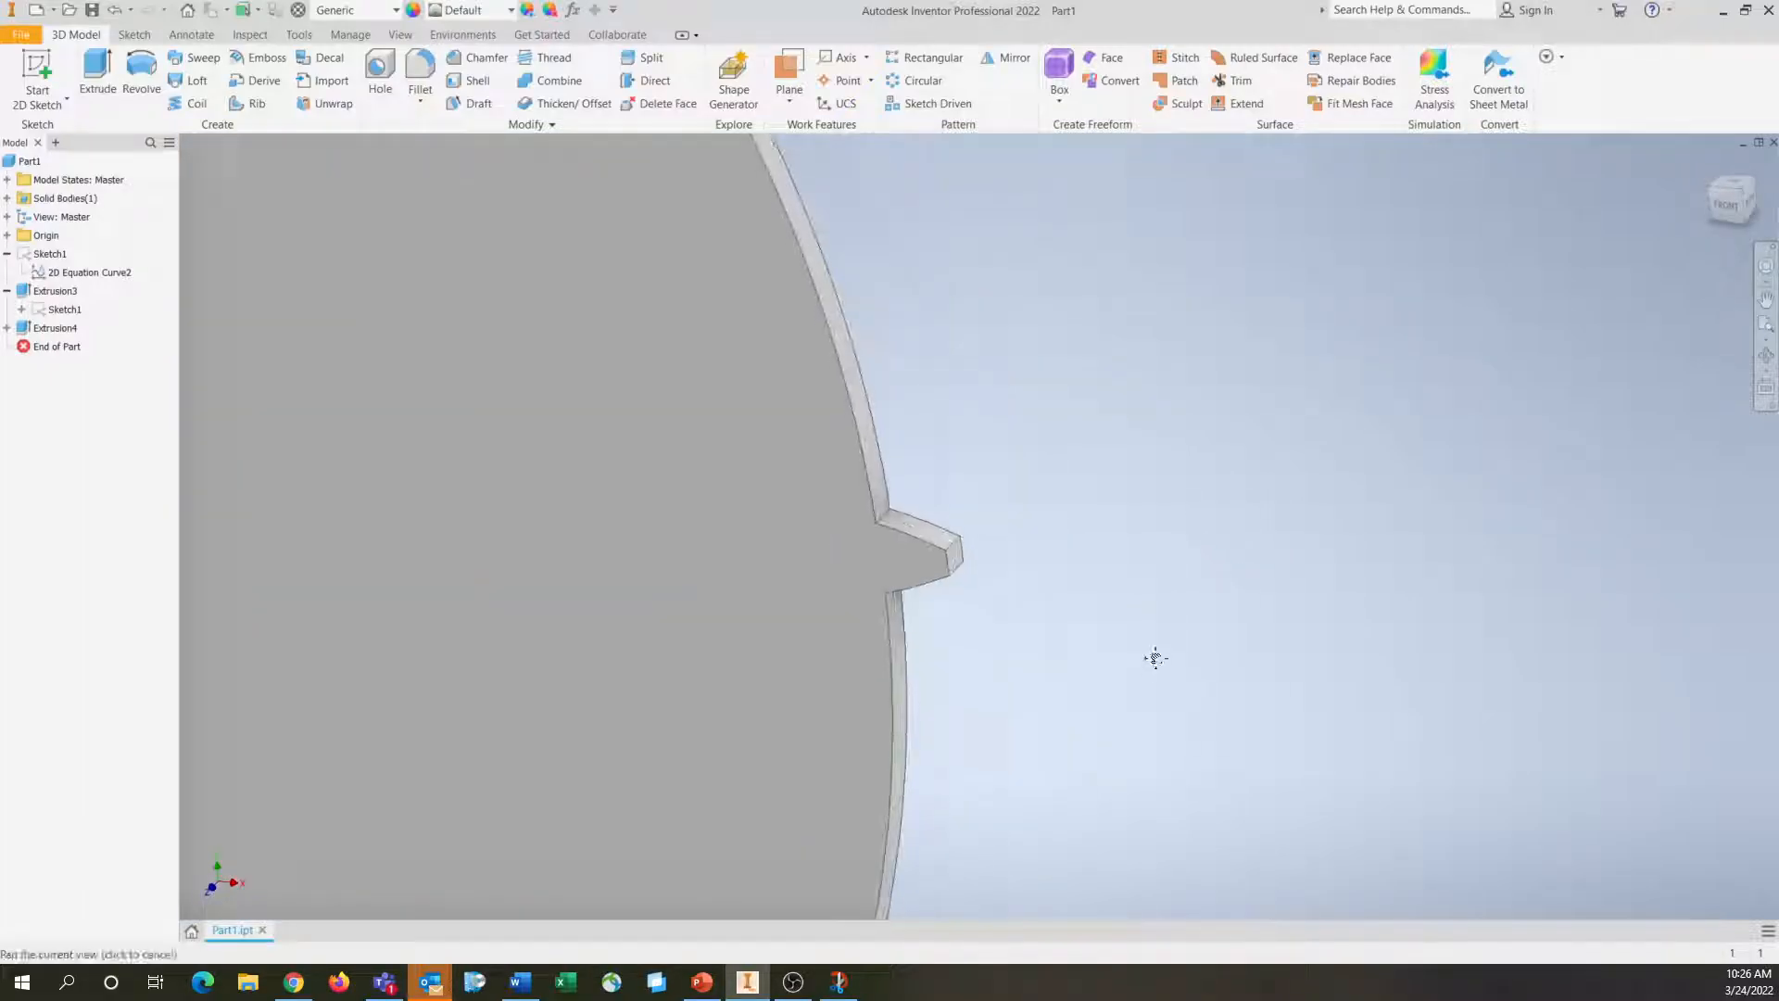
middle_click_drag(1154, 667, 1163, 610)
left_click(420, 70)
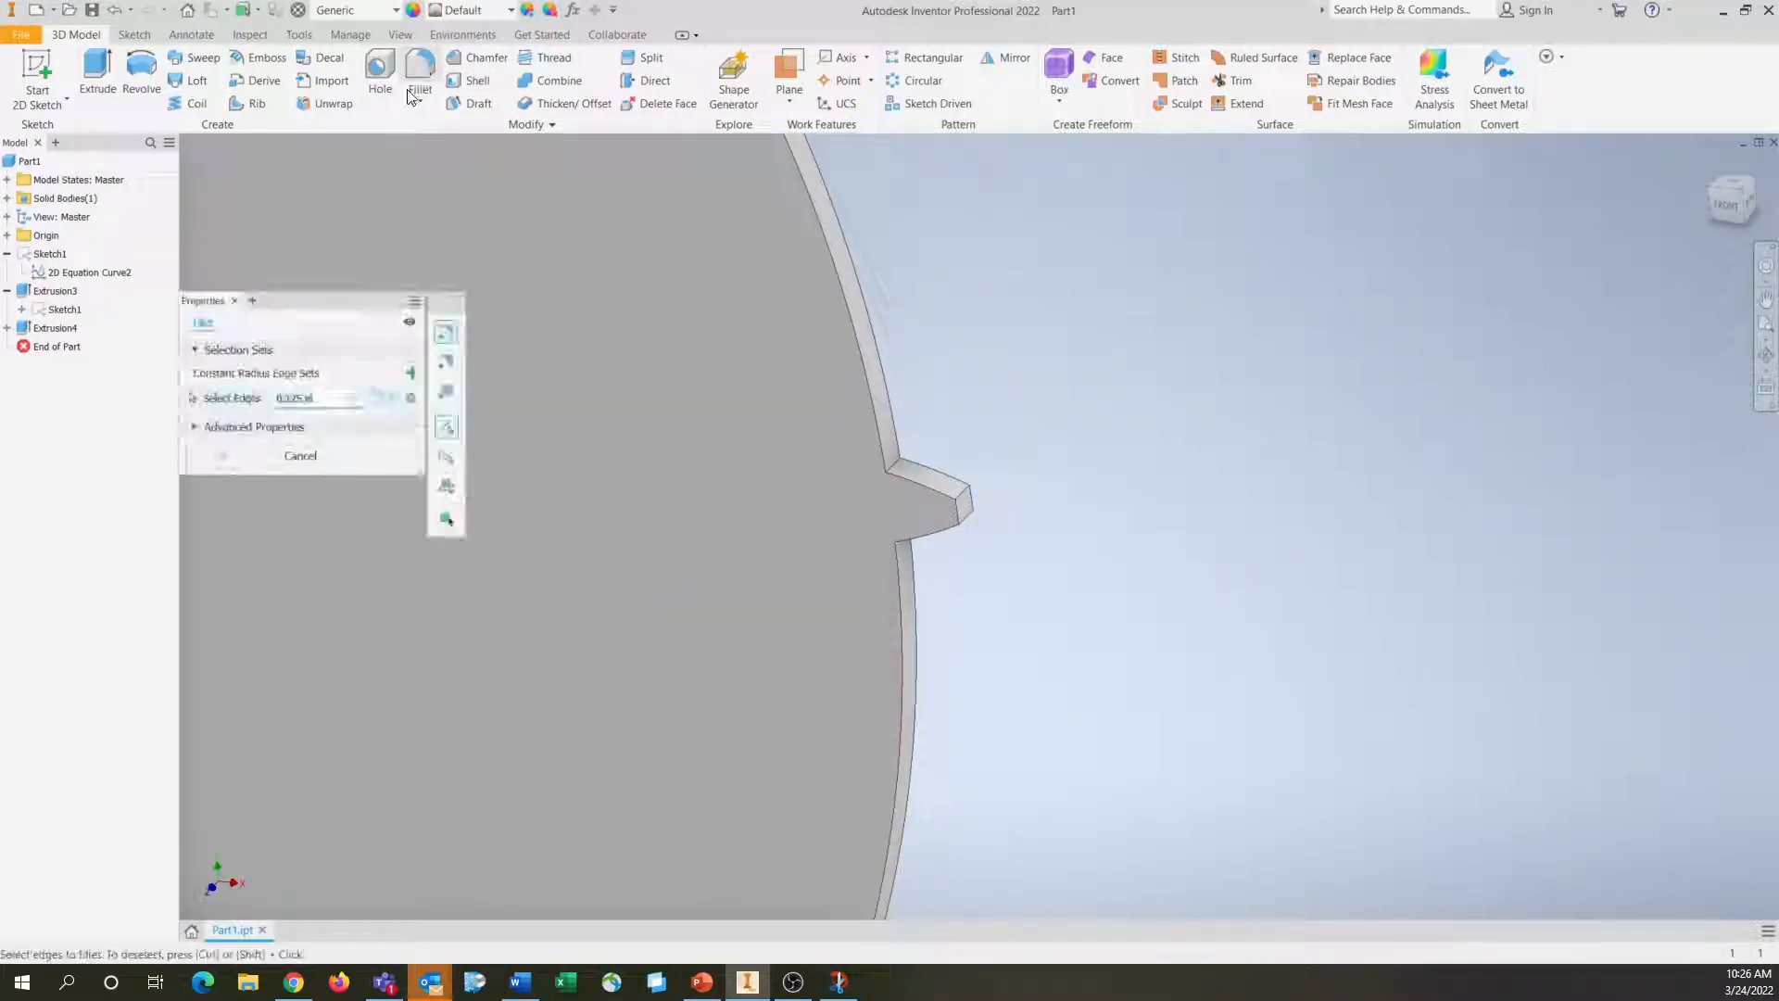
type("0")
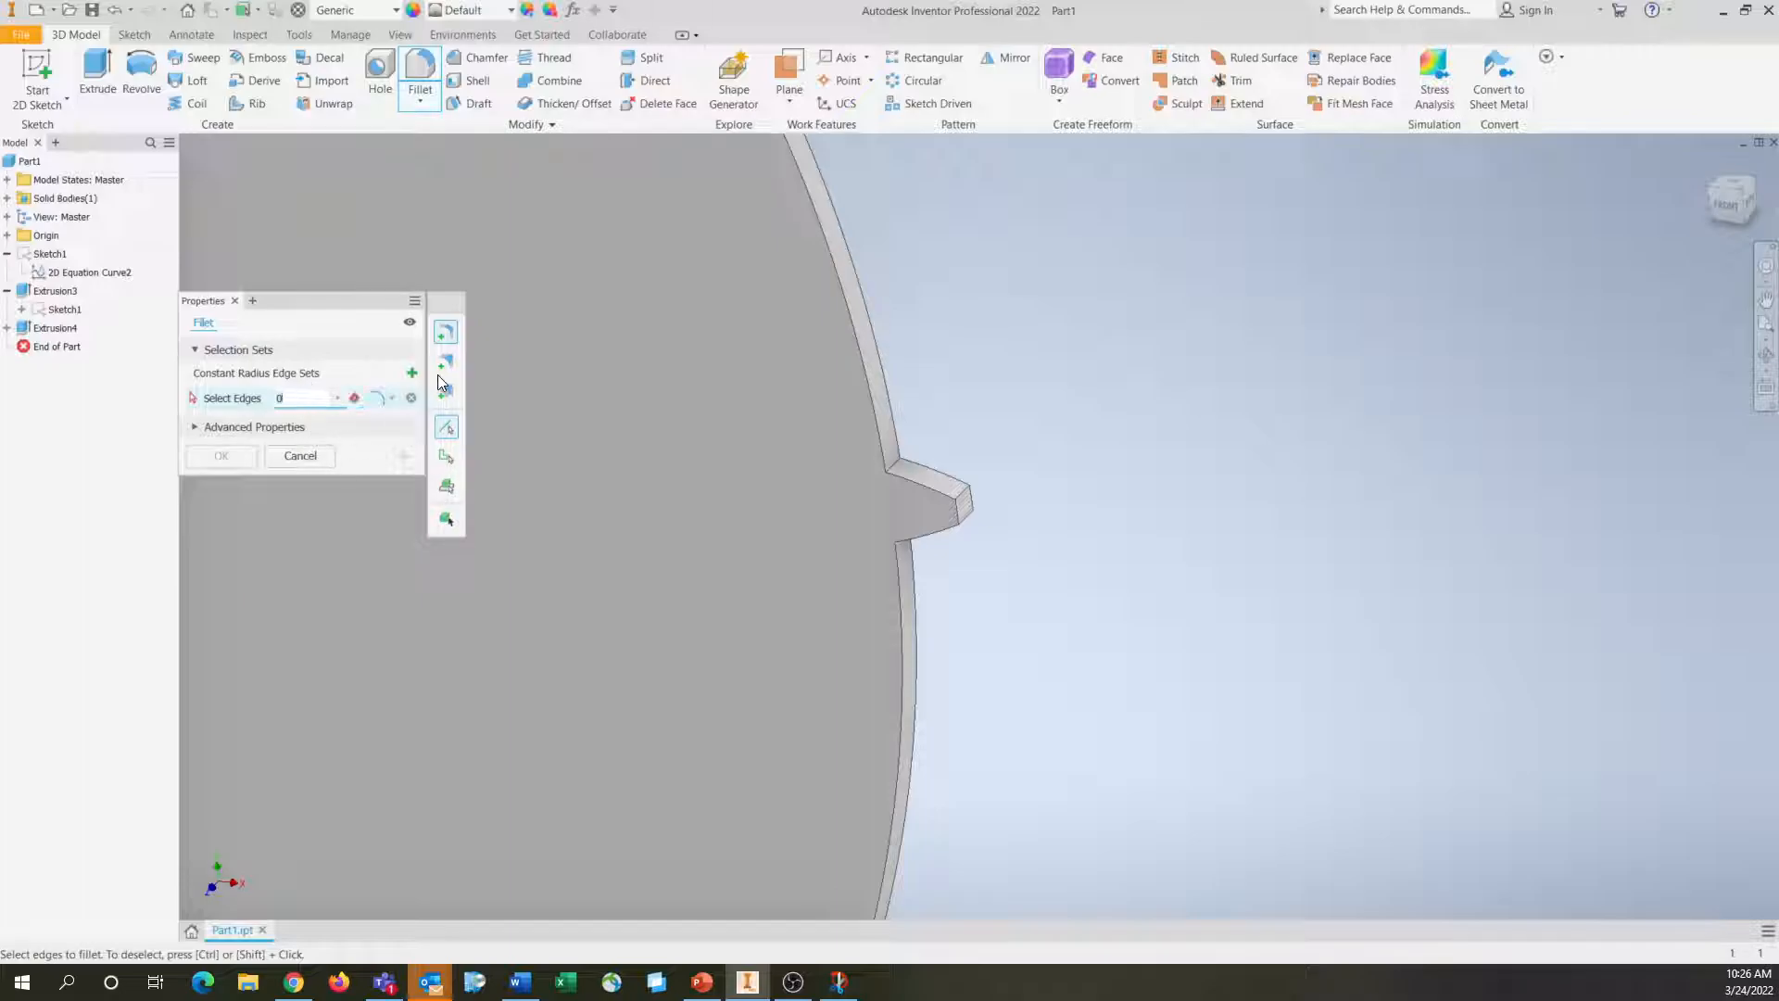
type(".0625")
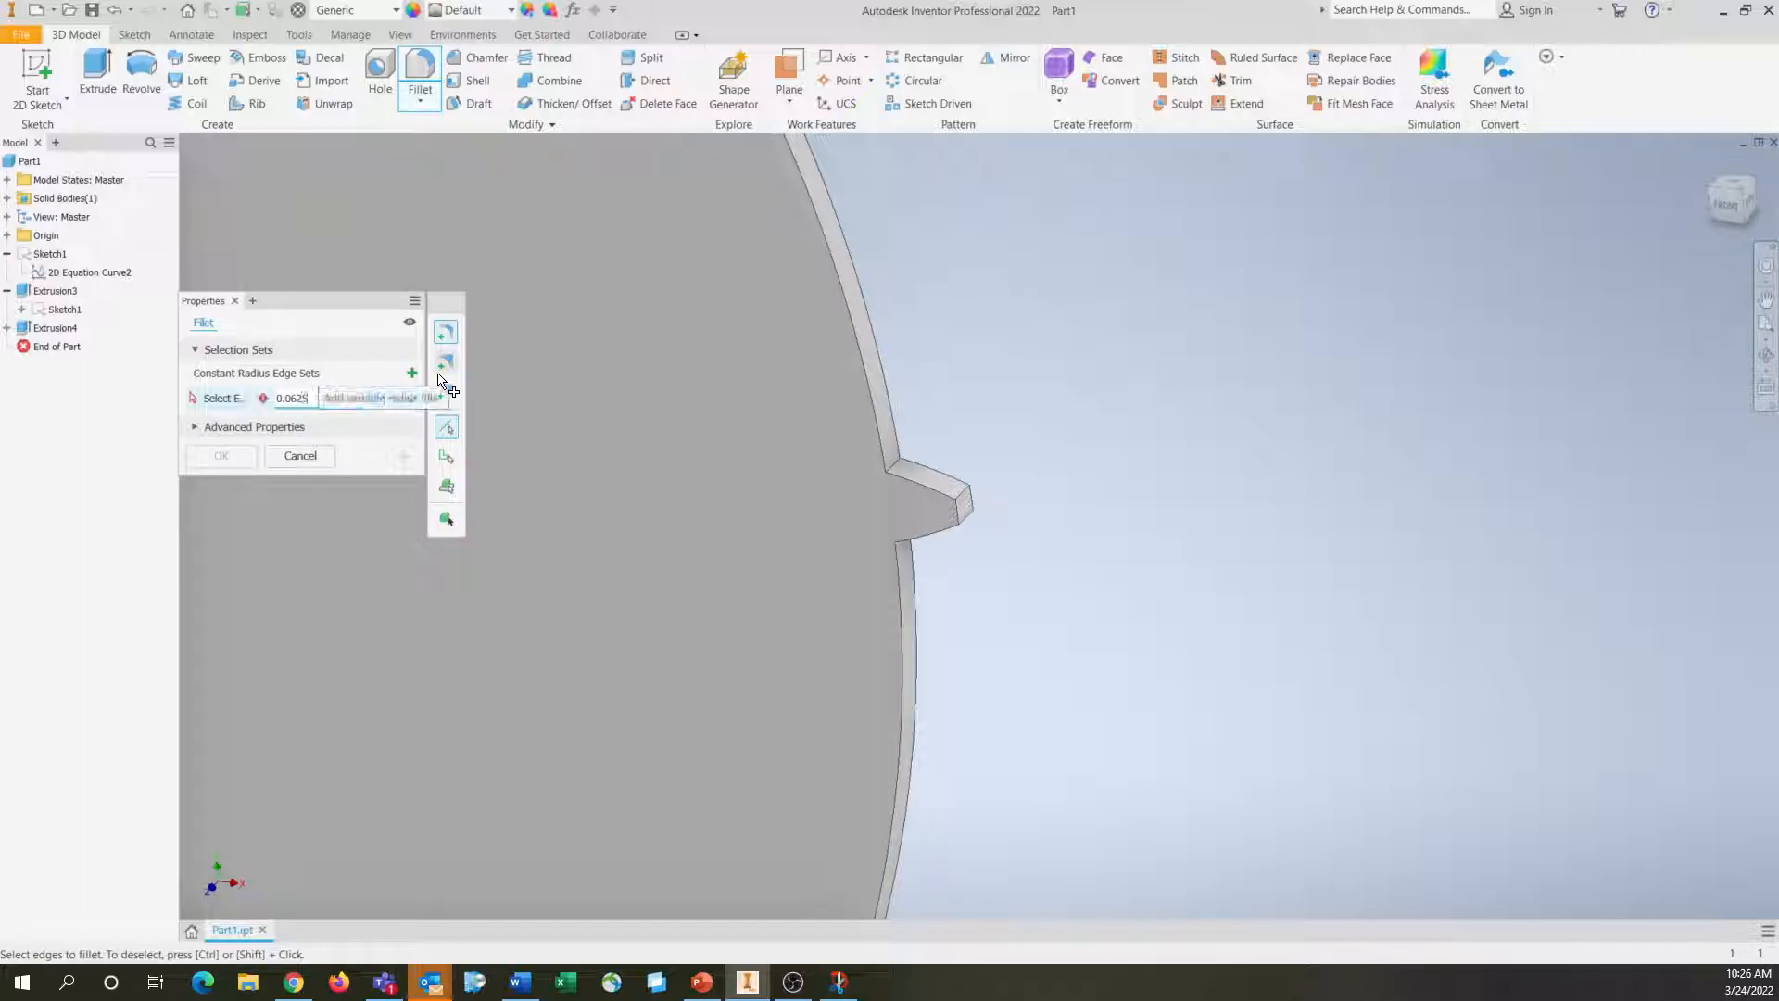
left_click(897, 463)
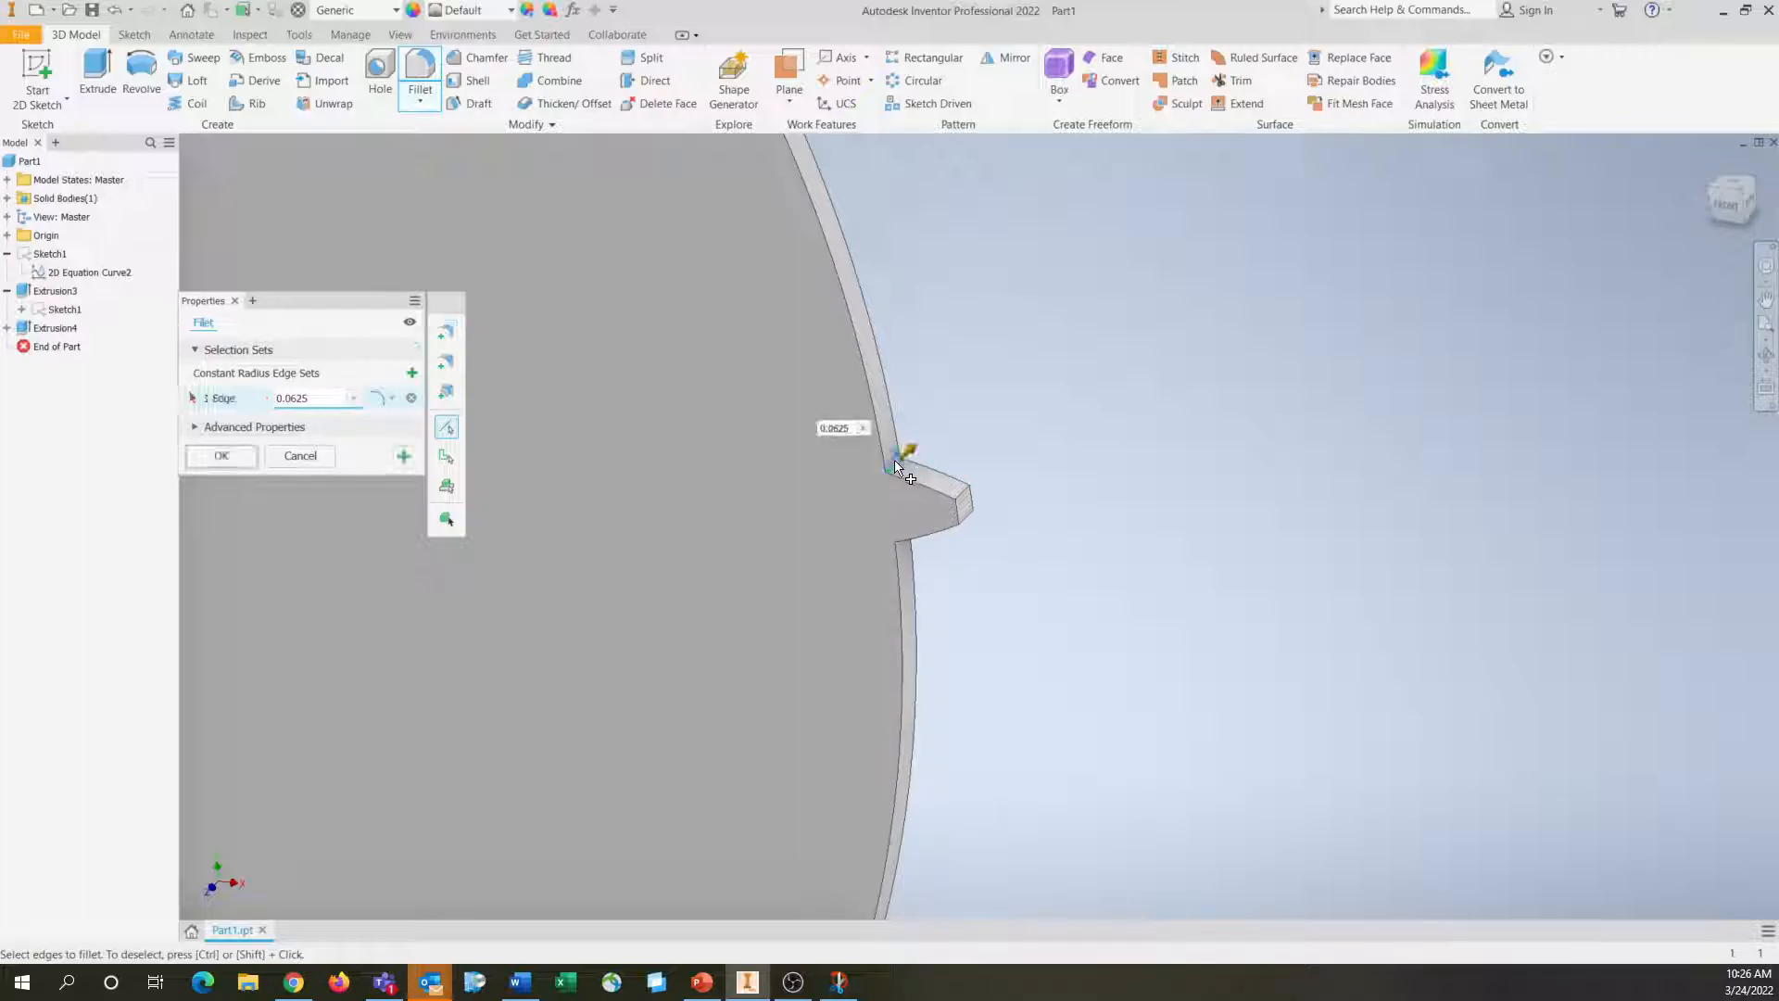
key("F4")
middle_click_drag(969, 662, 976, 598, "shift")
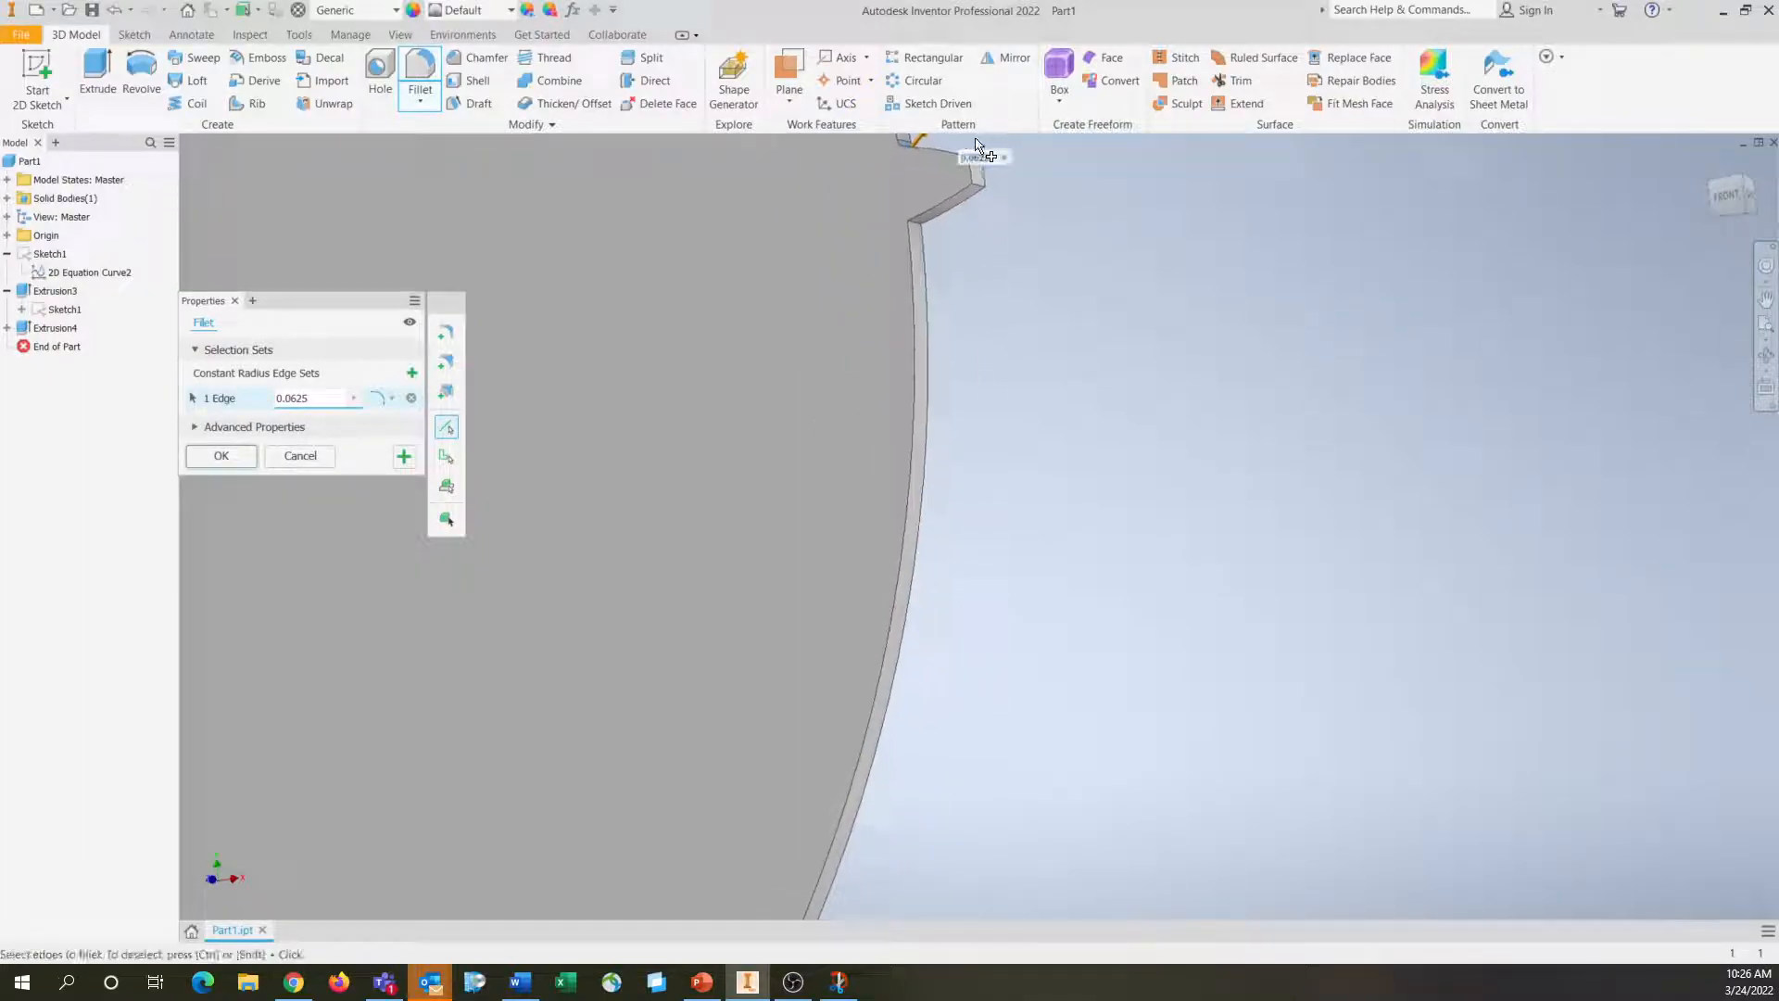
scroll(944, 201, "down", 4)
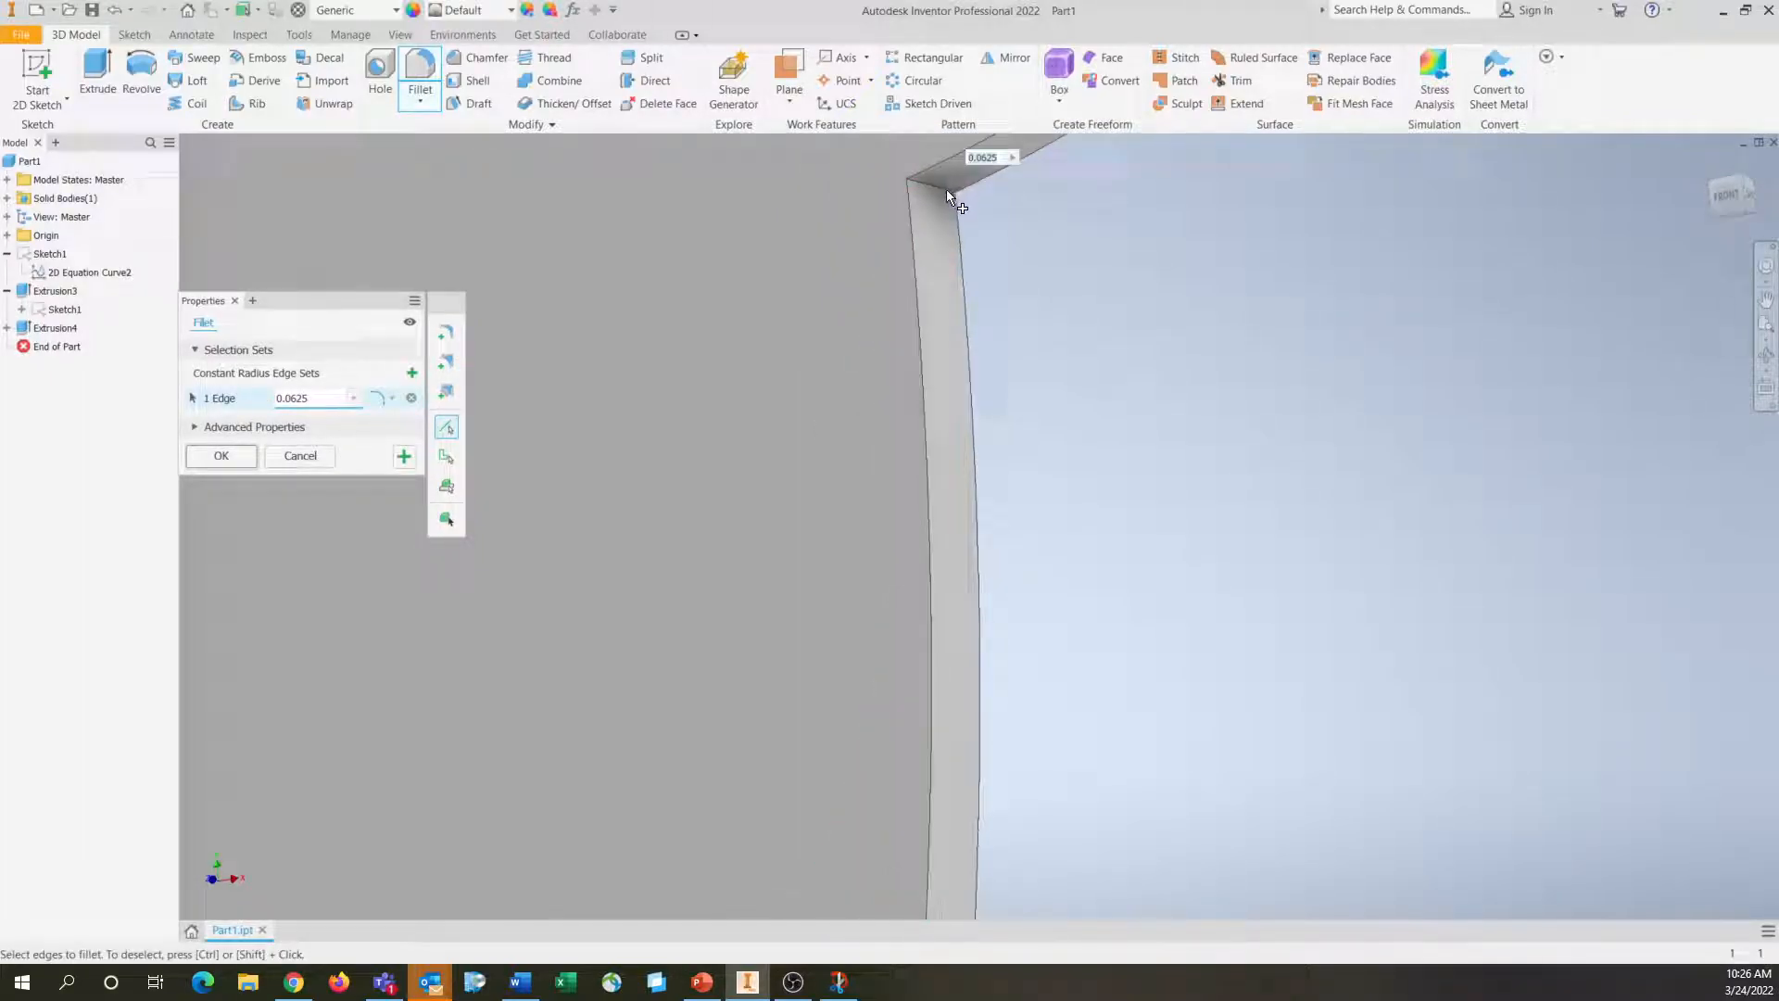
left_click(945, 195)
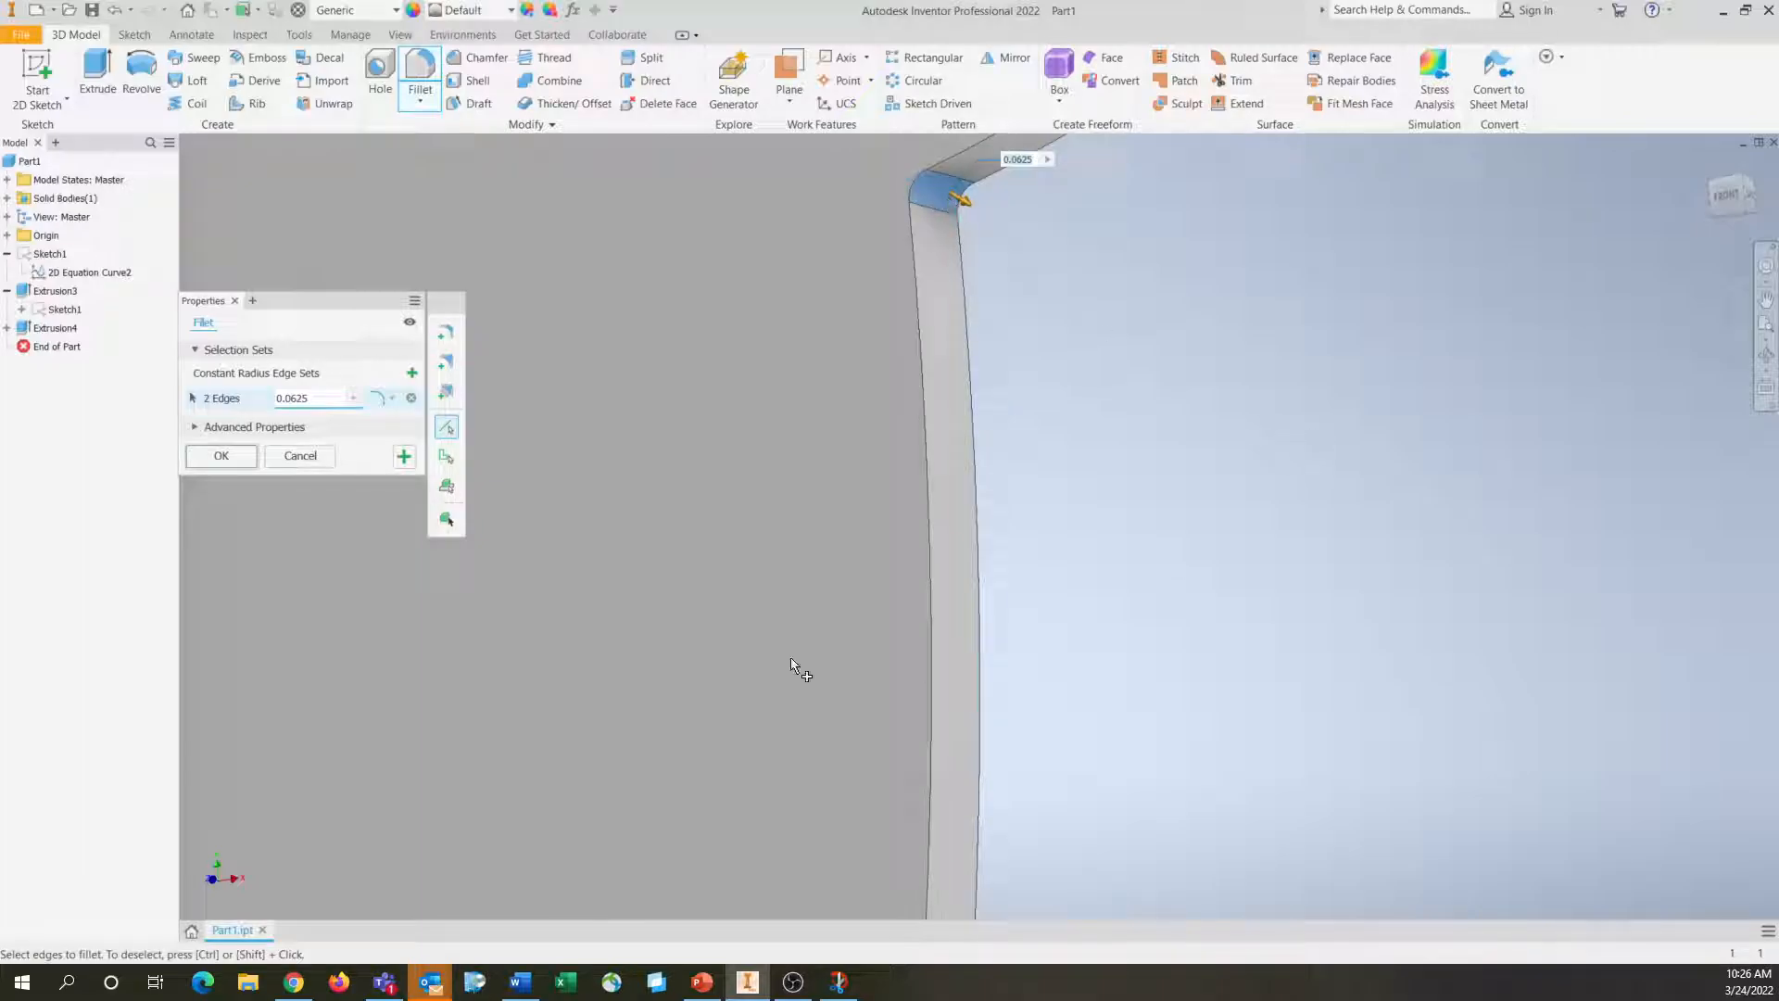
left_click(223, 458)
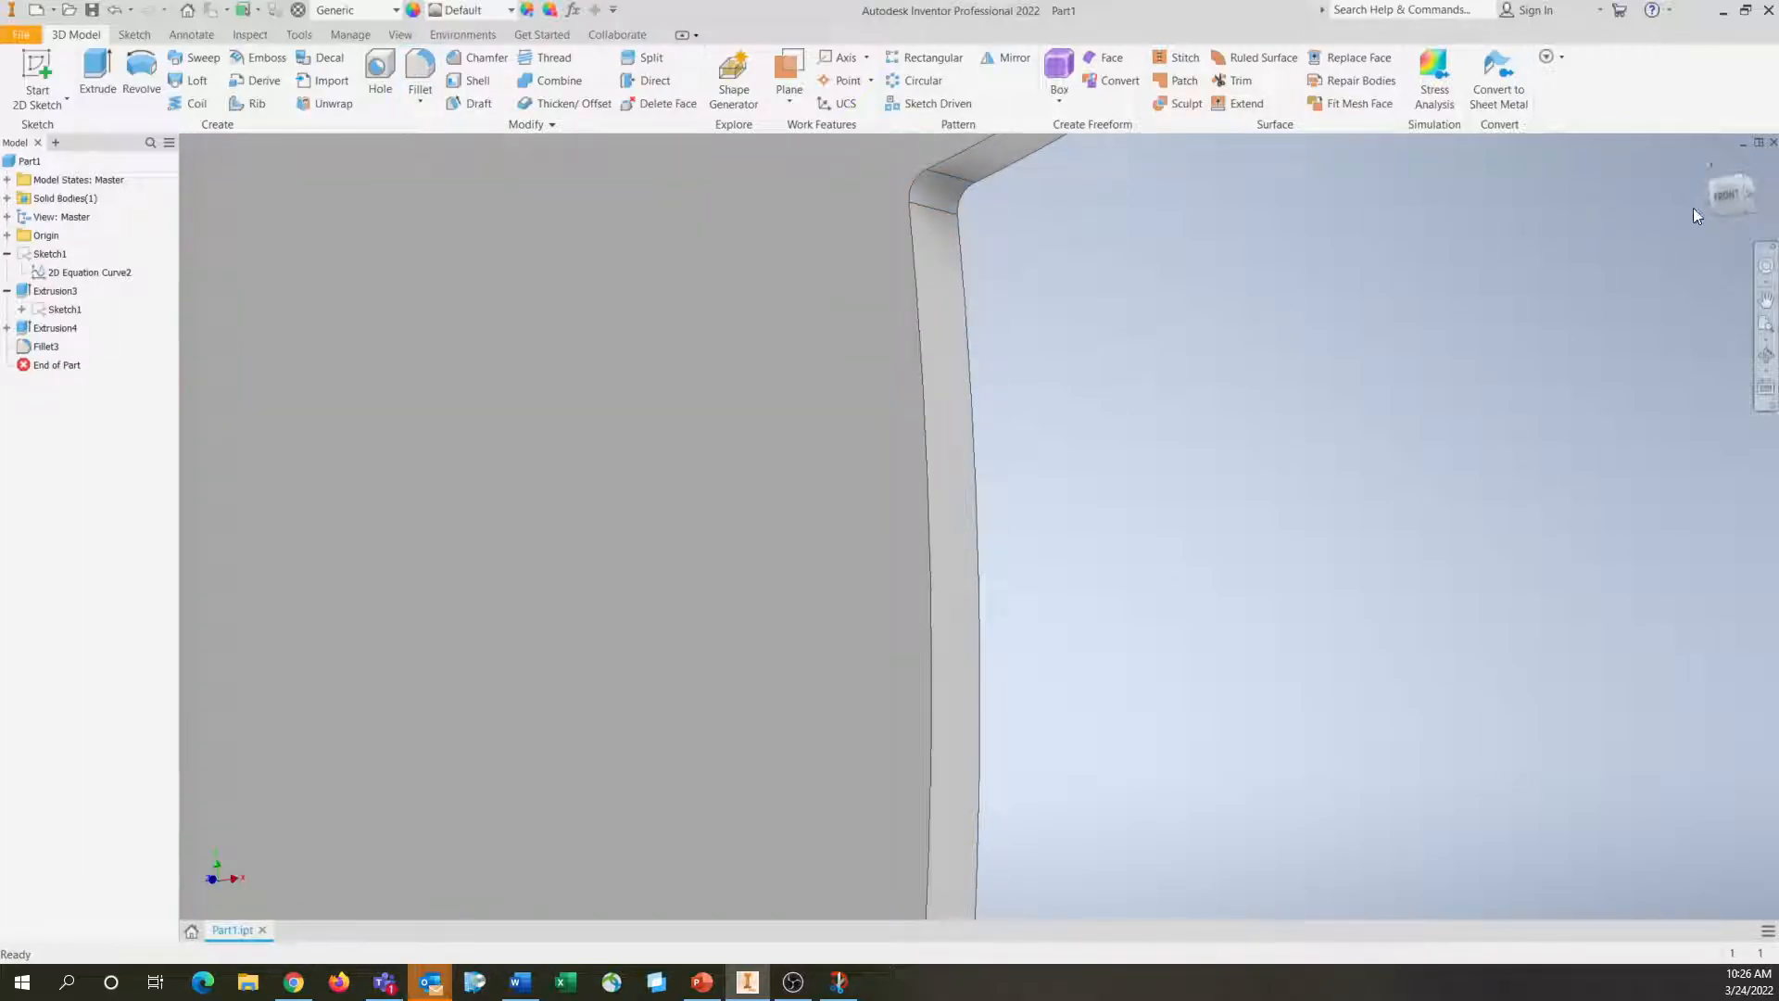
Pattern the tooth extrusion and its fillet circularly around the disc's axis, with Nt occurrences over 360 degrees
left_click(1725, 196)
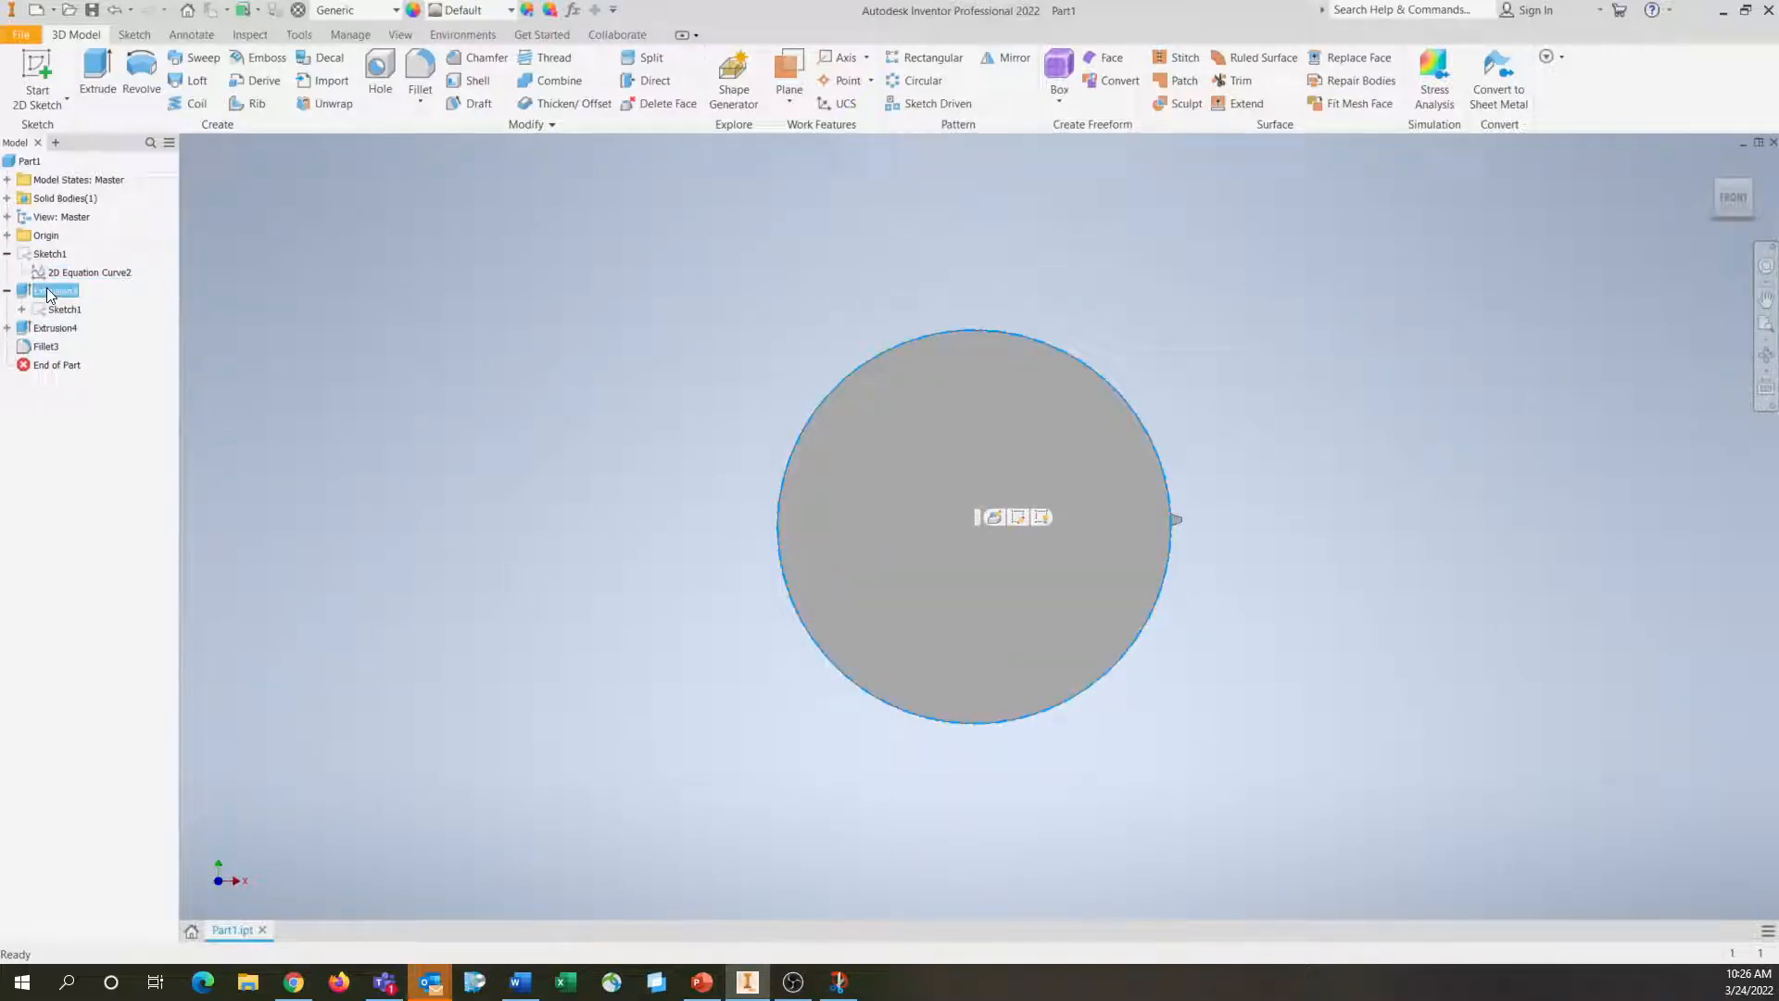
left_click(54, 328)
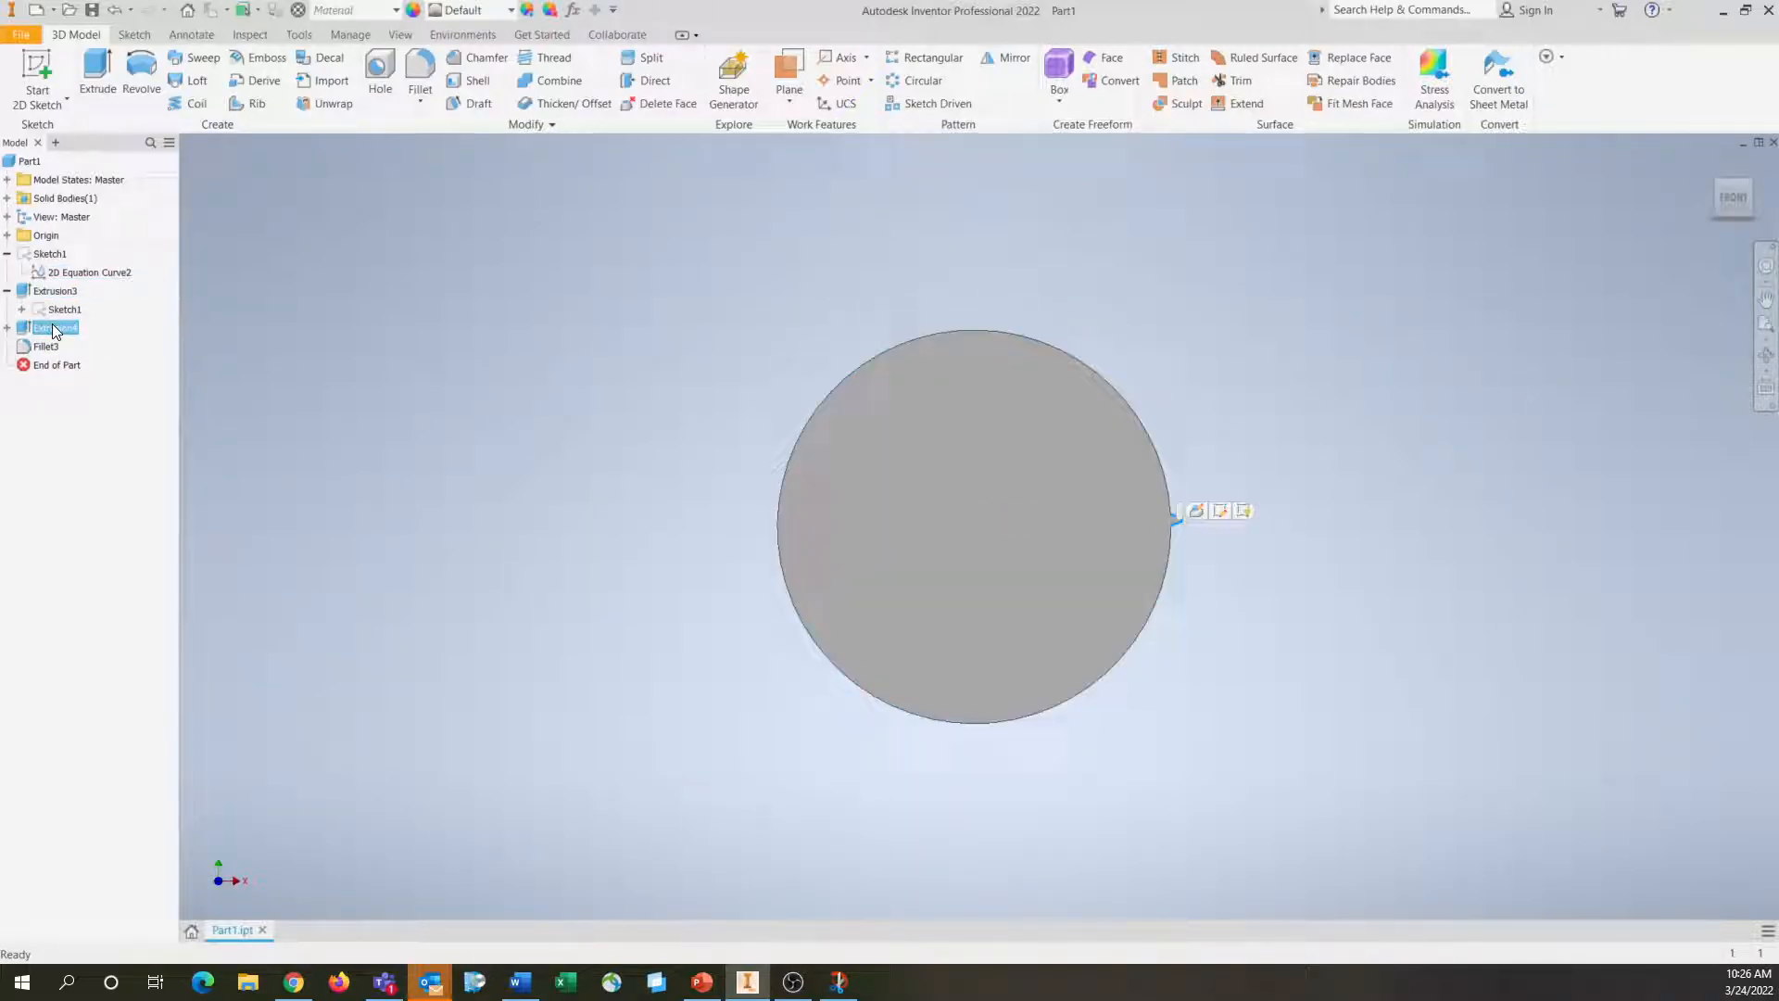
left_click(454, 394)
left_click(917, 81)
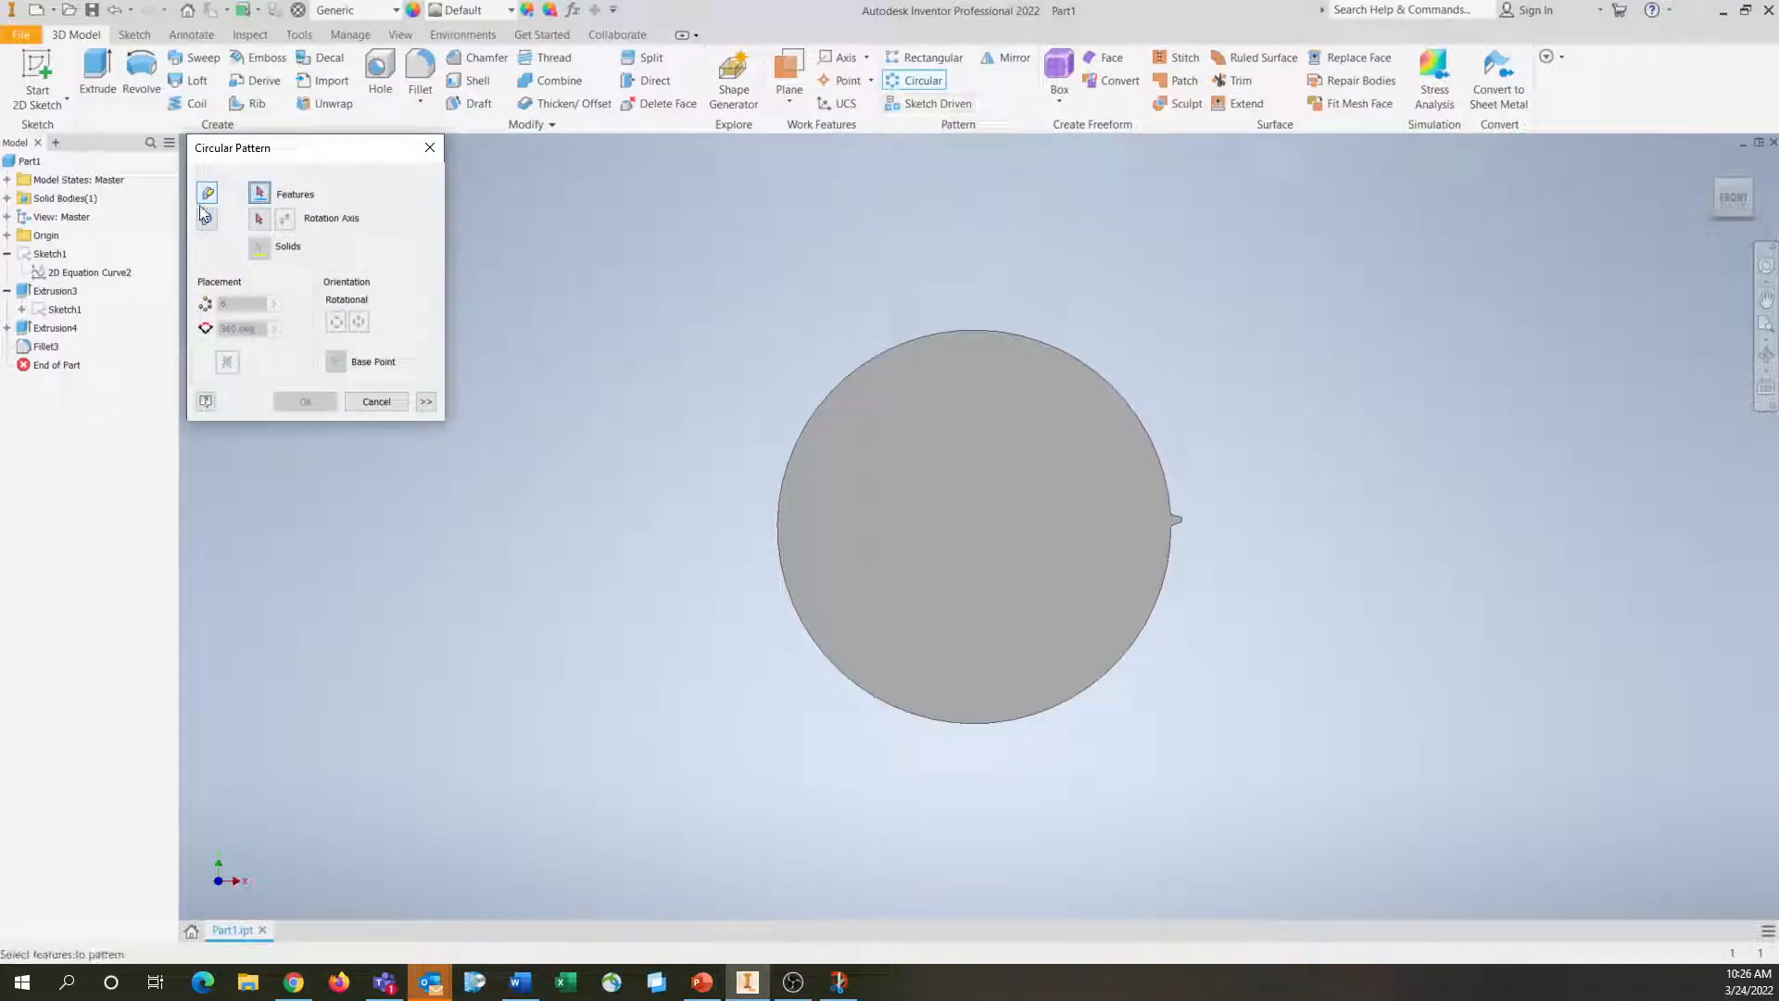
left_click(54, 328)
left_click(46, 346)
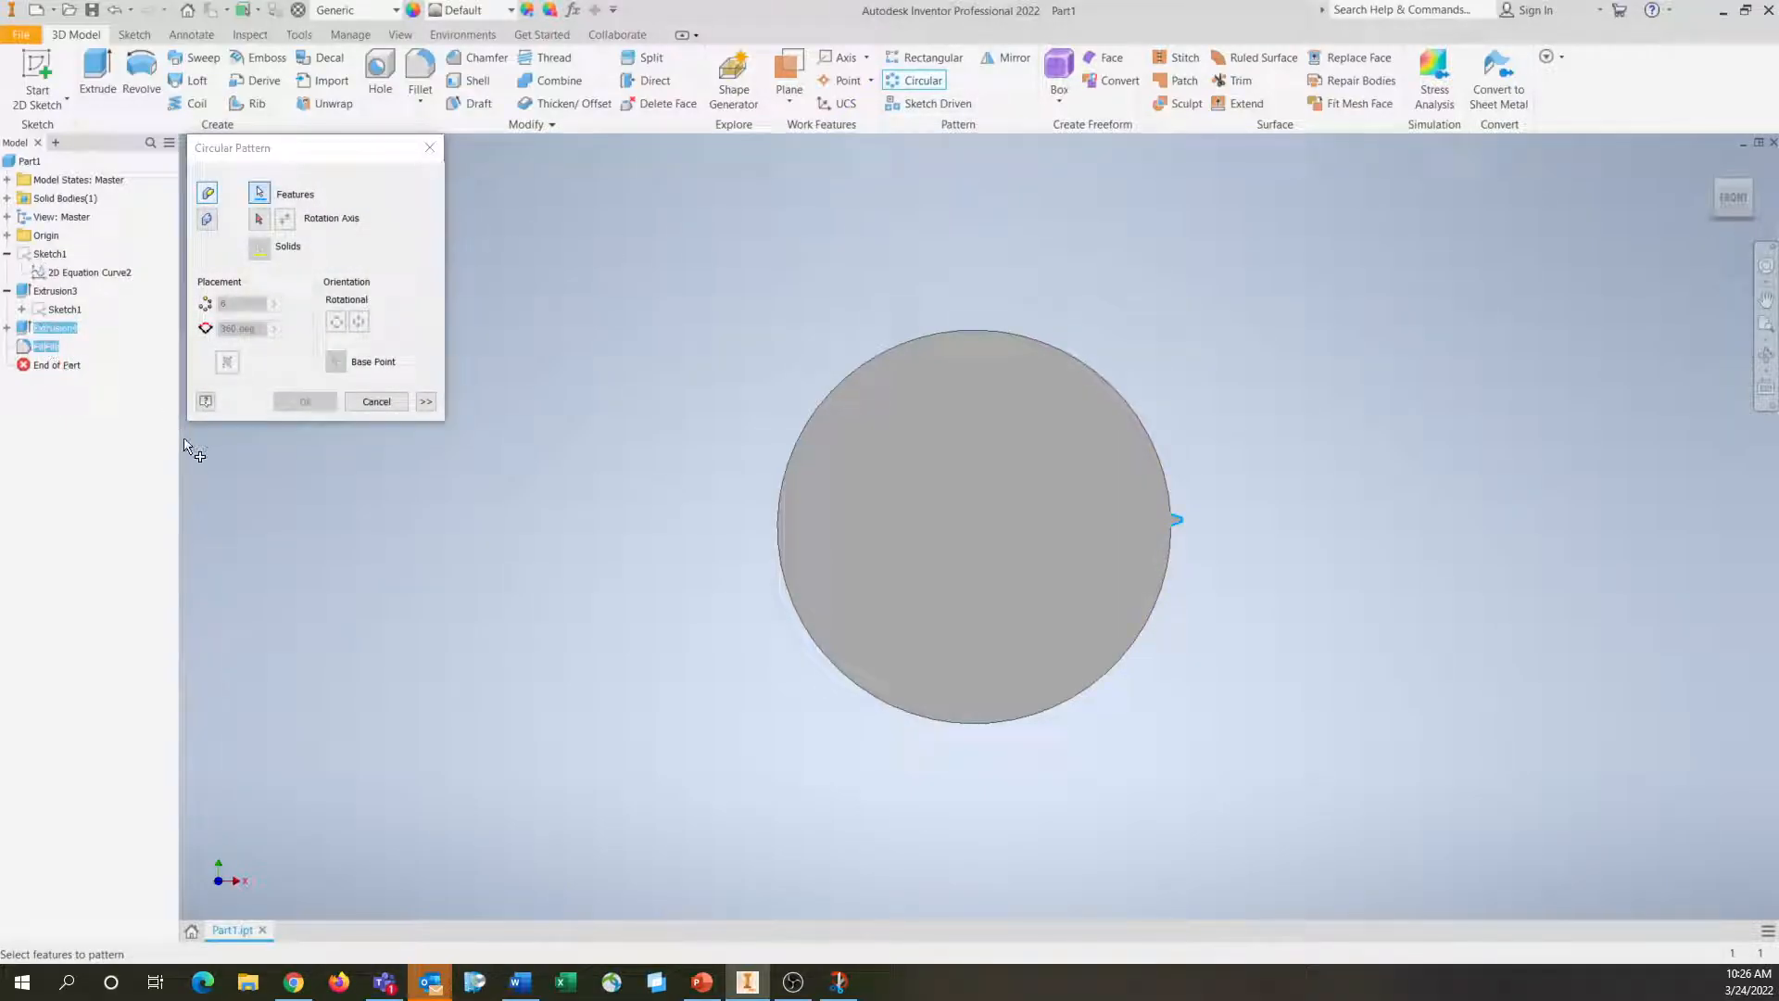
left_click(265, 217)
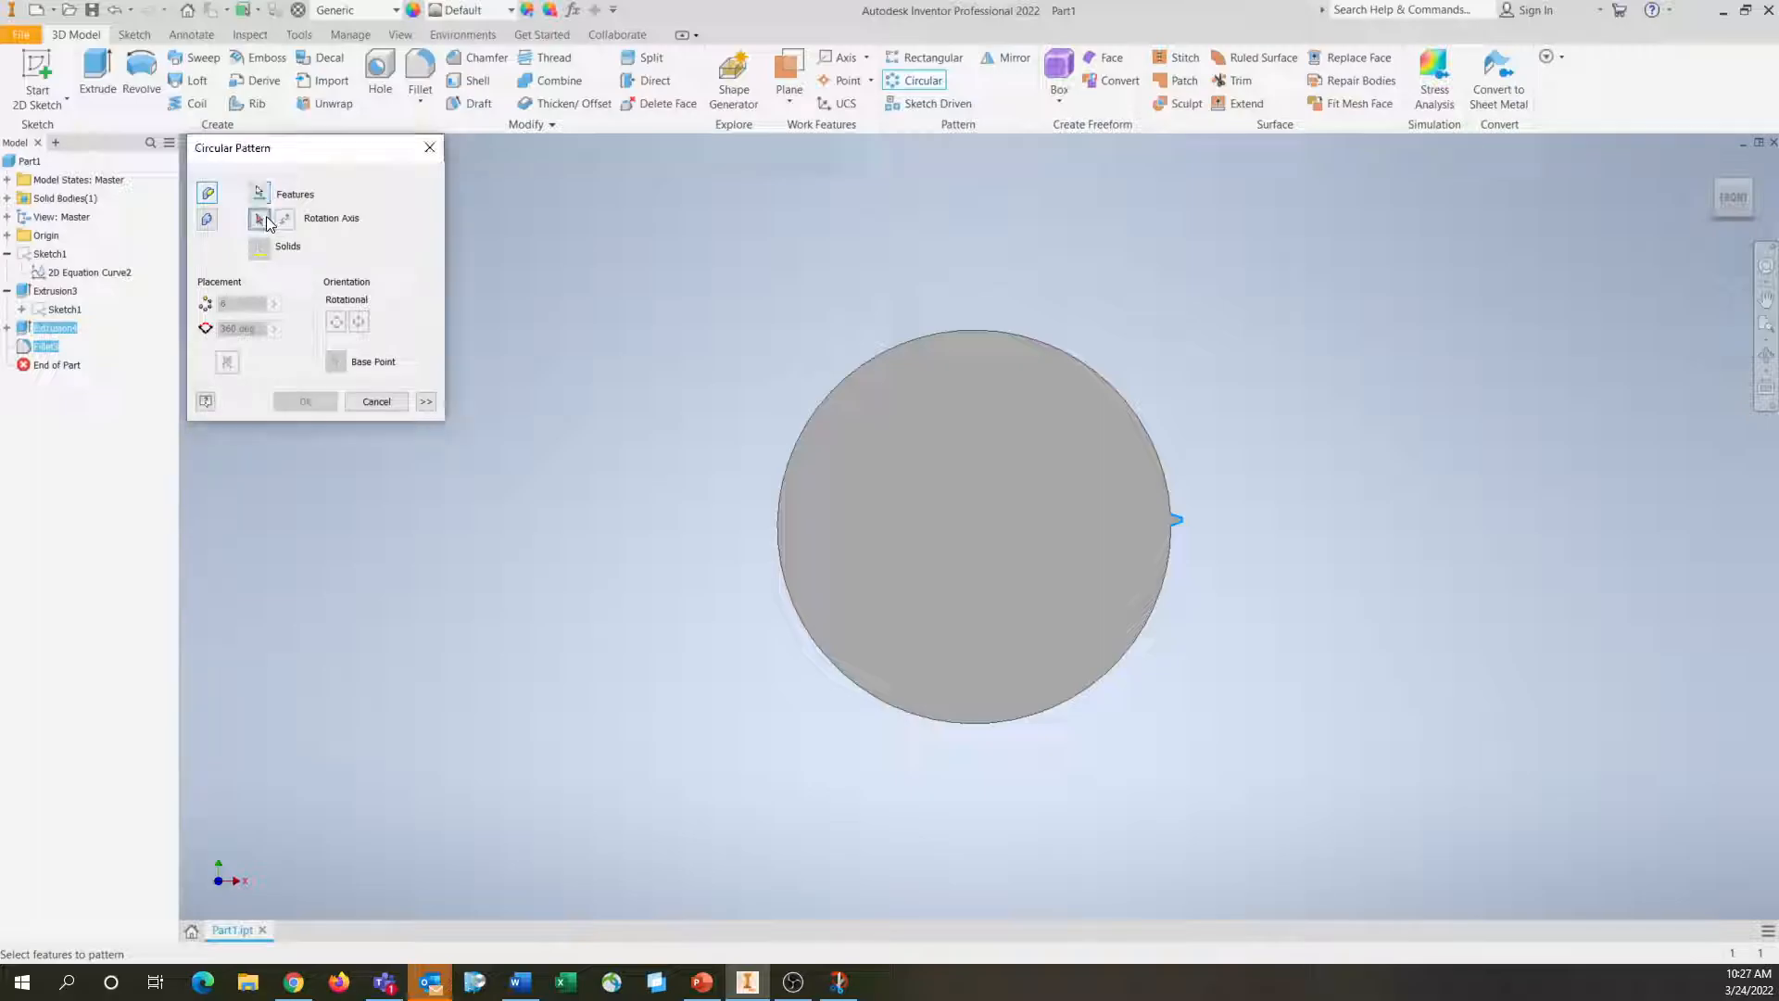
left_click(979, 332)
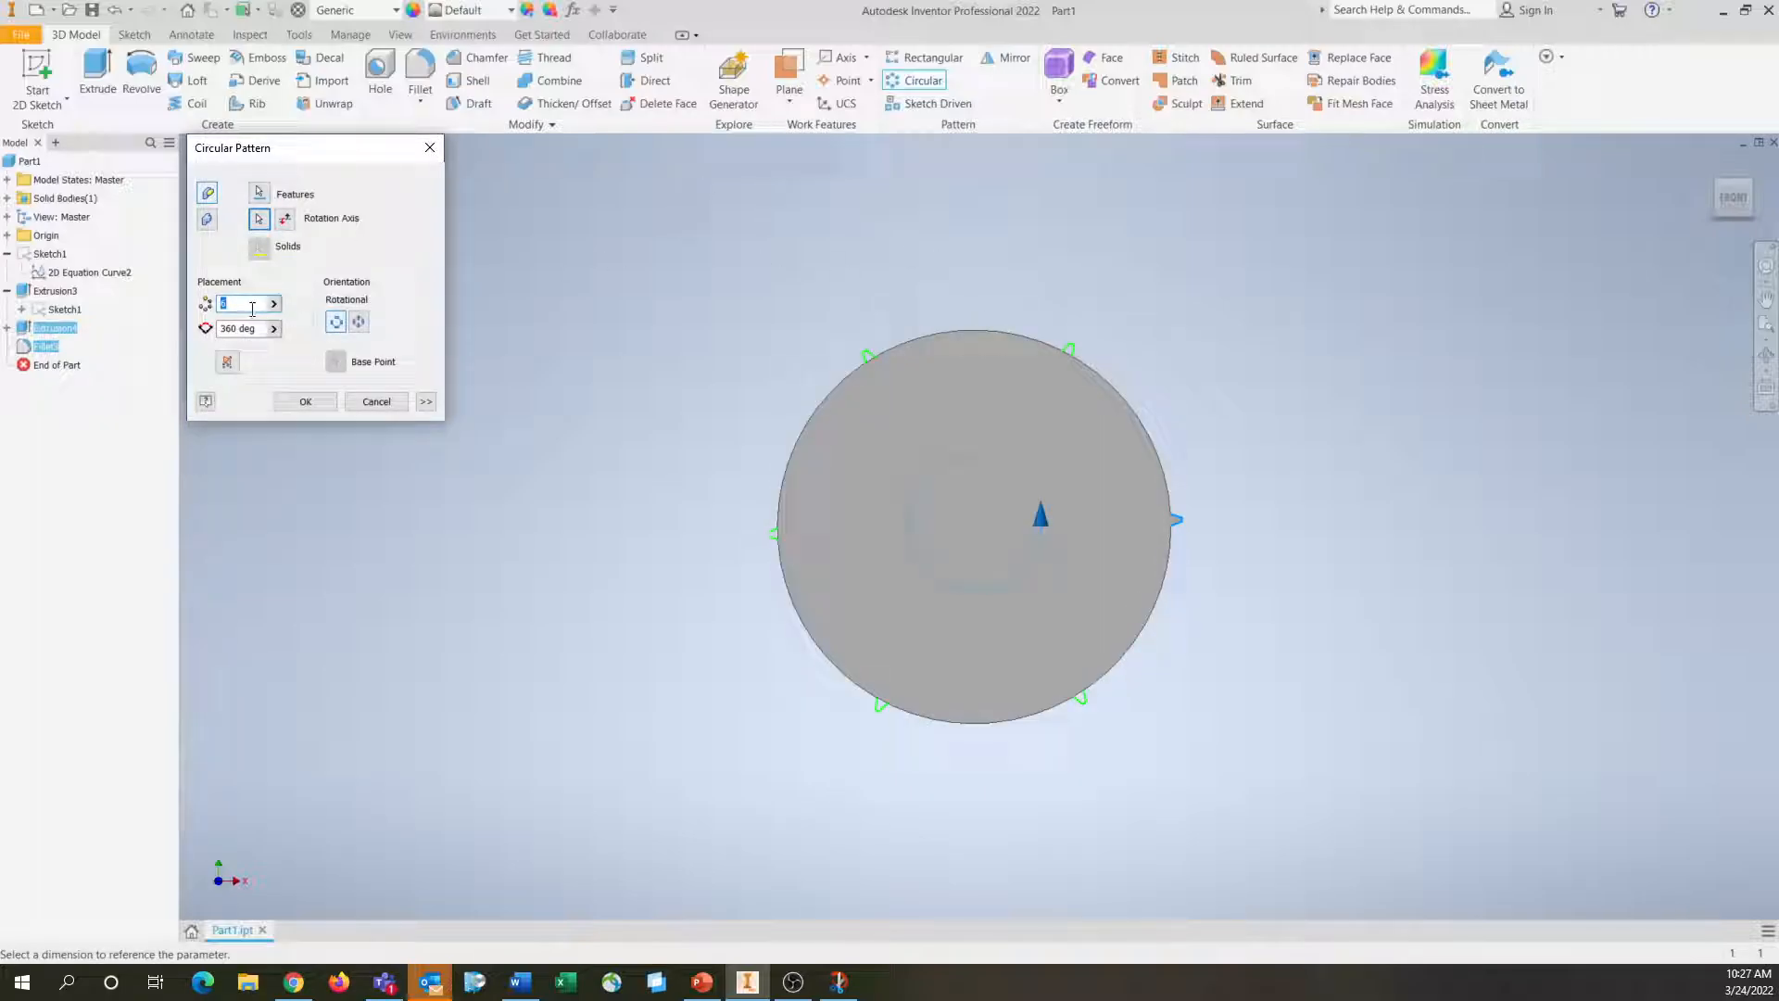
type("N")
key("Return")
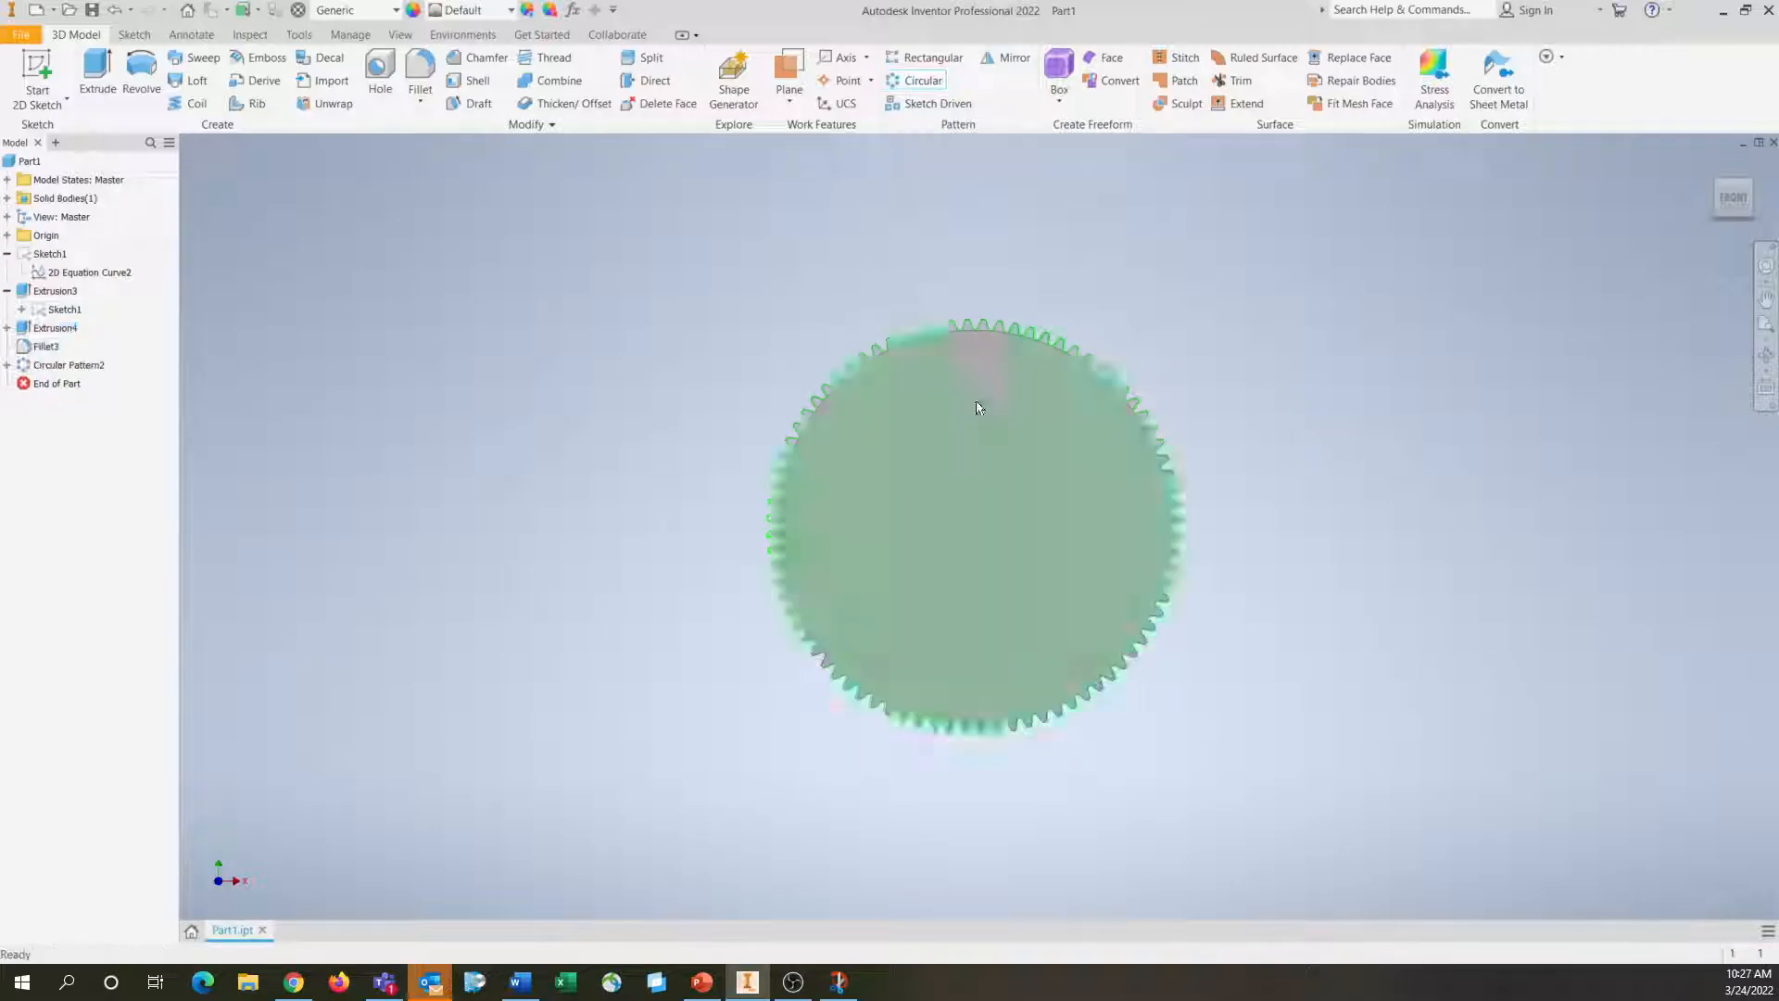
Reopen the circular pattern's definition to check its occurrence count
right_click(30, 367)
left_click(78, 424)
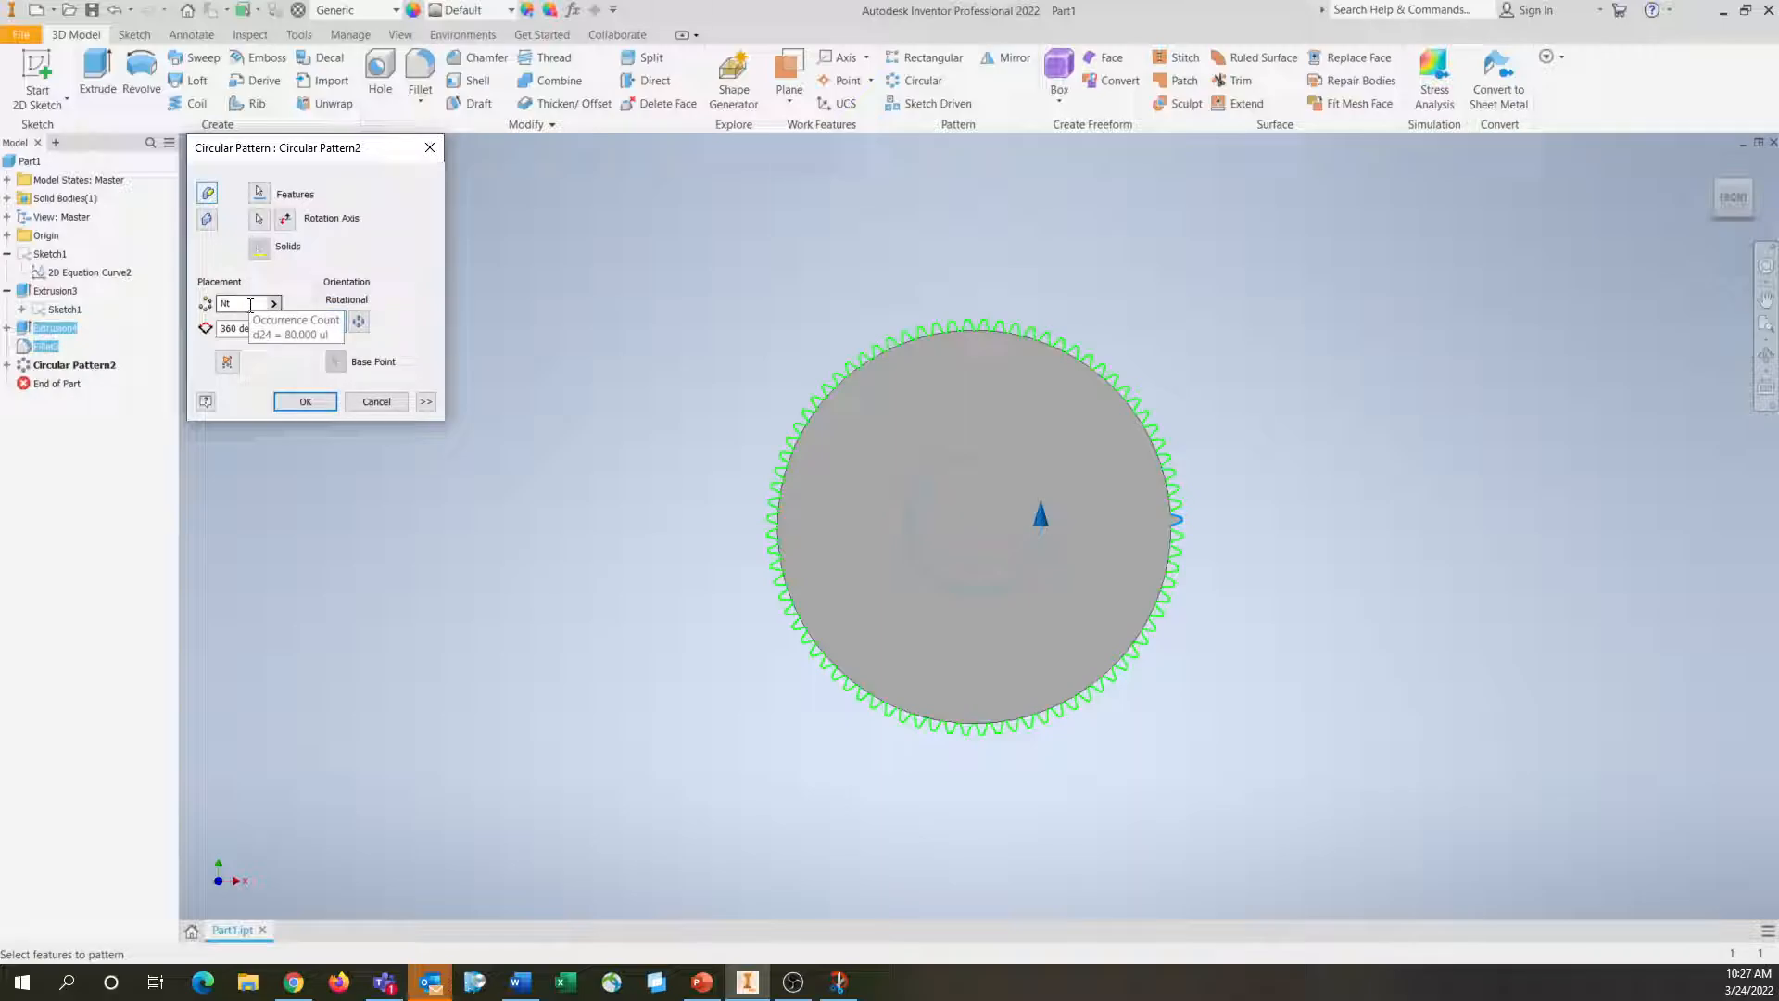
left_click(298, 402)
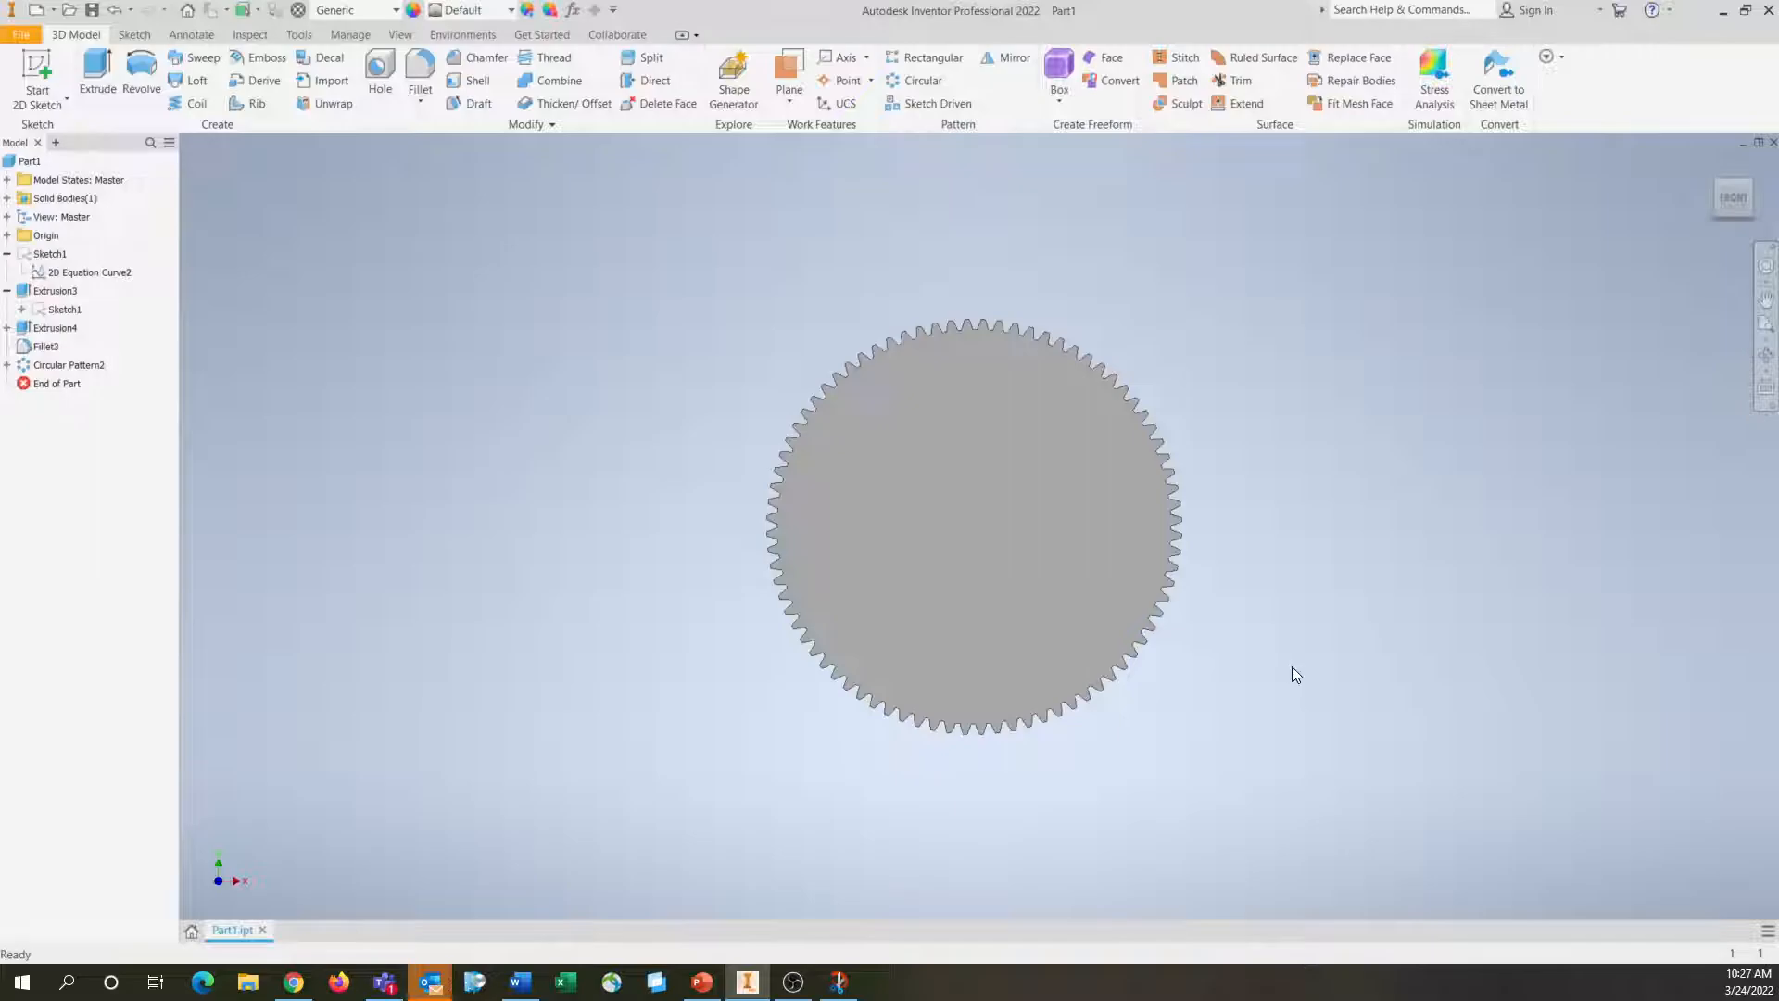
Try a diametral pitch P of 6 in the user parameters, and set it to 2 once the gear has rebuilt
scroll(1179, 561, "down", 4)
middle_click_drag(635, 427, 642, 530)
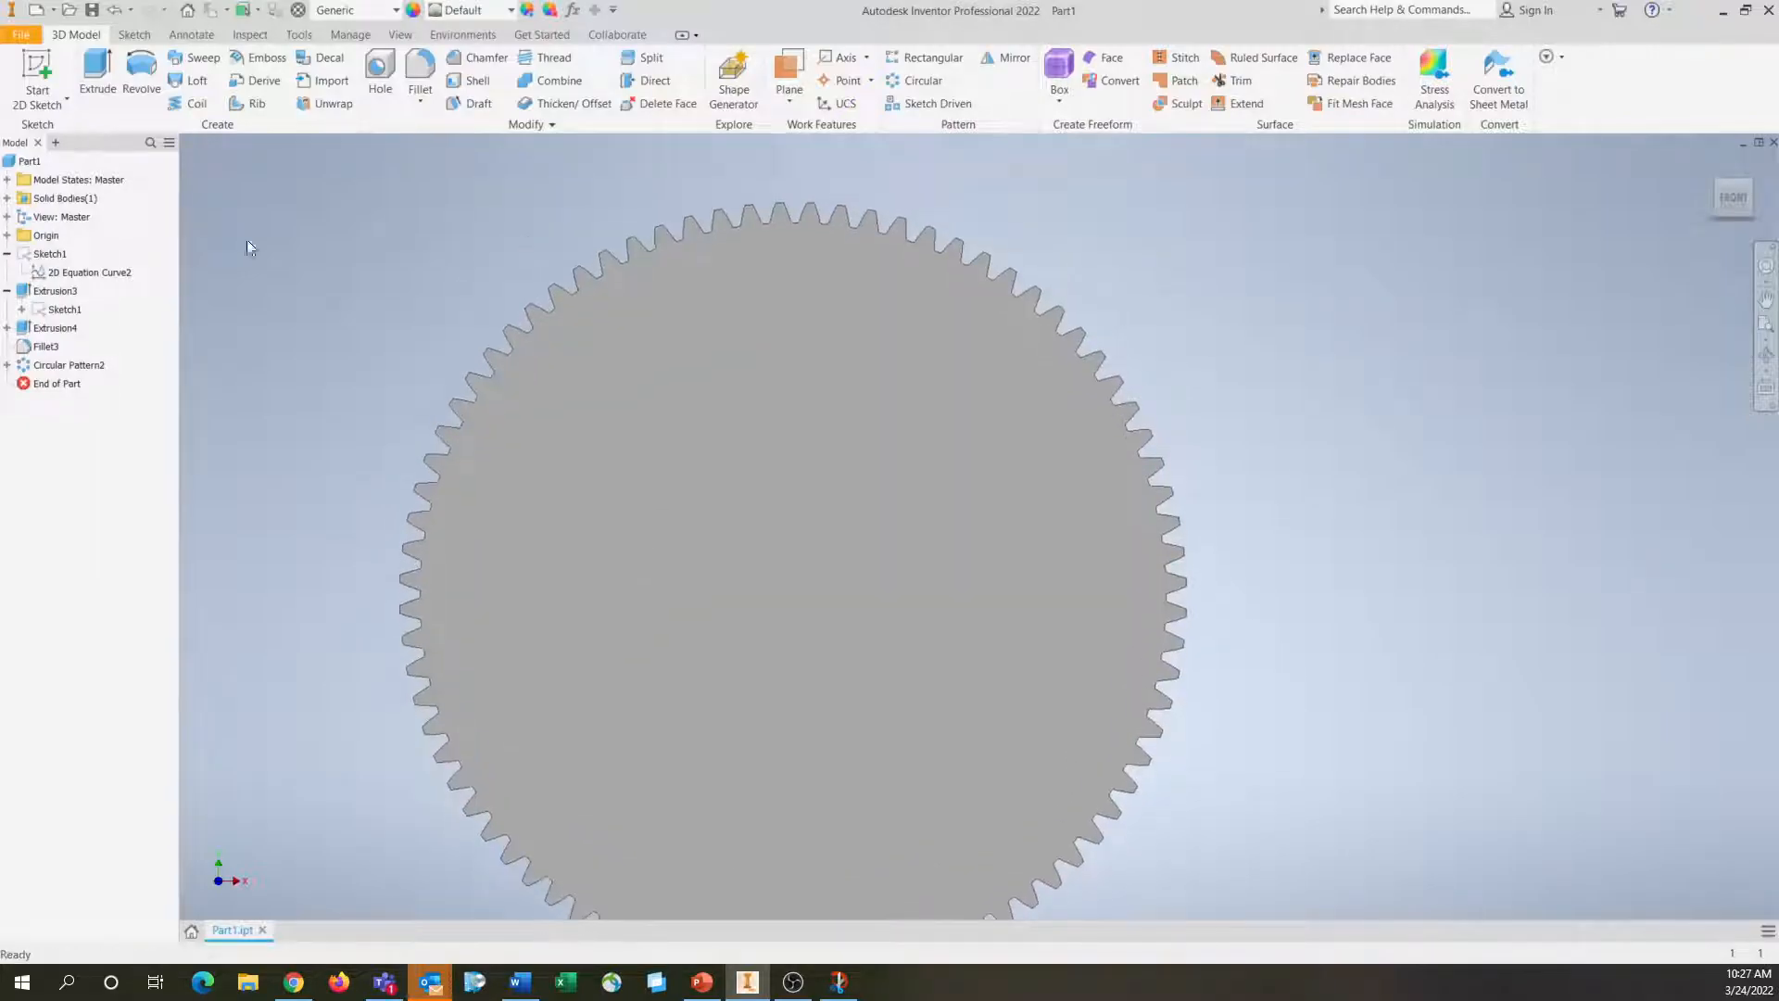
left_click(351, 34)
left_click(194, 74)
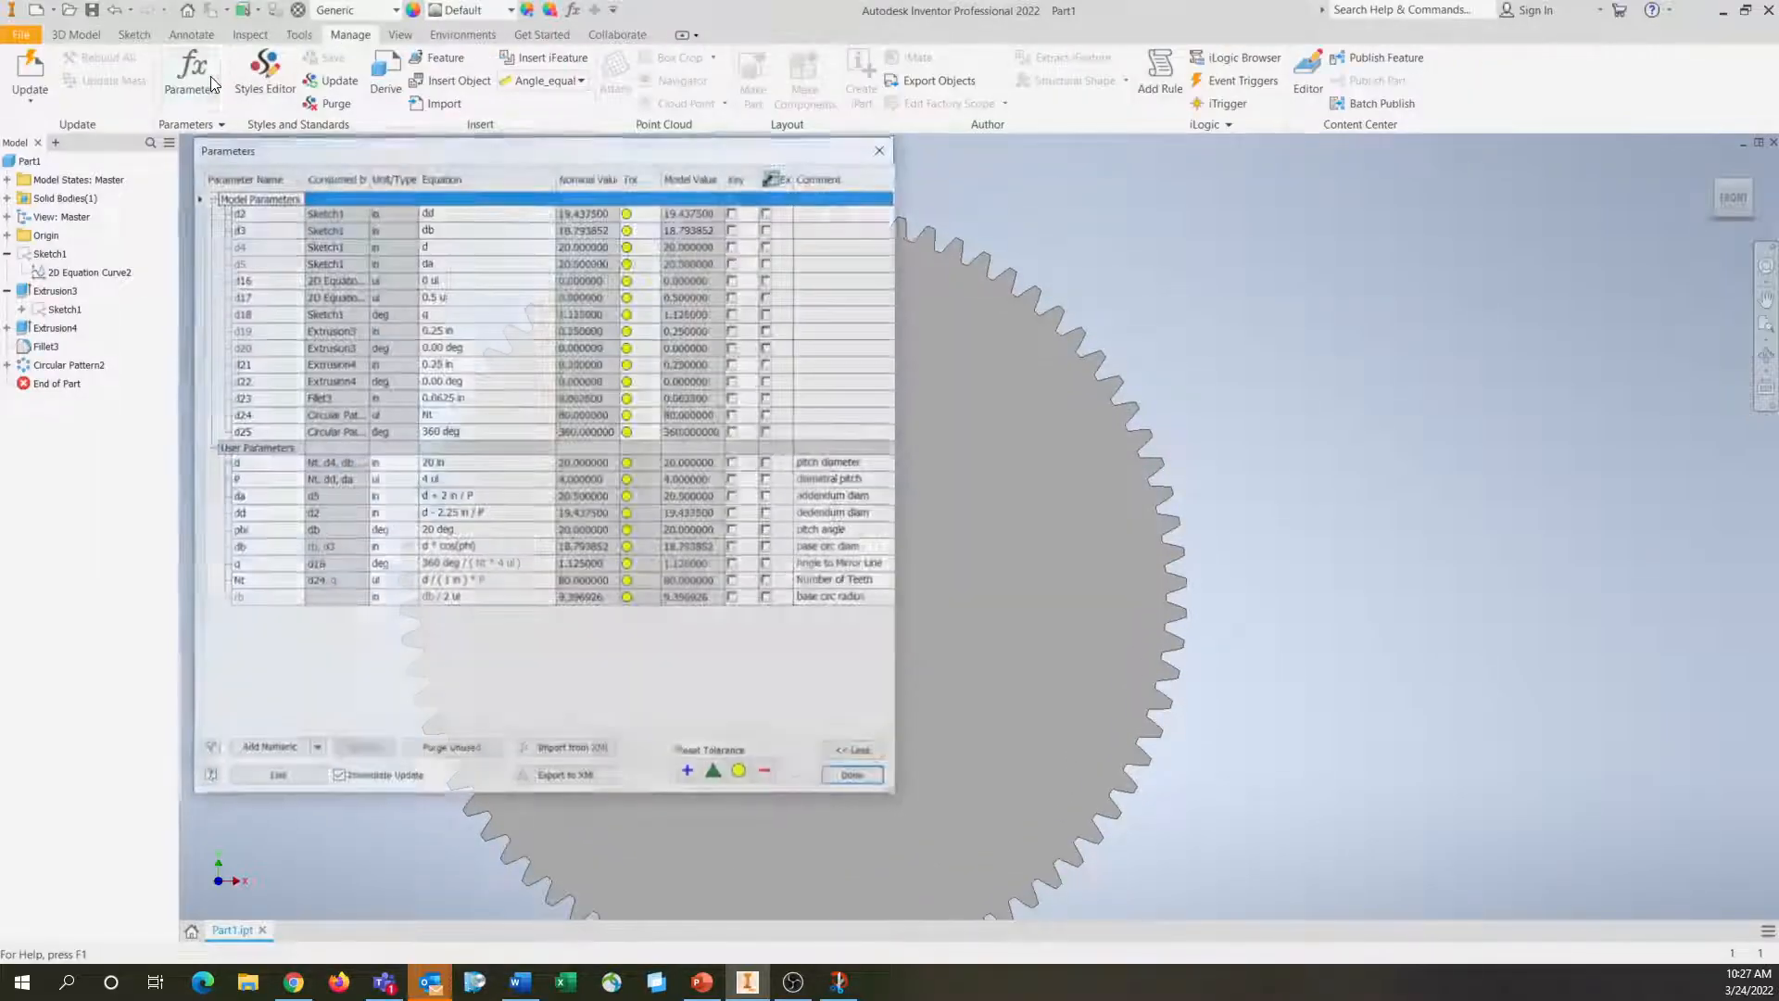
left_click(429, 483)
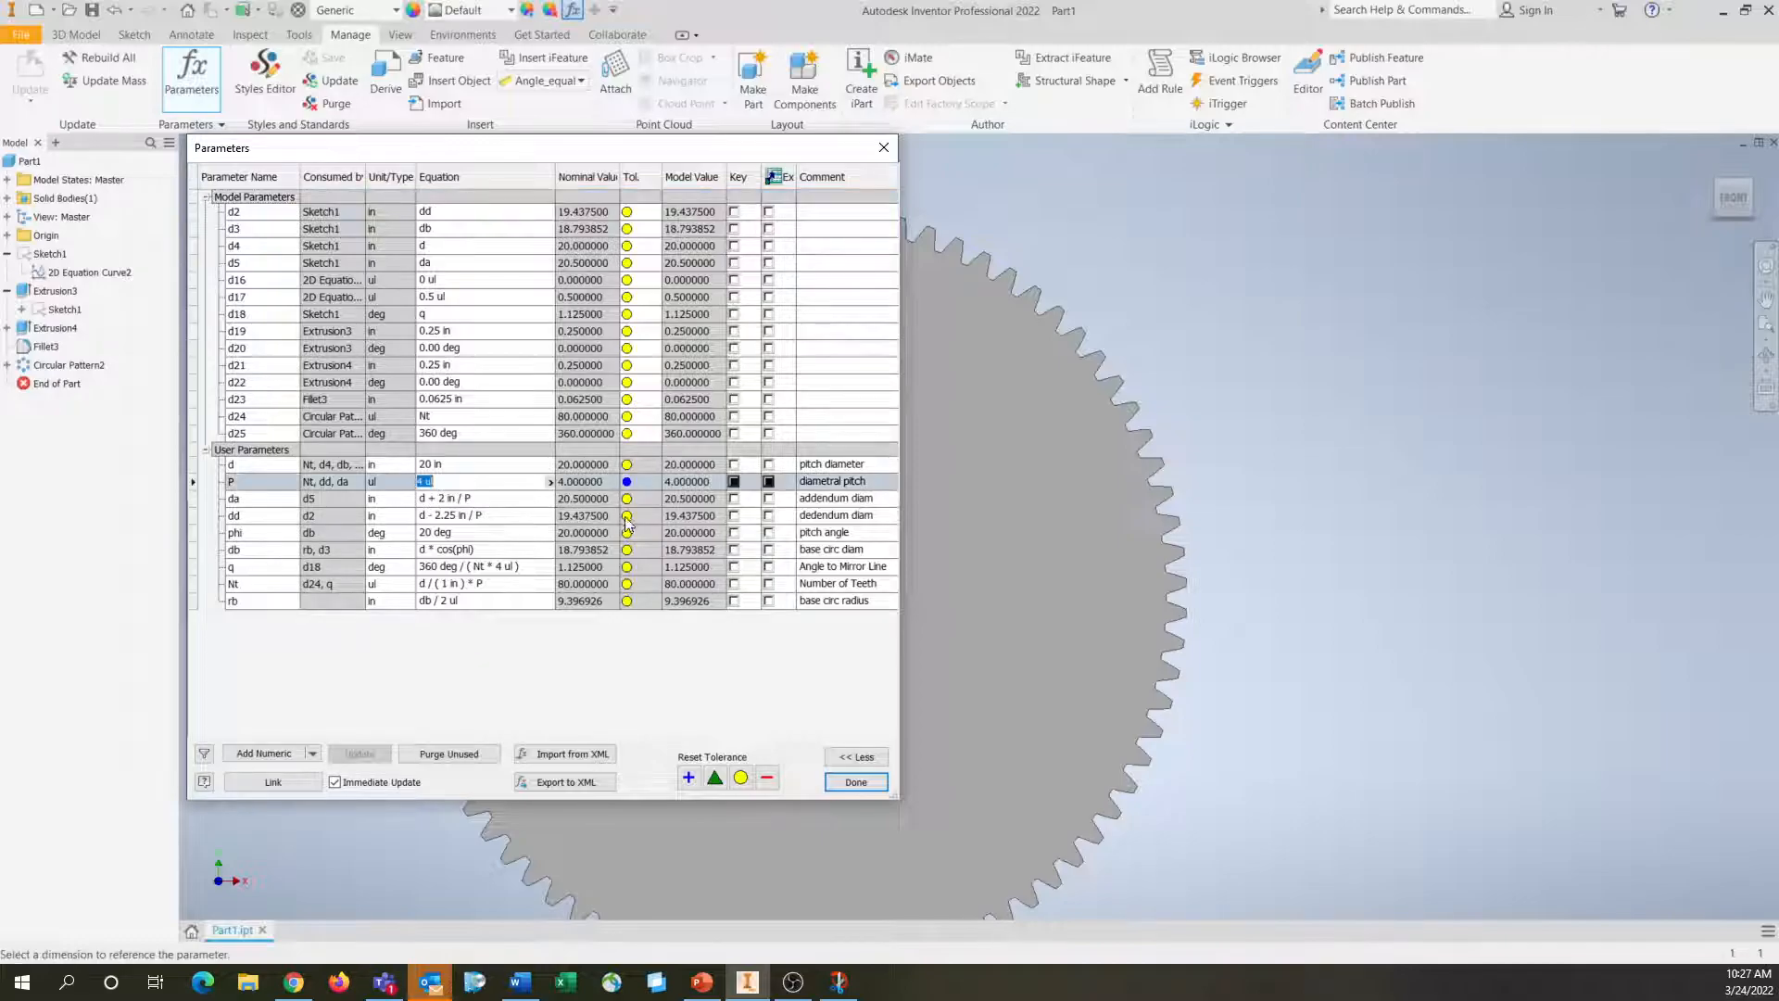
type("6")
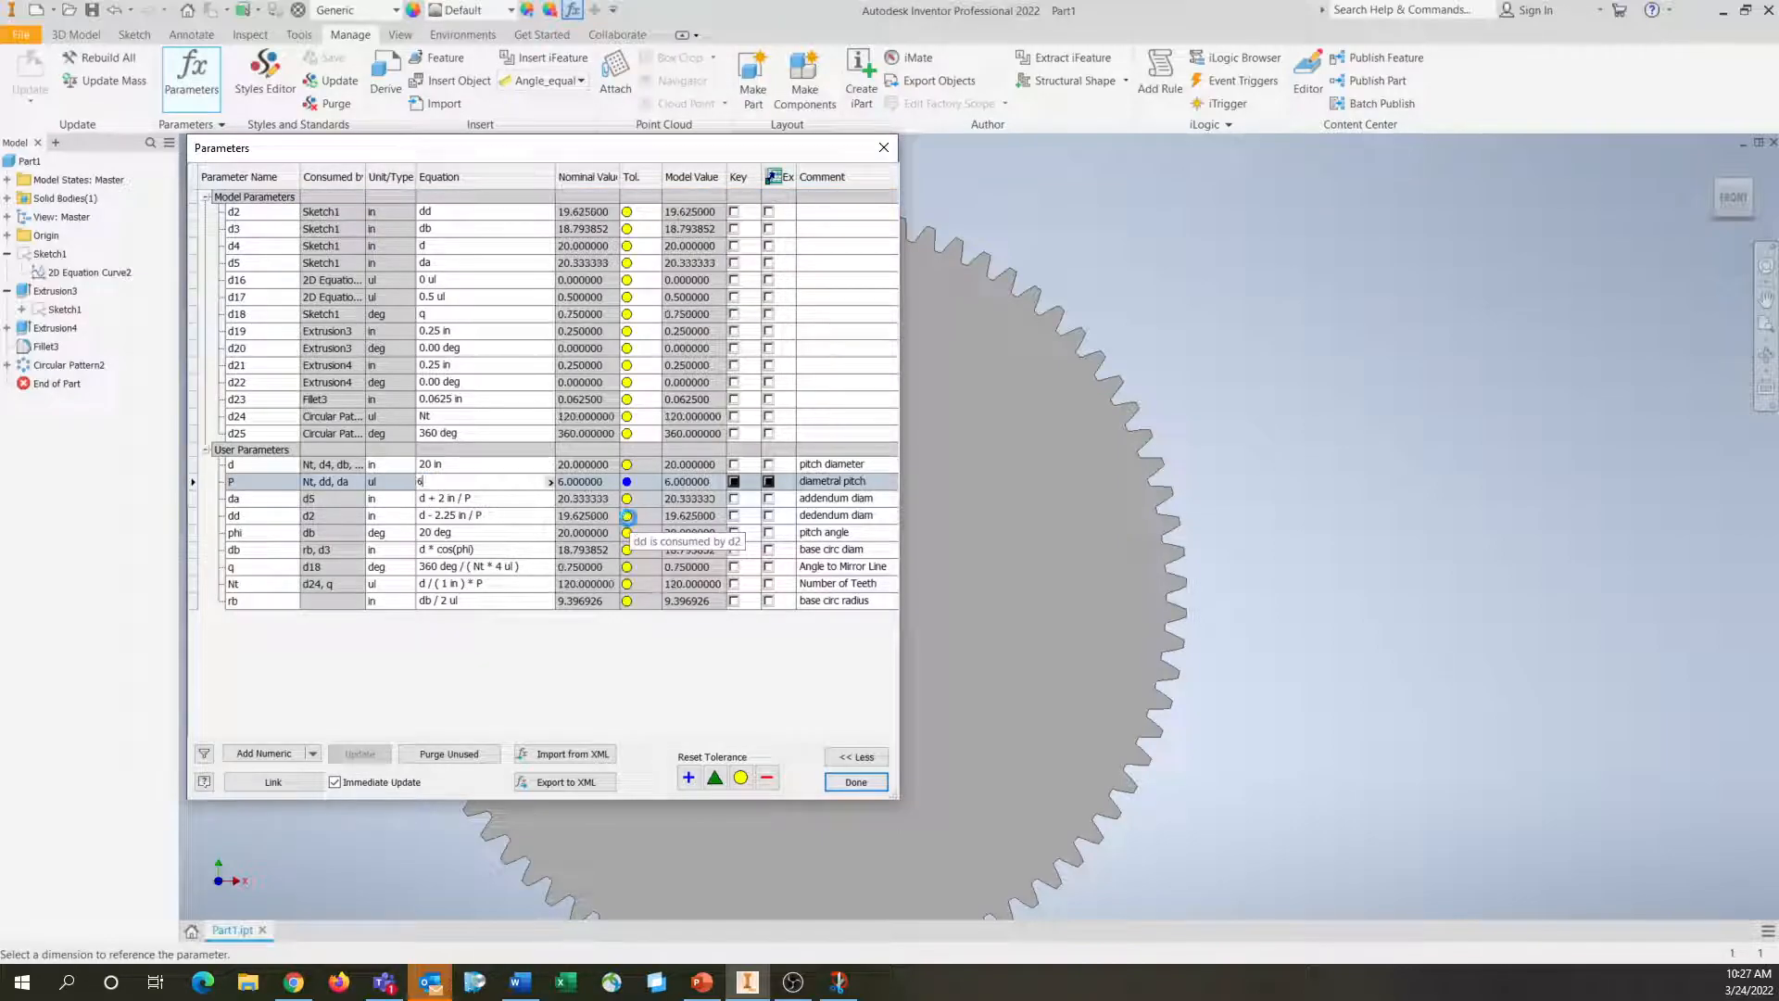
left_click(856, 784)
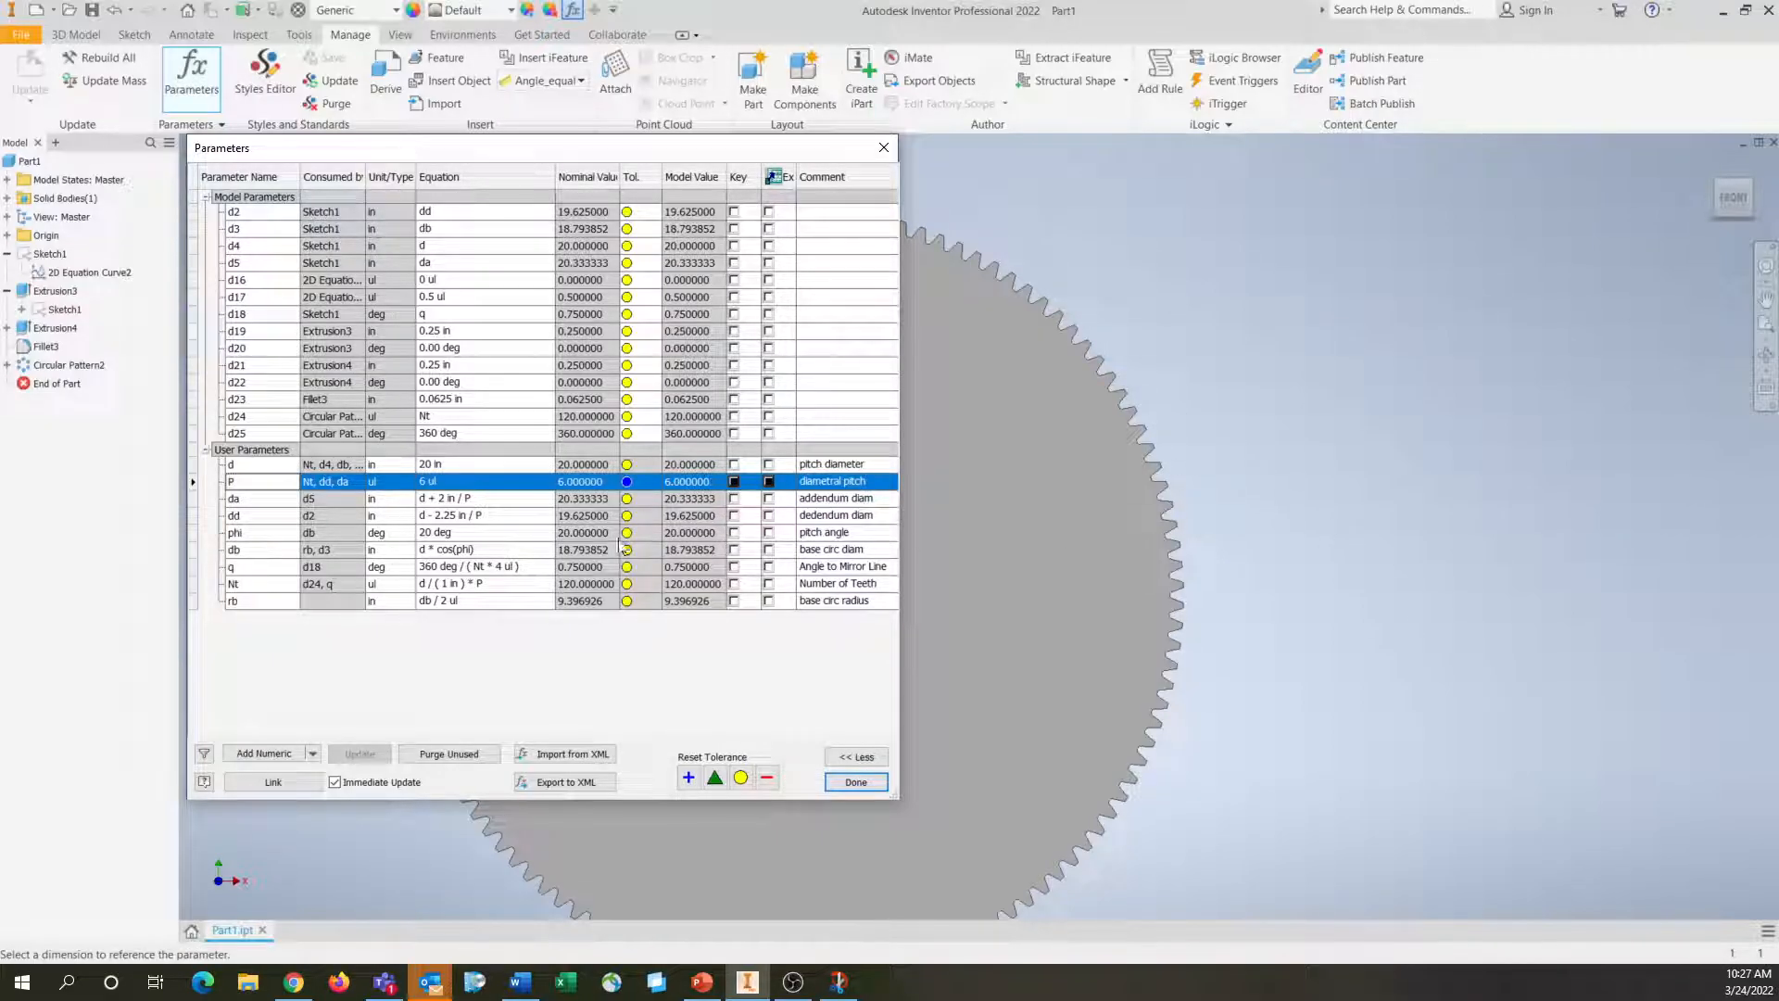
left_click(430, 482)
type("2")
key("Return")
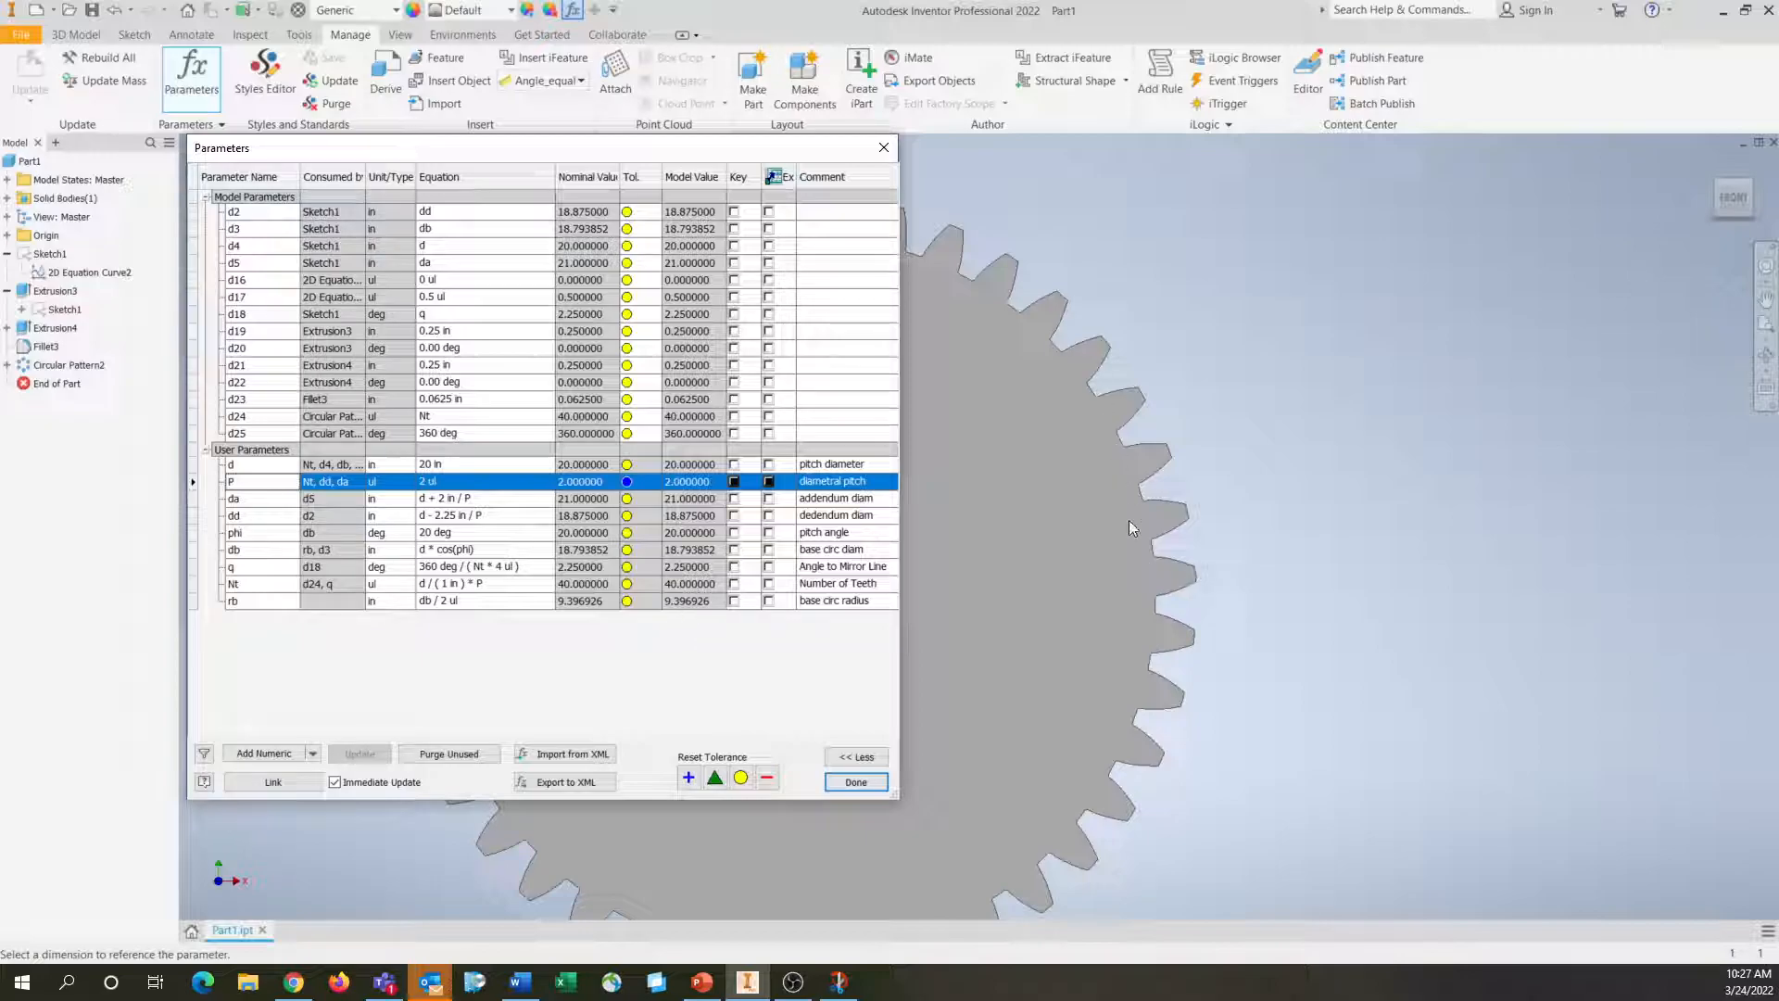
Try a pitch diameter d of 24 in, and set it back to 20 in before closing the parameters
left_click(480, 465)
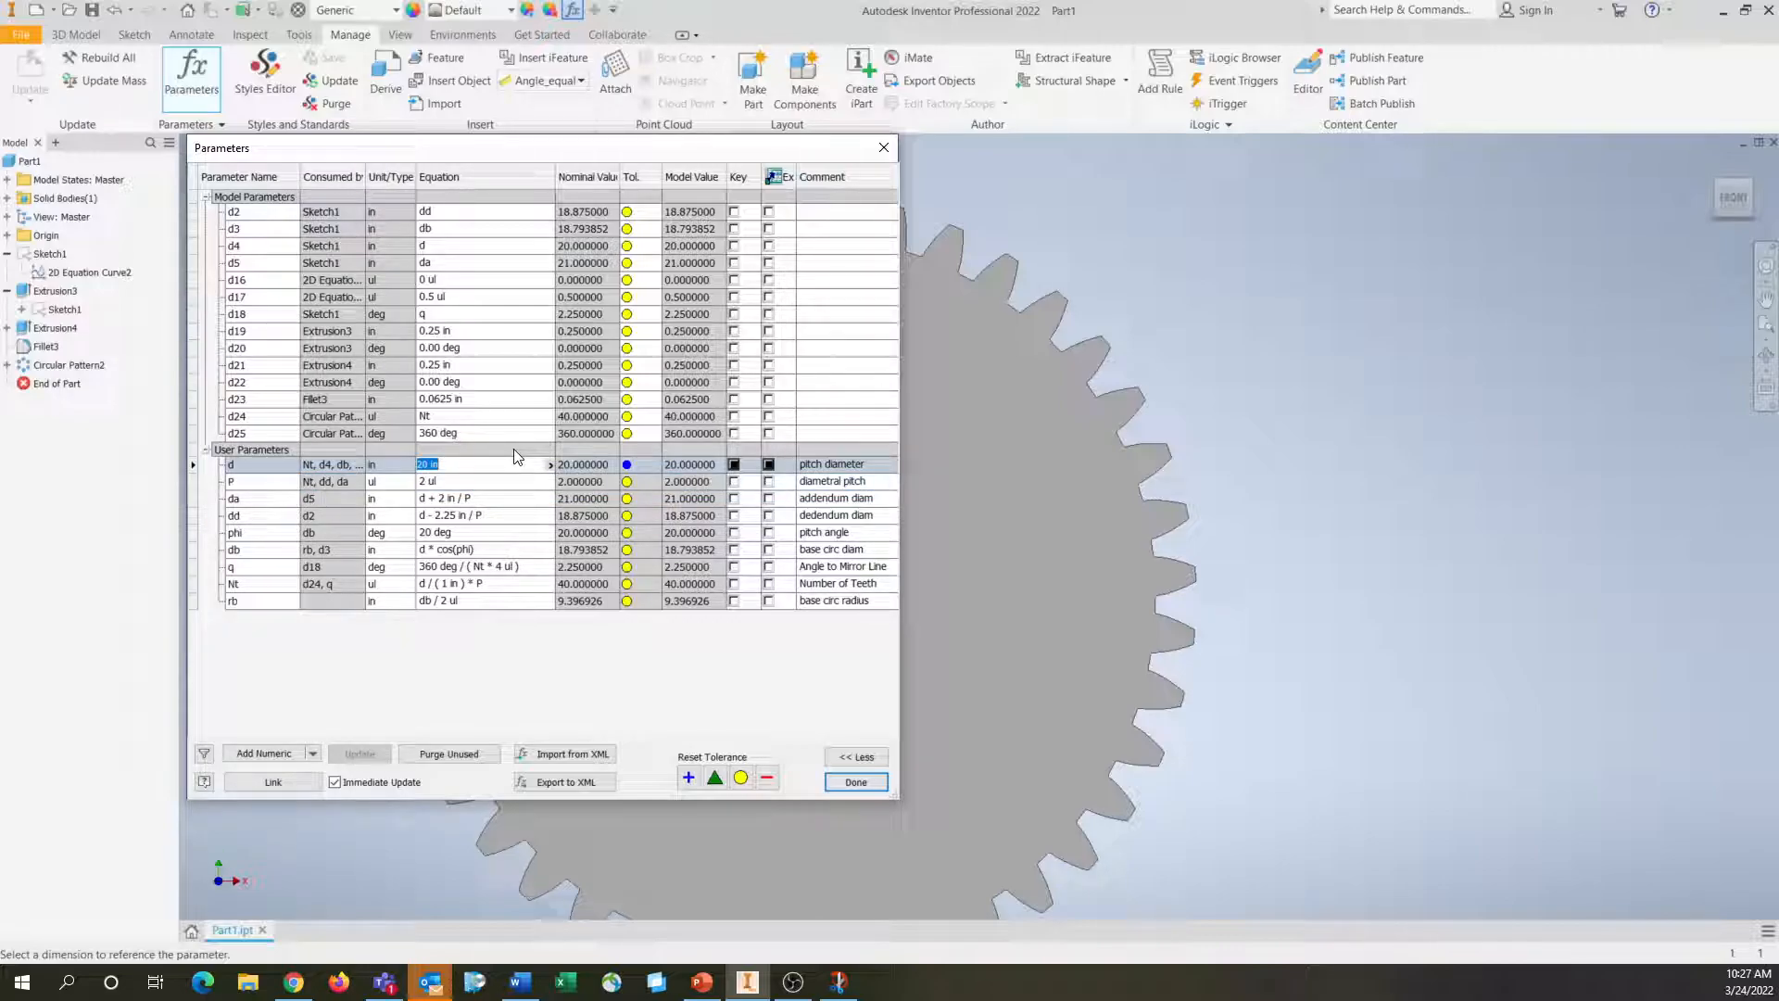
type("24")
key("Return")
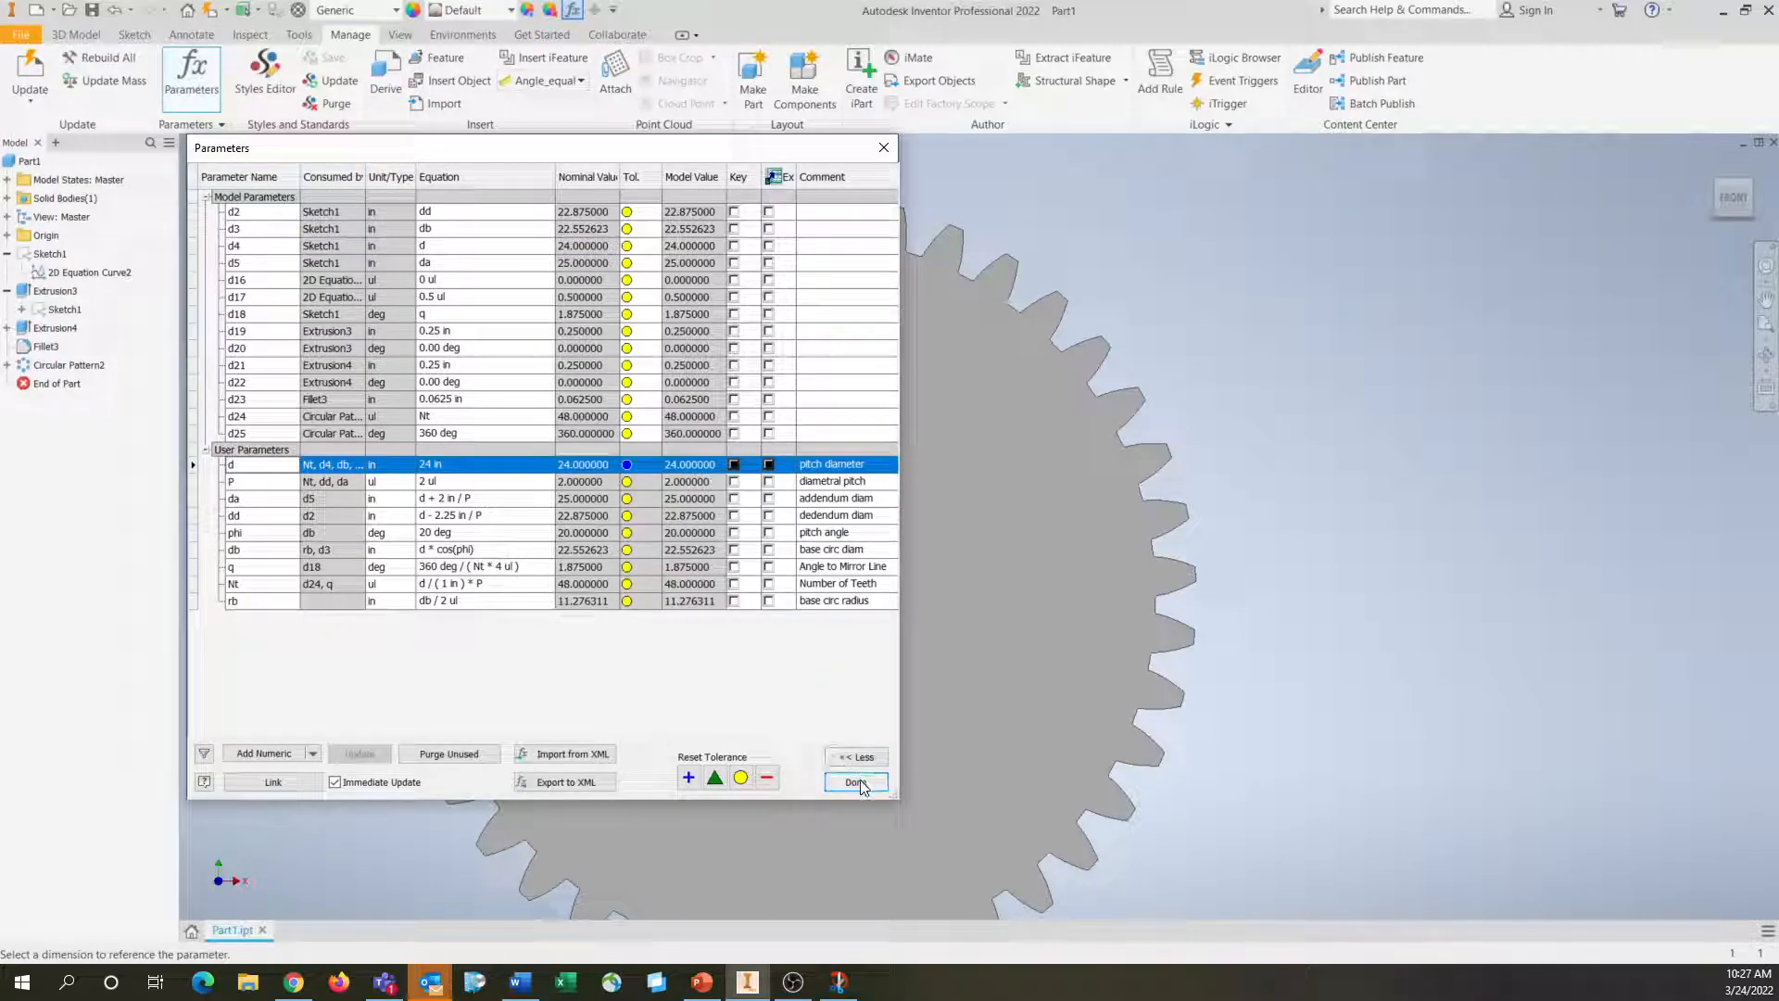
left_click(465, 462)
type("20")
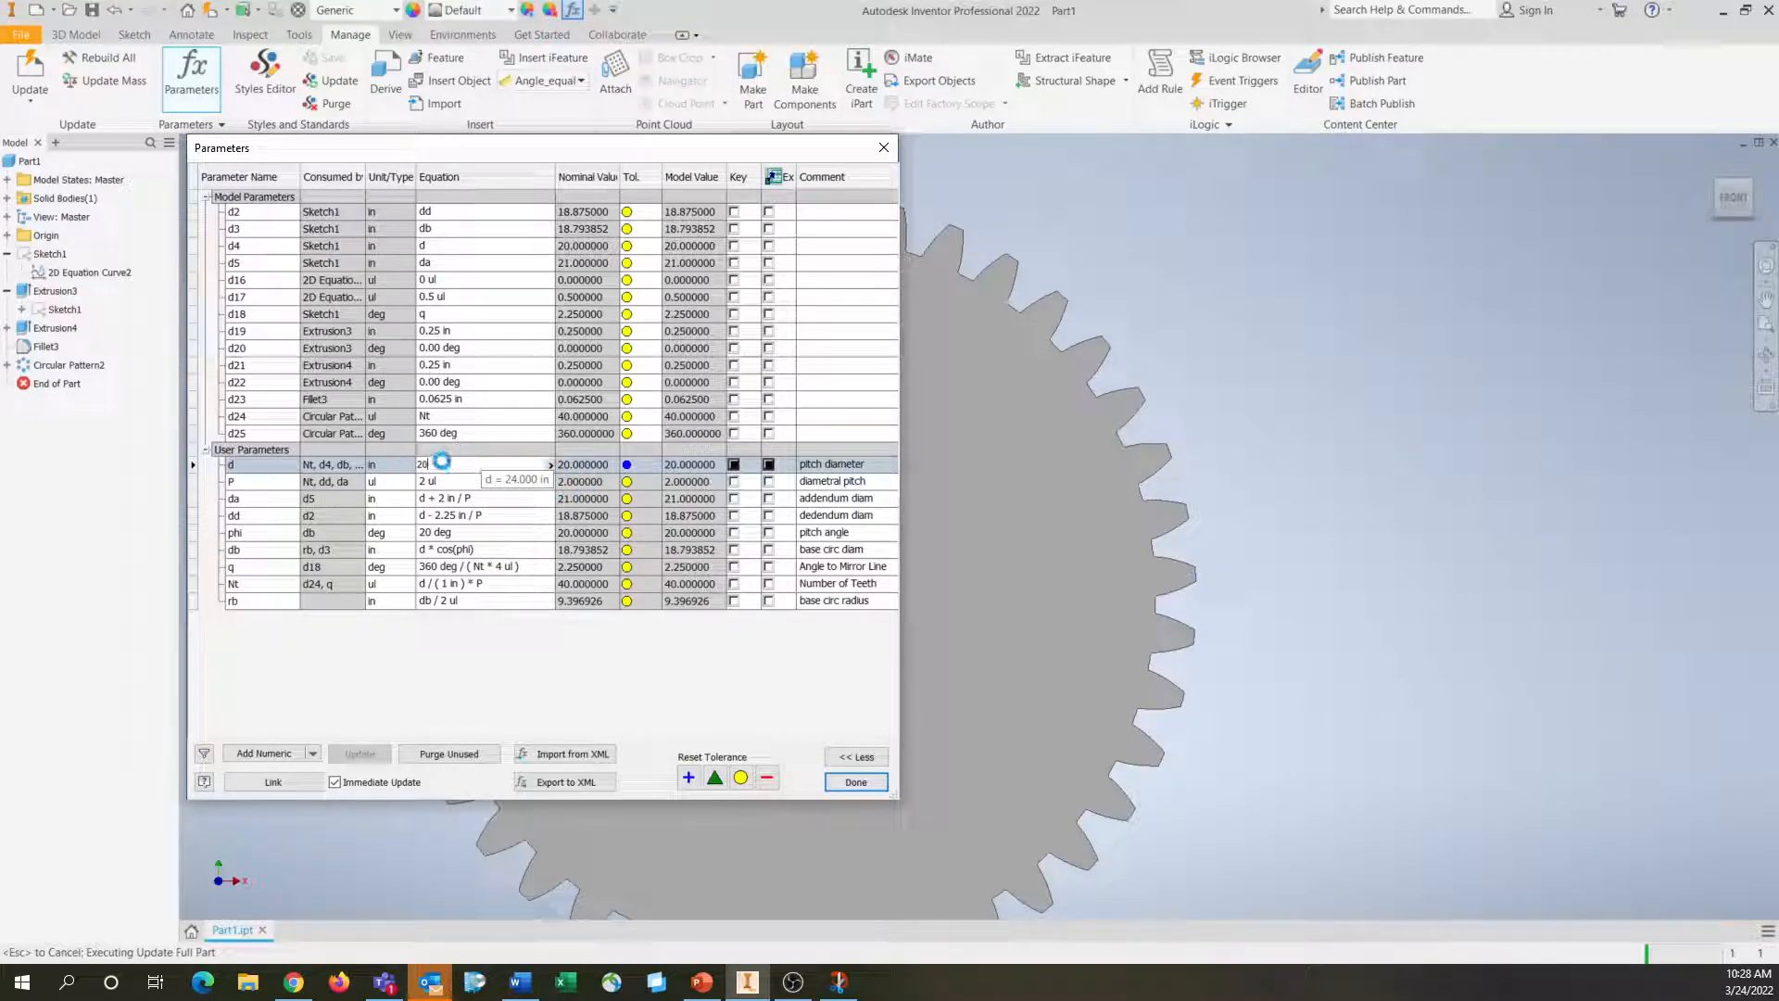
left_click(847, 782)
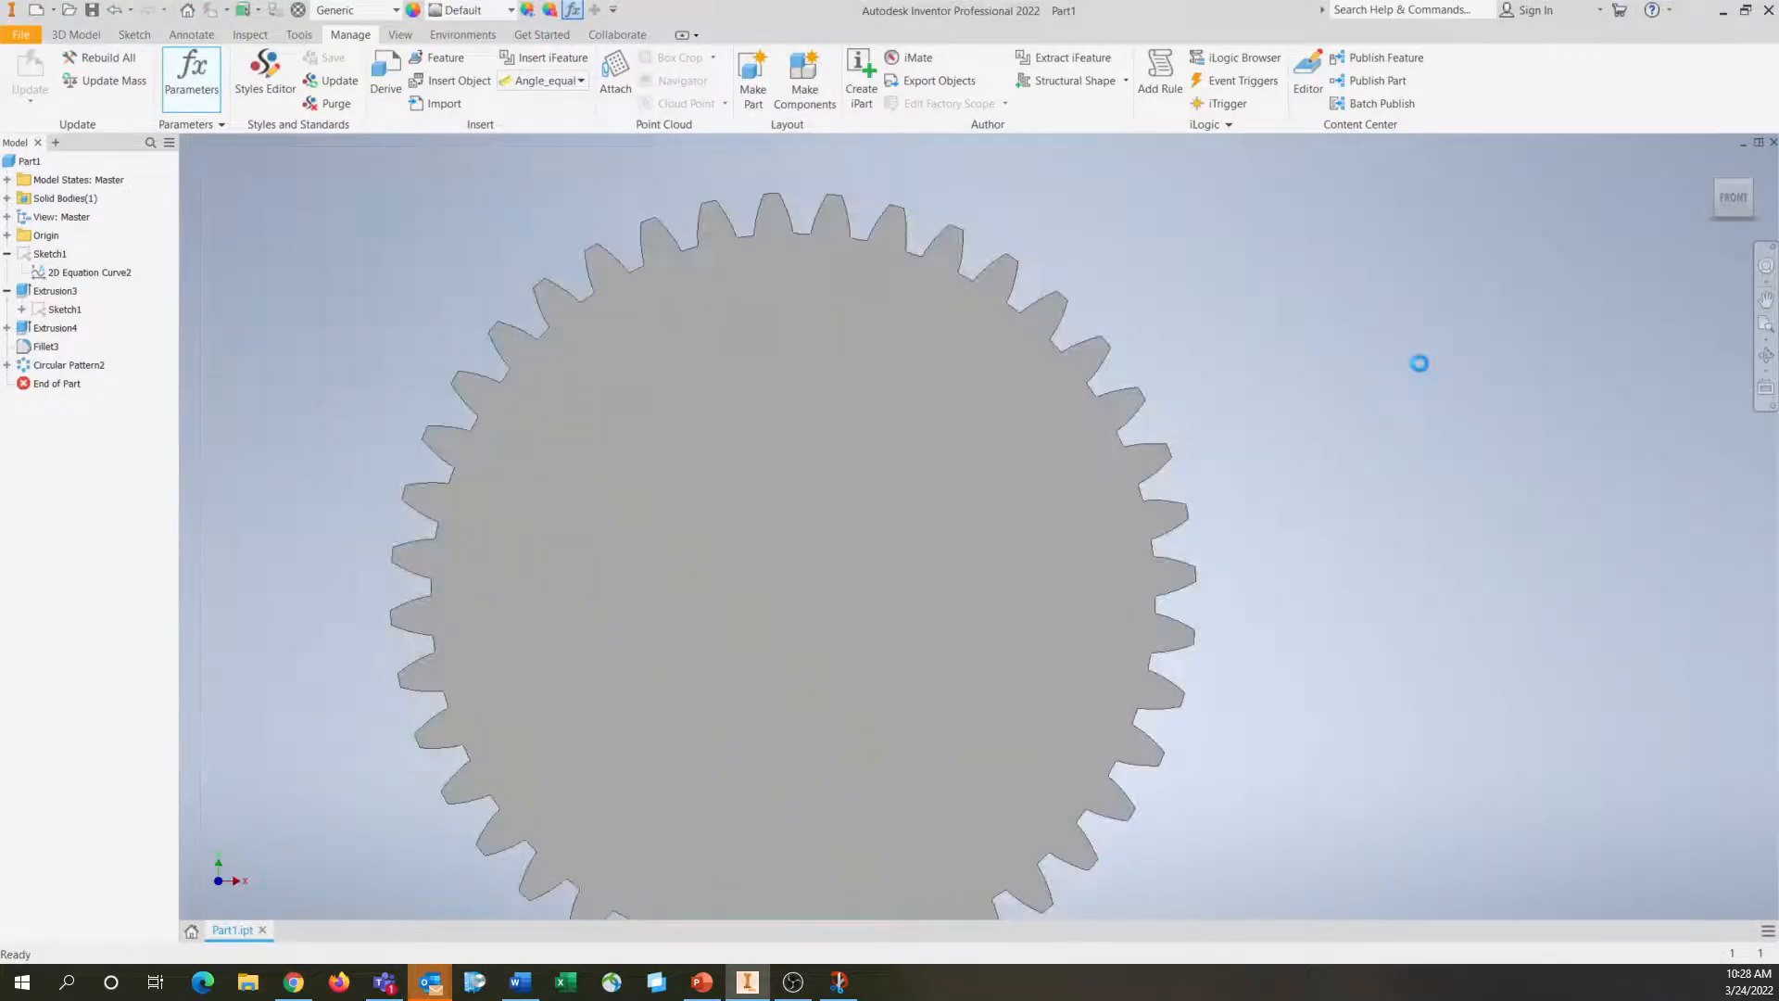
Suppress the circular pattern, the fillet, the tooth extrusion and the disc extrusion
left_click(67, 365)
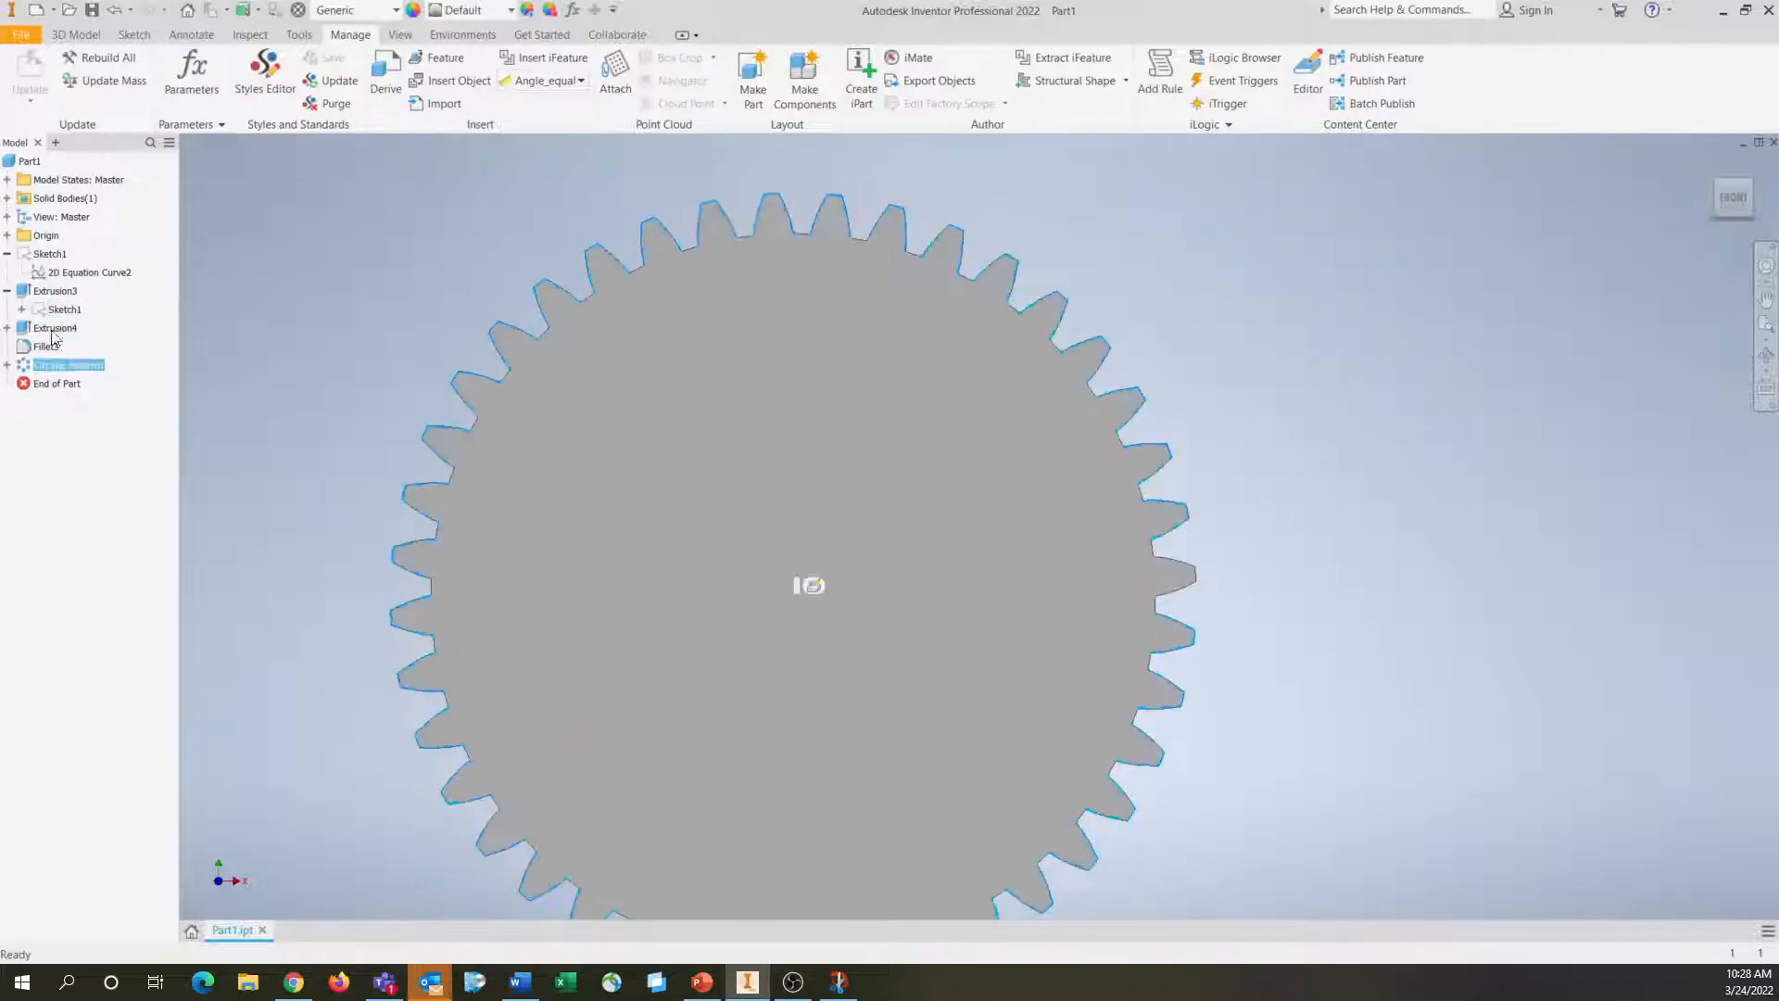
left_click(39, 331, "shift")
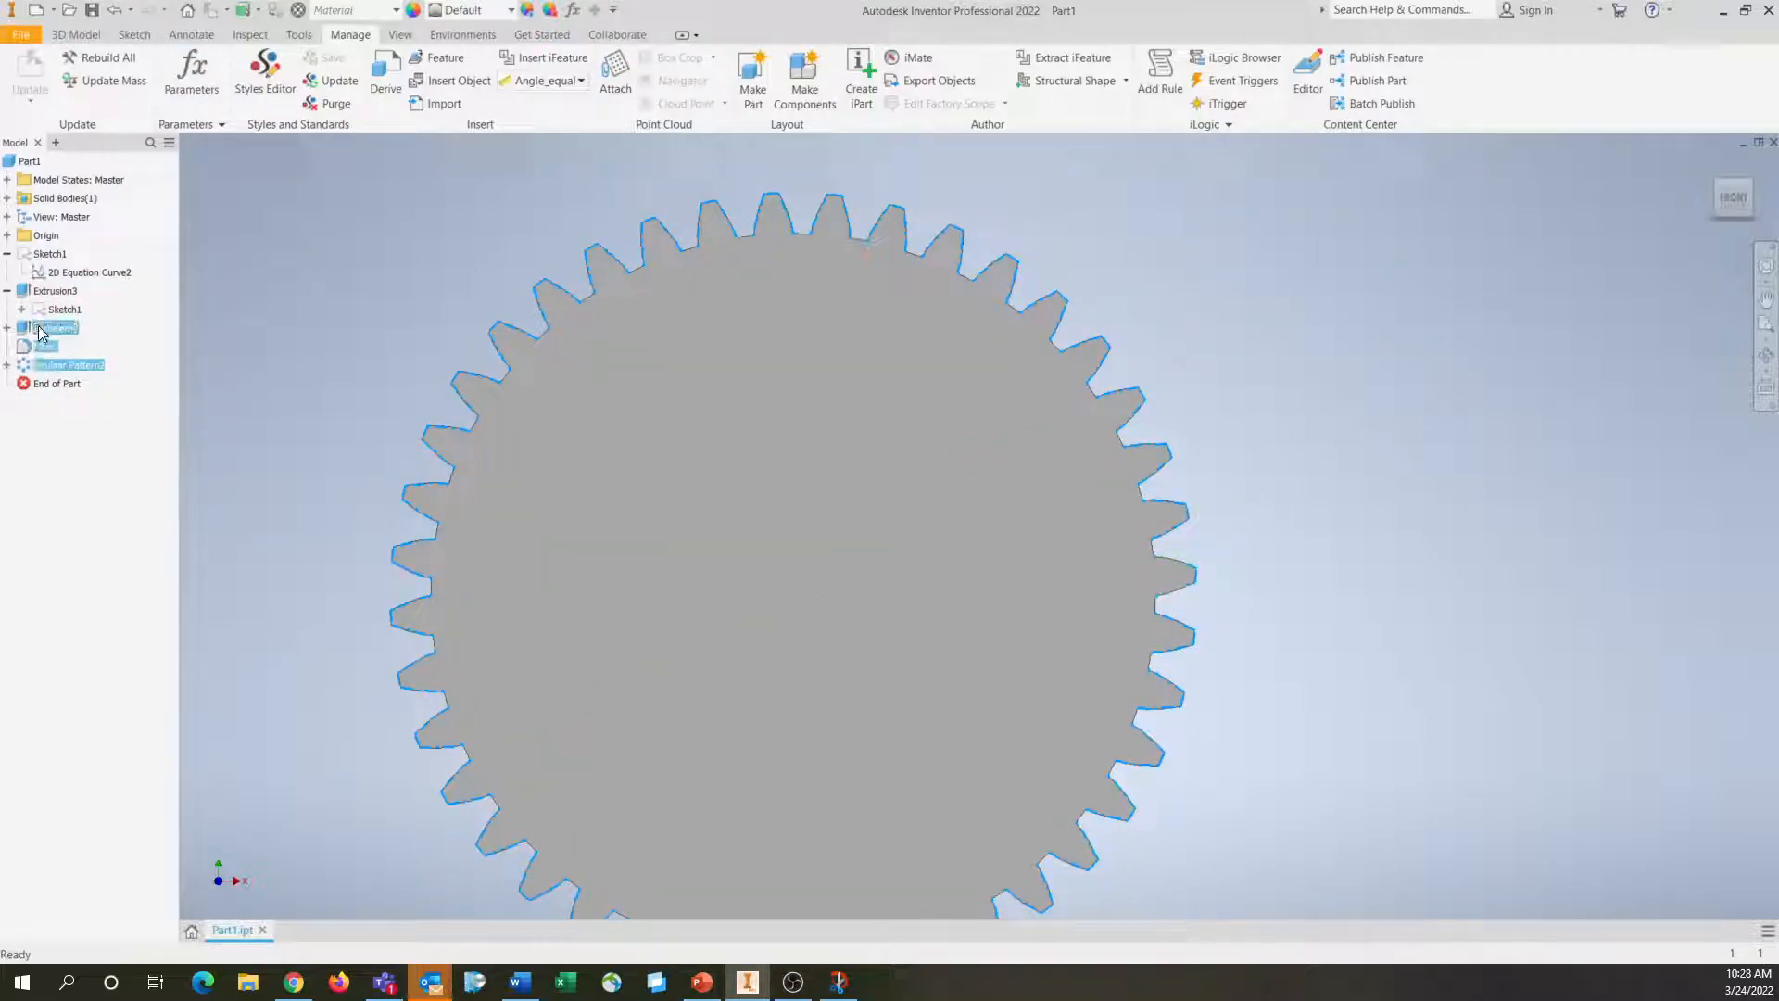
right_click(39, 327)
left_click(101, 457)
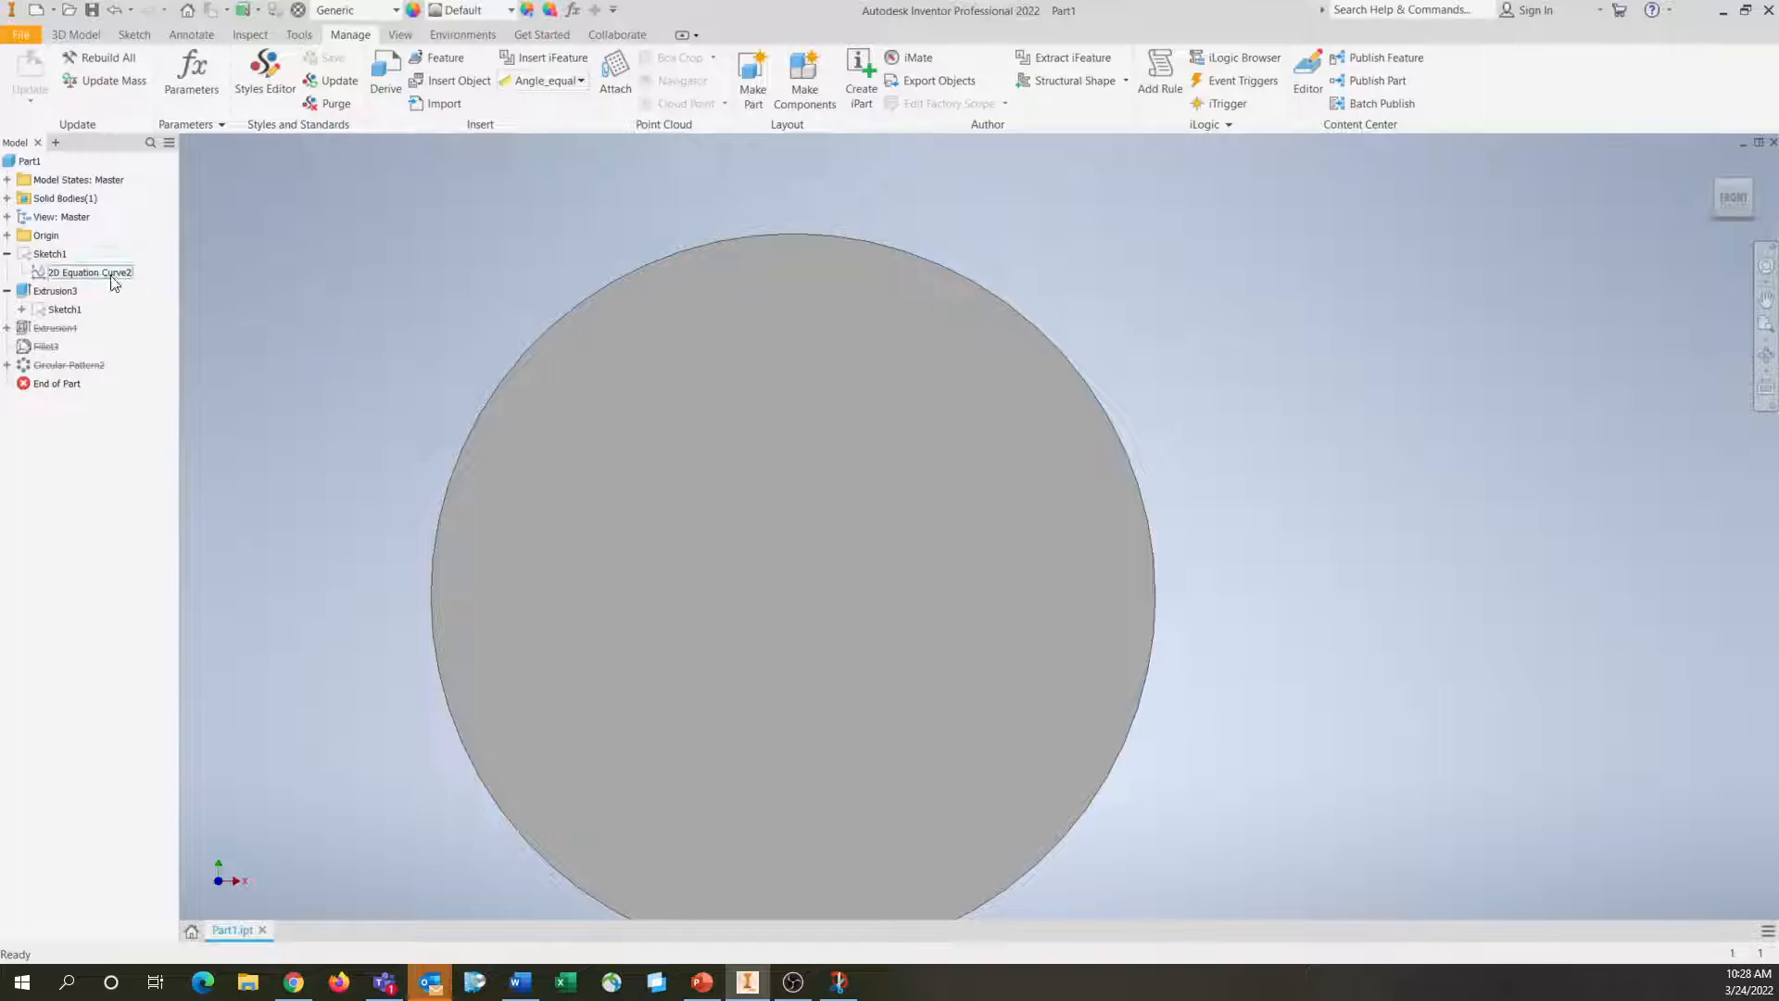
right_click(52, 293)
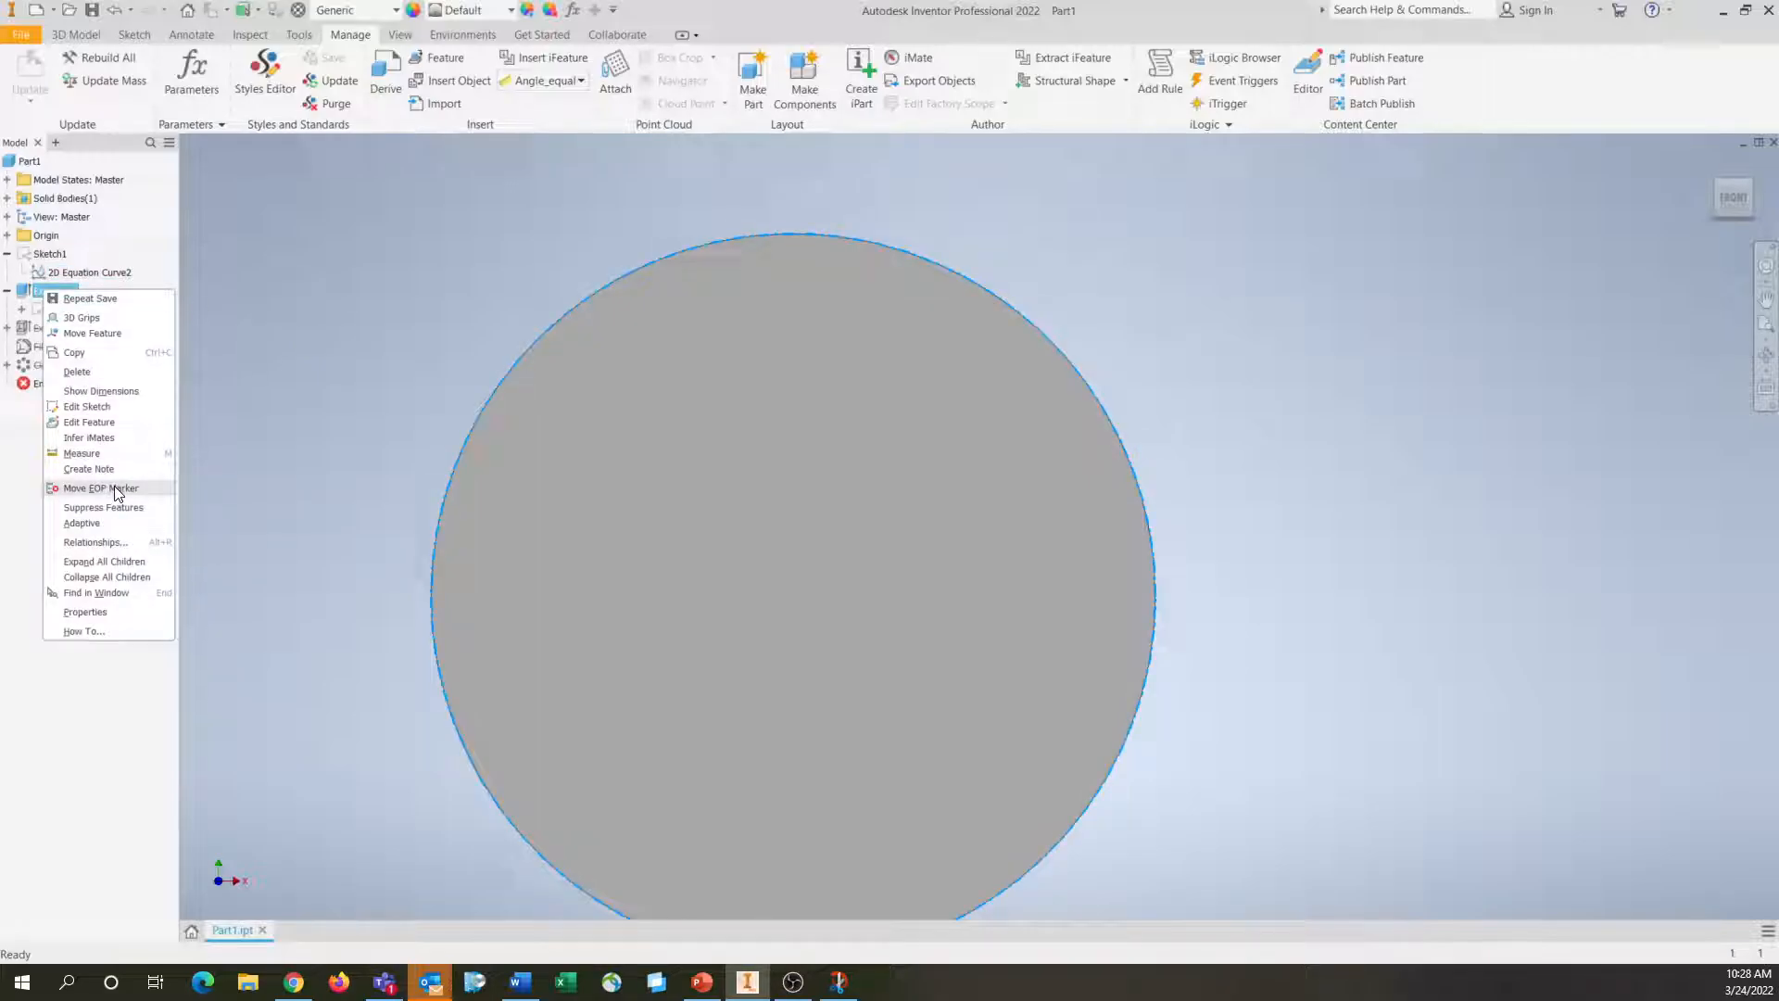
left_click(102, 508)
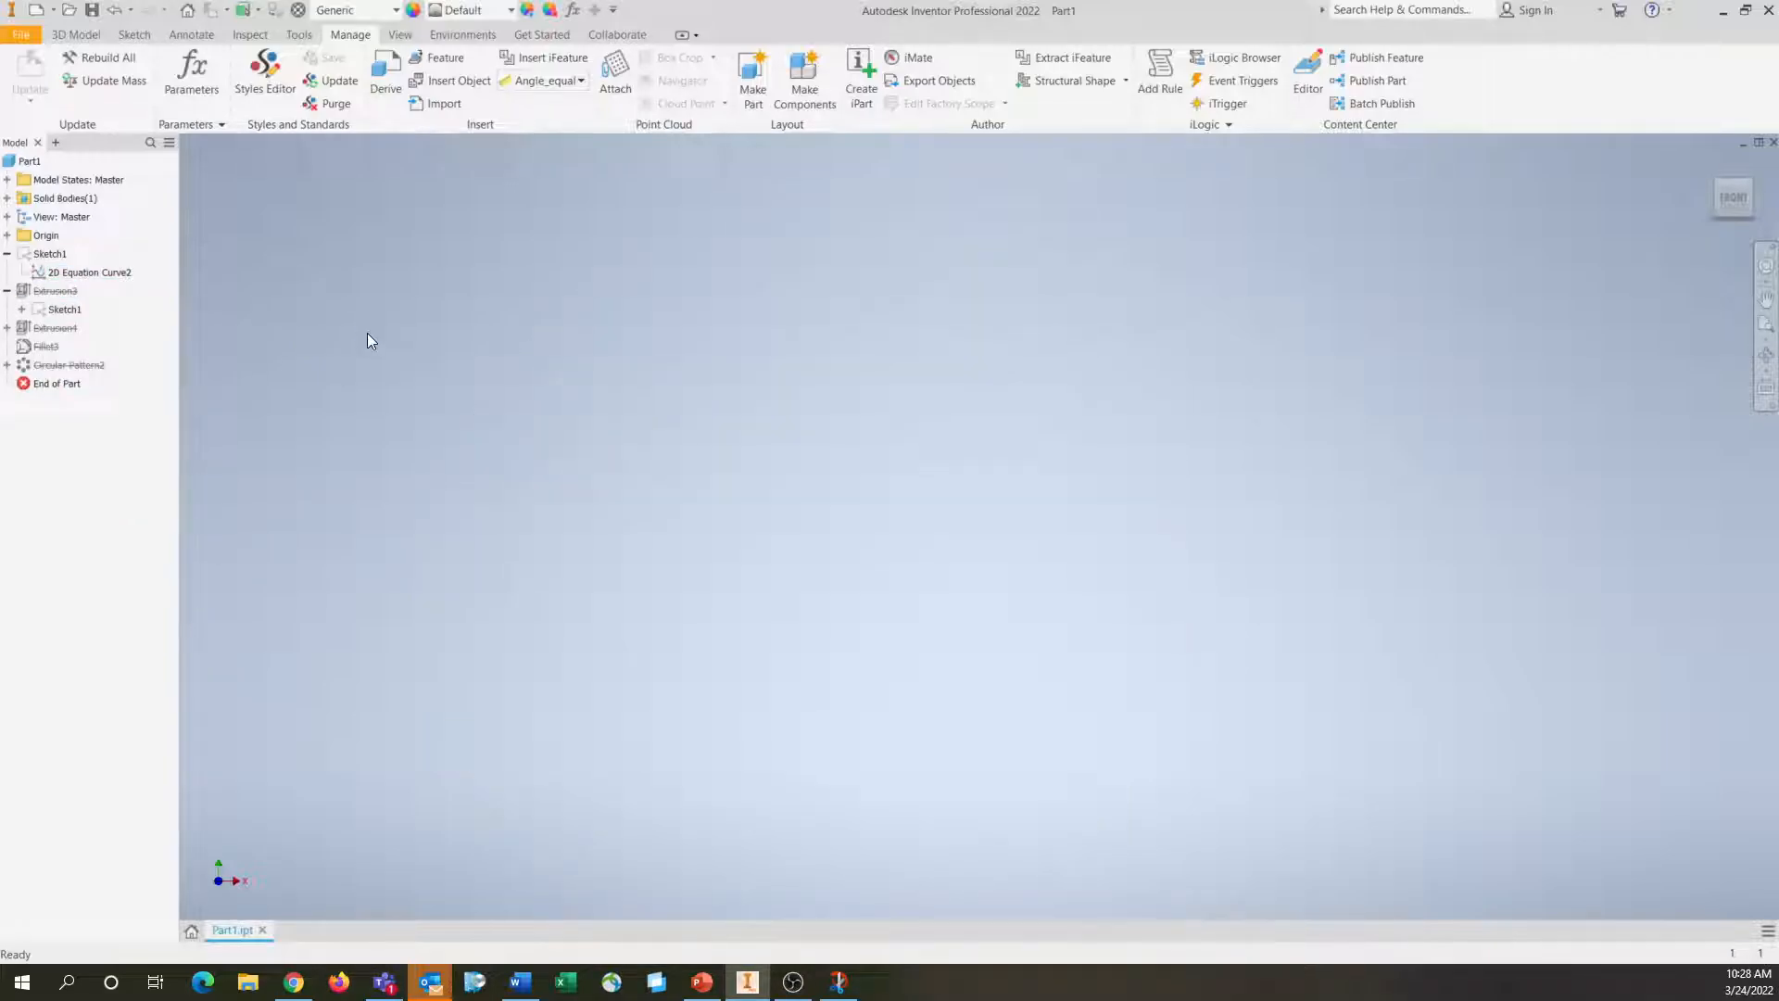
Open Sketch1 for editing
left_click(42, 254)
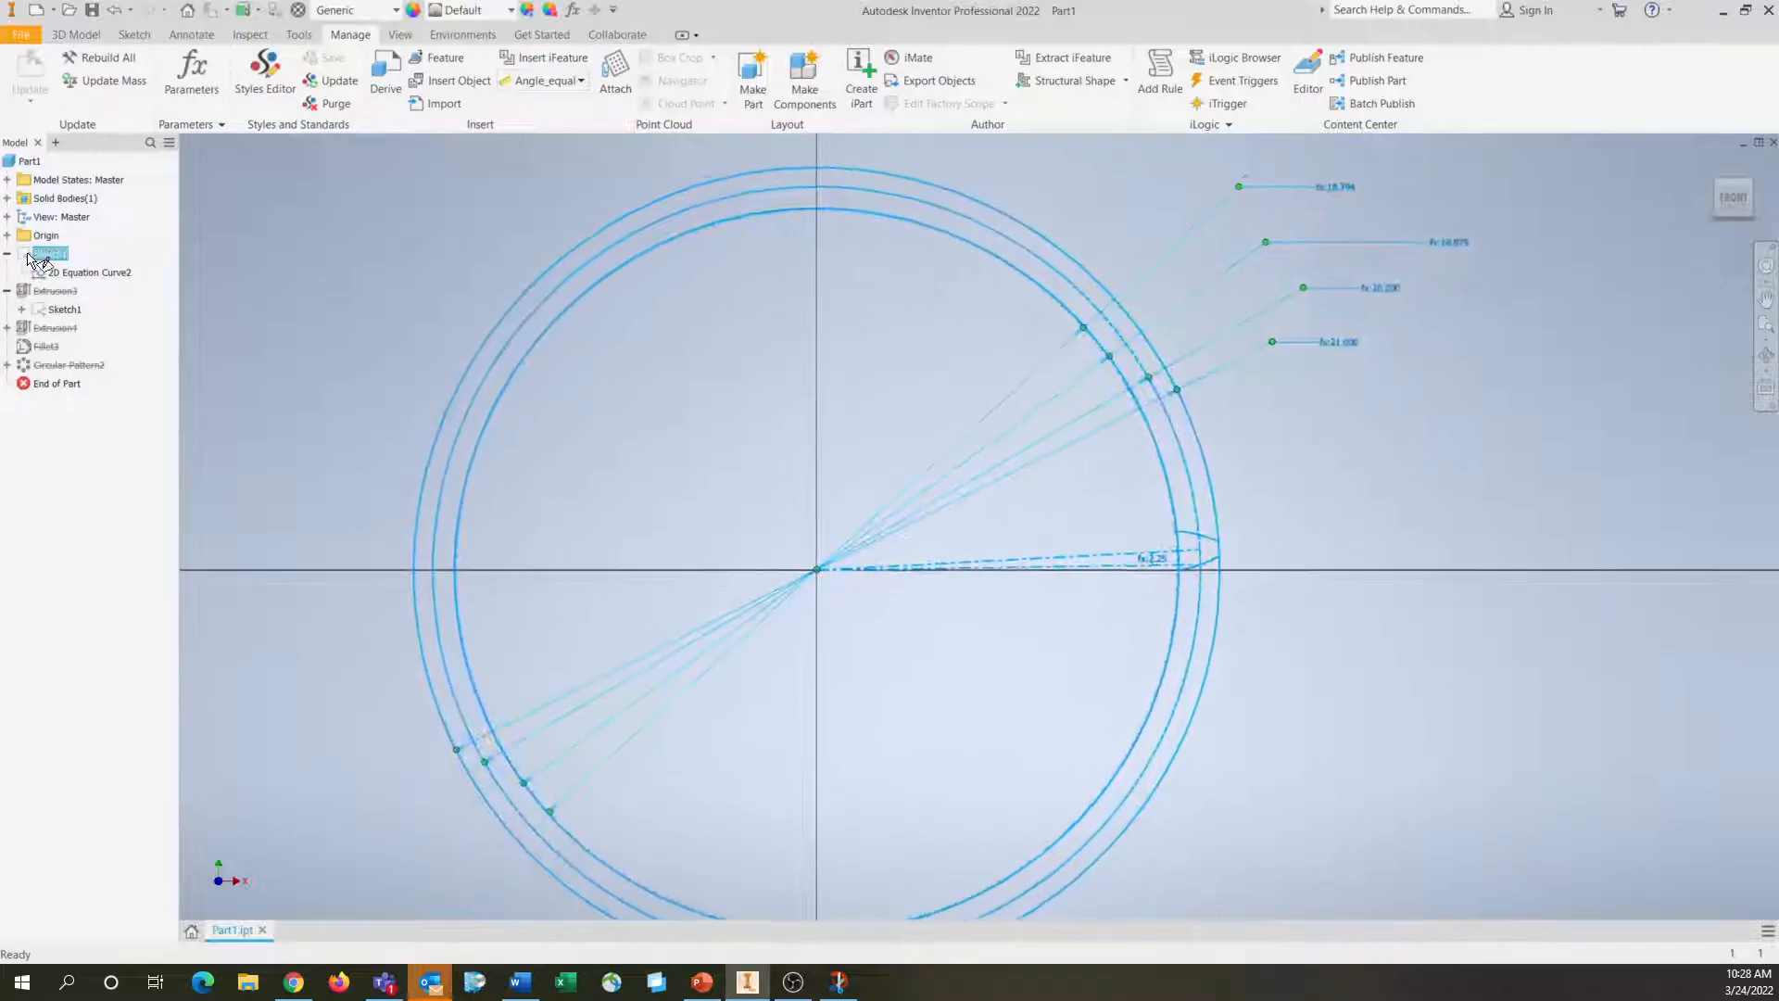
double_click(41, 254)
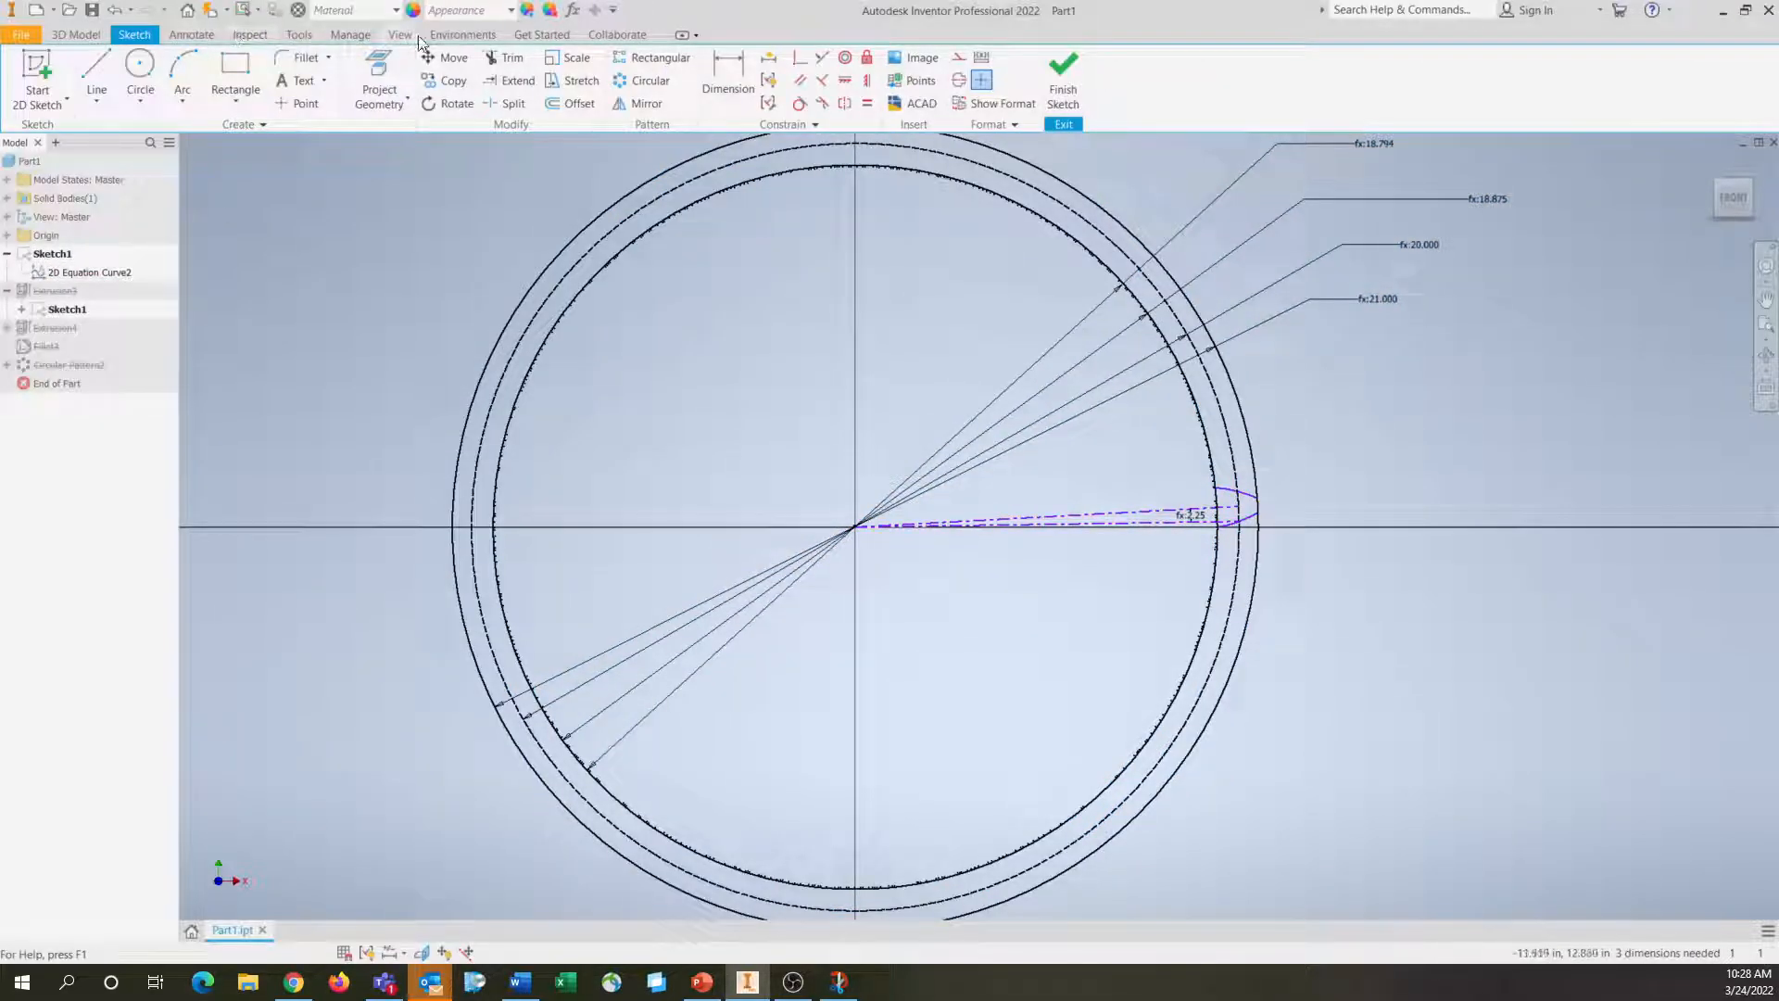
Set the pitch diameter d to 8 in in the user parameters
left_click(350, 34)
left_click(192, 75)
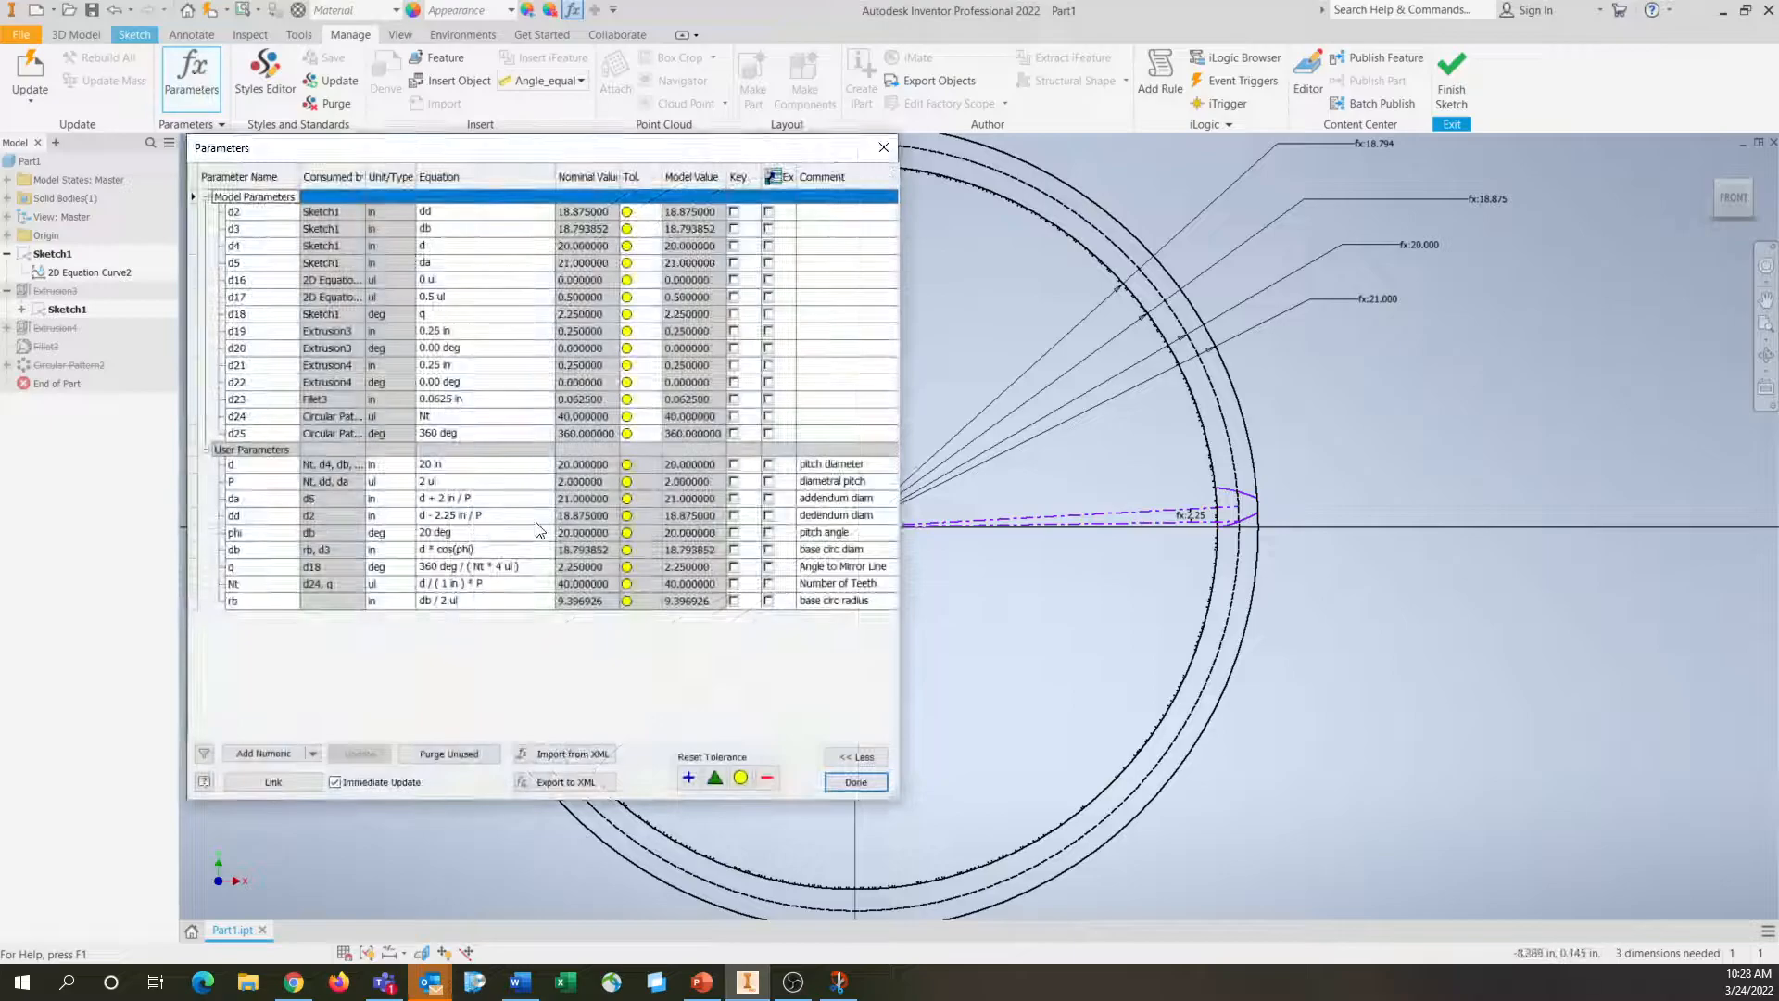
left_click(436, 465)
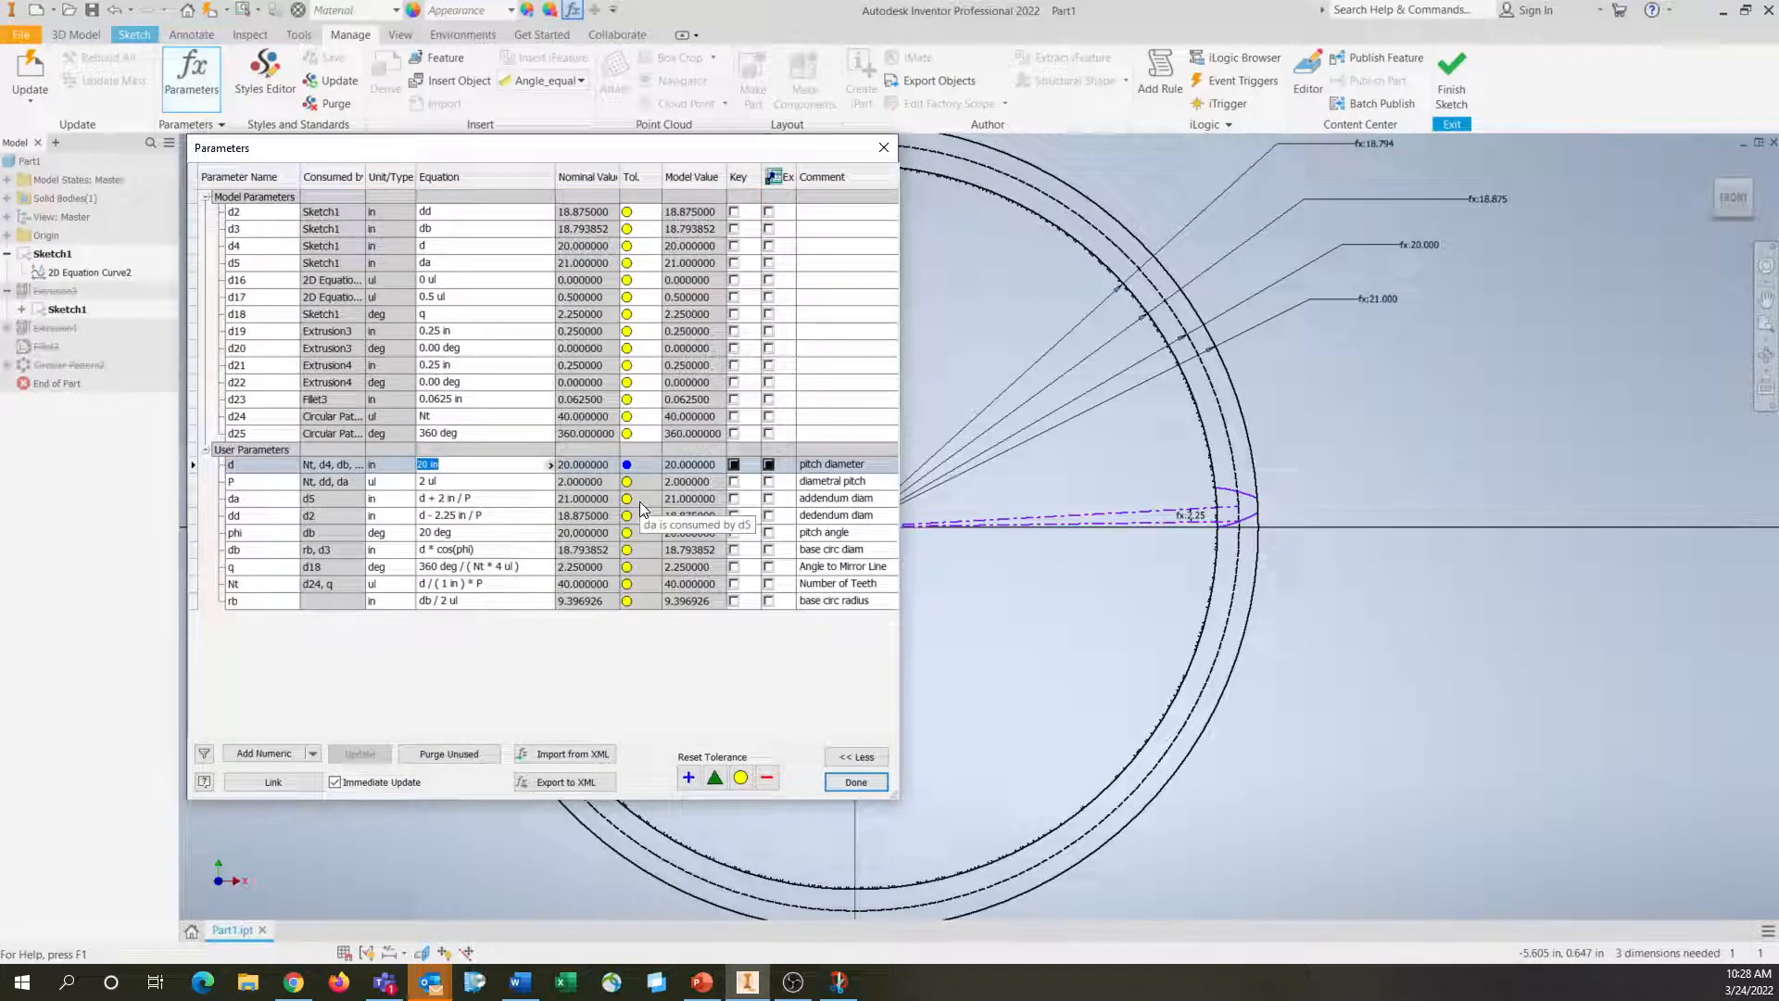
type("8")
key("Return")
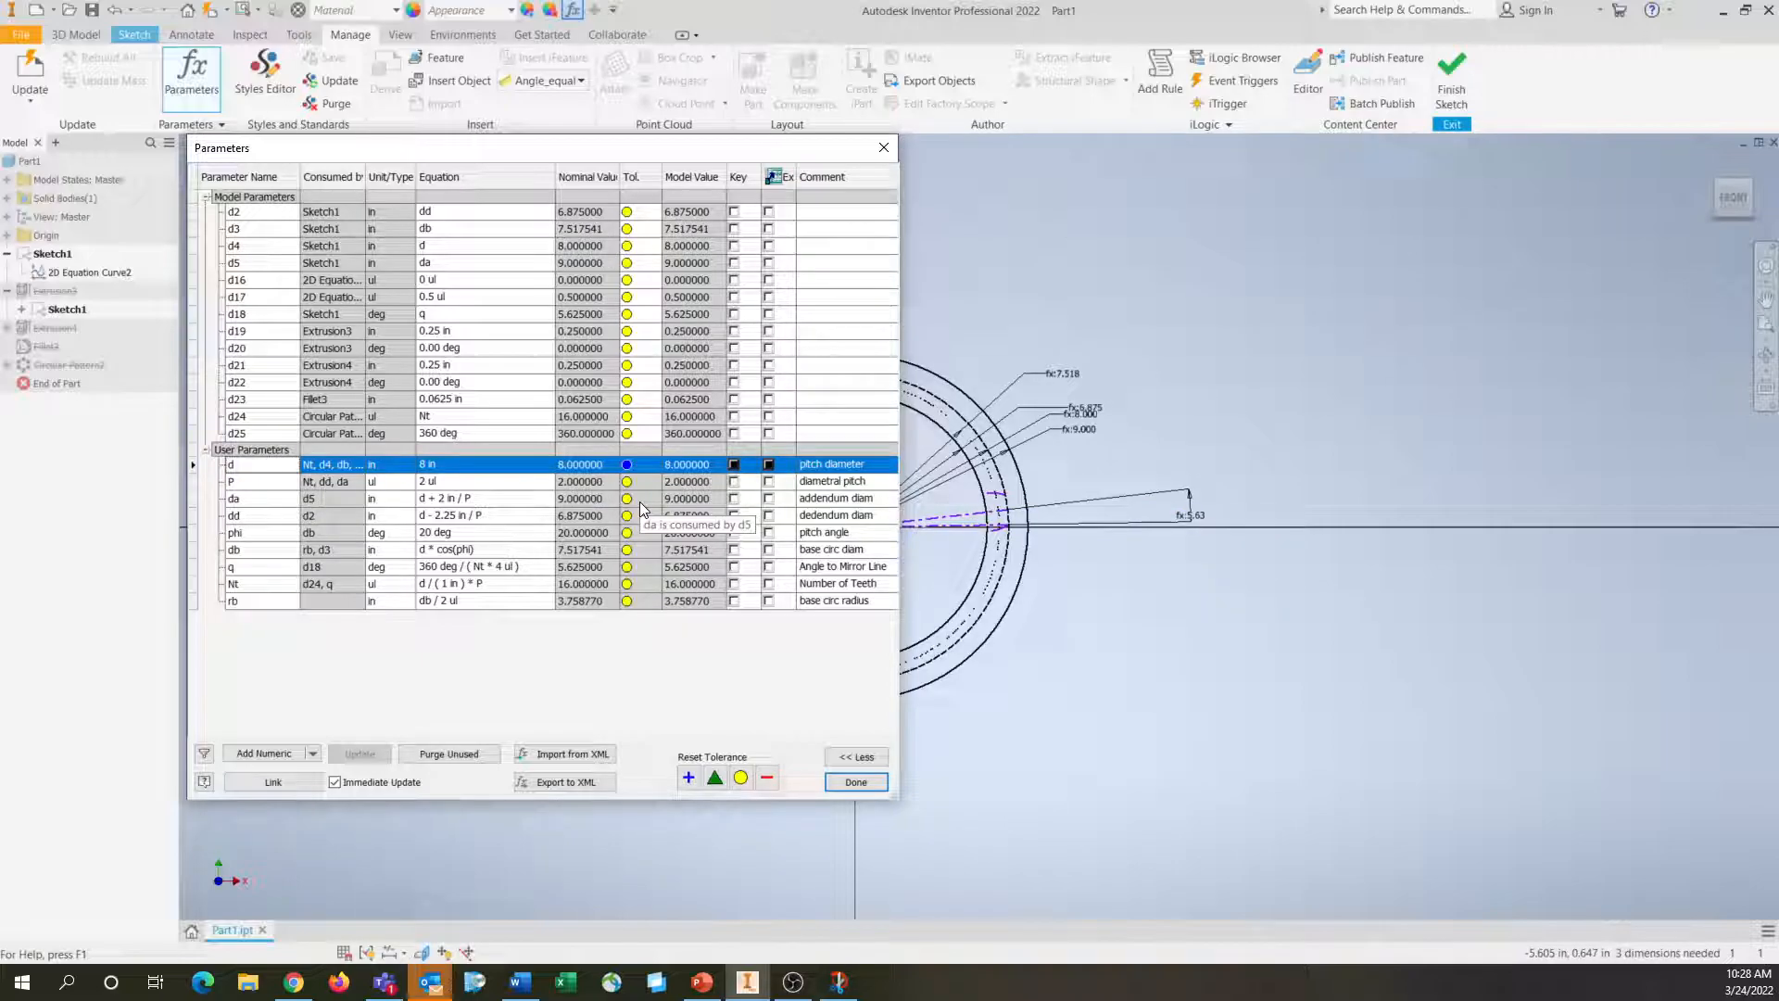
left_click(1010, 505)
scroll(1001, 500, "up", 4)
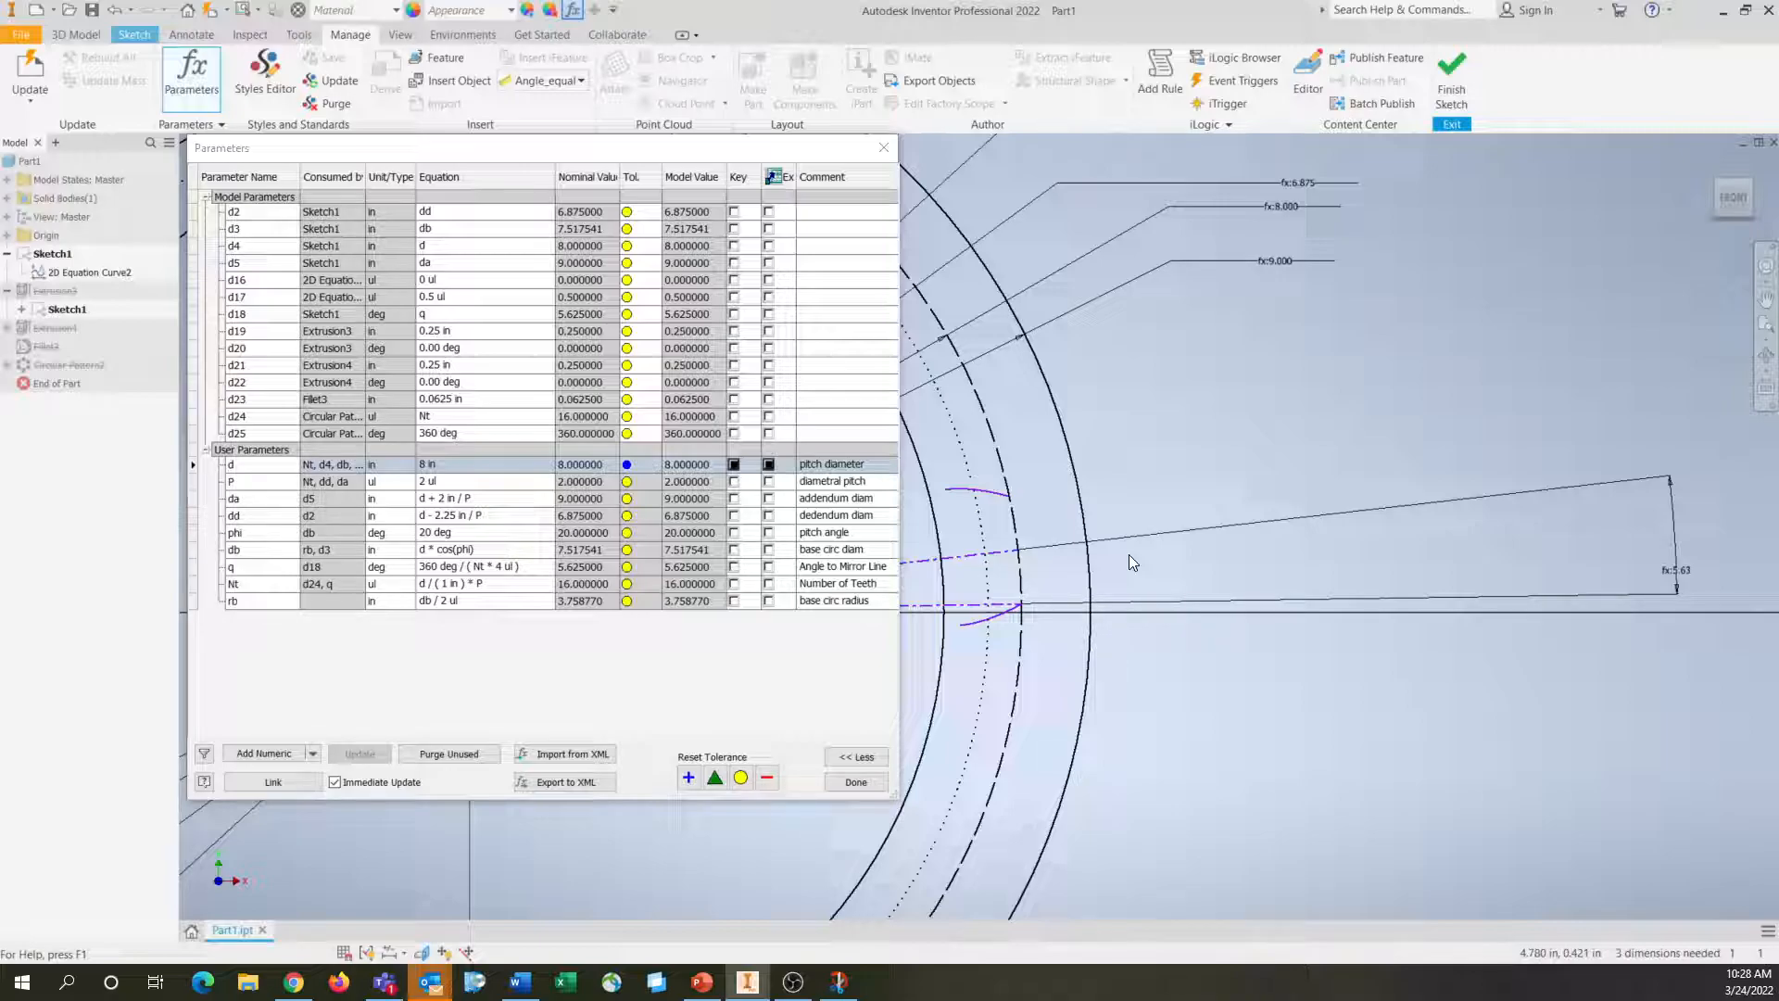
Set the diametral pitch P to 4 and close the parameters
left_click(471, 484)
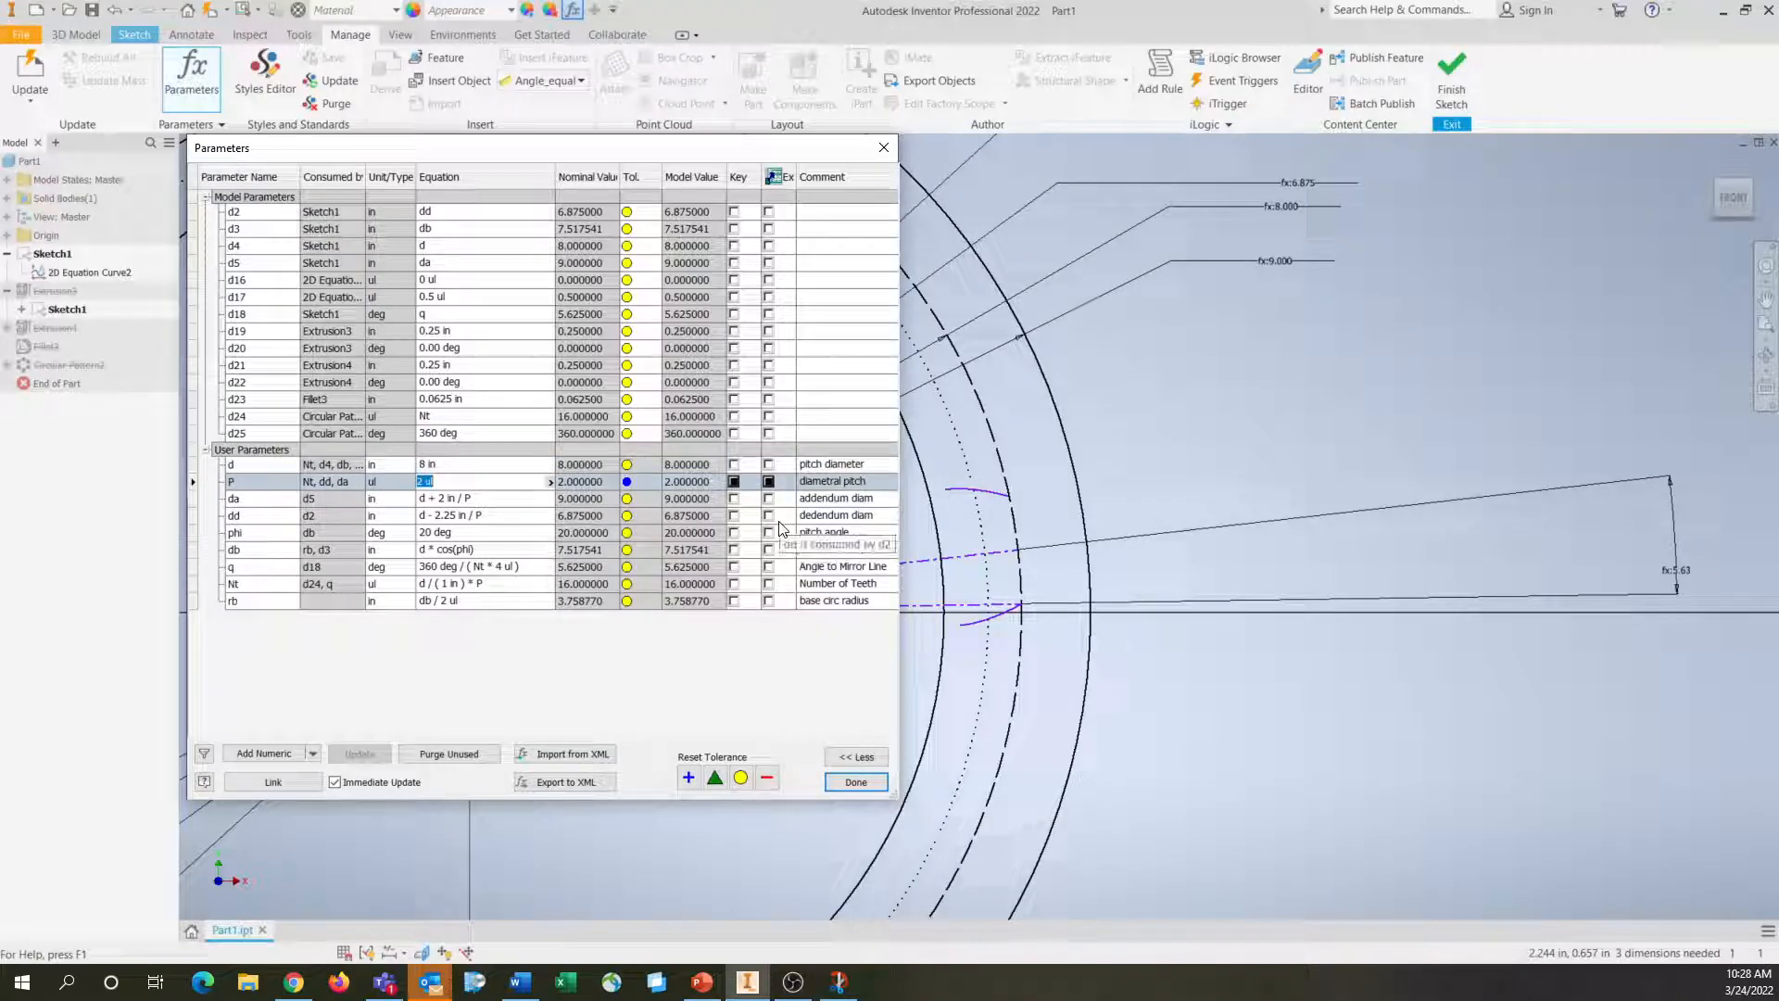
type("4")
key("Return")
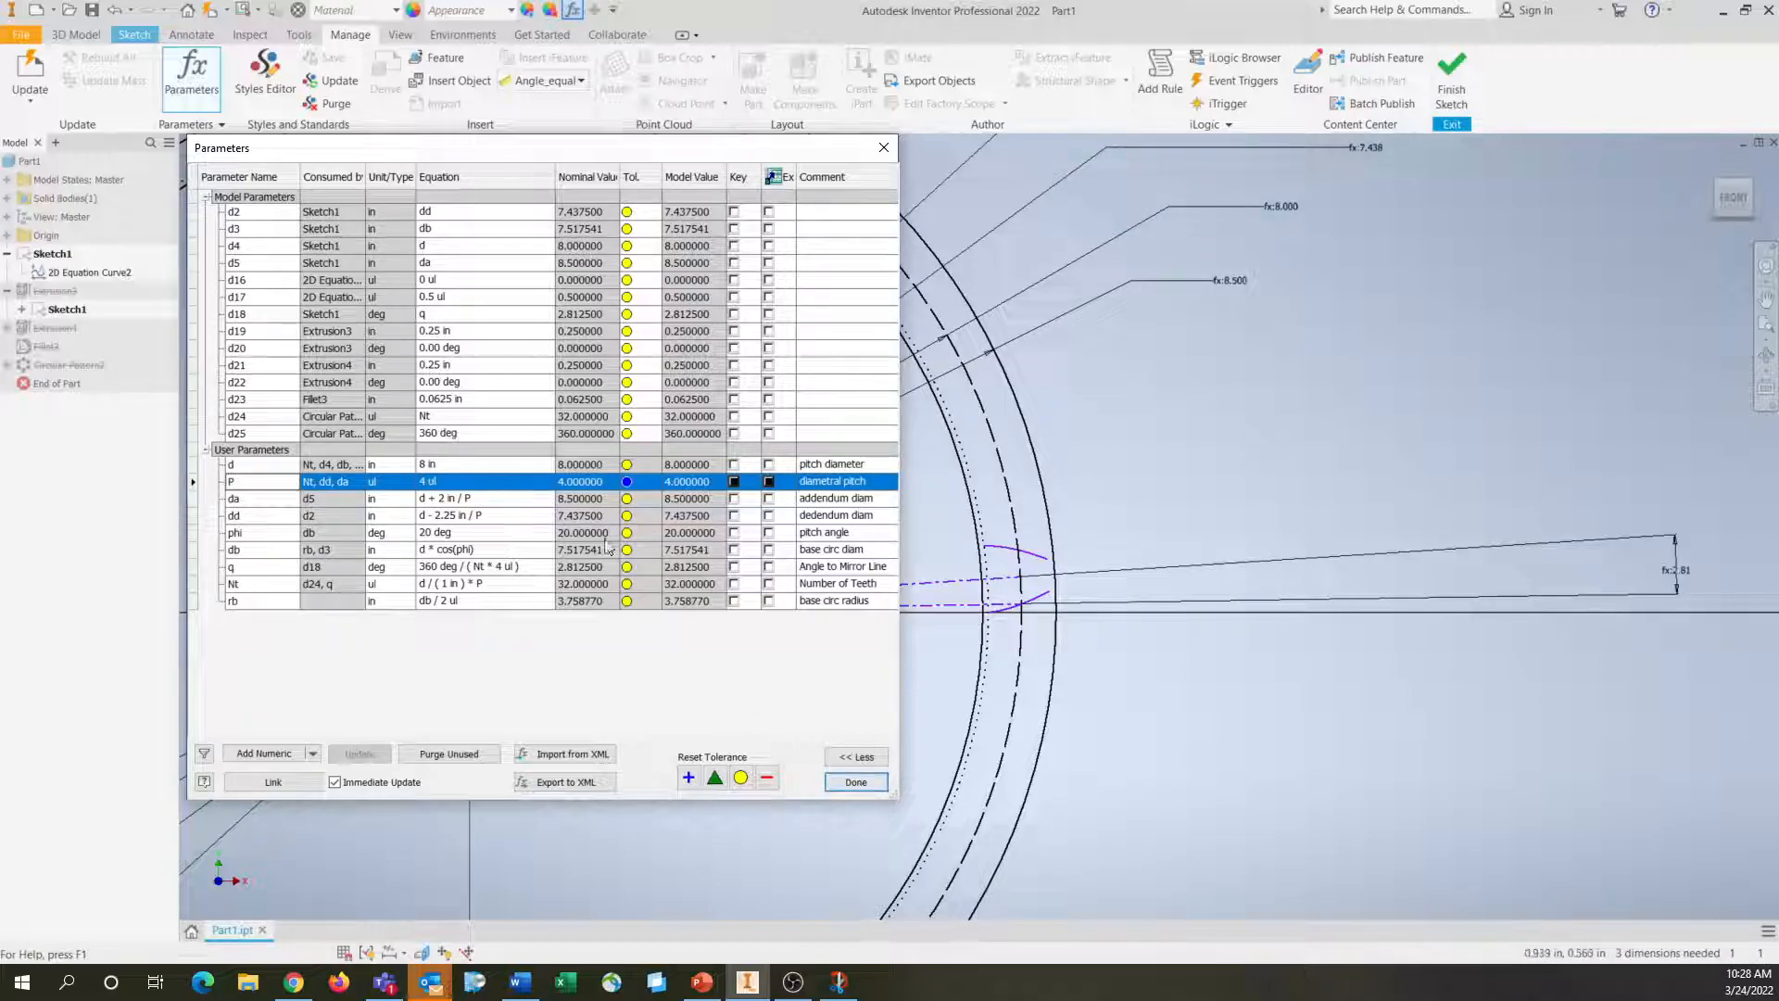
left_click(855, 782)
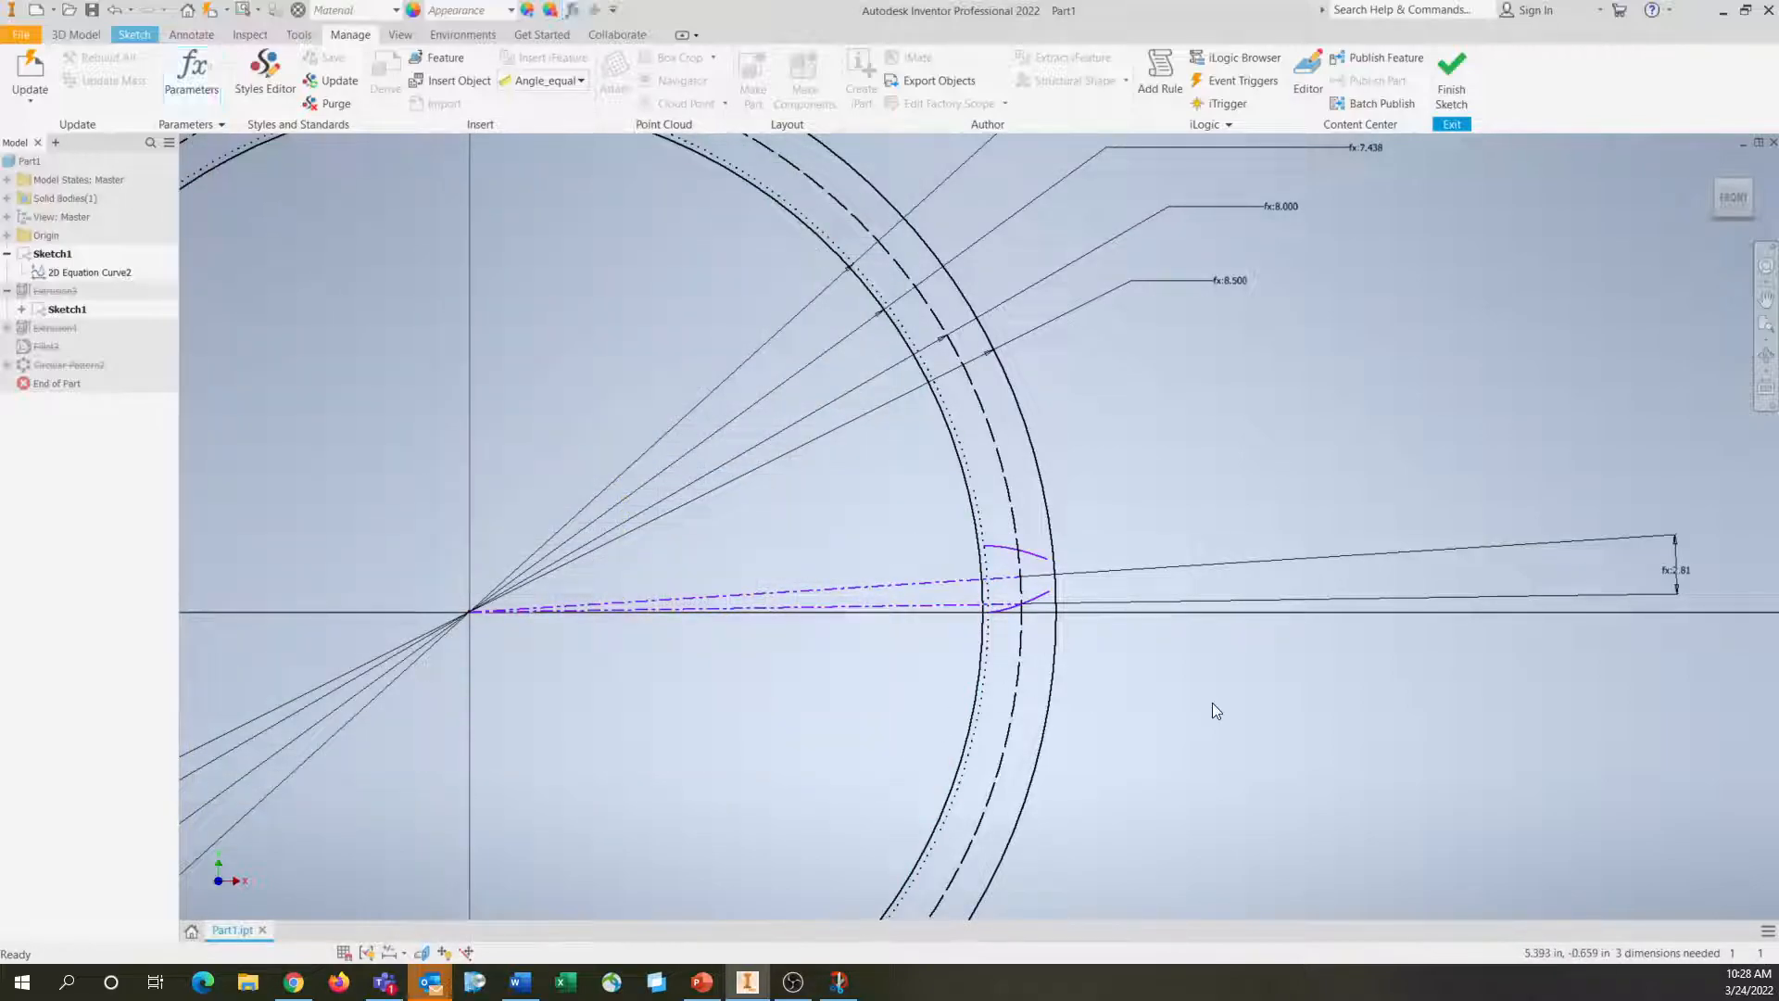
Extend the involute equation curve by setting its tmax to 0.8
scroll(940, 587, "up", 5)
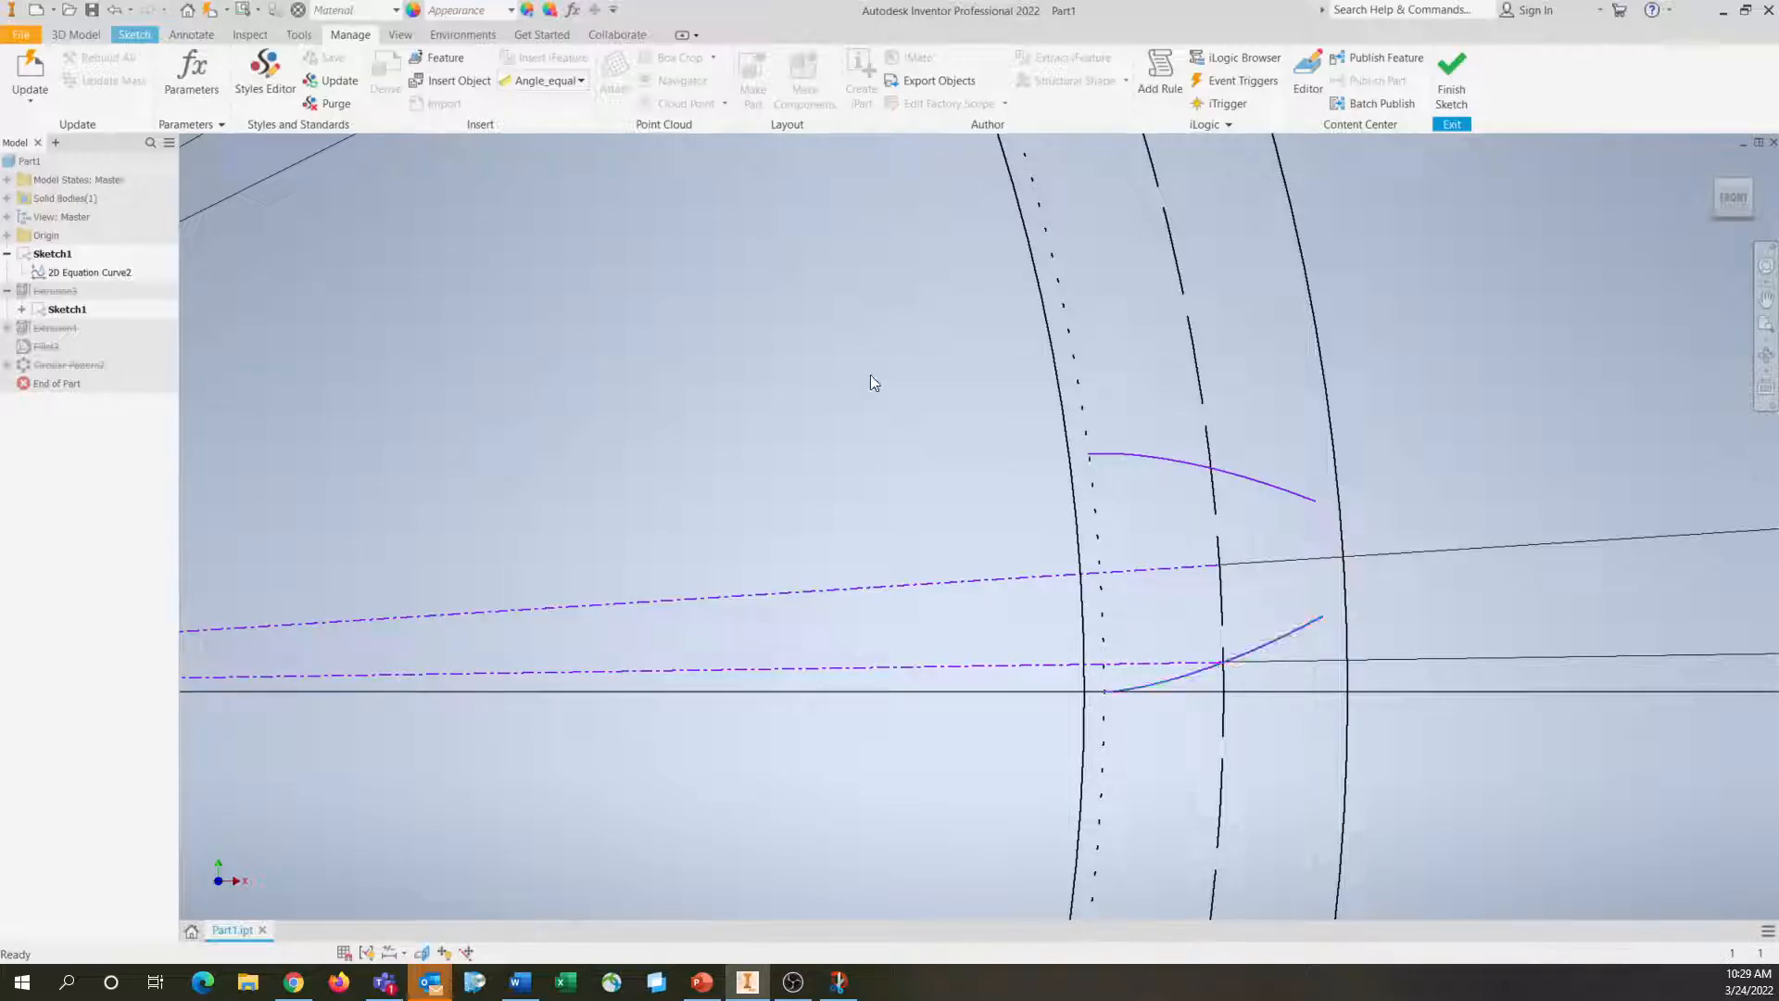
key("ctrl+s")
left_click(888, 511)
double_click(89, 272)
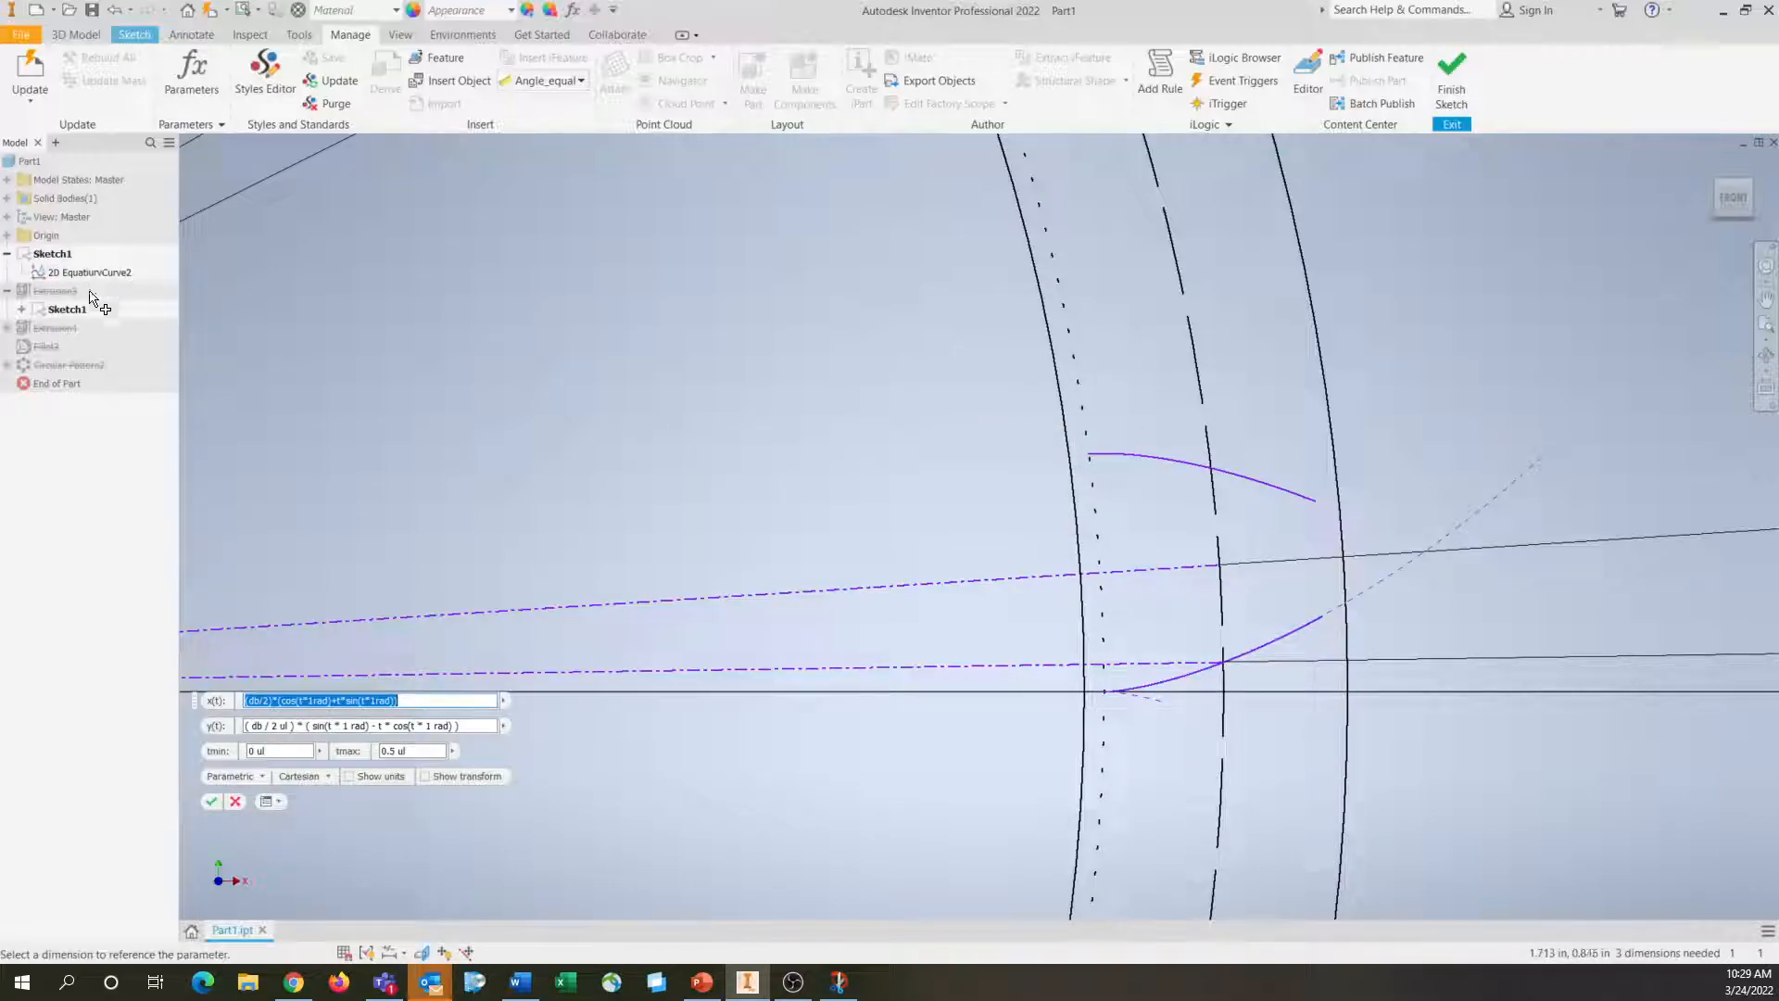
double_click(432, 751)
type("0.8")
key("Return")
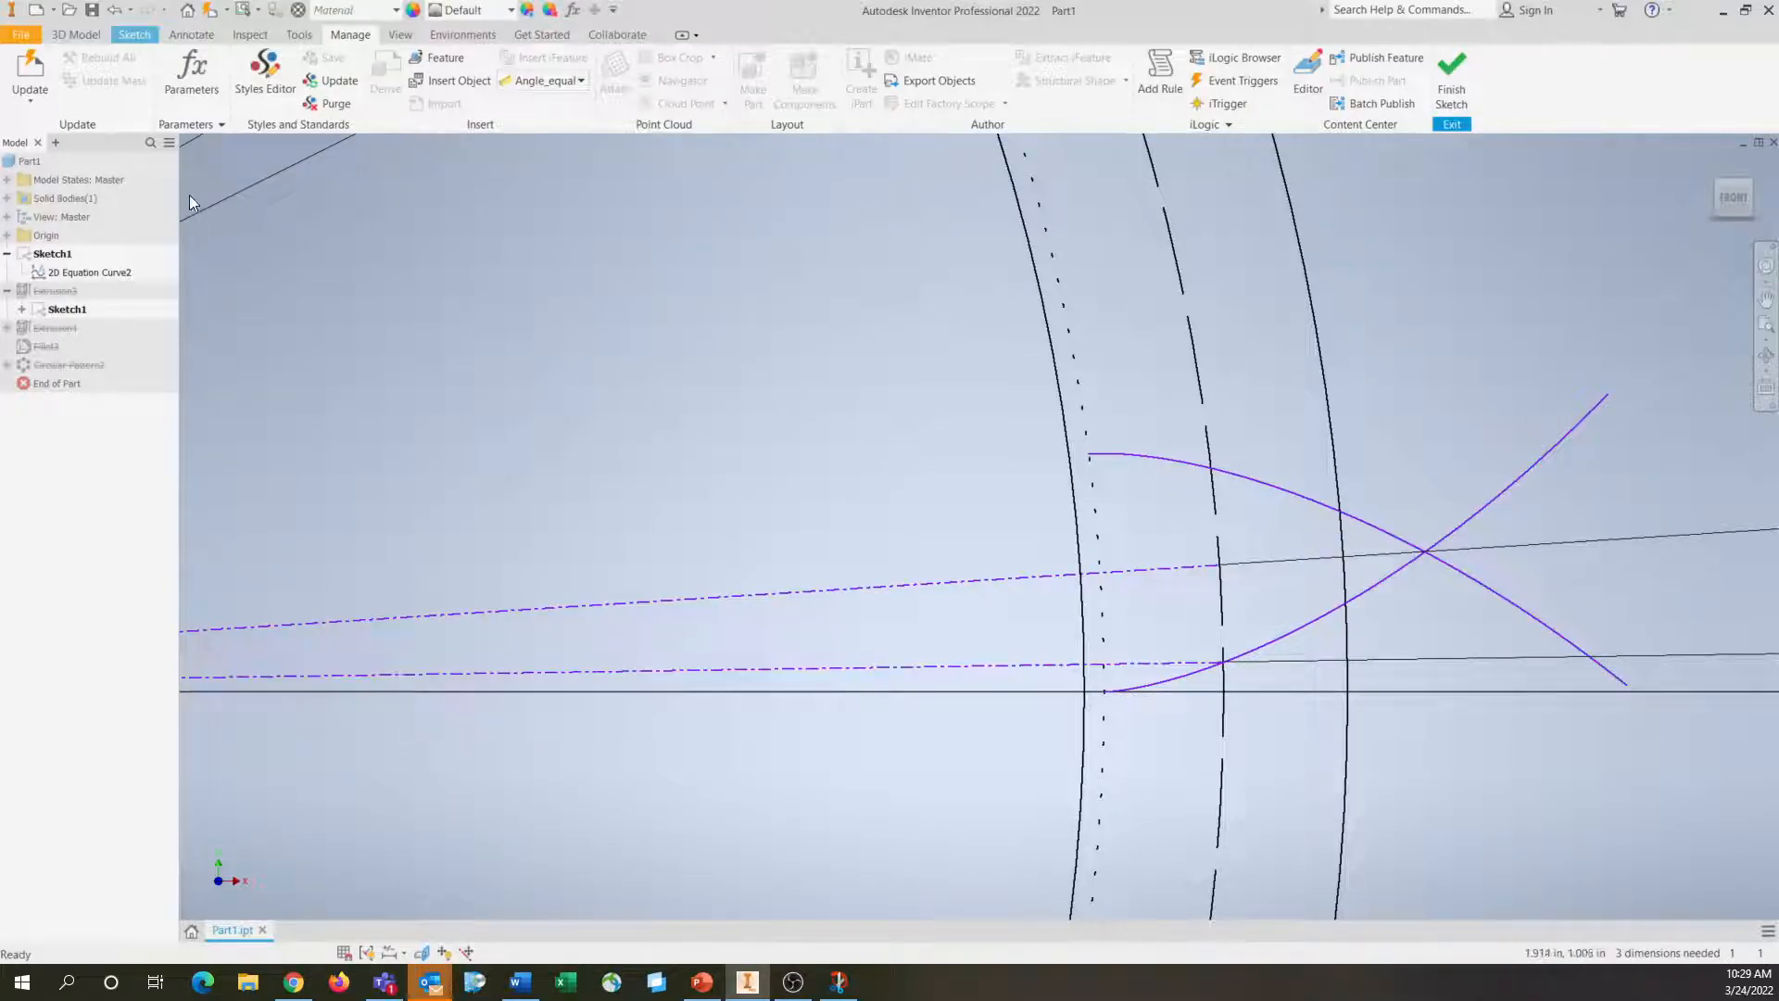
Set the involute equation curve's tmax to 0.6
double_click(89, 273)
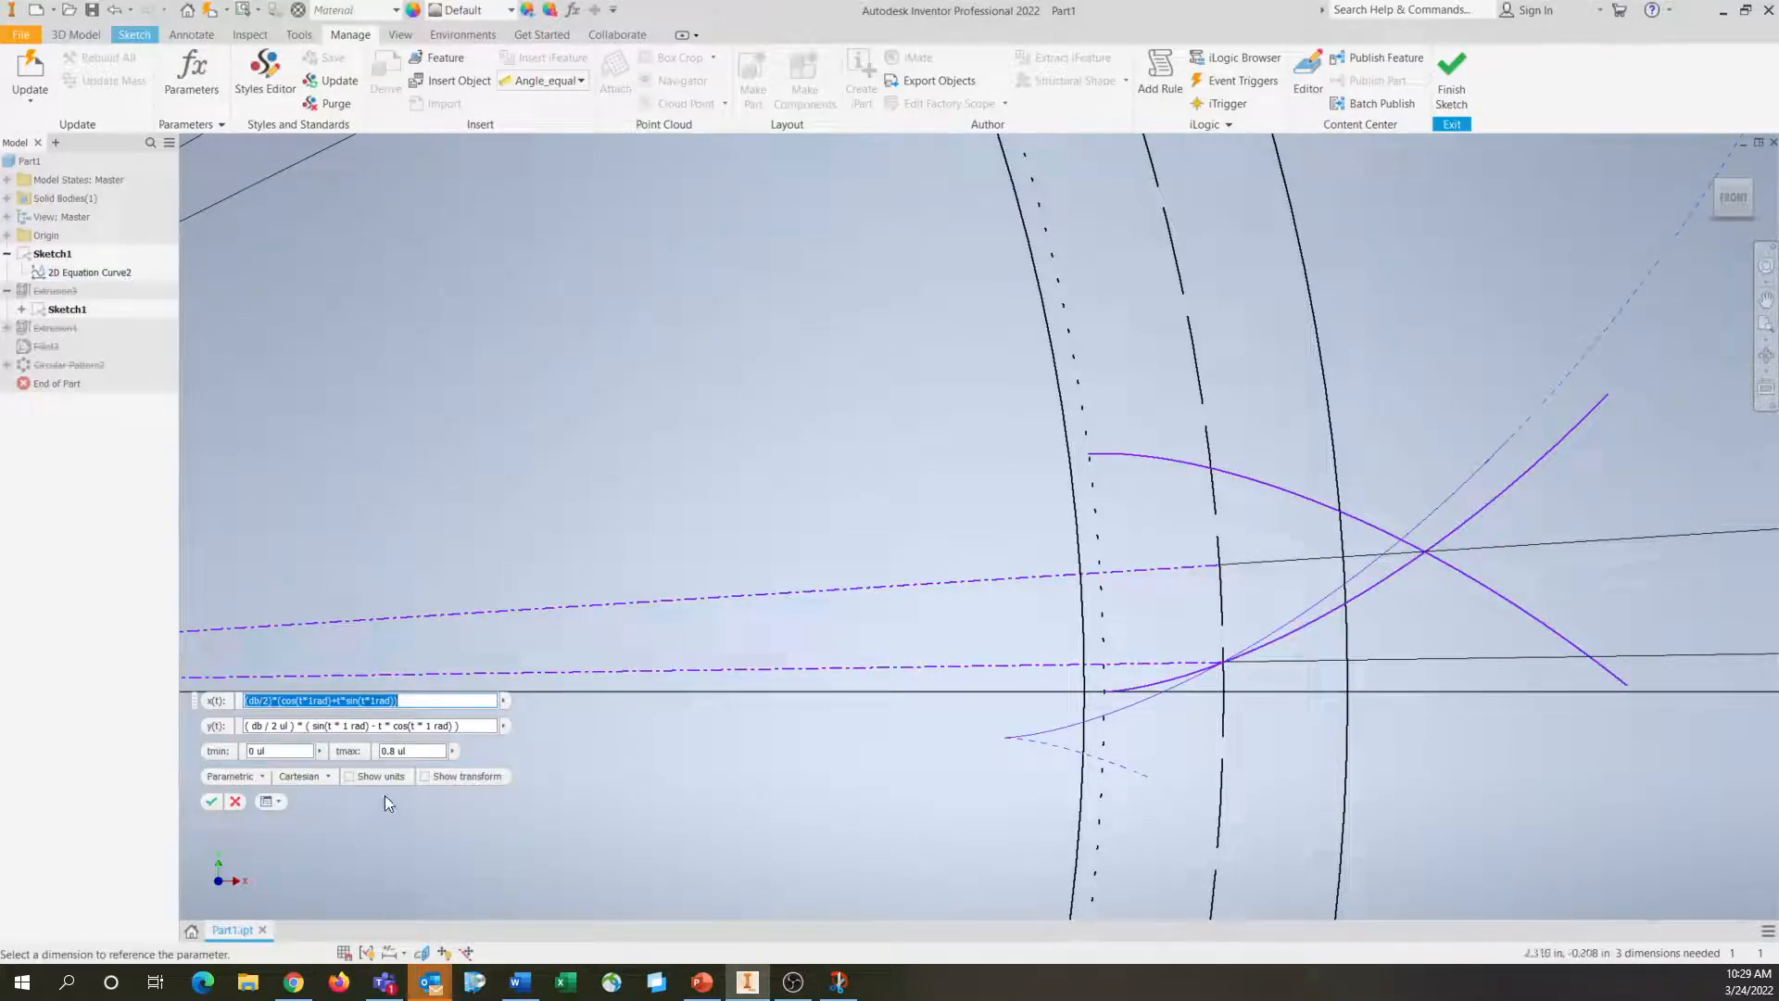
double_click(397, 750)
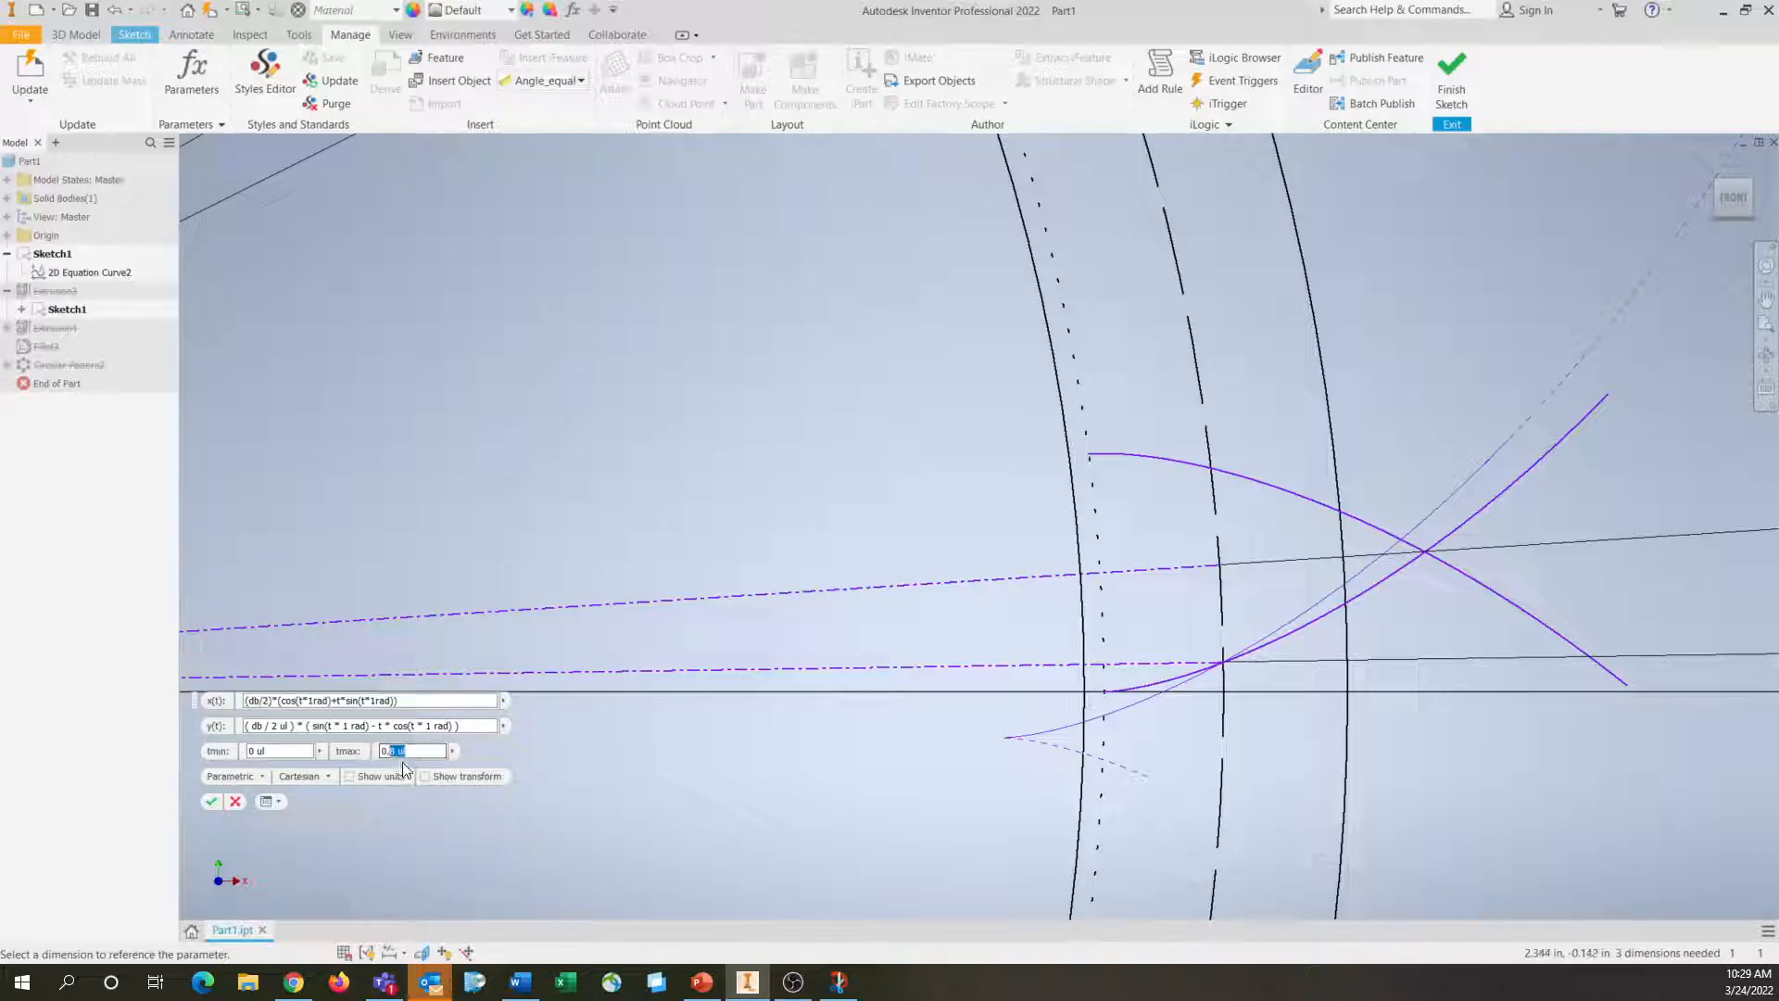
type("6")
key("Return")
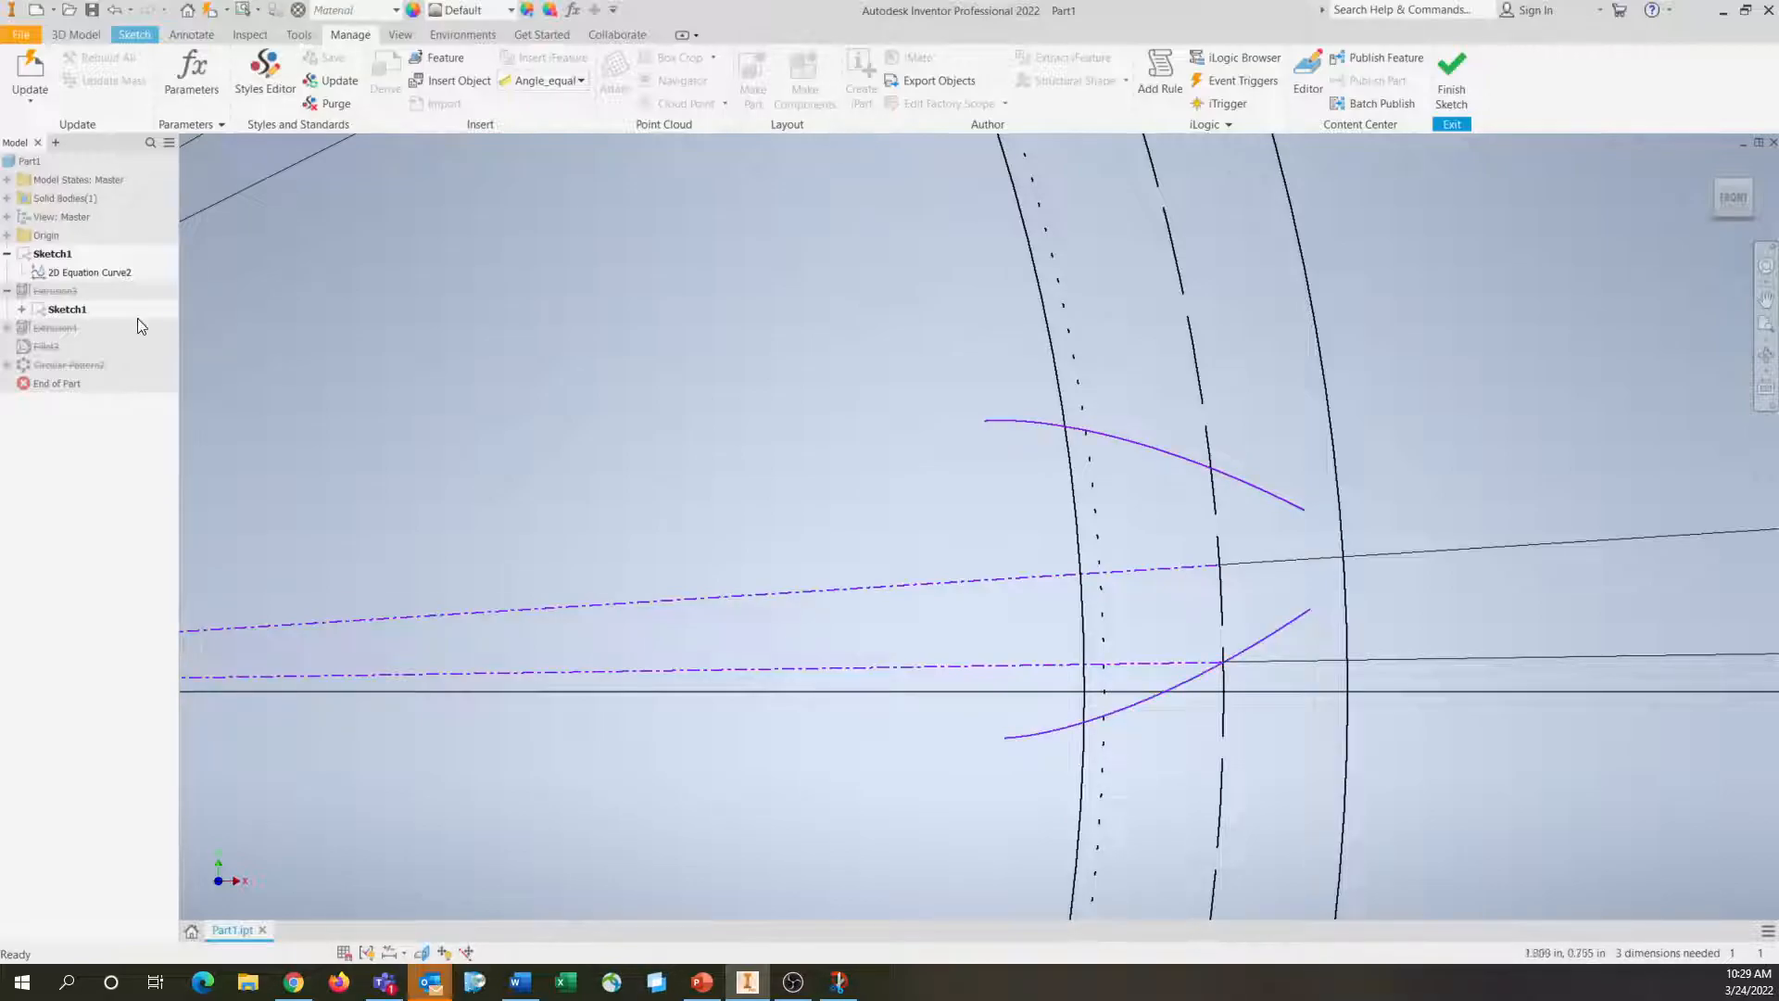
Try d in place of db in the equation curve's x(t) expression, and restore db
double_click(96, 272)
left_click(263, 701)
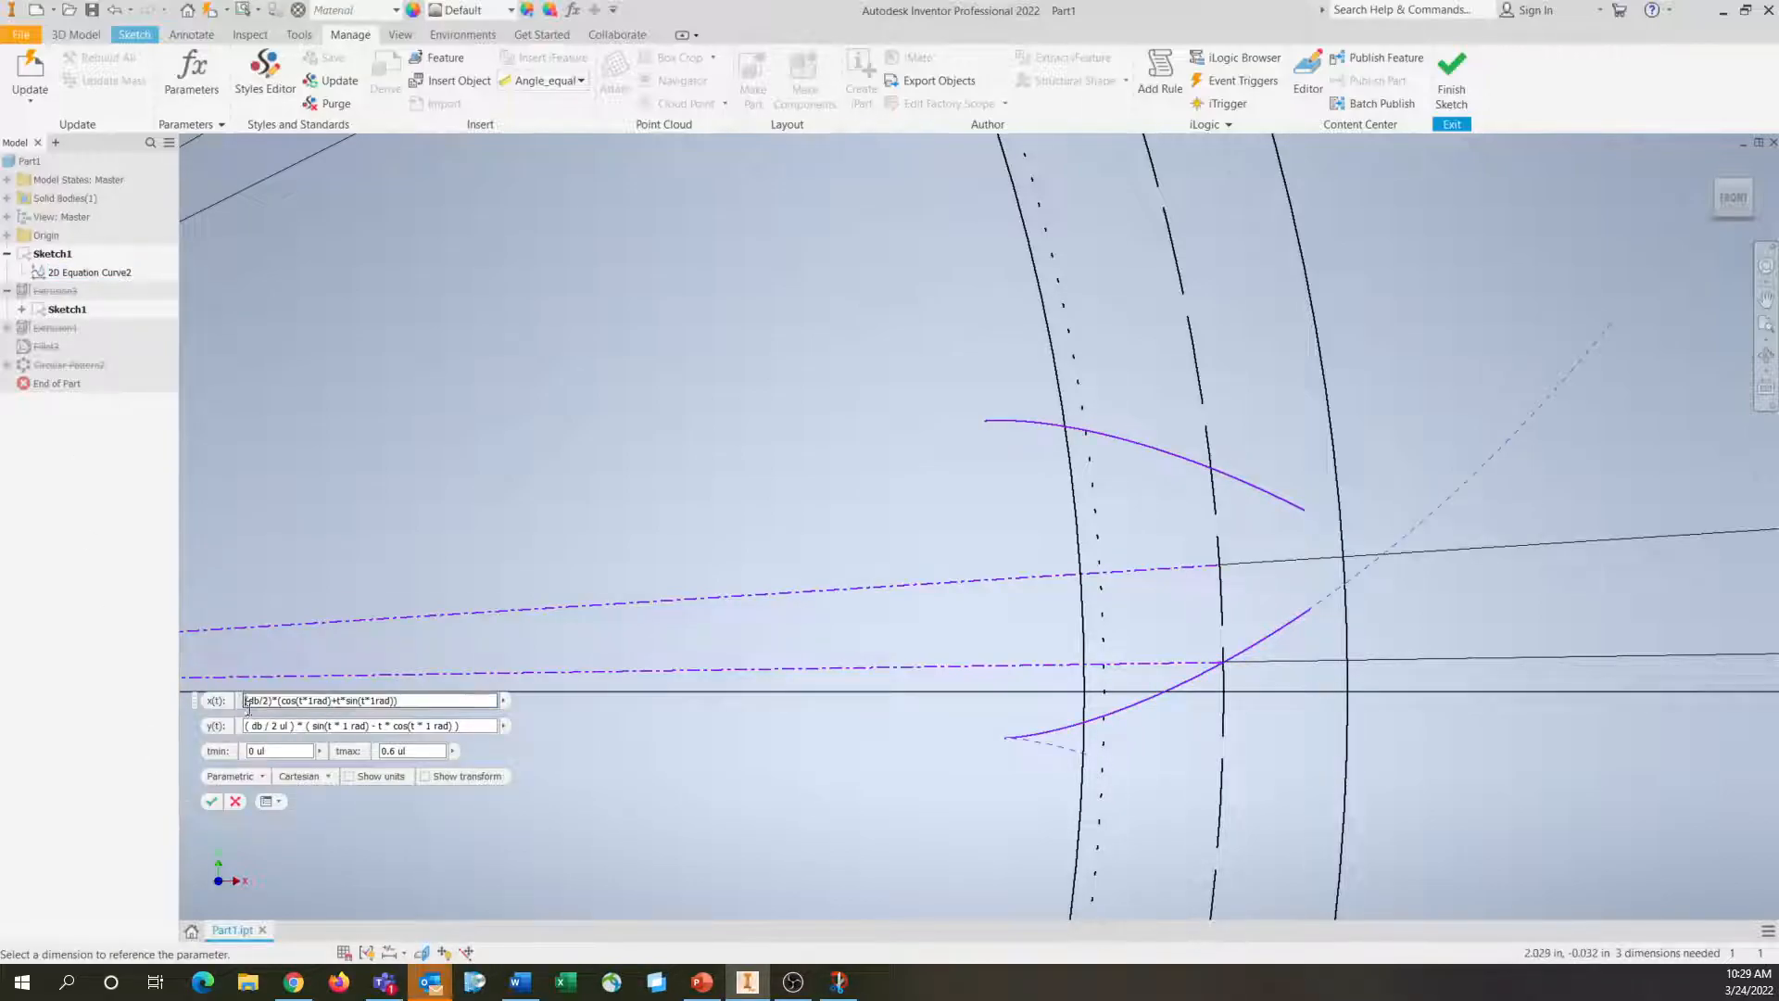
key("BackSpace")
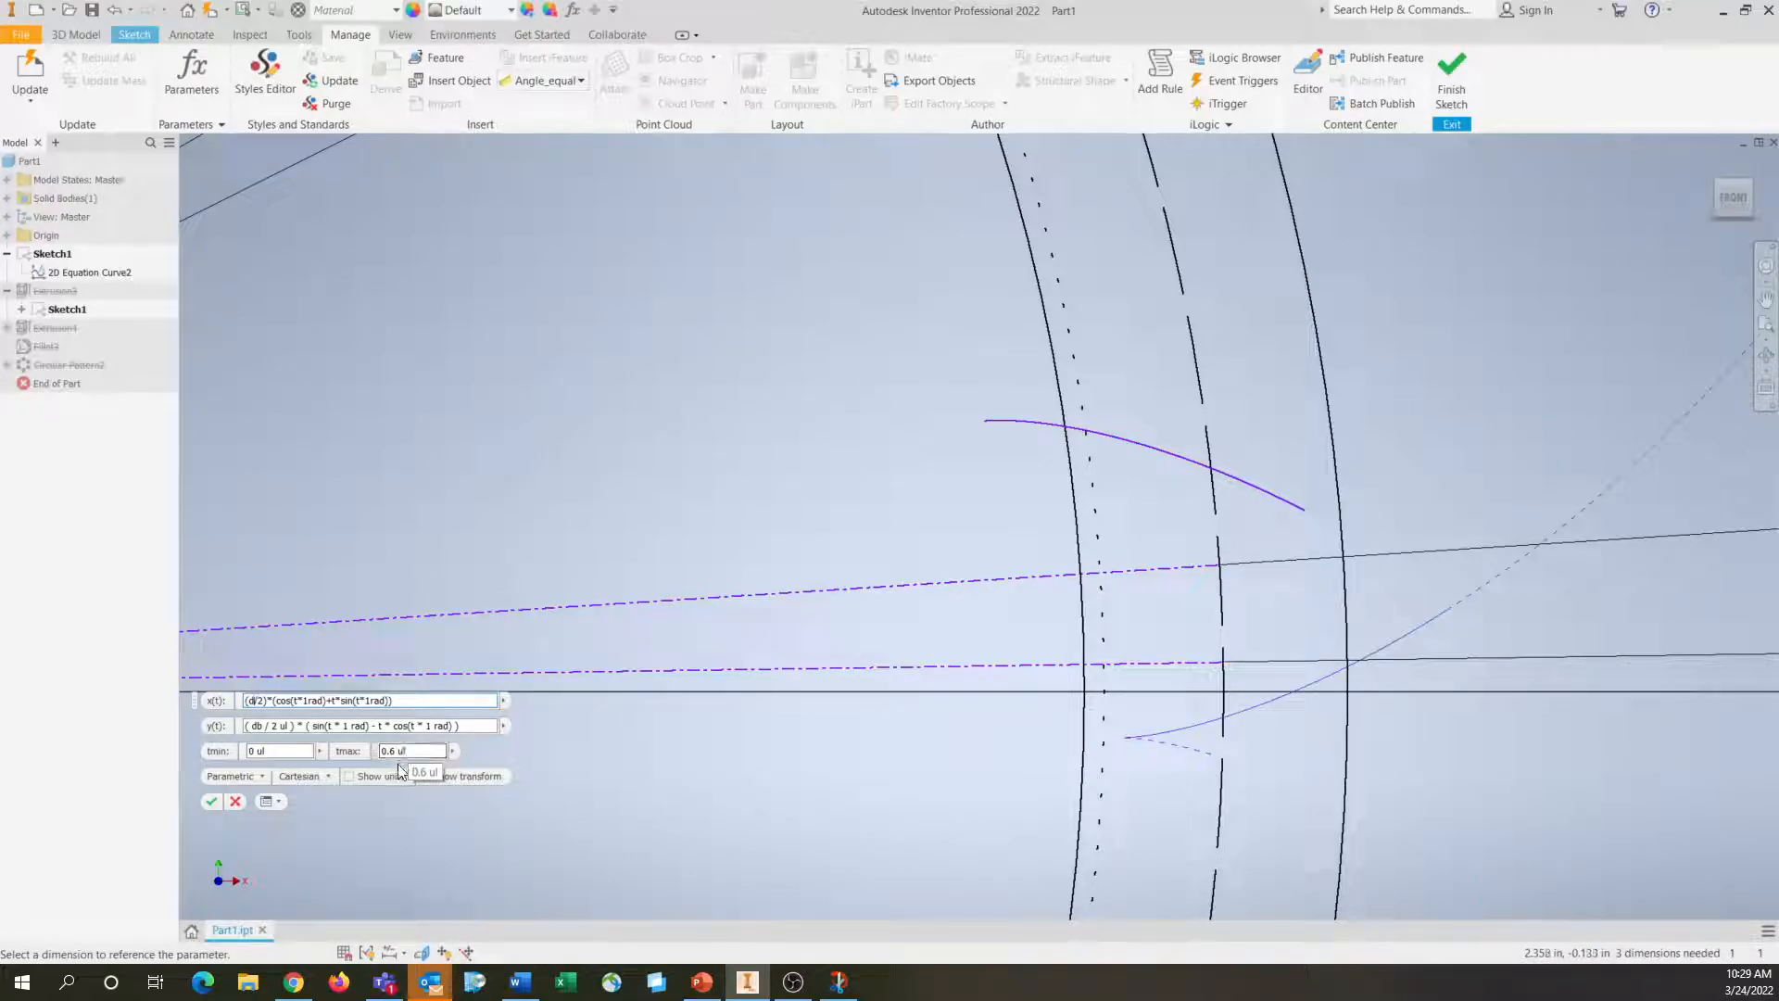
left_click(212, 801)
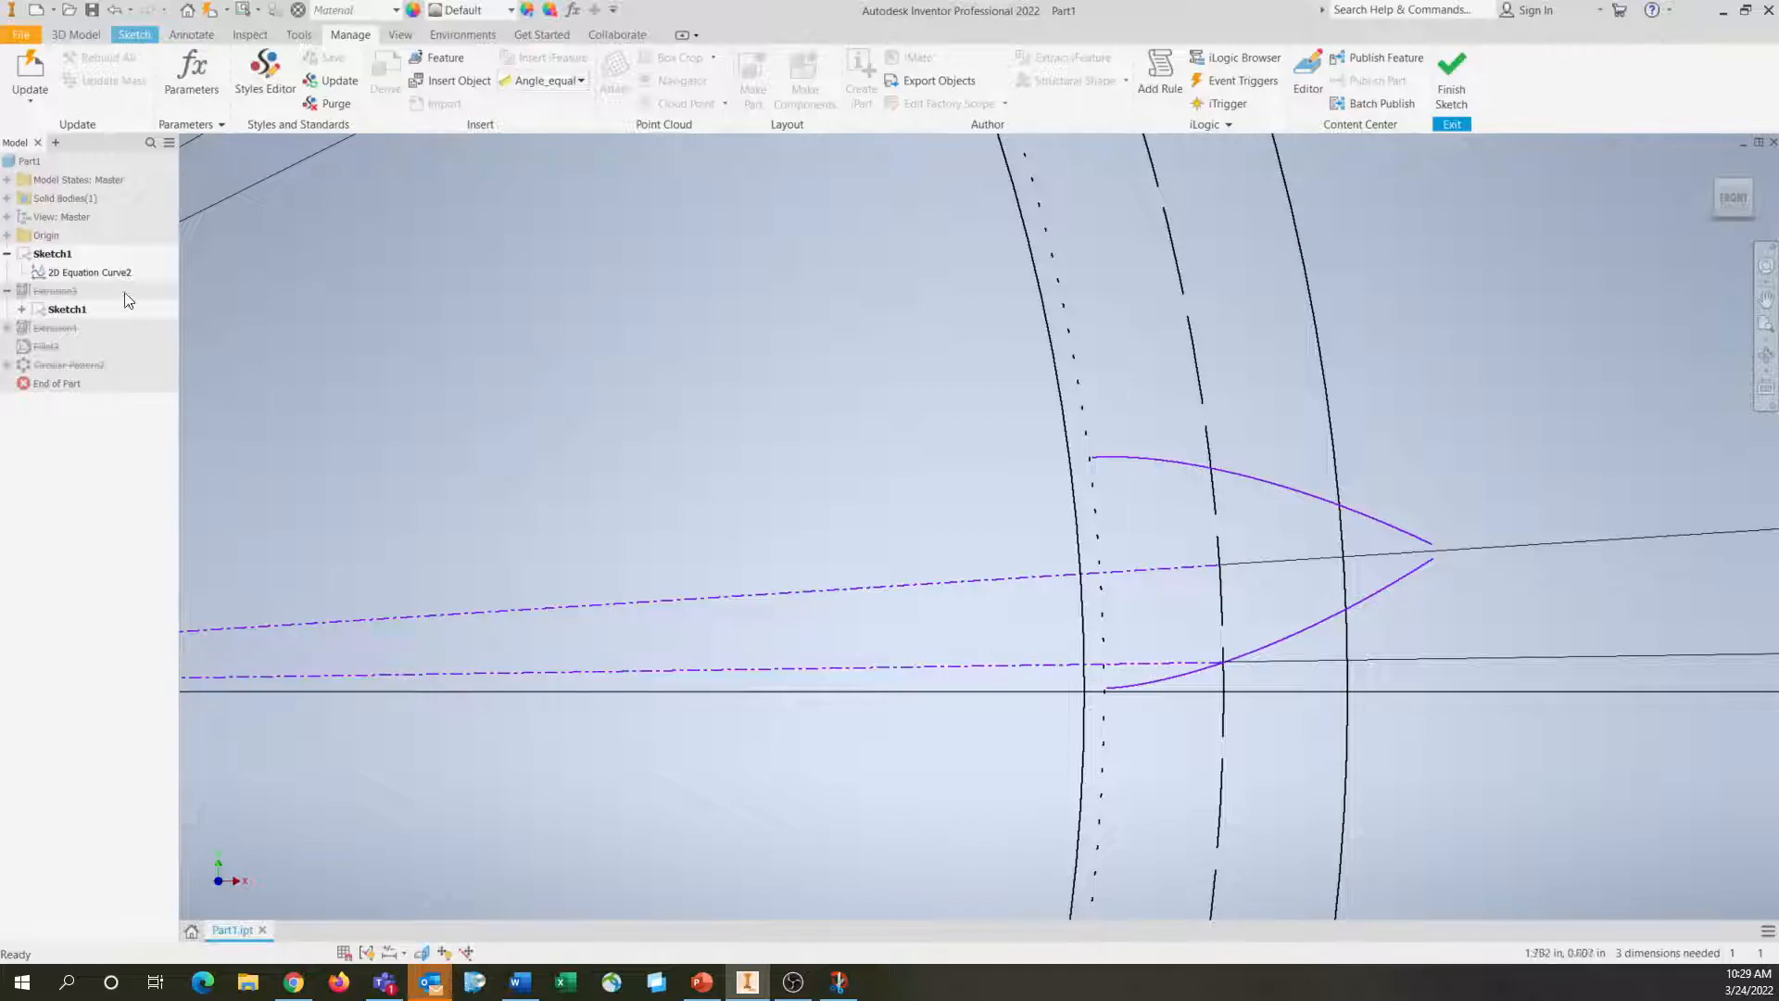
double_click(92, 270)
left_click(256, 702)
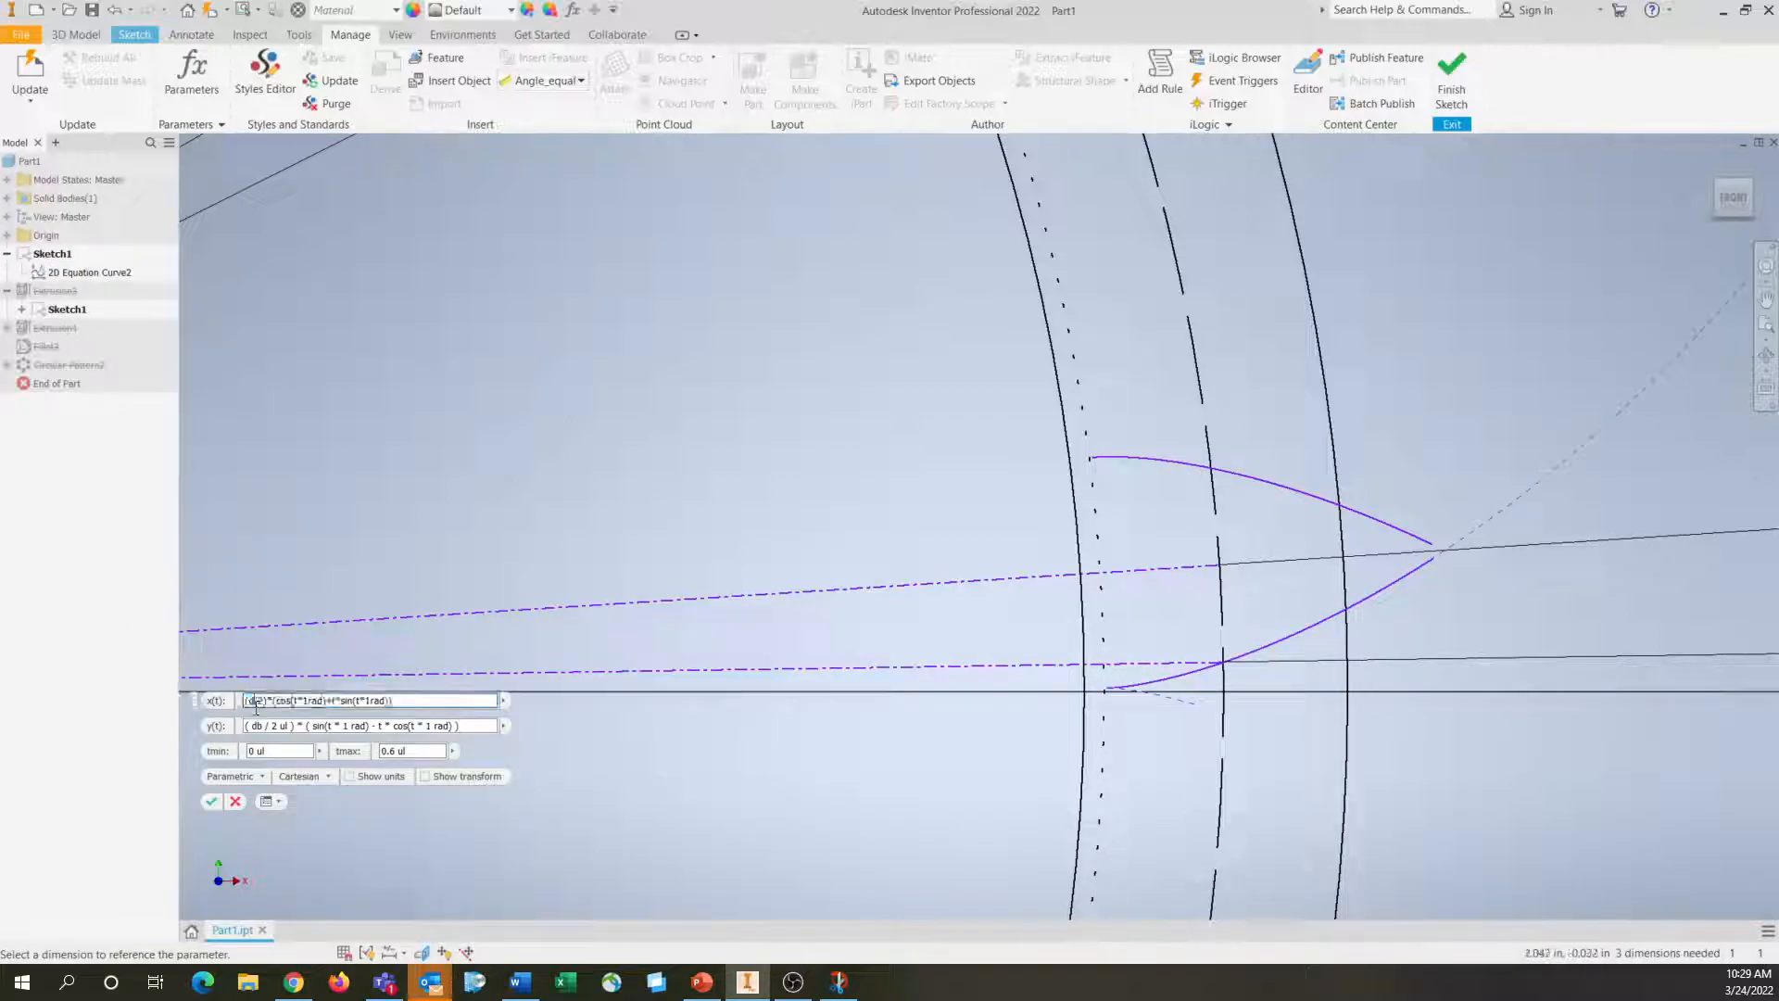
type("b")
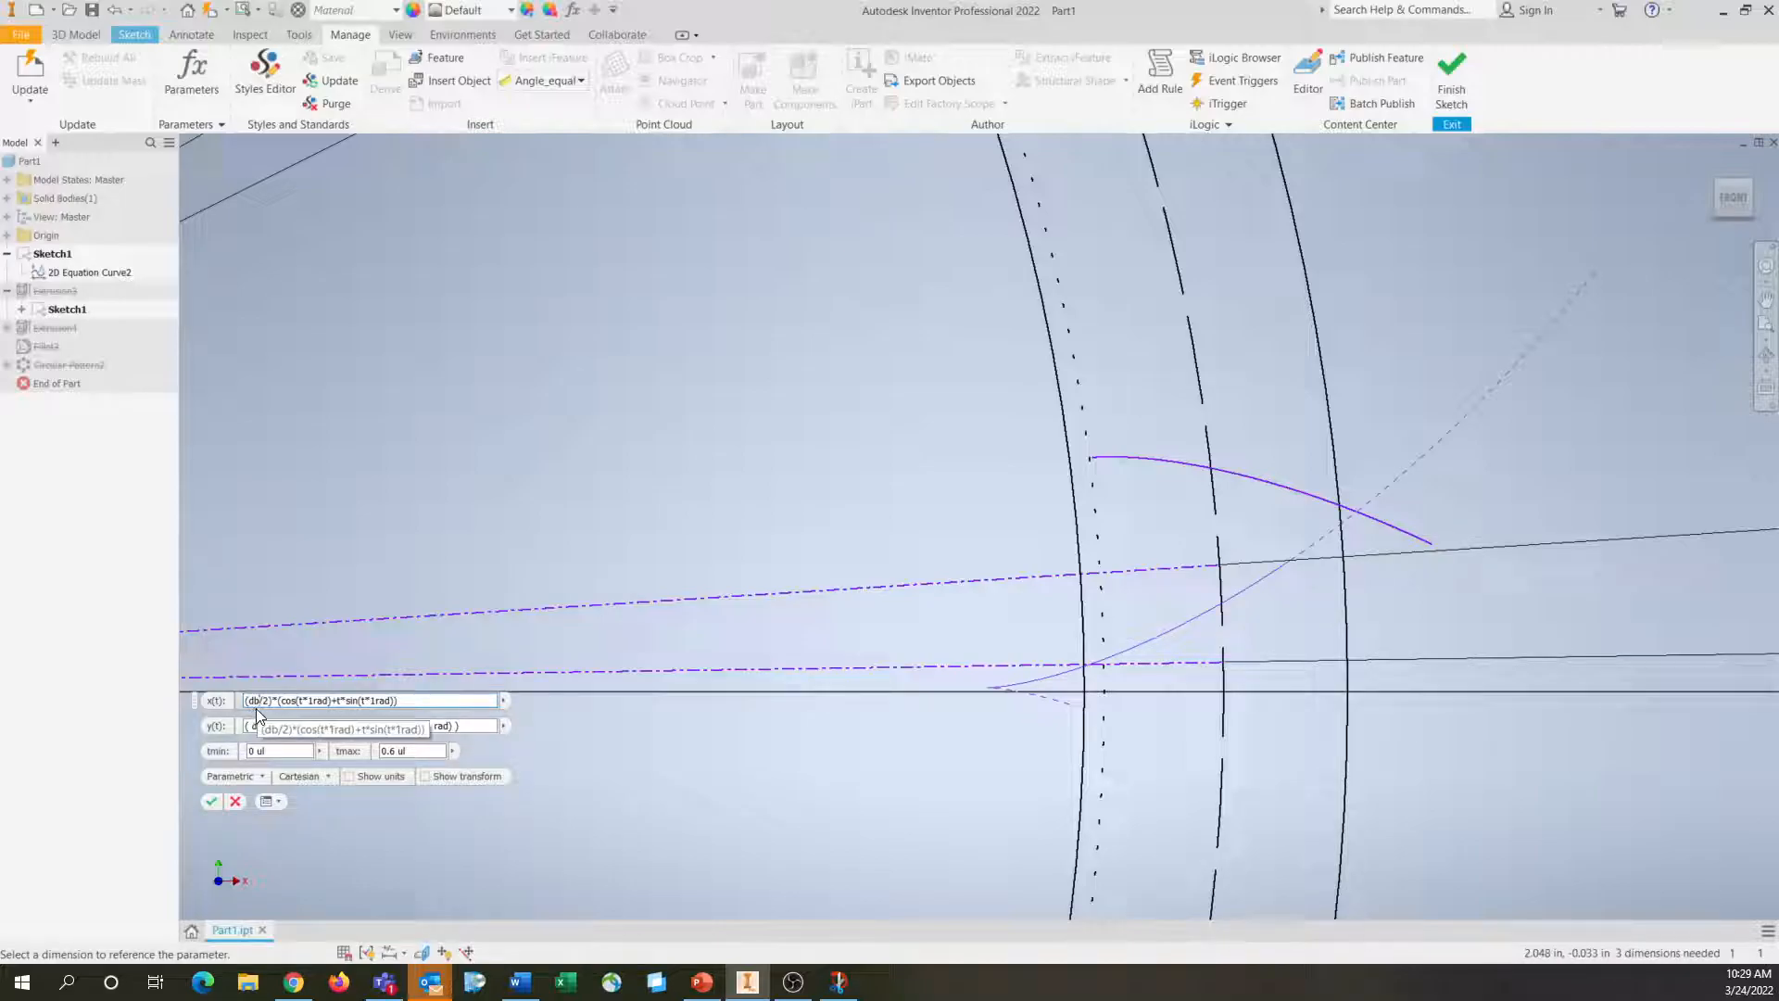
key("Return")
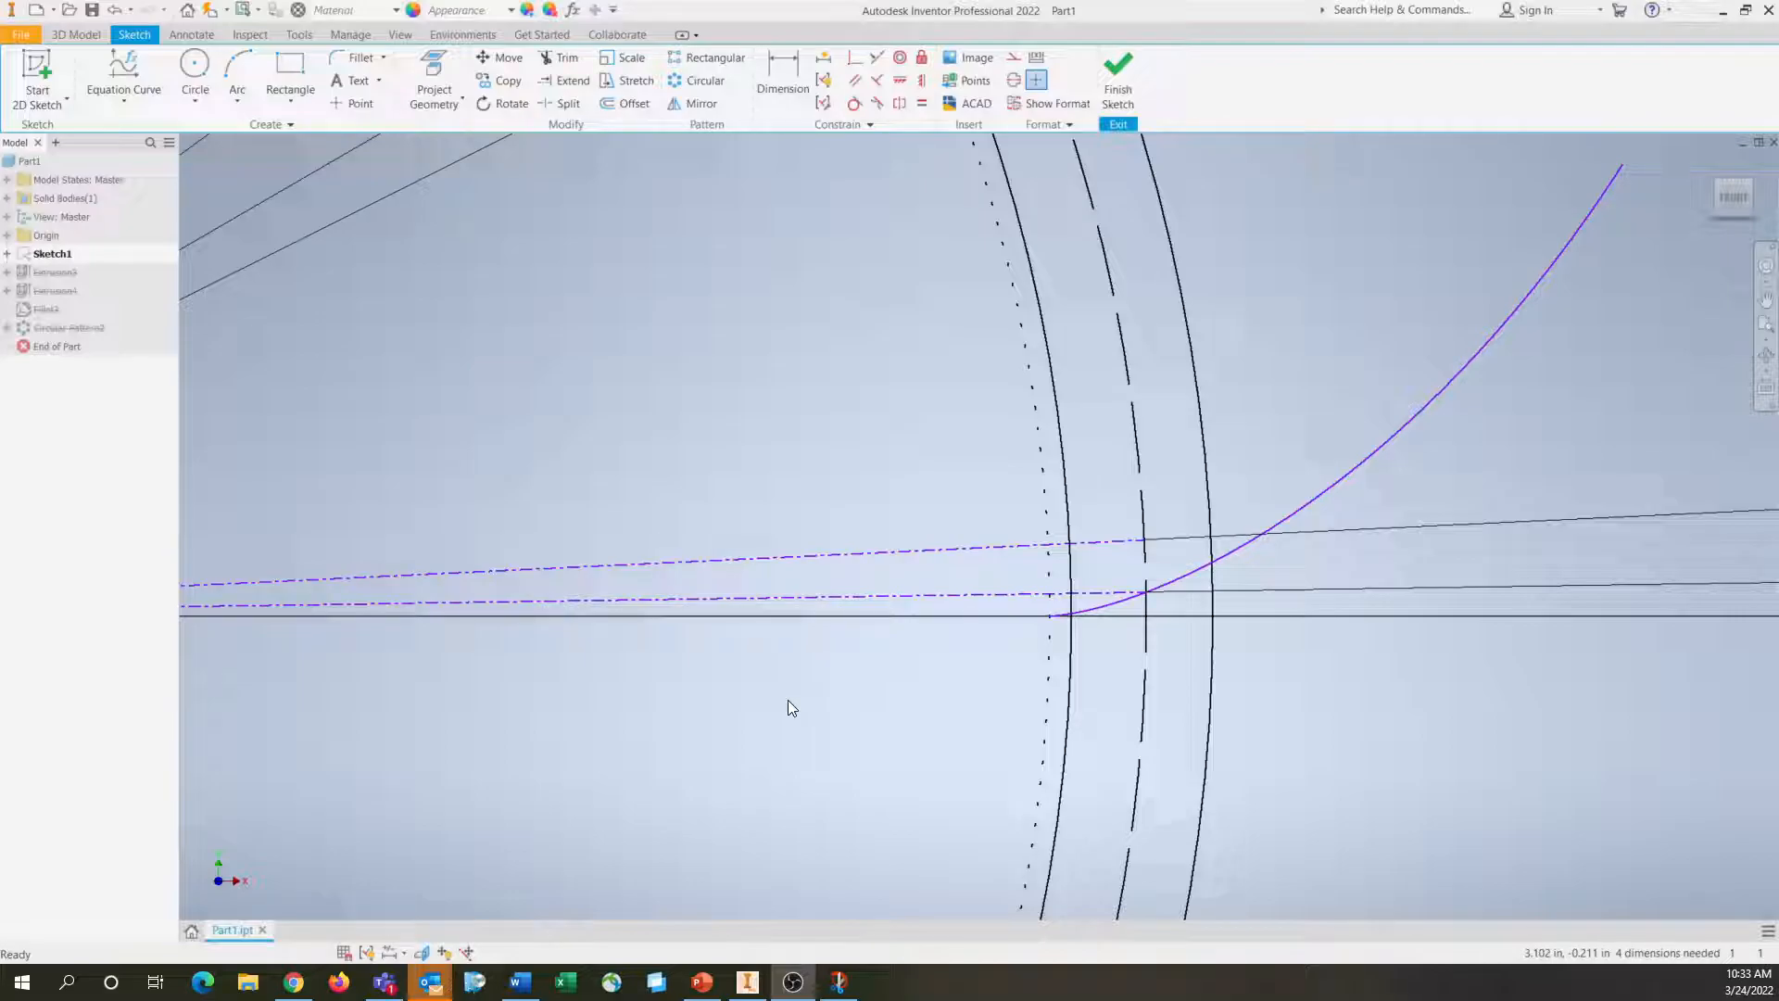
Shorten the new involute, 2D Equation Curve3 in Sketch1, by setting its tmax to 0.6
left_click(1201, 570)
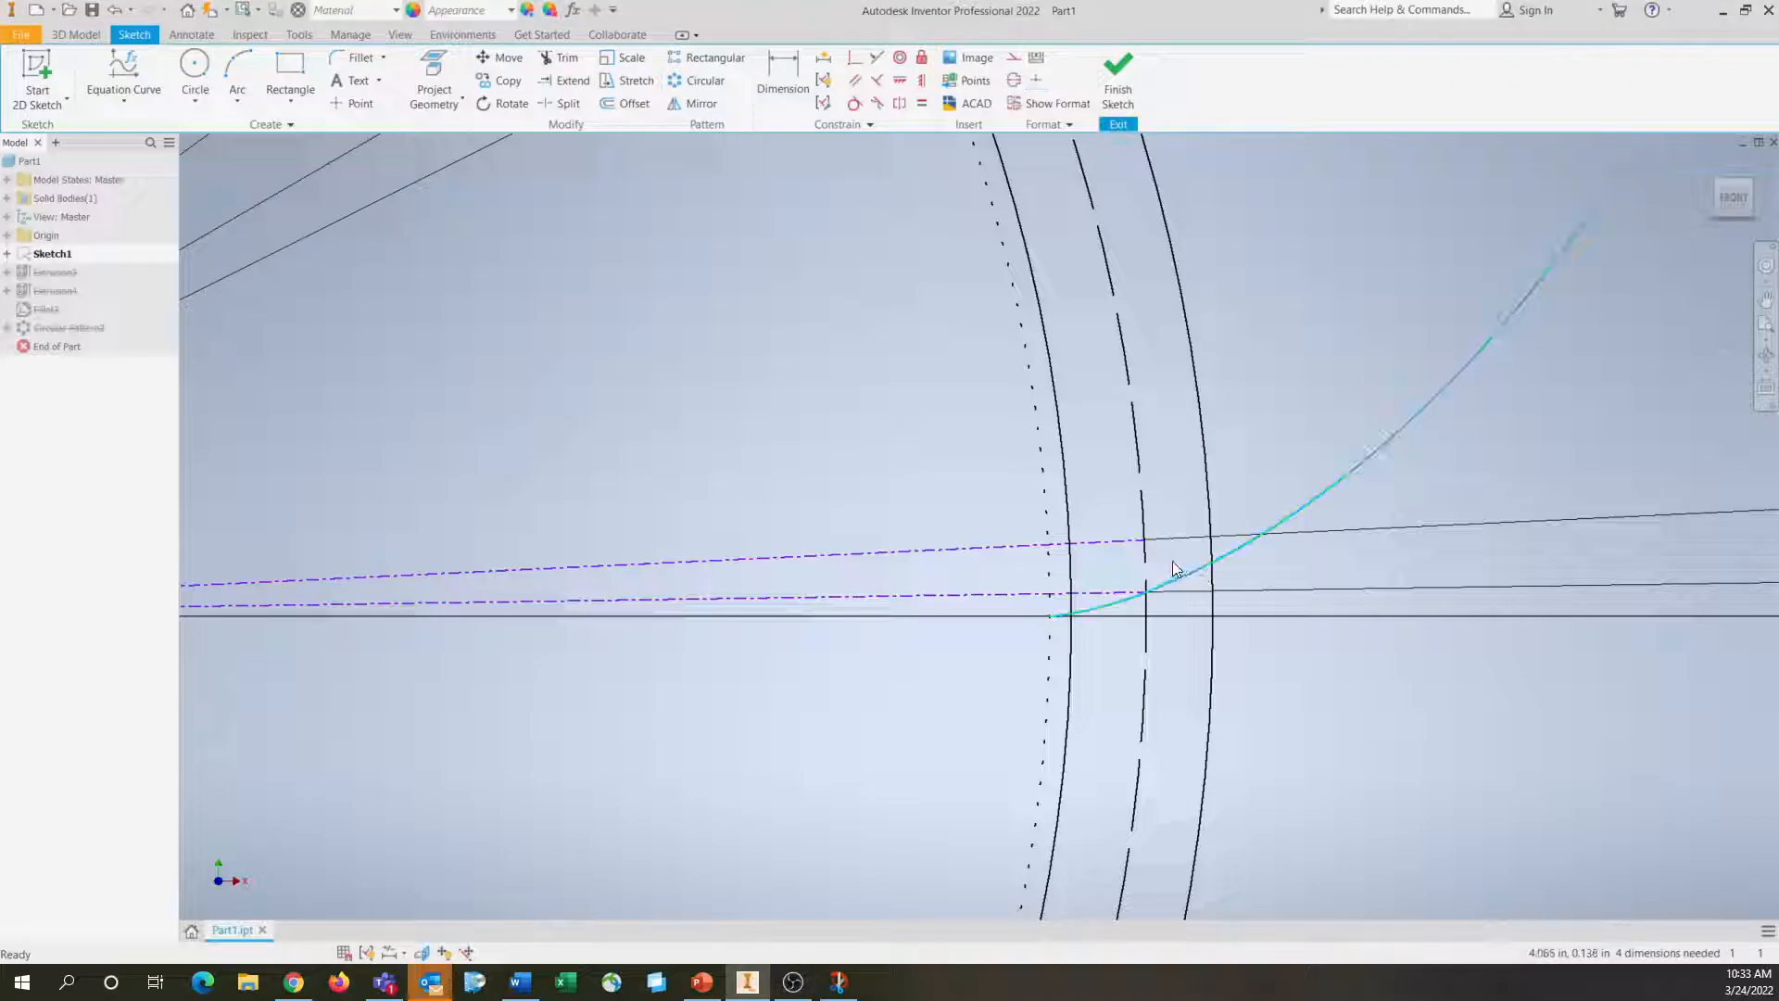
left_click(7, 254)
double_click(96, 271)
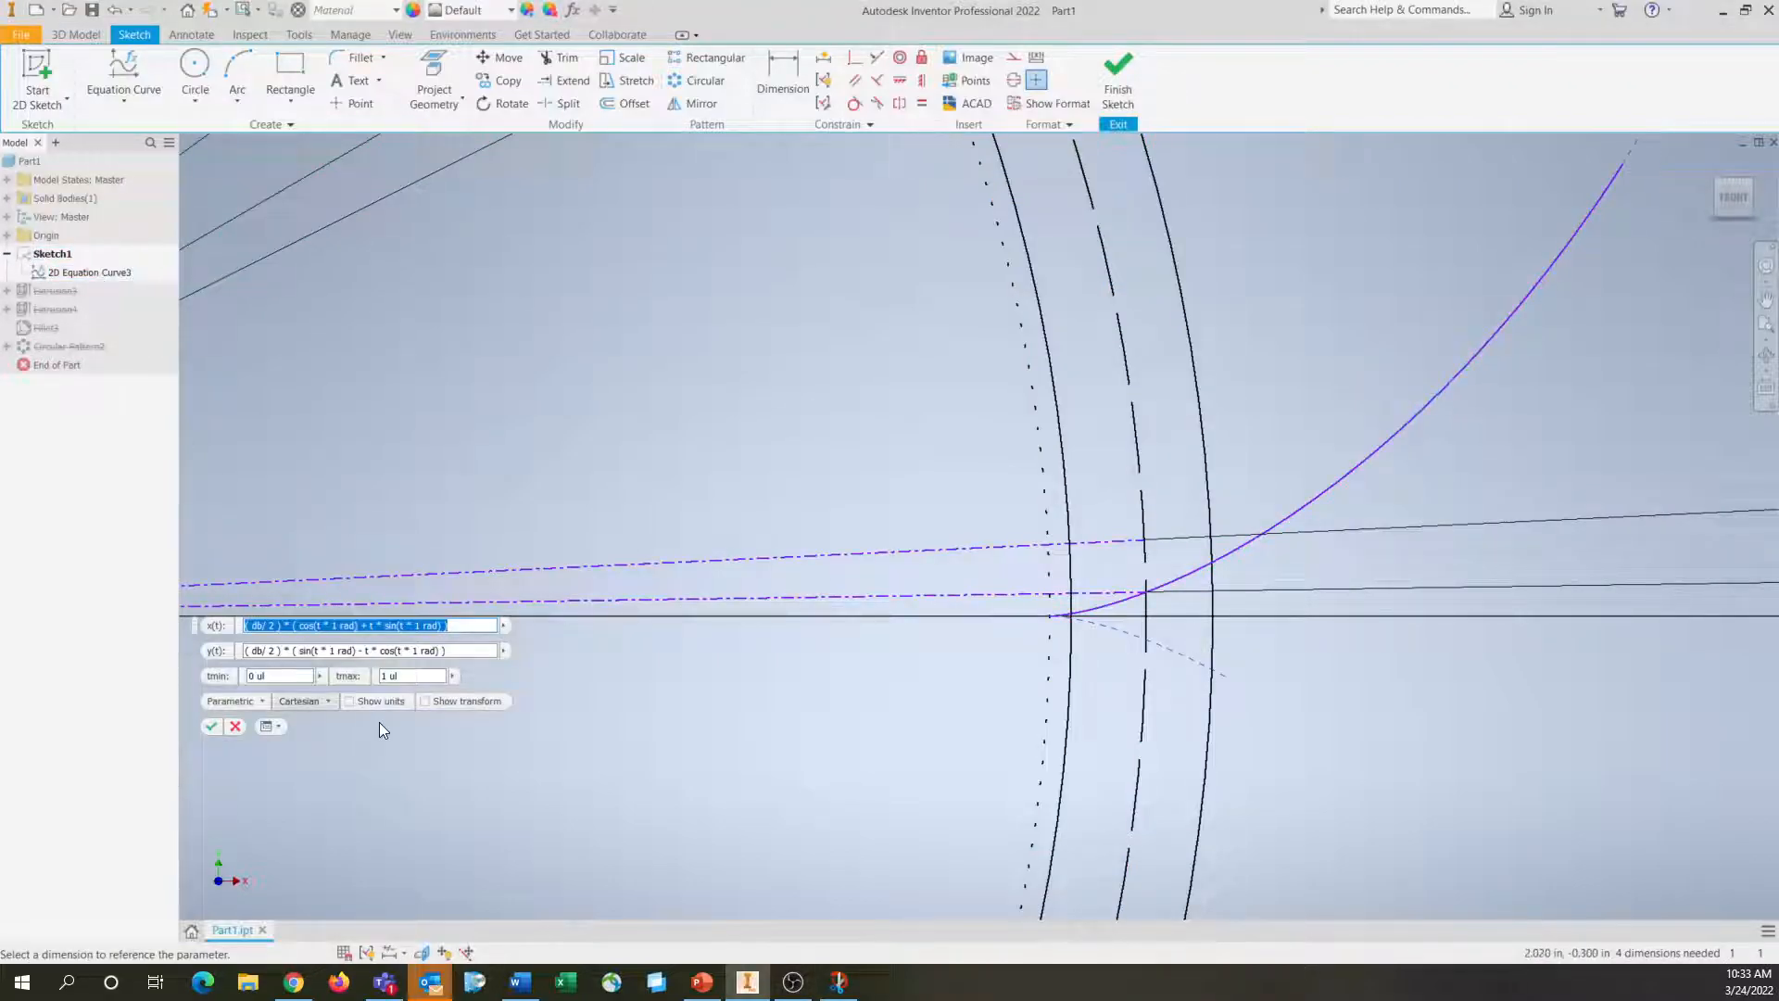
left_click(432, 676)
mouse_move(392, 676)
left_mouse_down()
mouse_move(349, 677)
mouse_move(424, 669)
left_mouse_up()
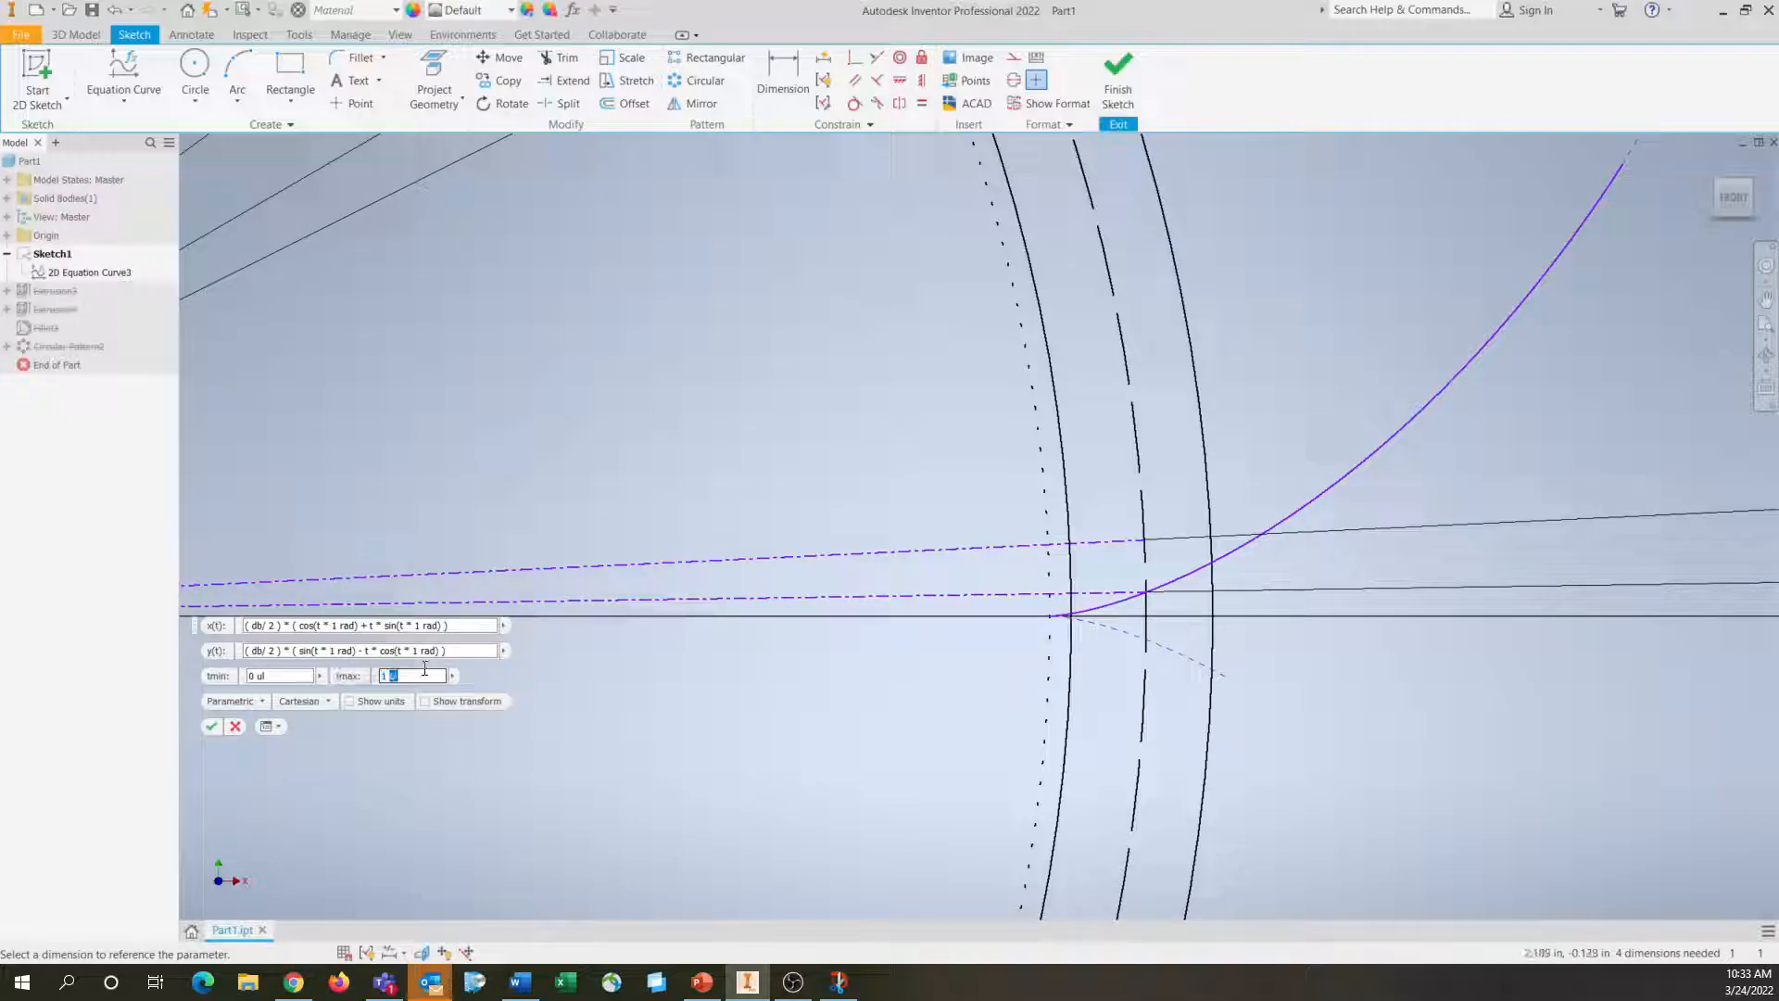
left_click(429, 676)
key("BackSpace")
key("BackSpace")
key("BackSpace")
key("BackSpace")
type("0.6")
key("Return")
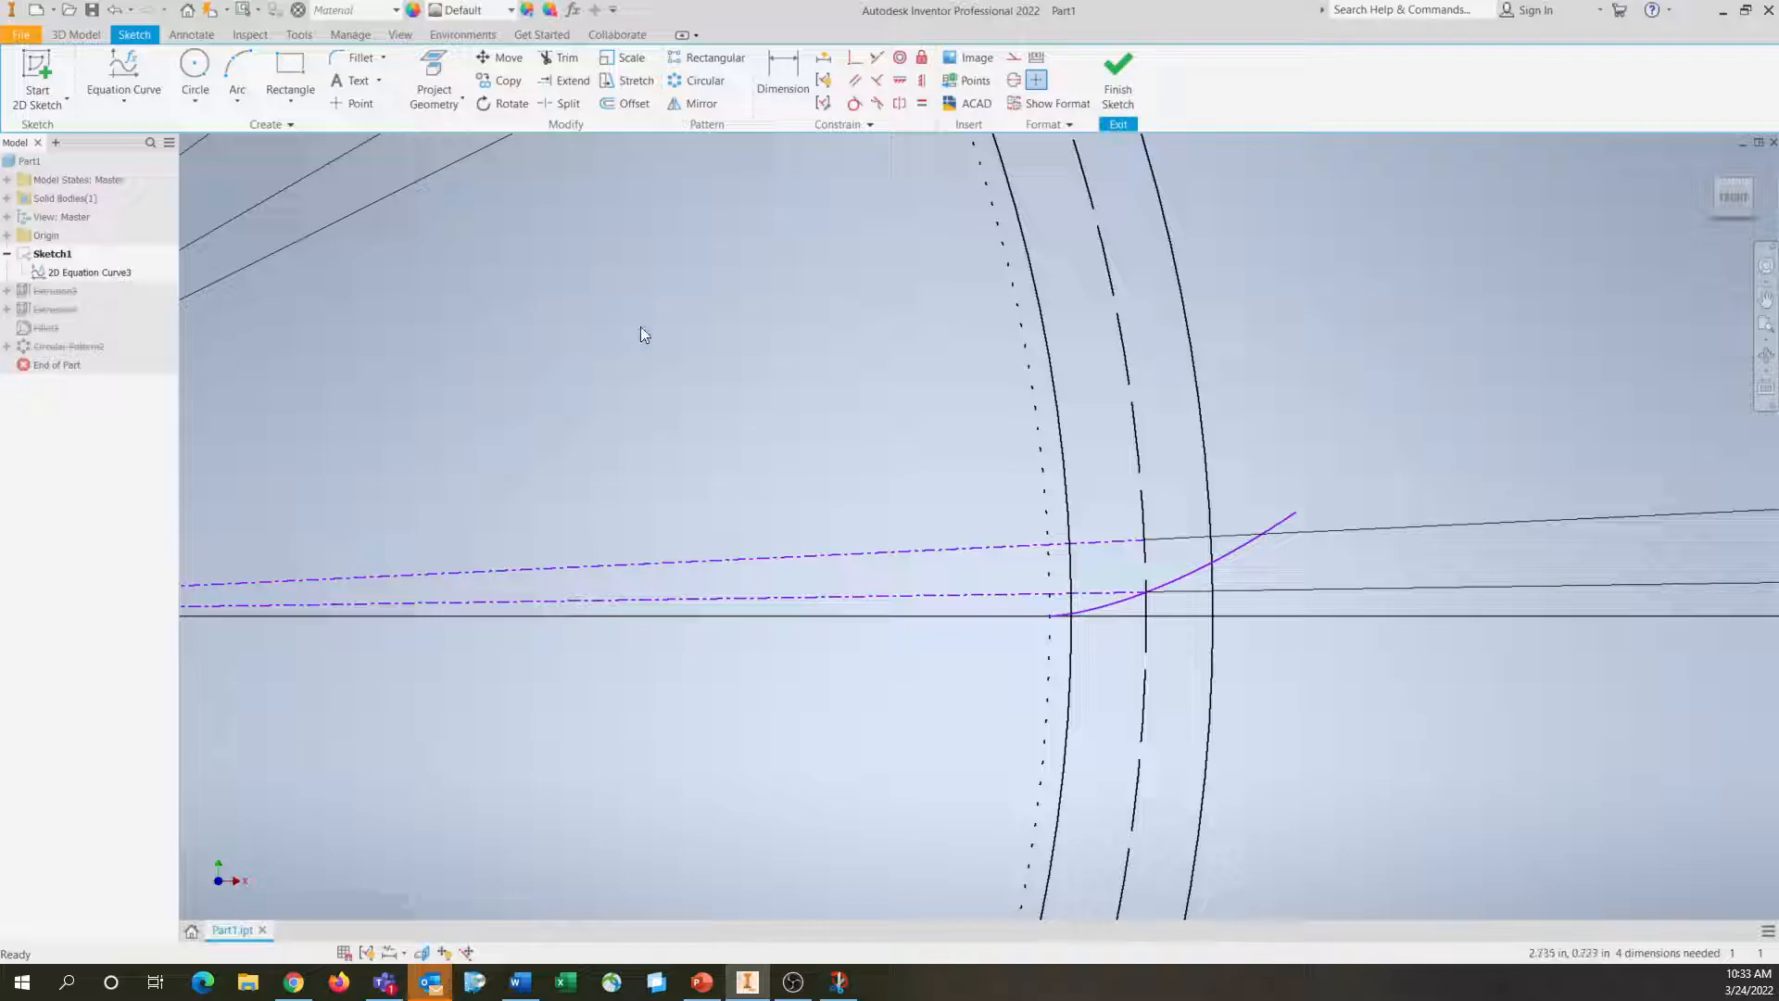
Mirror the involute curve about the upper angled construction line to form the opposite tooth flank
left_click(699, 102)
left_click(1121, 551)
left_click(286, 184)
left_click(1035, 550)
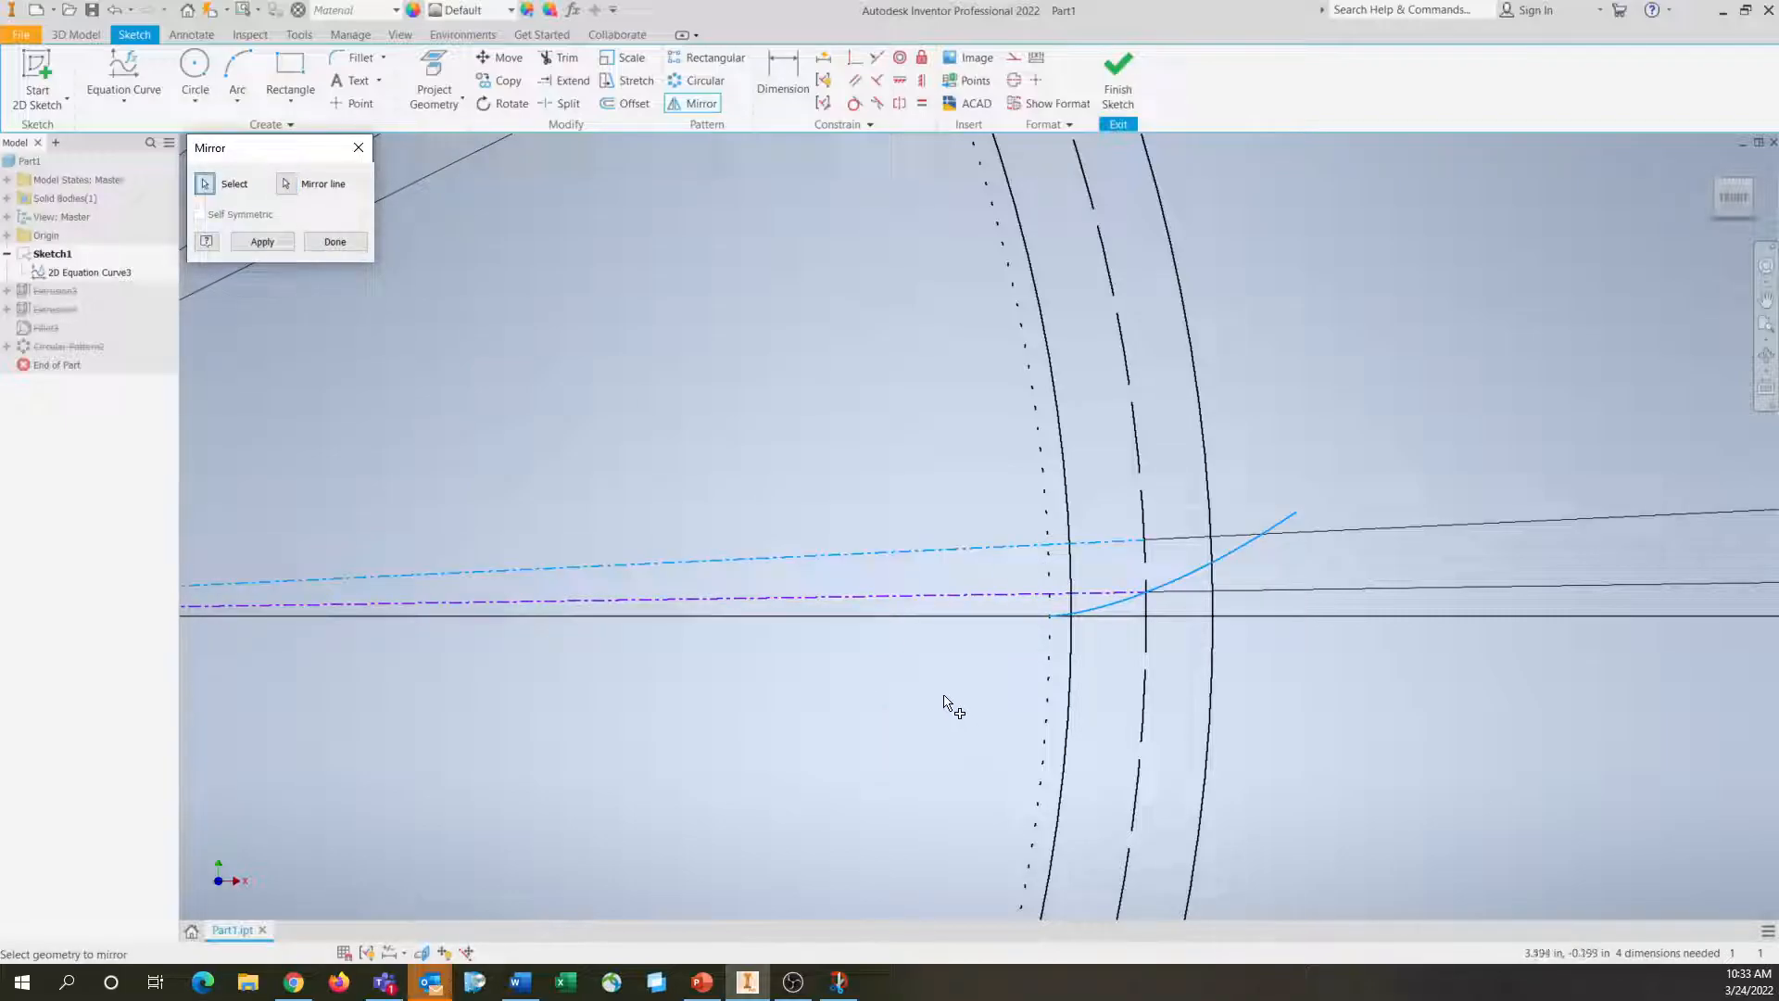
left_click(251, 240)
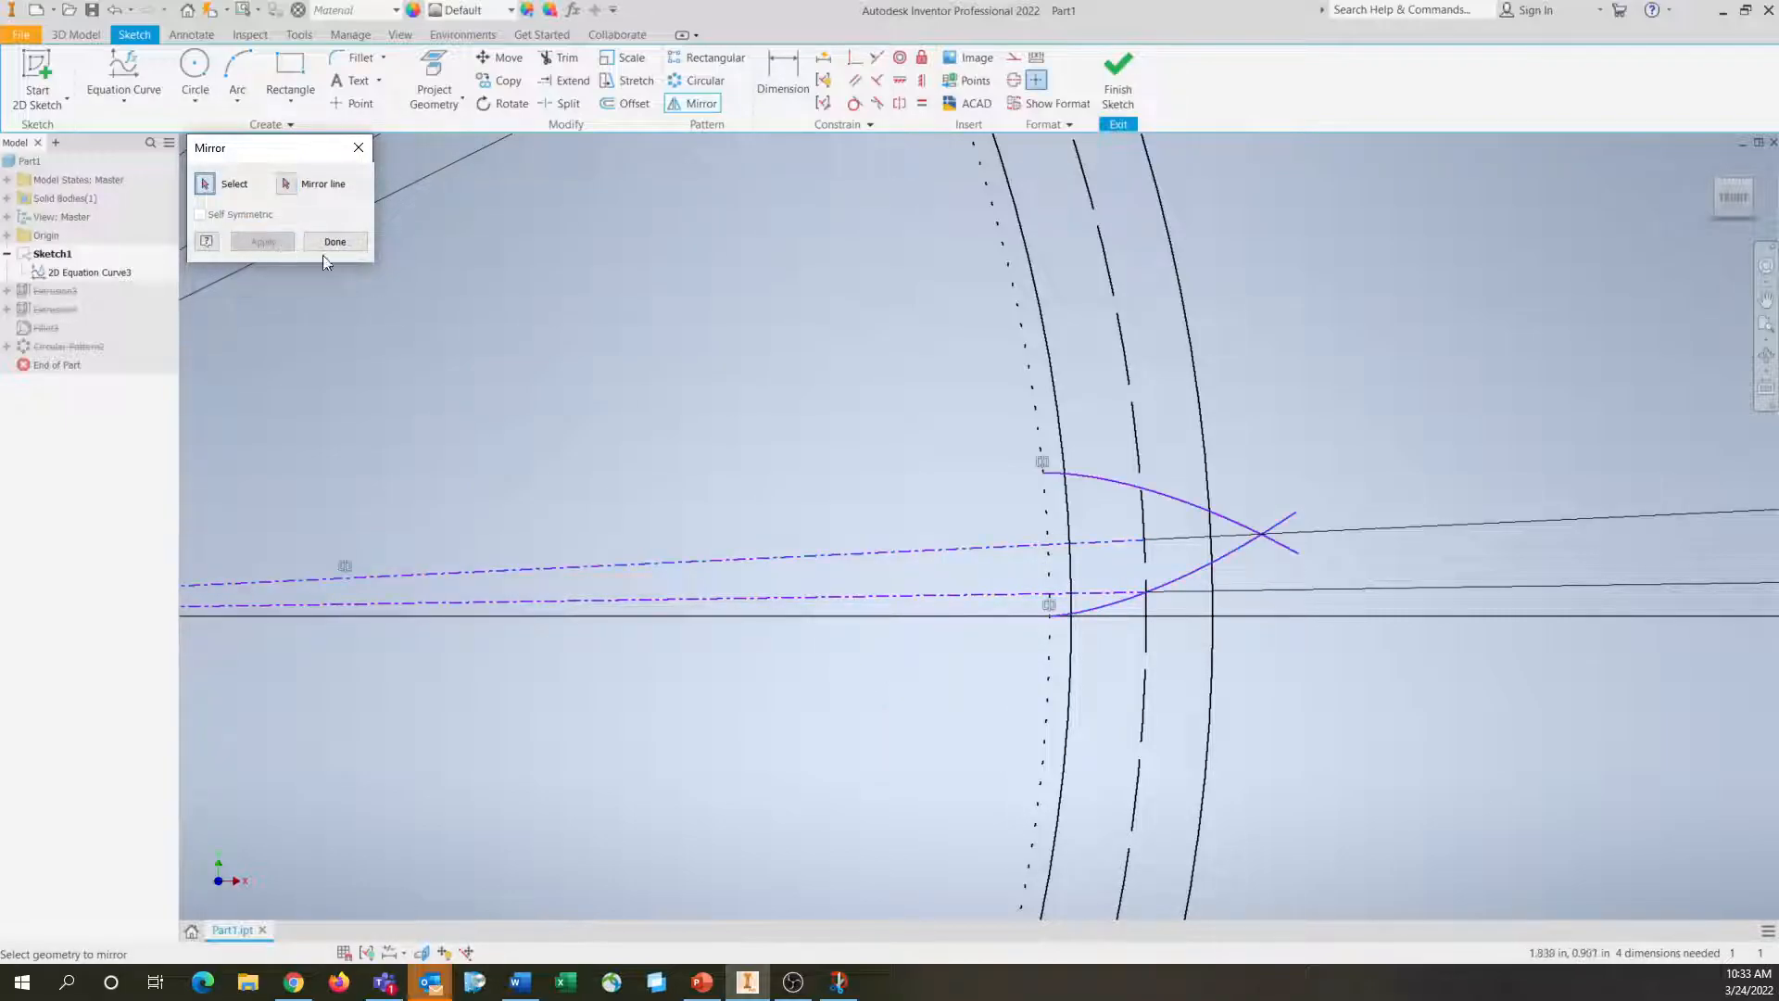
Save the part, leaving the sketch to do so
scroll(861, 414, "down", 3)
scroll(861, 414, "down", 4)
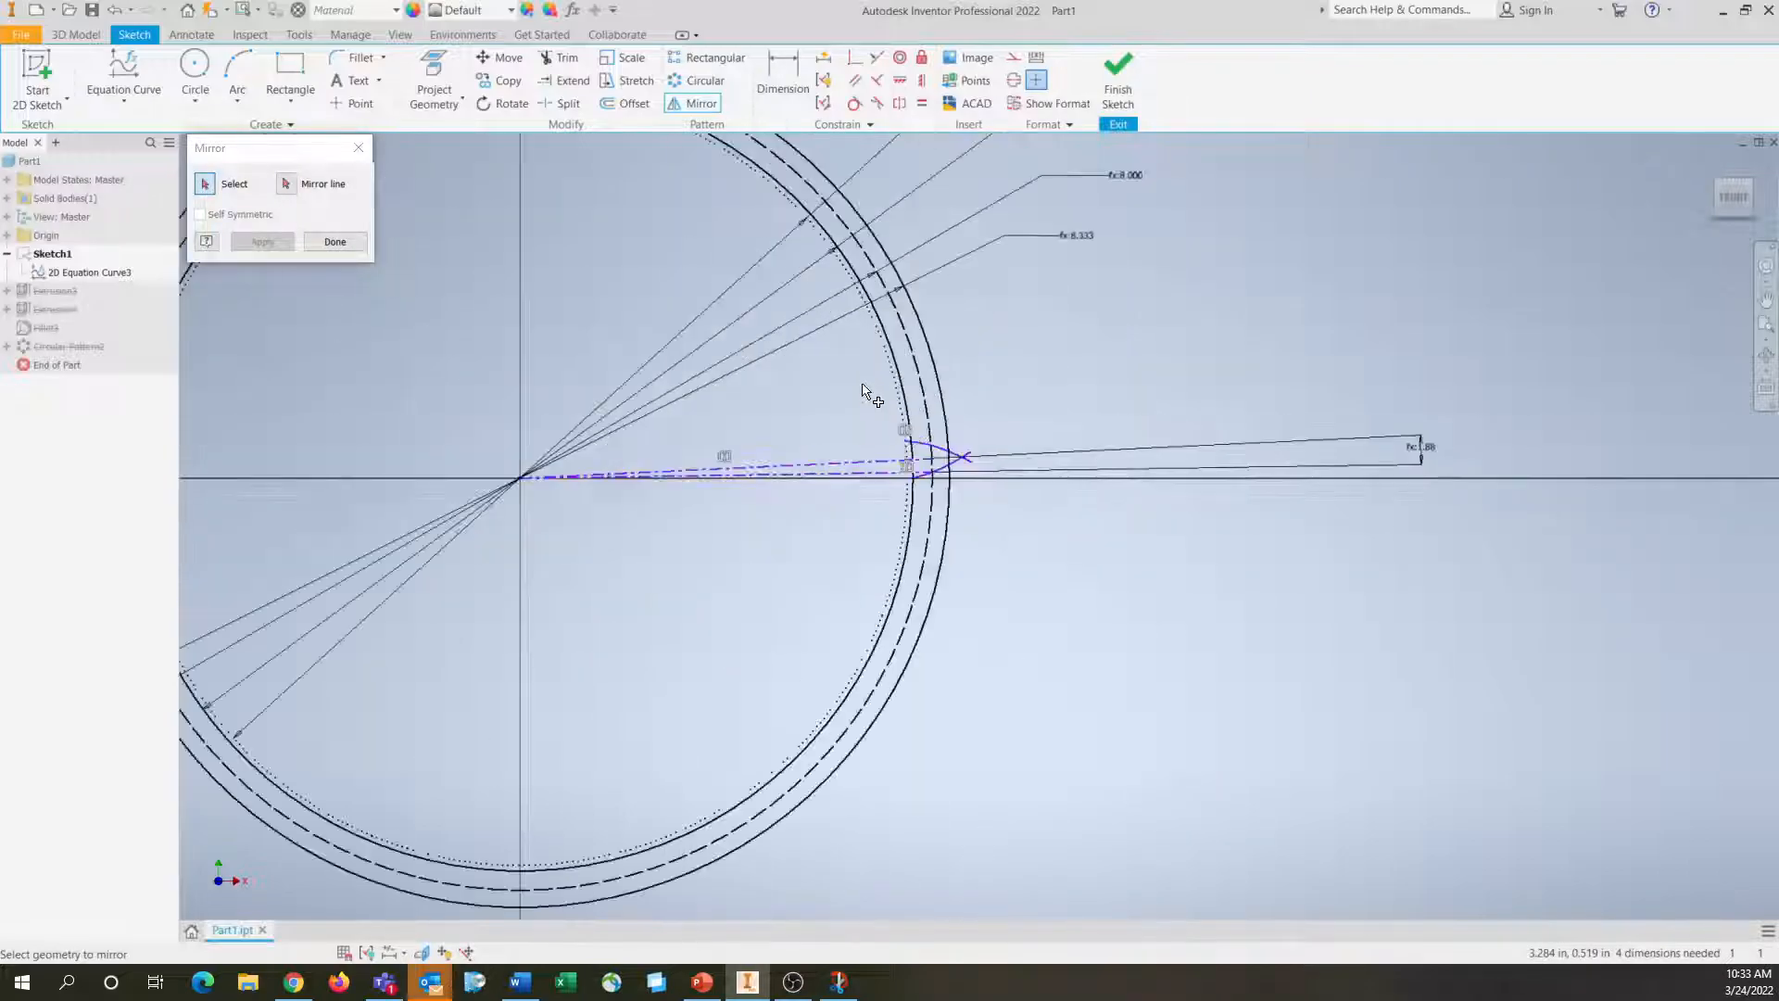
key("ctrl+s")
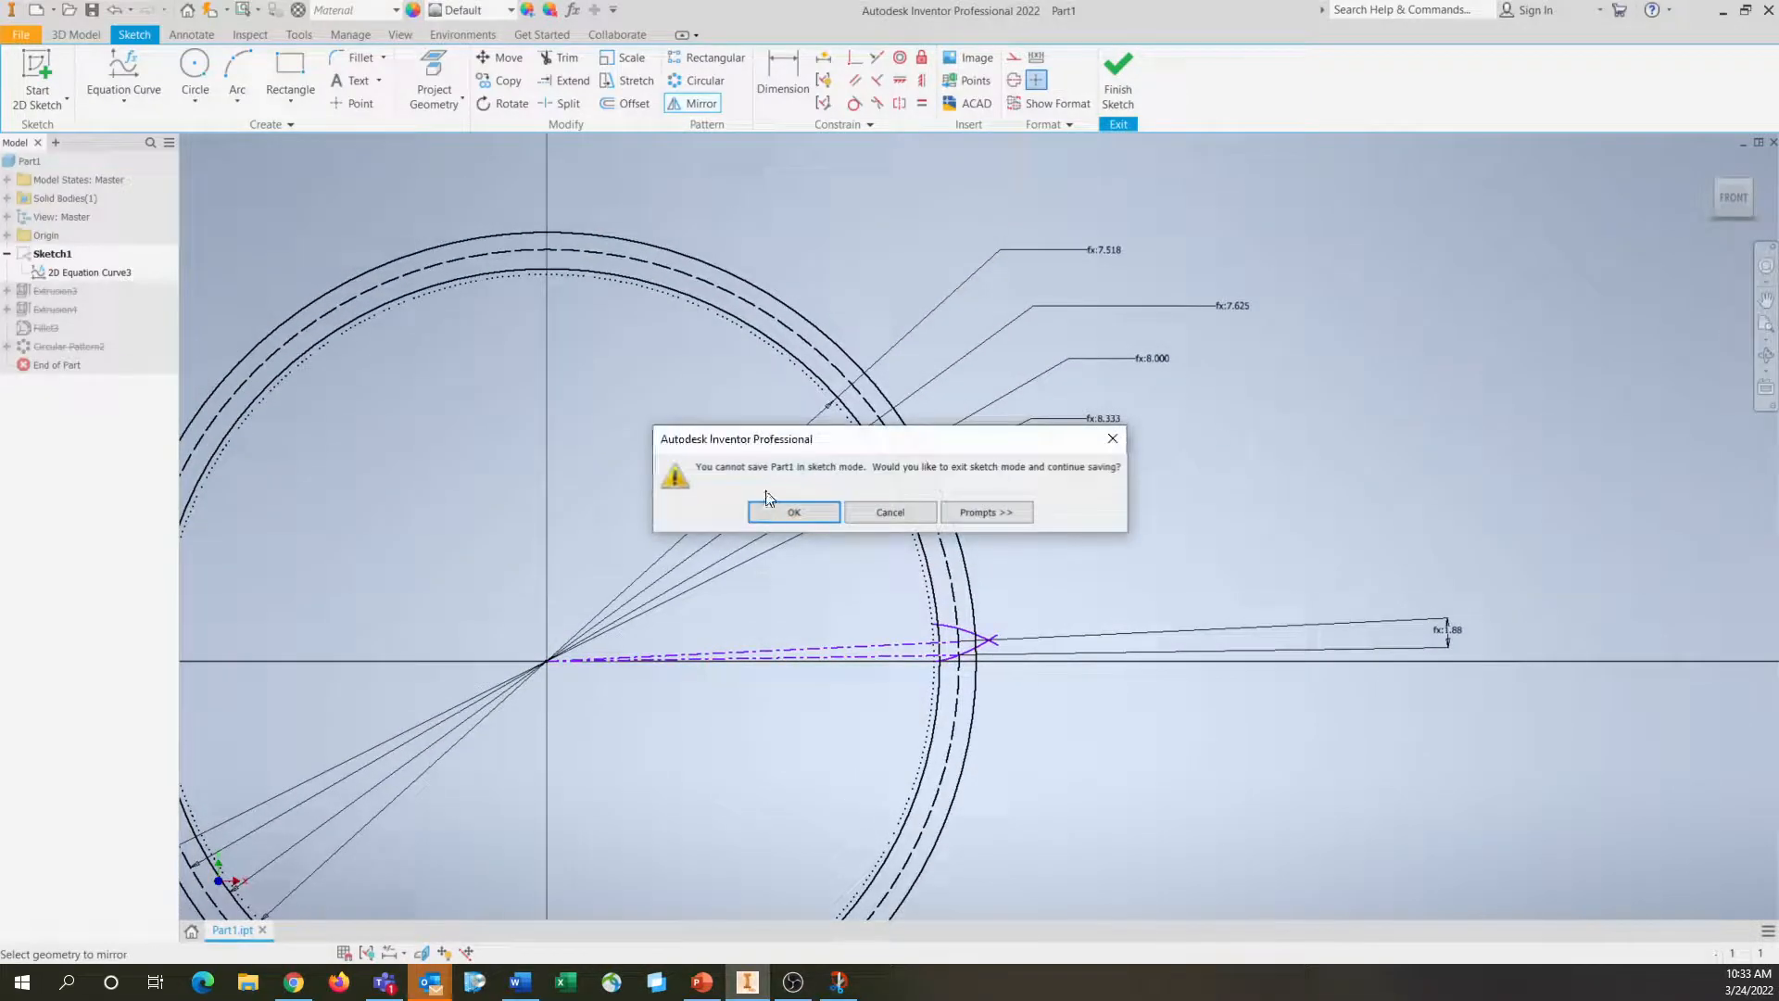
left_click(806, 512)
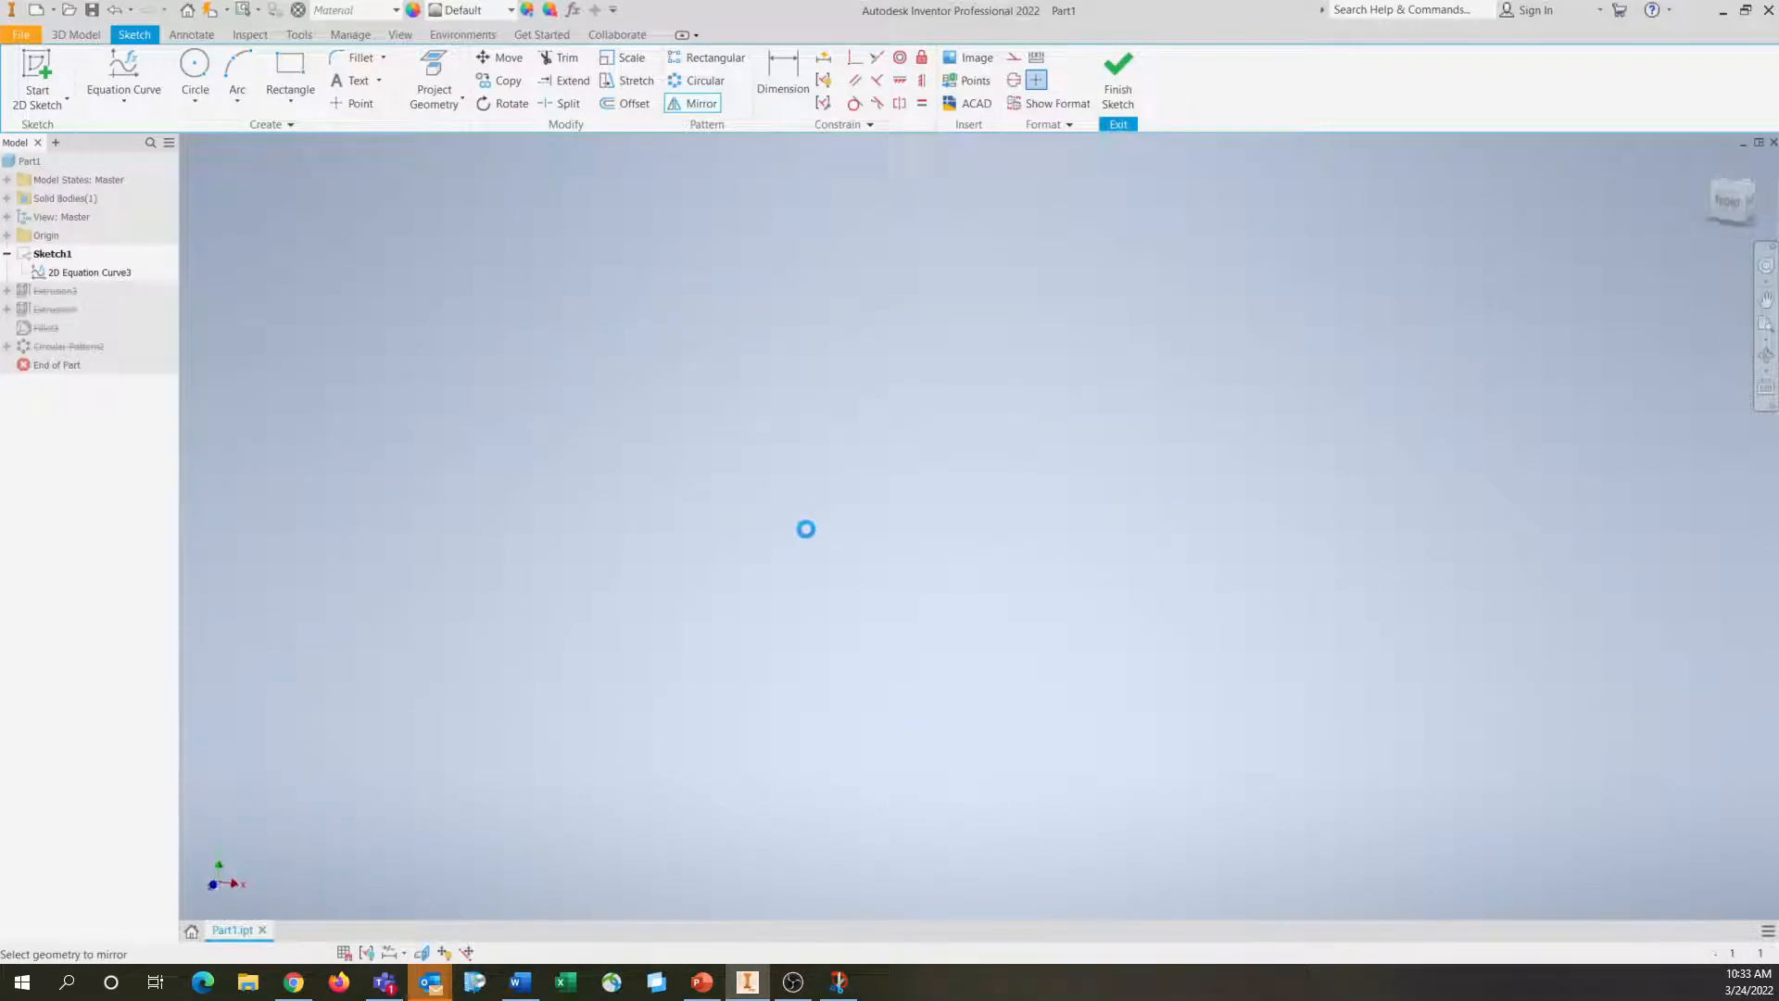
Unsuppress the disc extrusion and the tooth extrusion
right_click(42, 290)
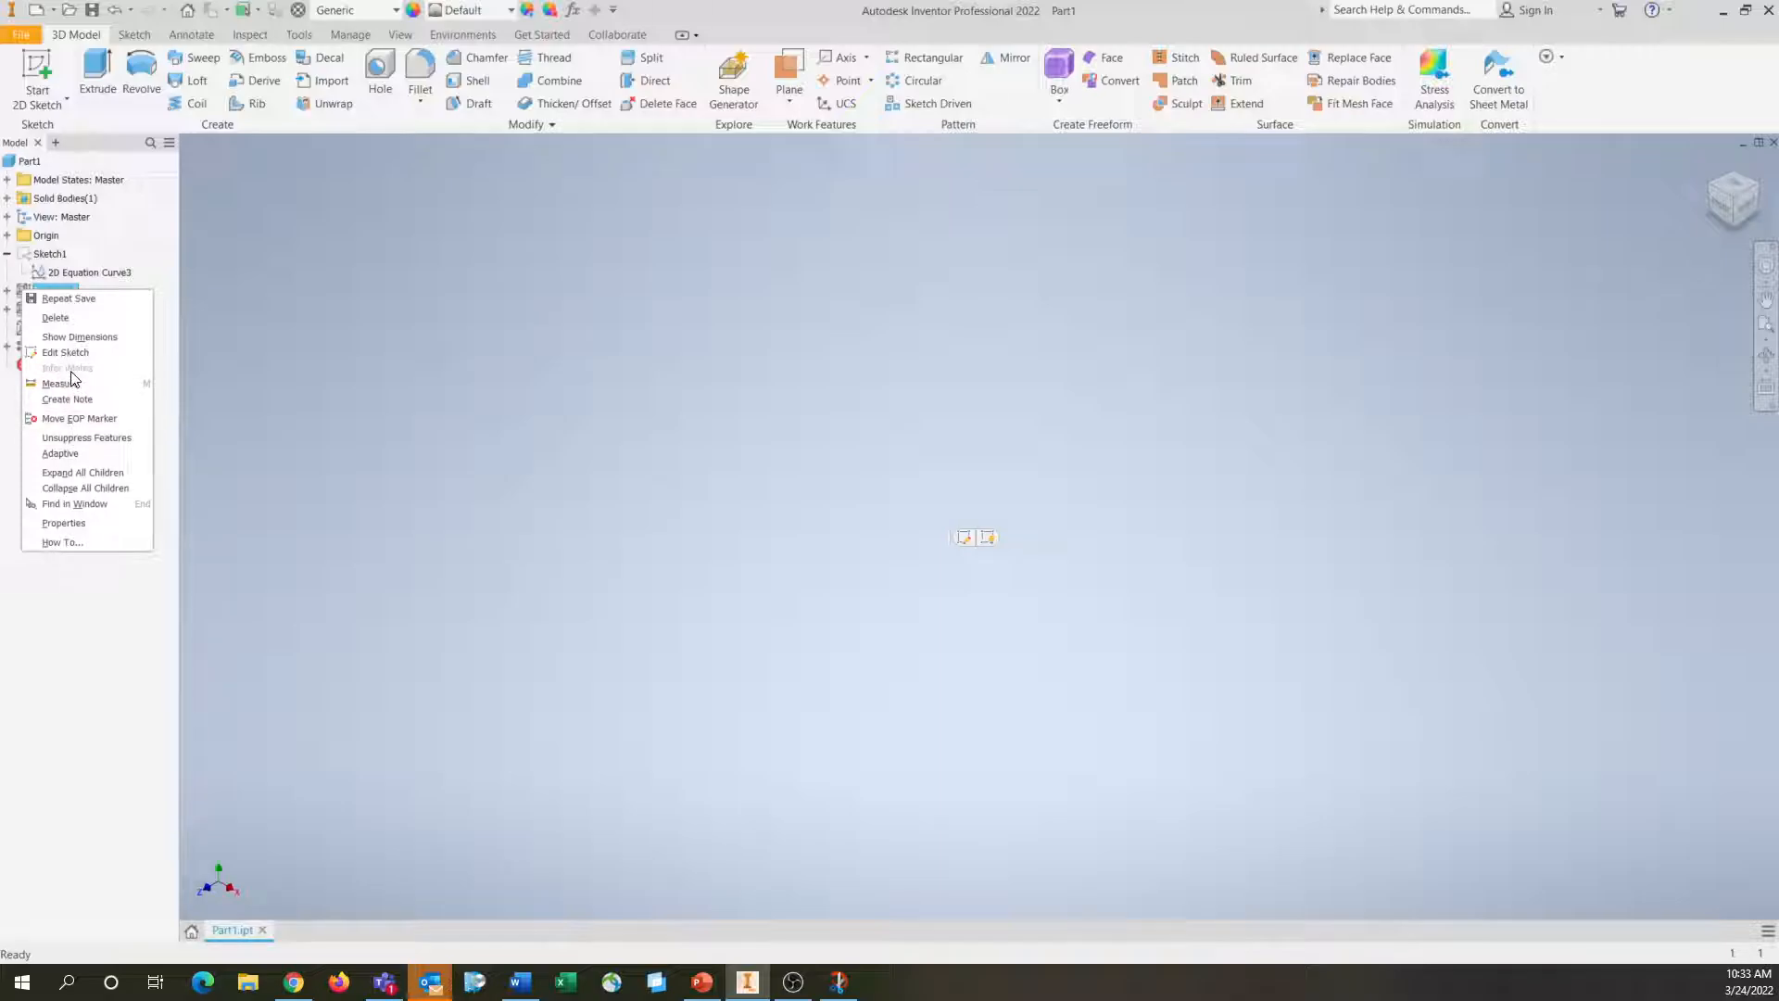
left_click(131, 436)
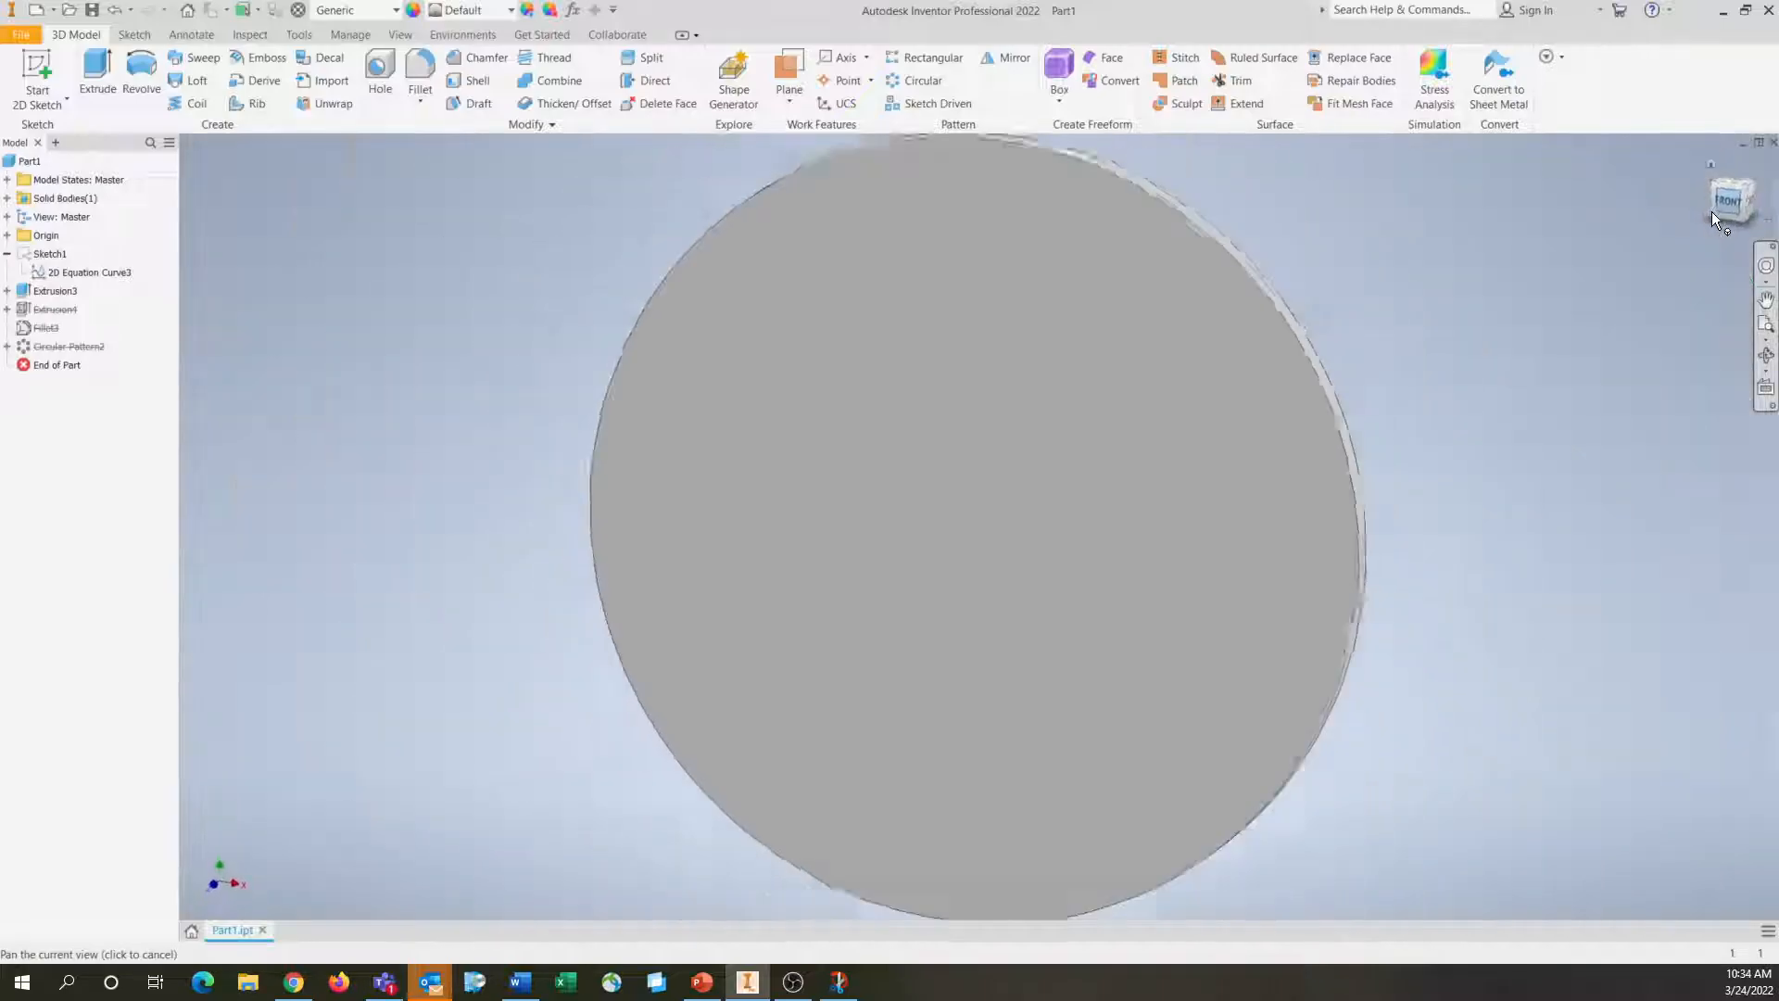
left_click(1710, 212)
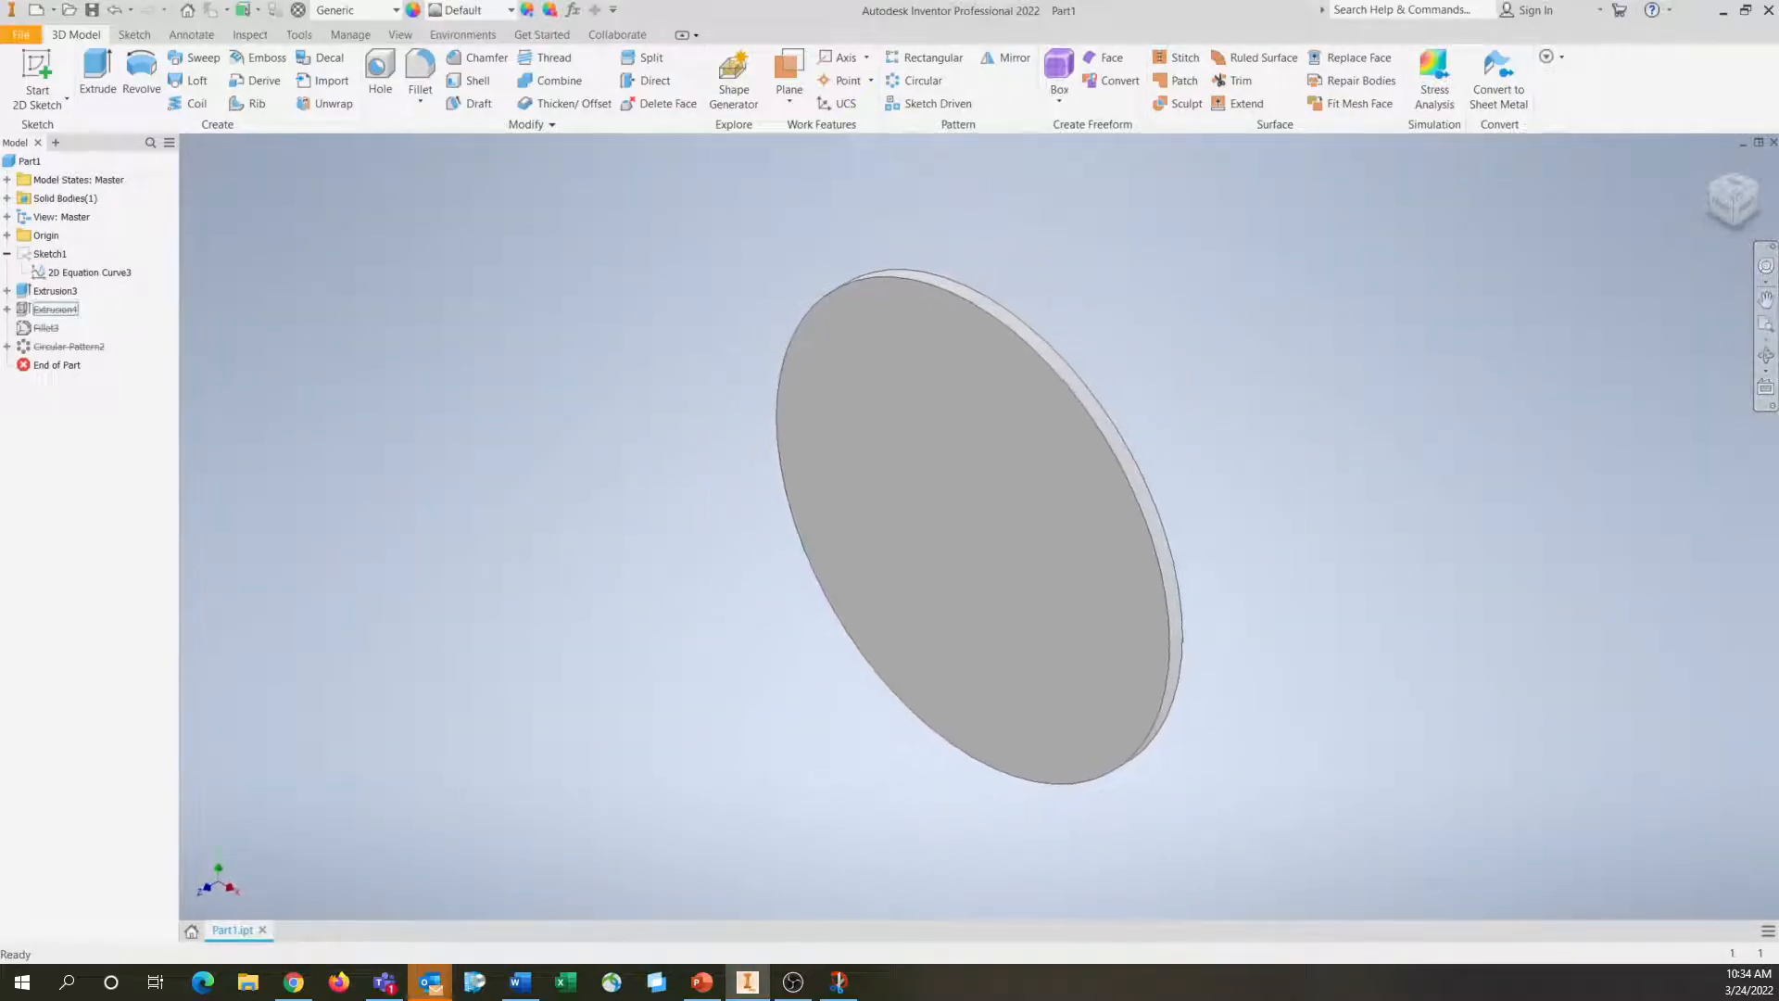
right_click(53, 309)
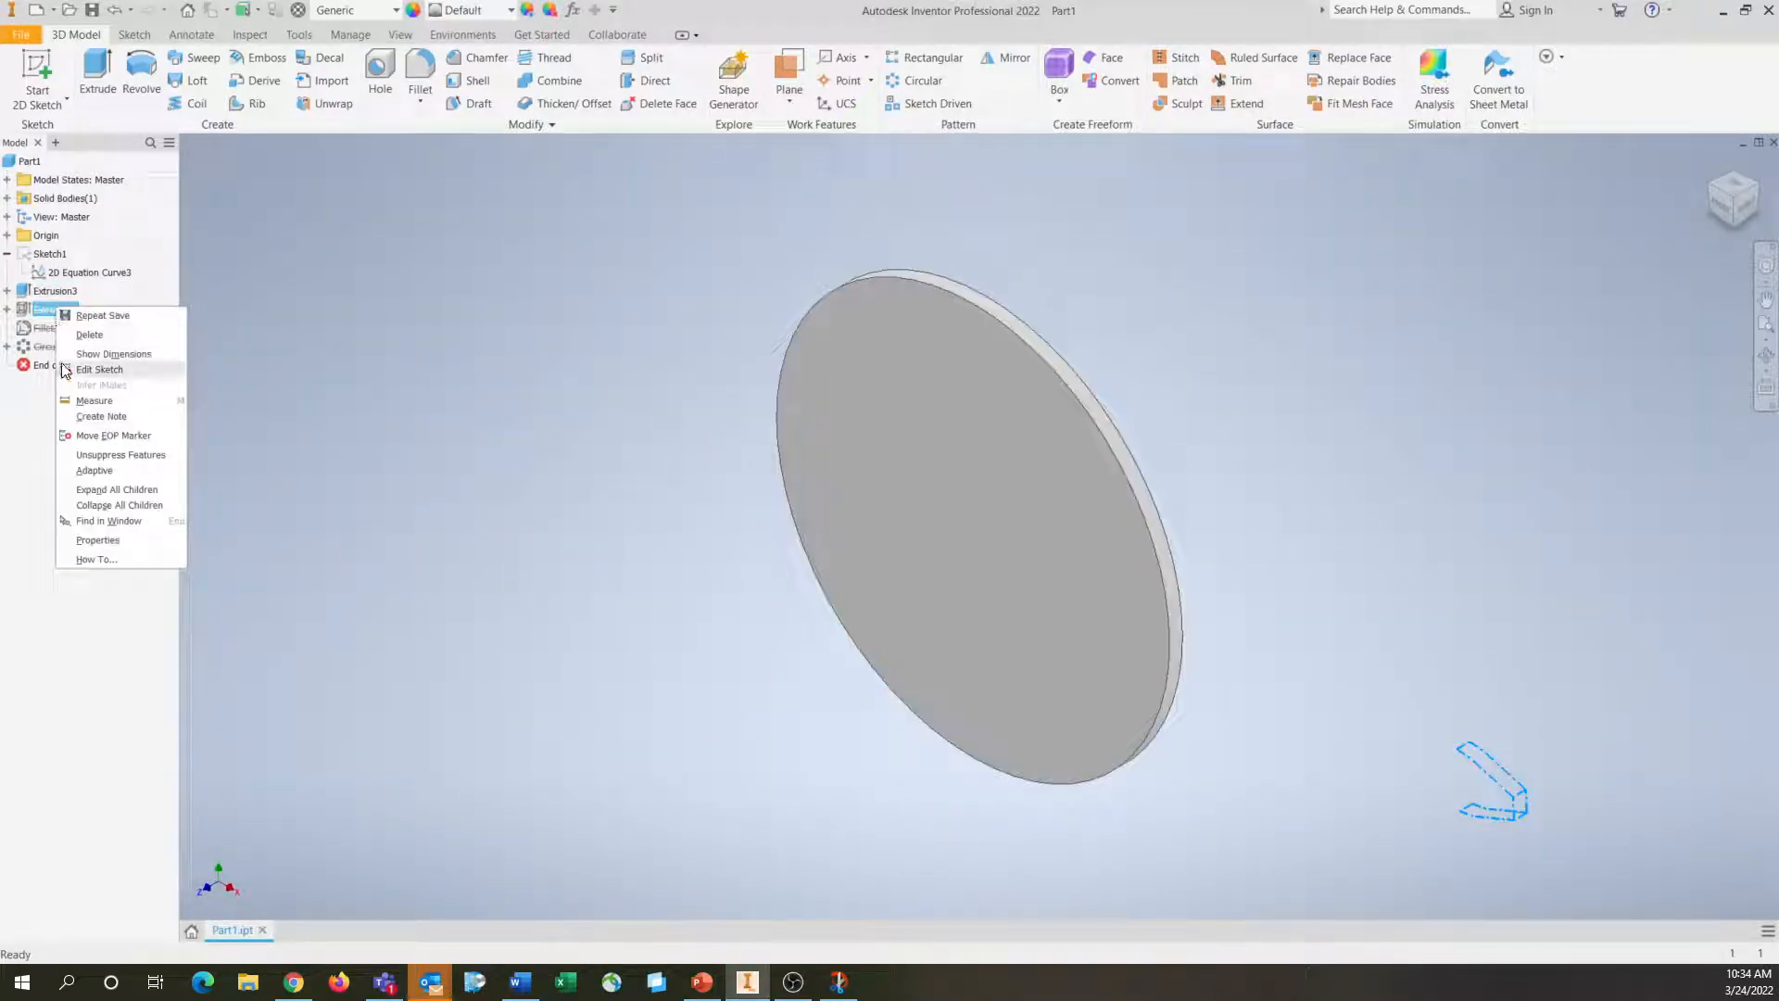
left_click(93, 456)
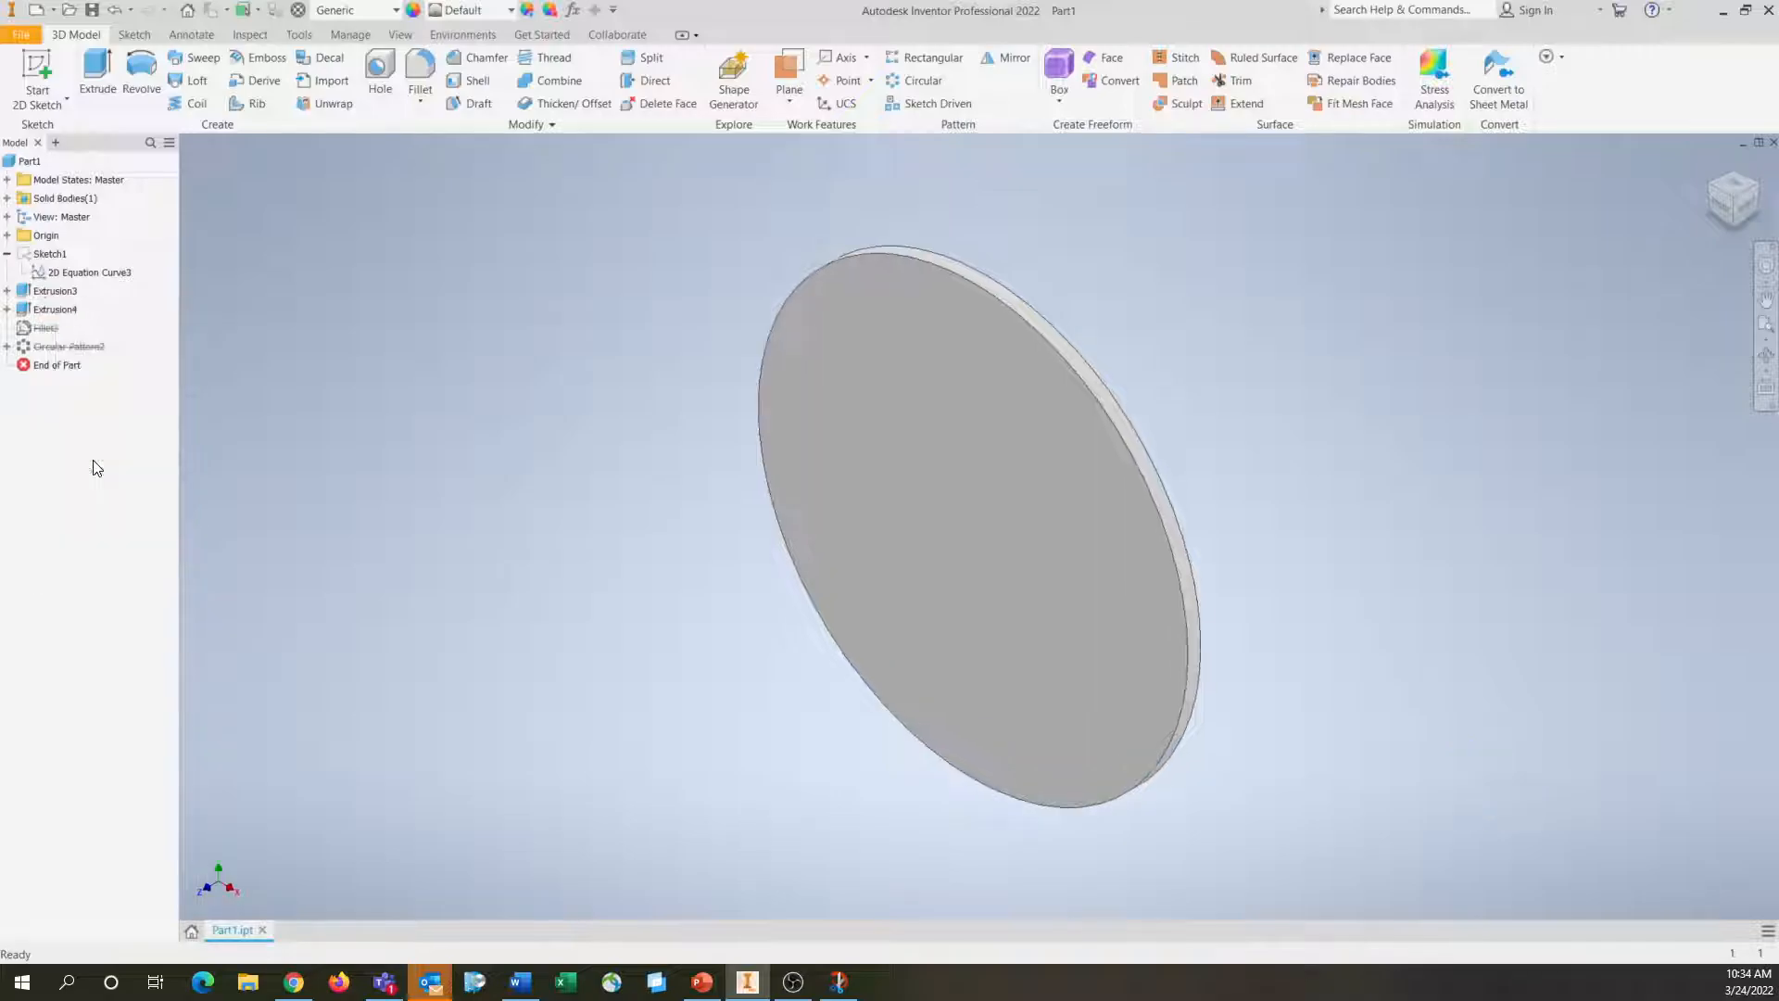
right_click(36, 311)
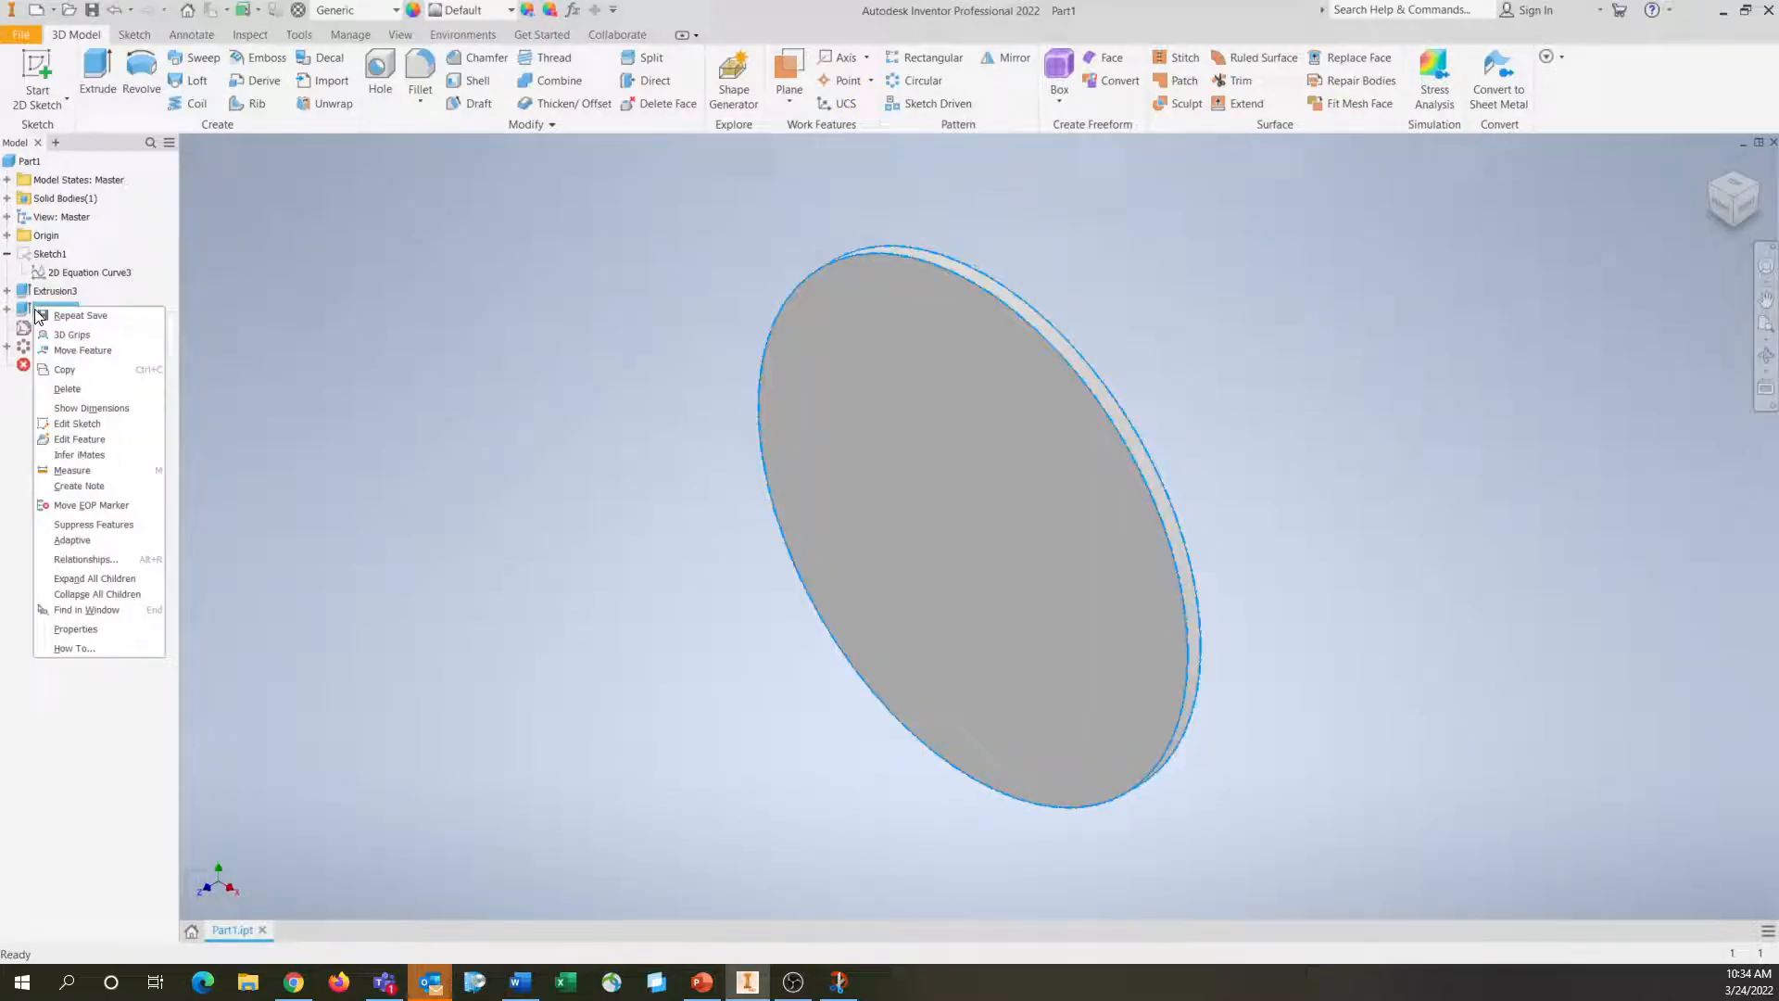
left_click(80, 439)
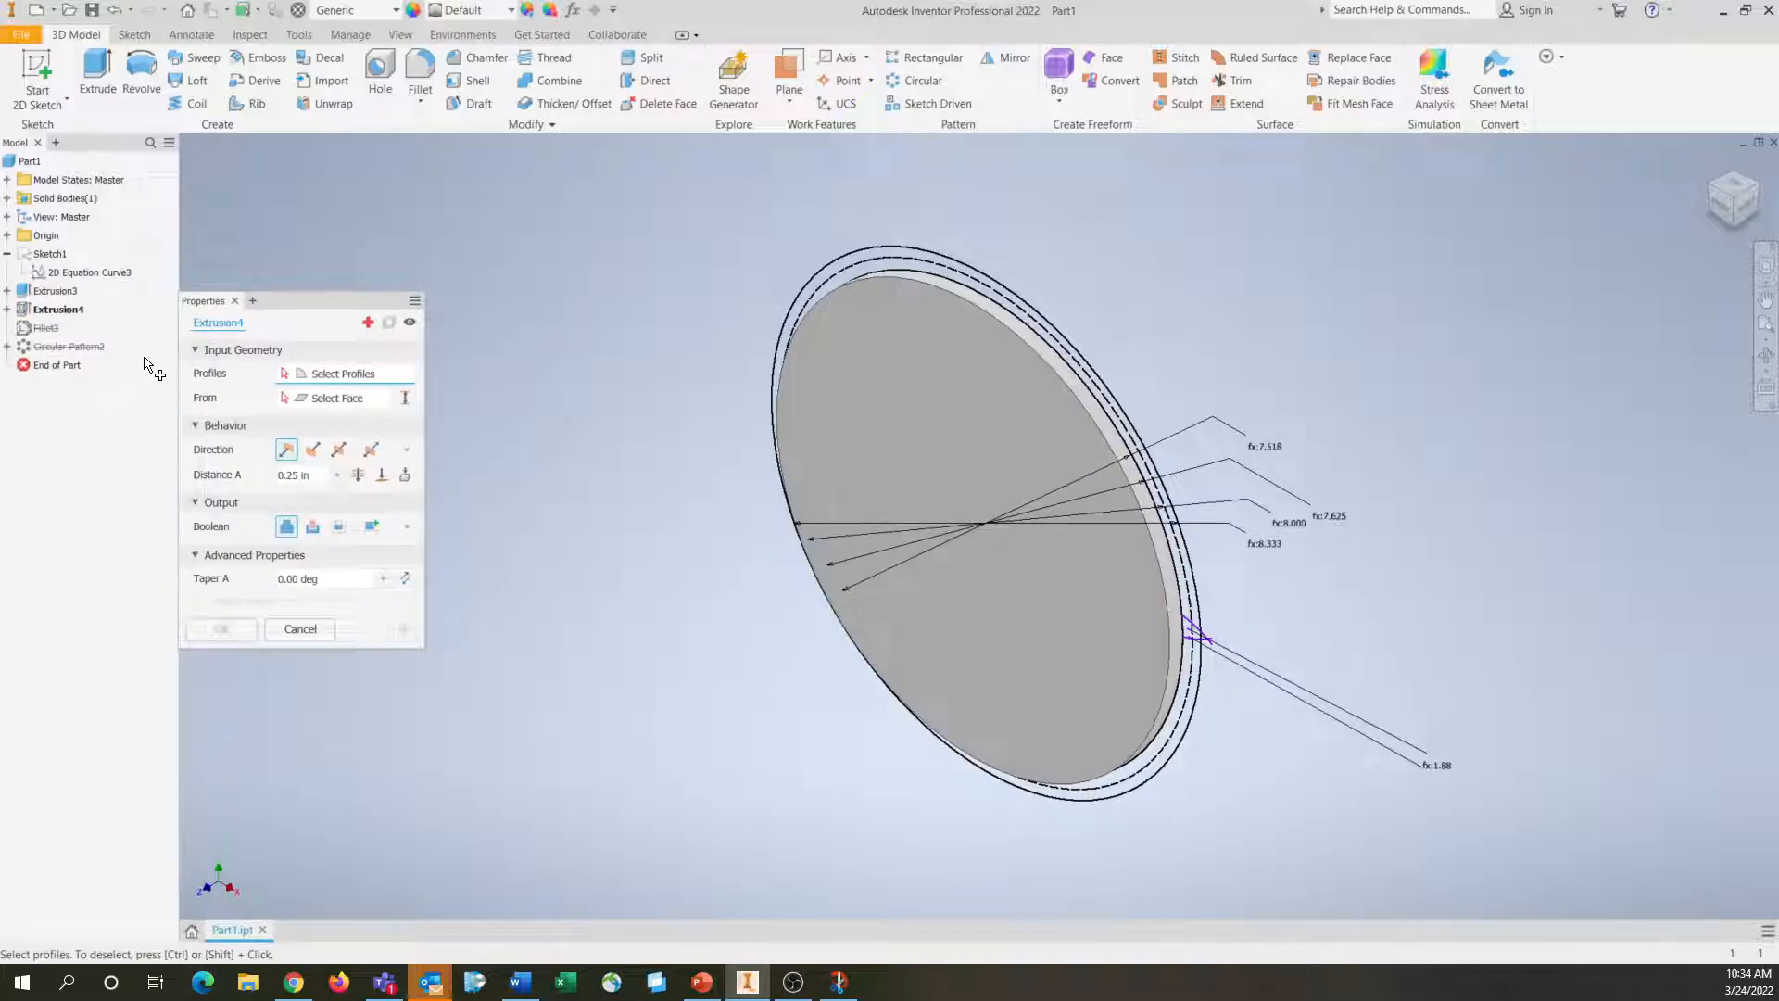
left_click(1714, 206)
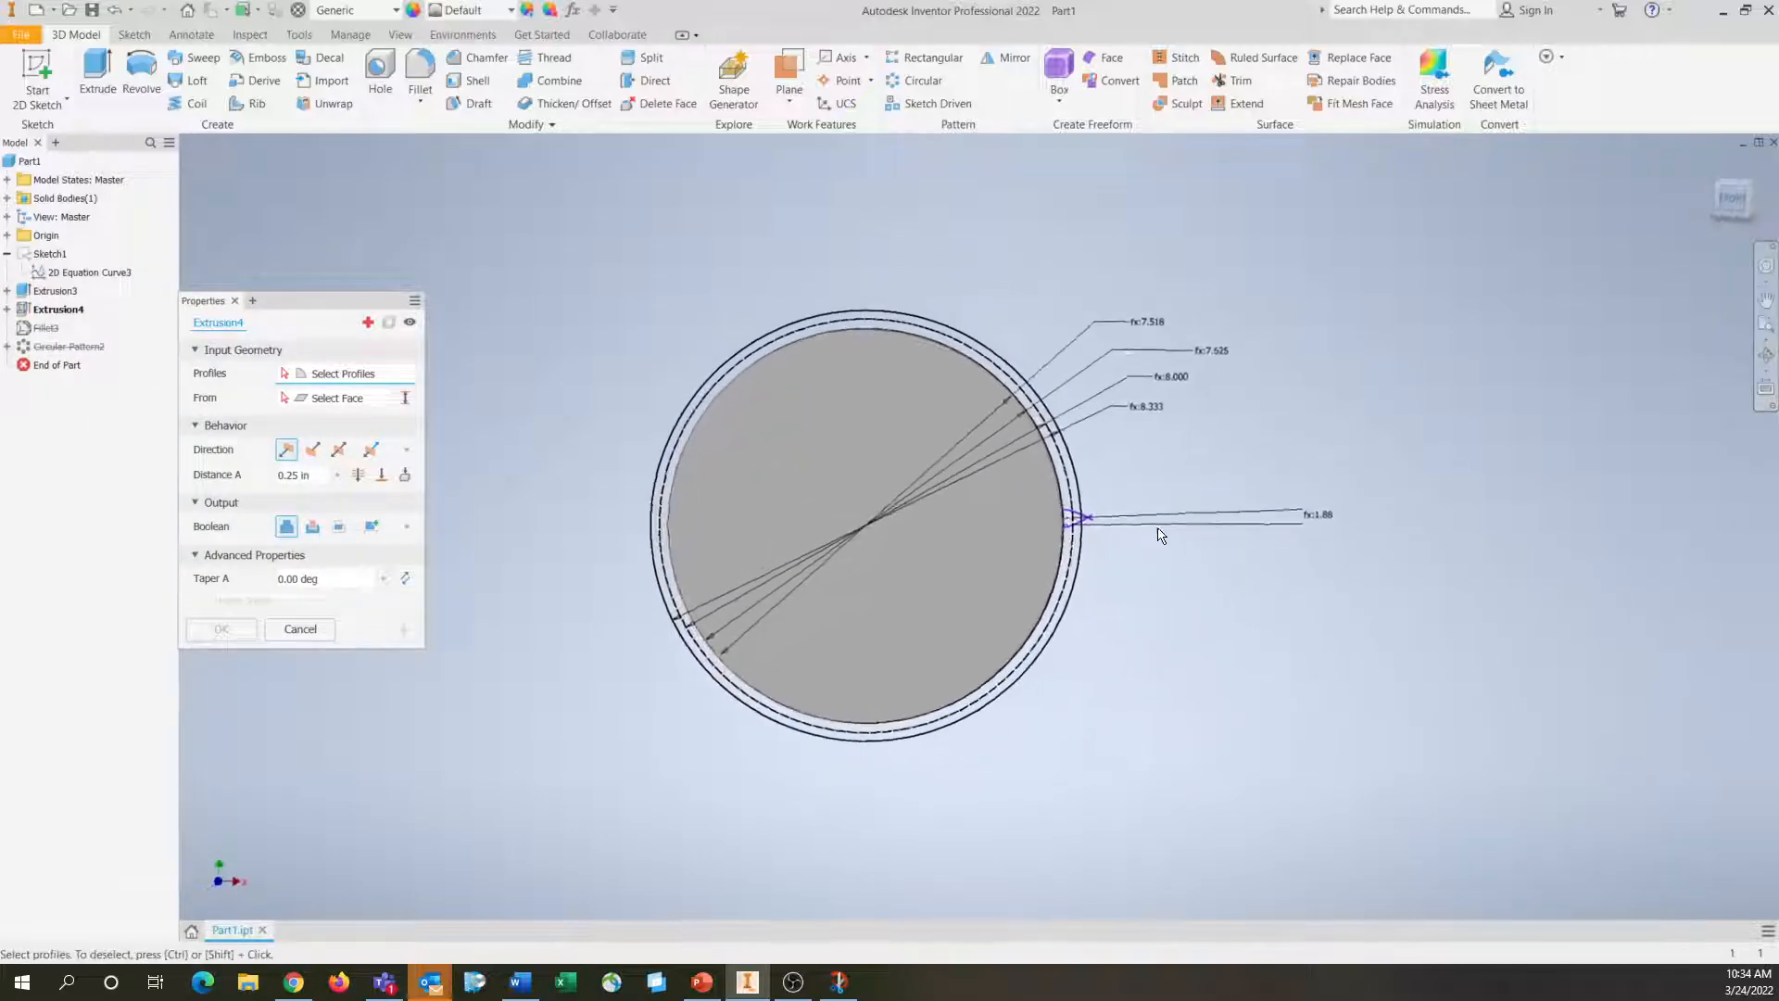
scroll(992, 463, "up", 5)
scroll(991, 463, "up", 5)
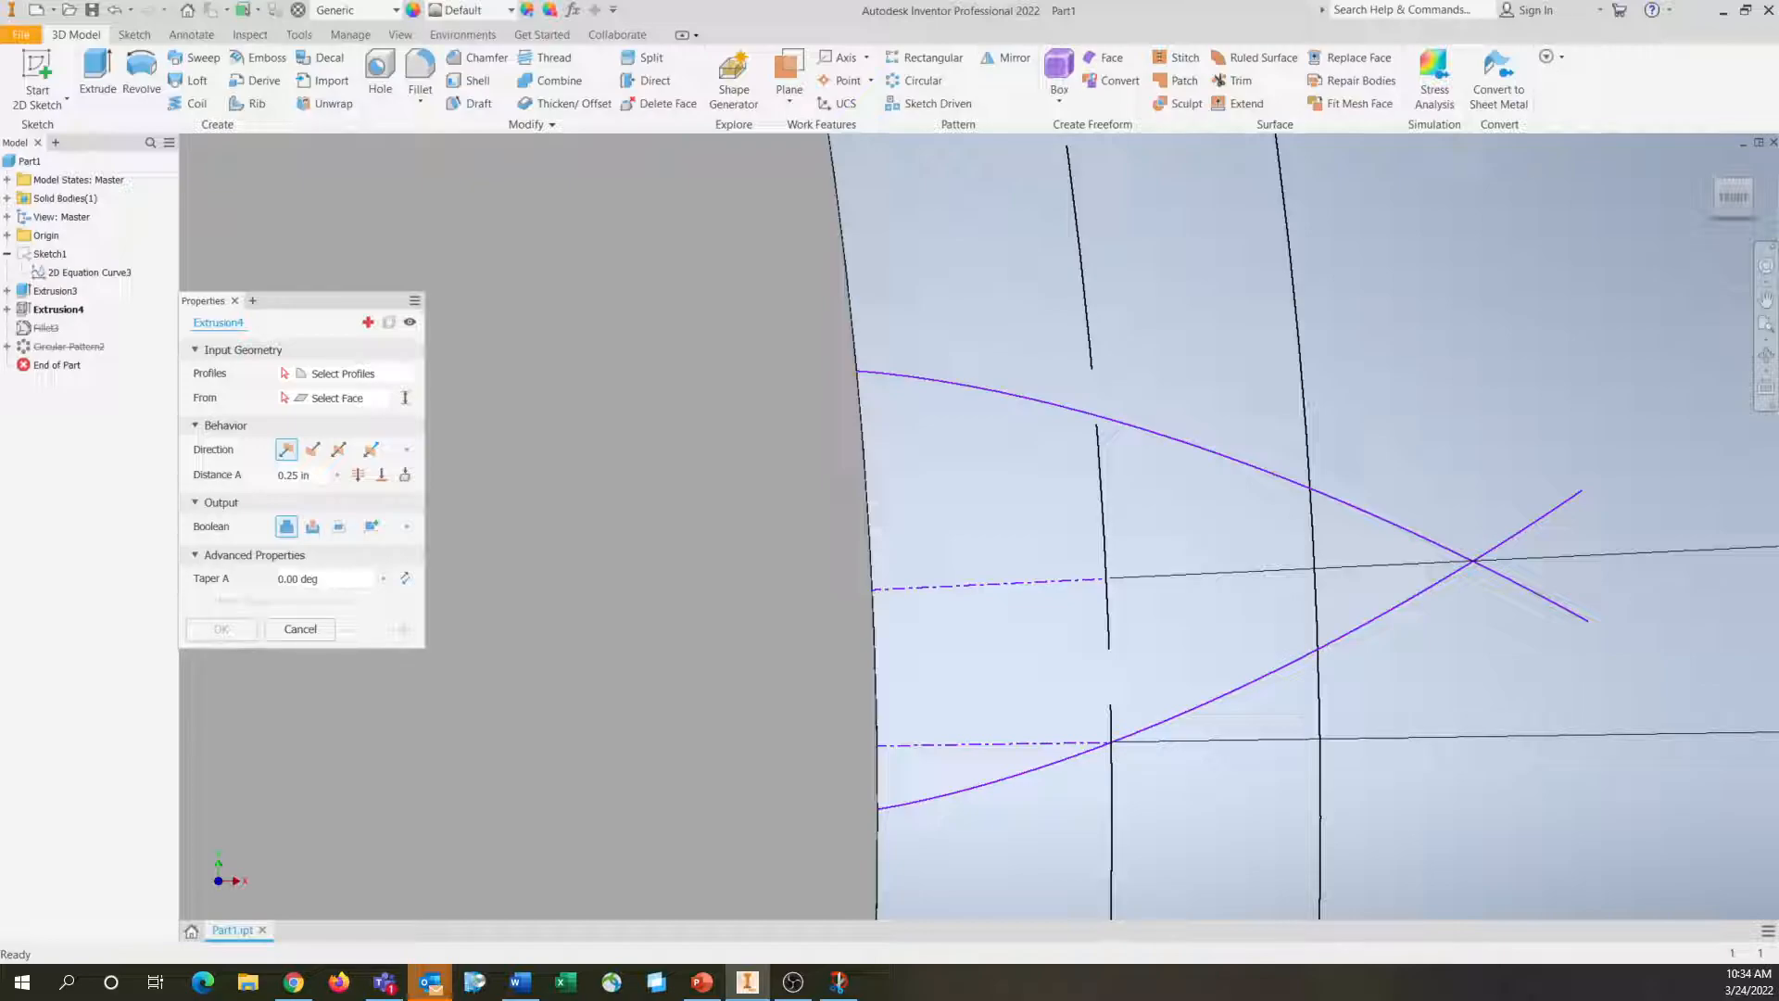
left_click(1754, 185)
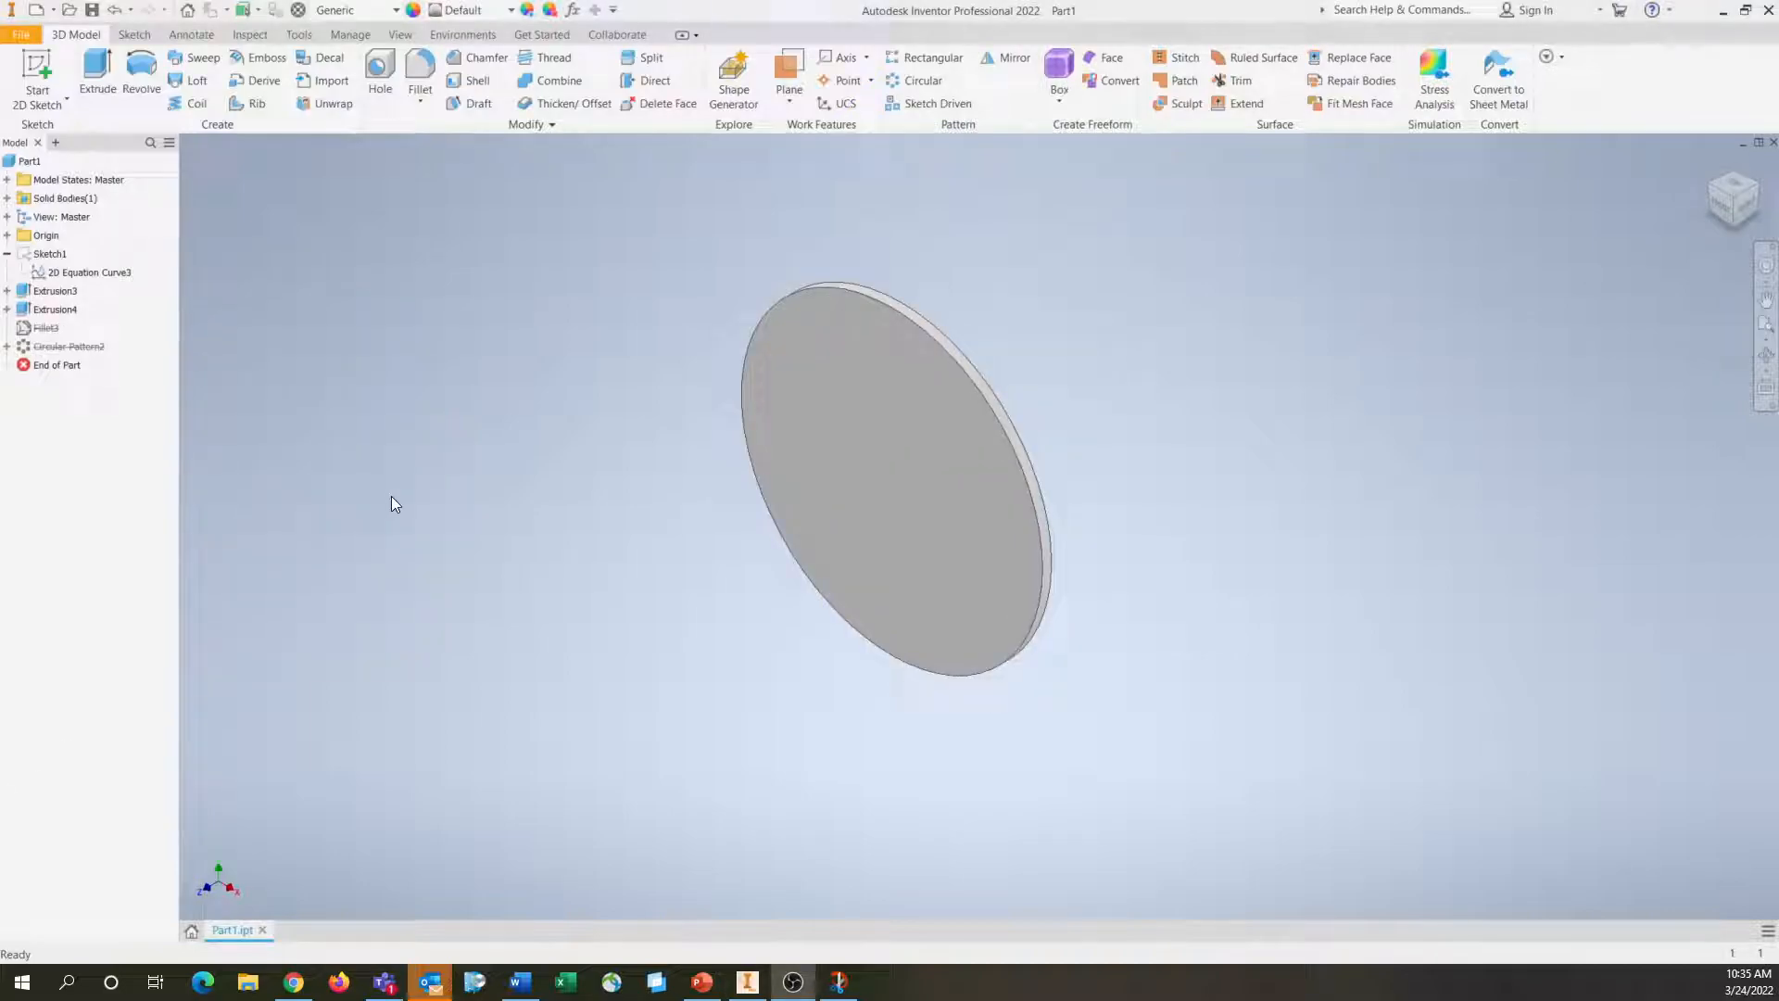
Open the disc extrusion, Extrusion3, for editing at its profile selection, facing the gear's concentric circles
right_click(50, 292)
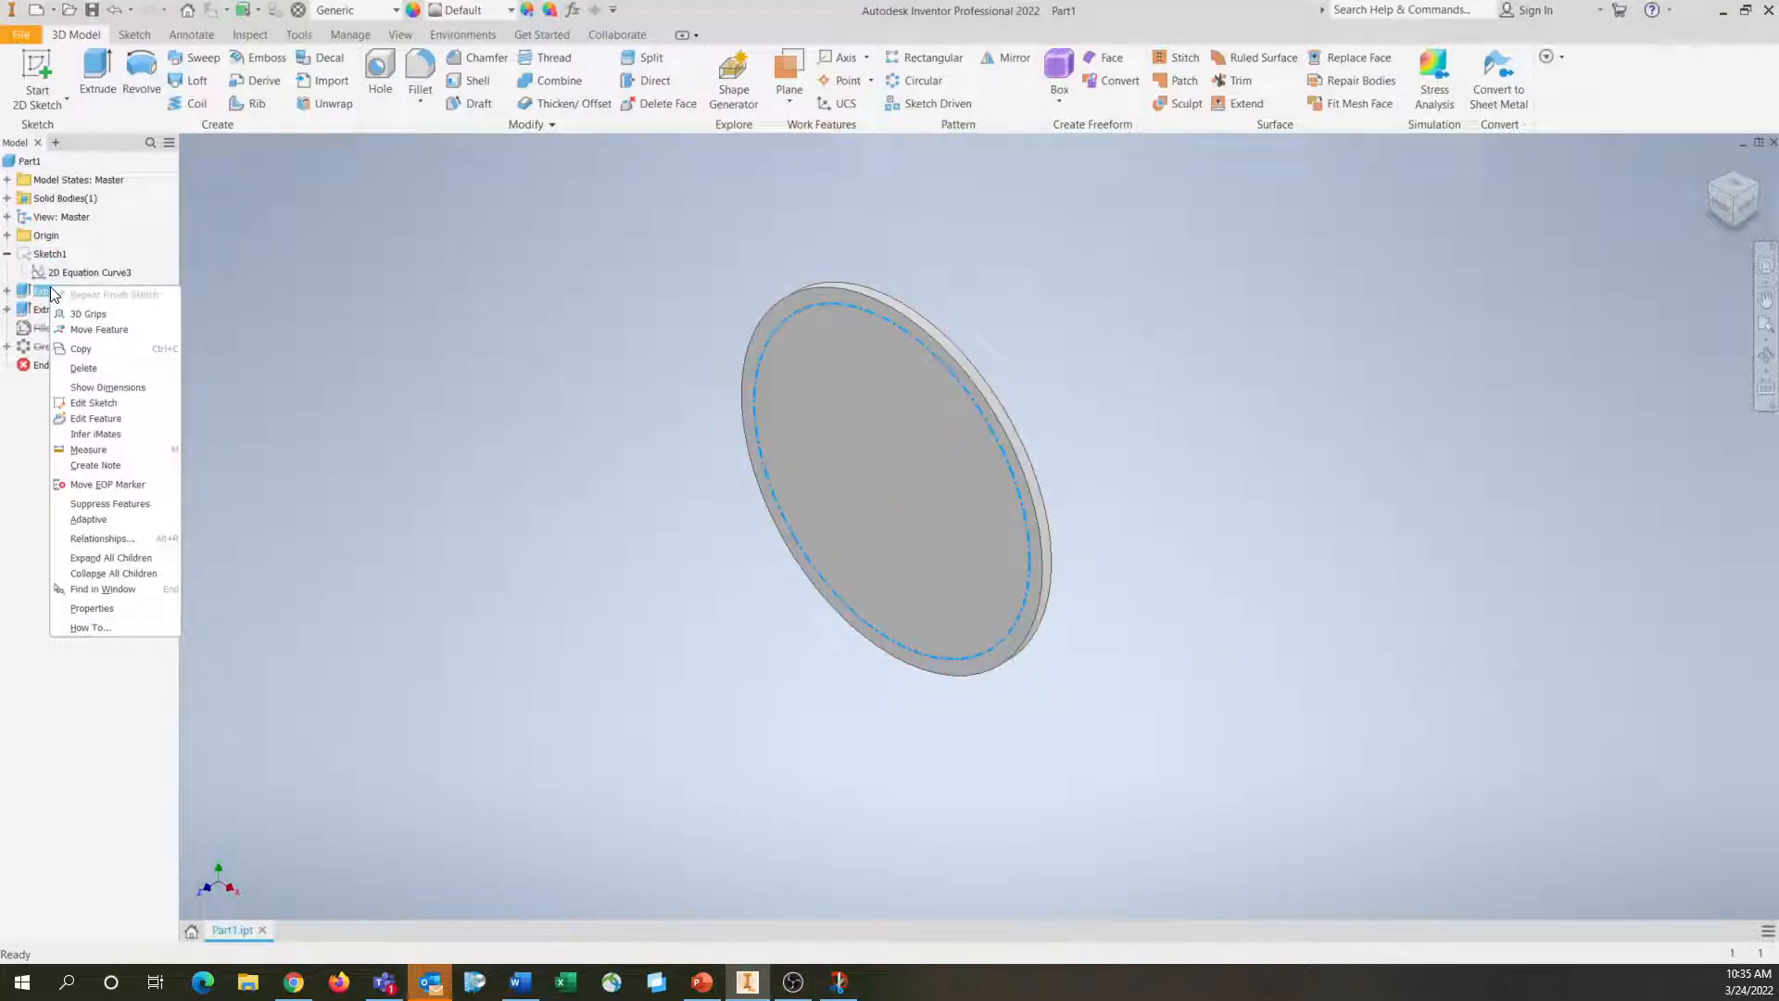
left_click(96, 418)
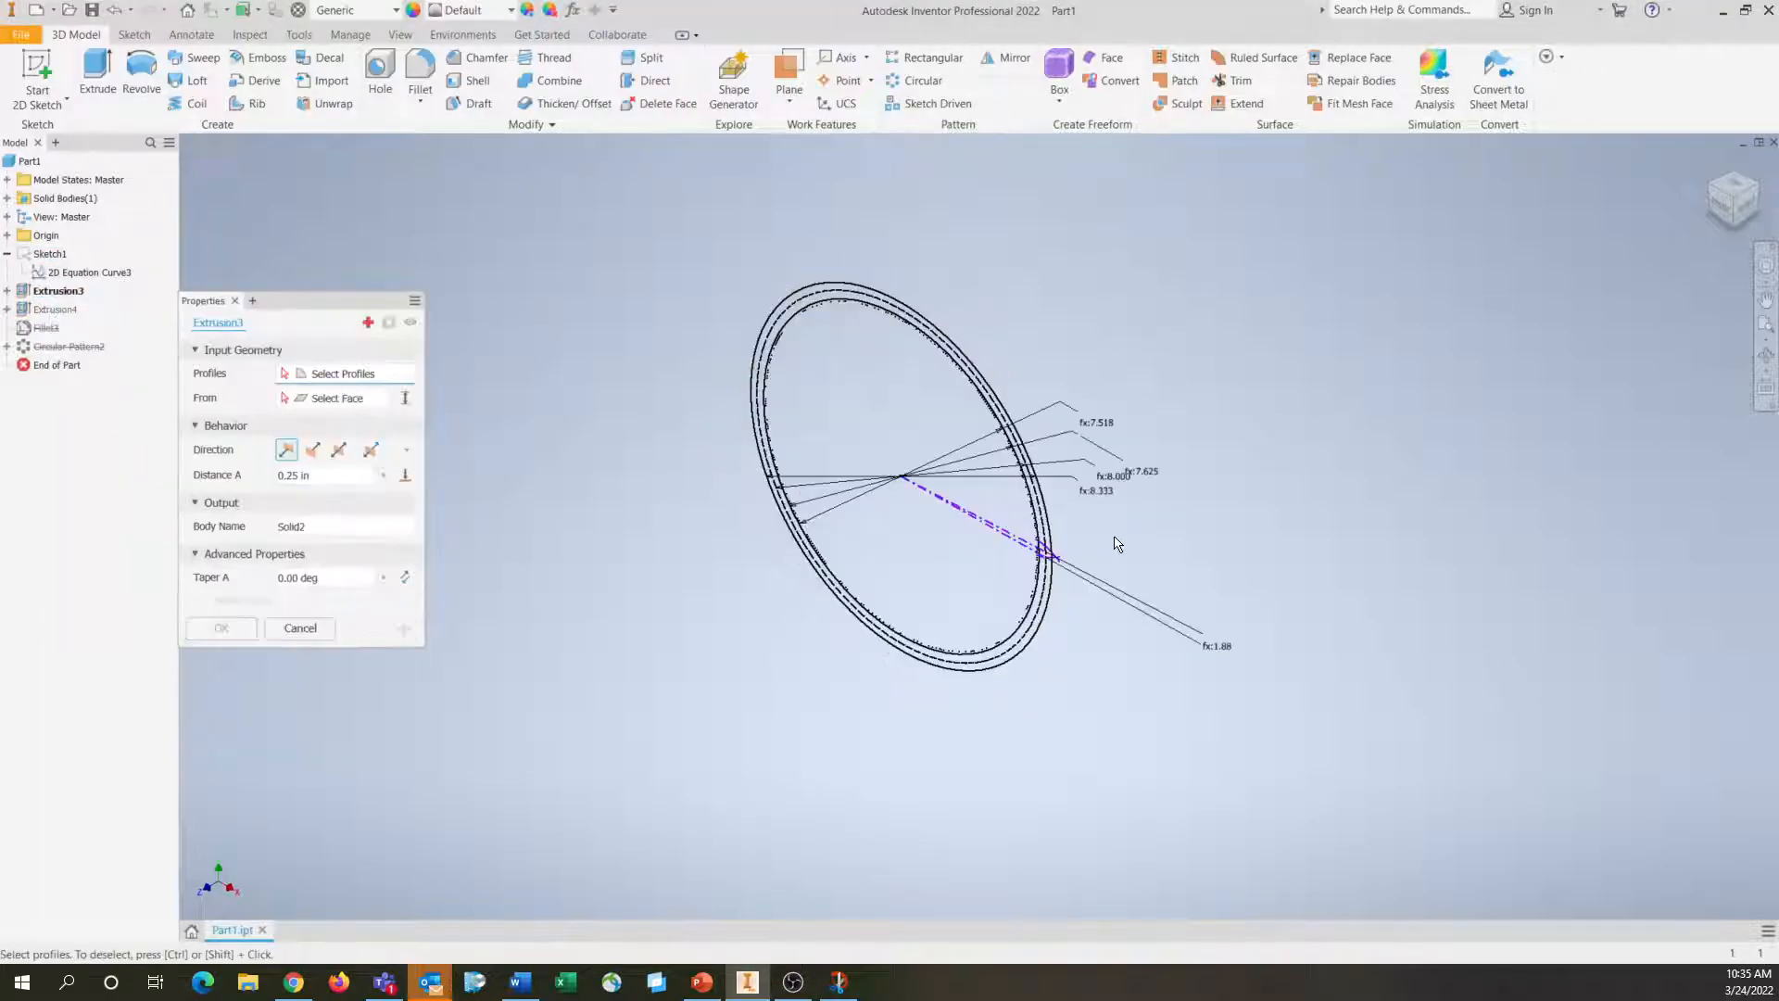
left_click(1722, 202)
scroll(967, 329, "up", 5)
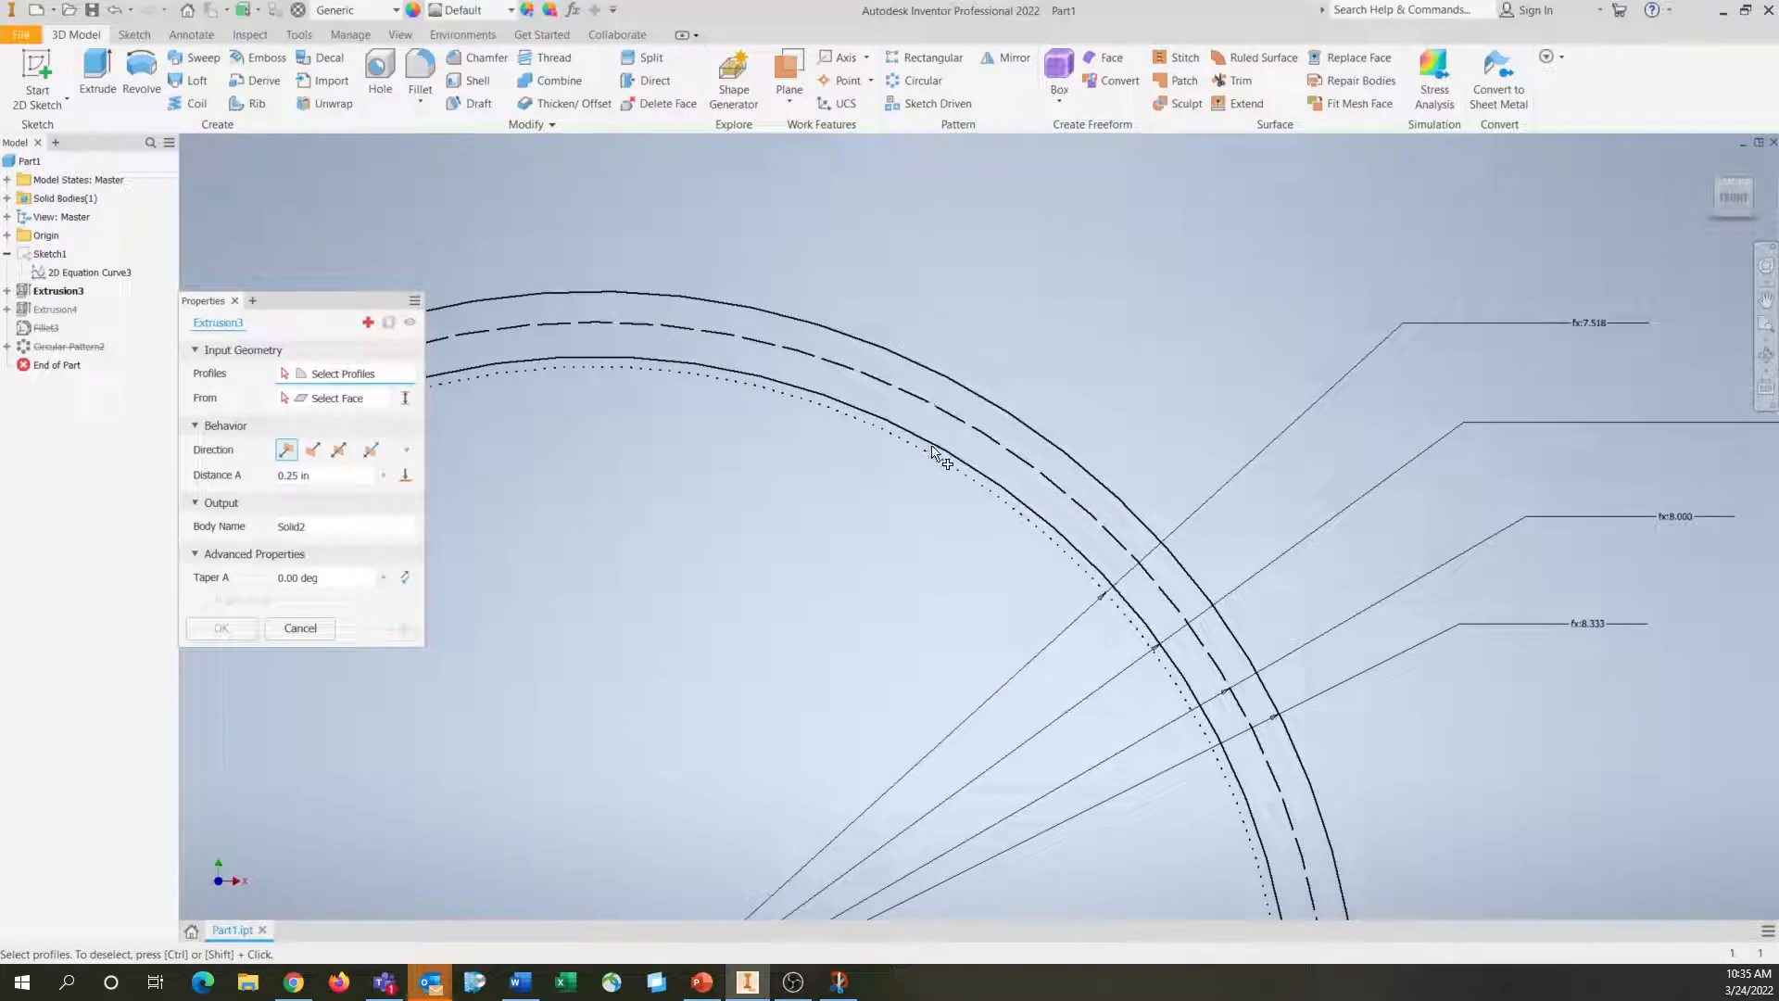
middle_click_drag(1056, 625, 767, 505)
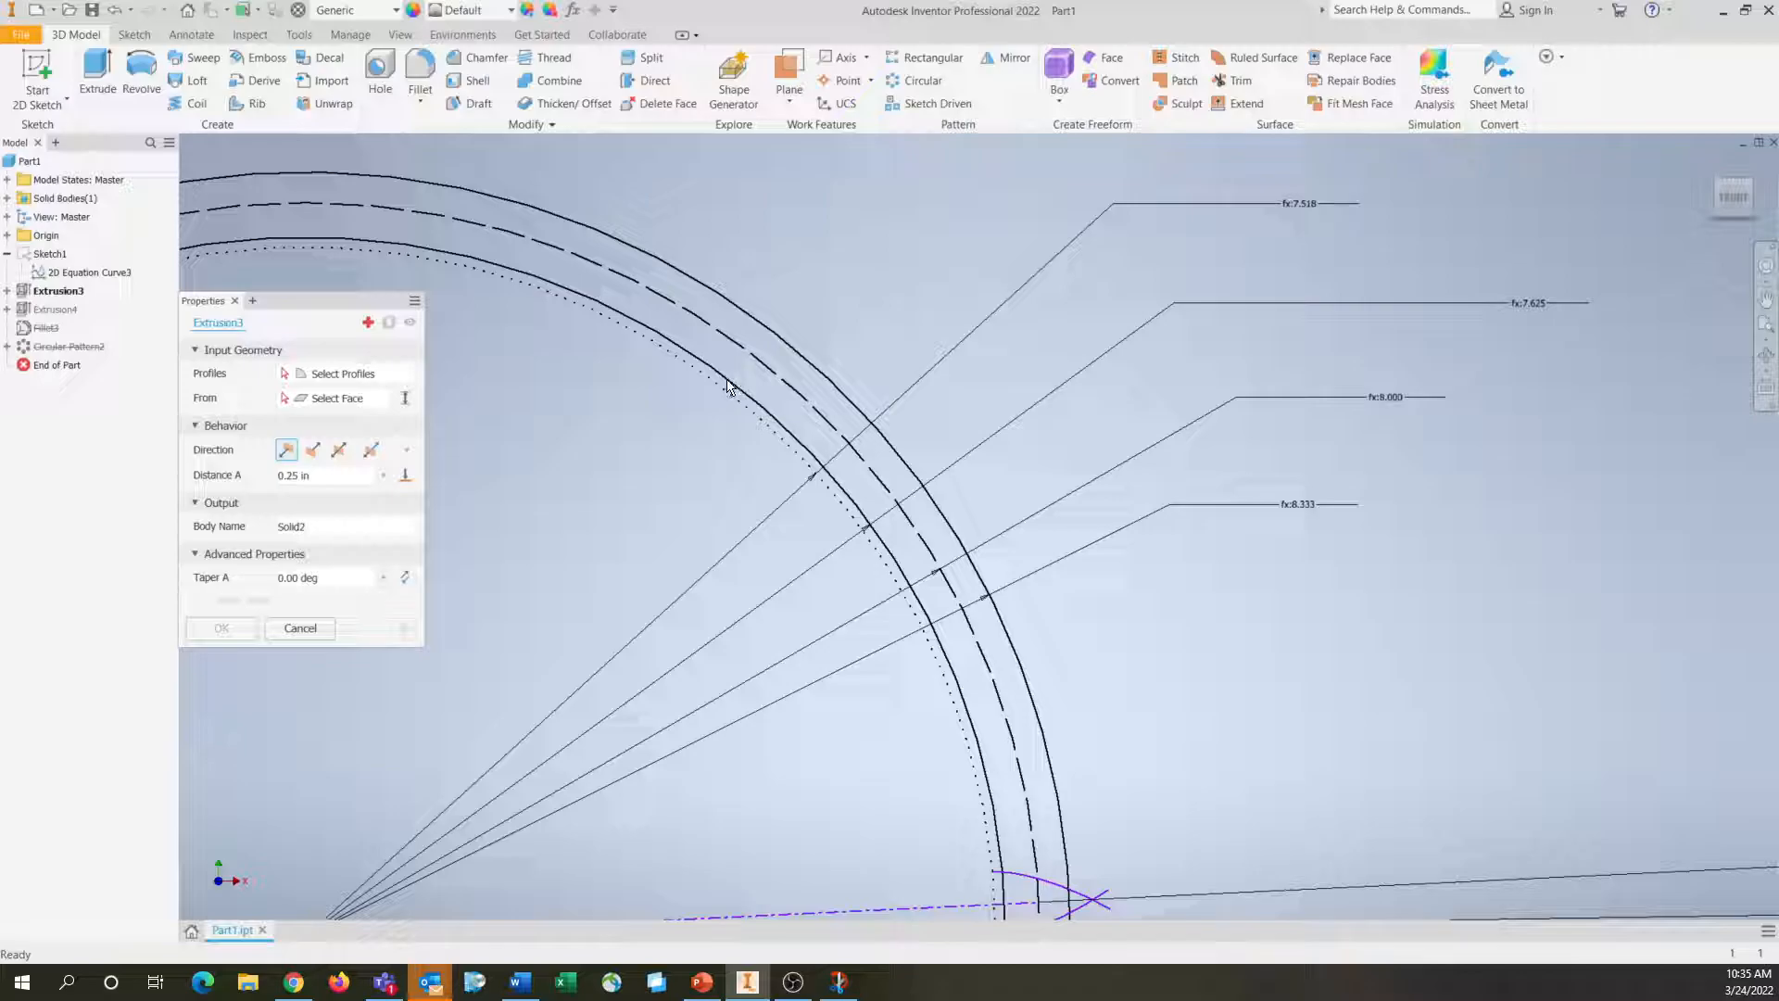